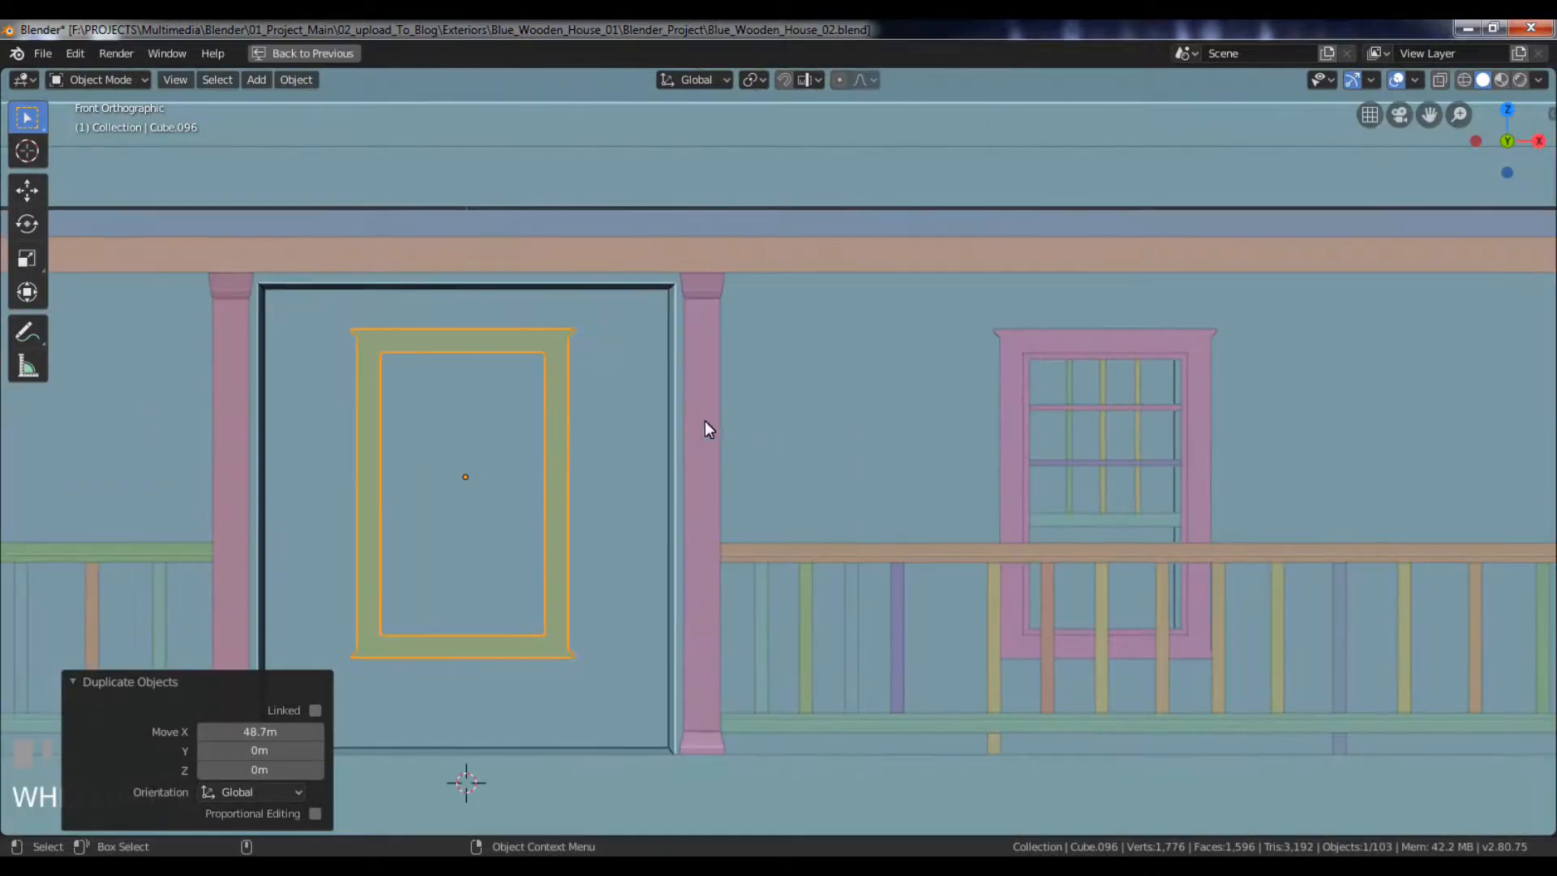
# - Enlarge the duplicated window frame to nearly the doorway's height, finishing with a scale adjustment of 0.935
pyautogui.scroll(-3, 685, 412)
pyautogui.press('s')
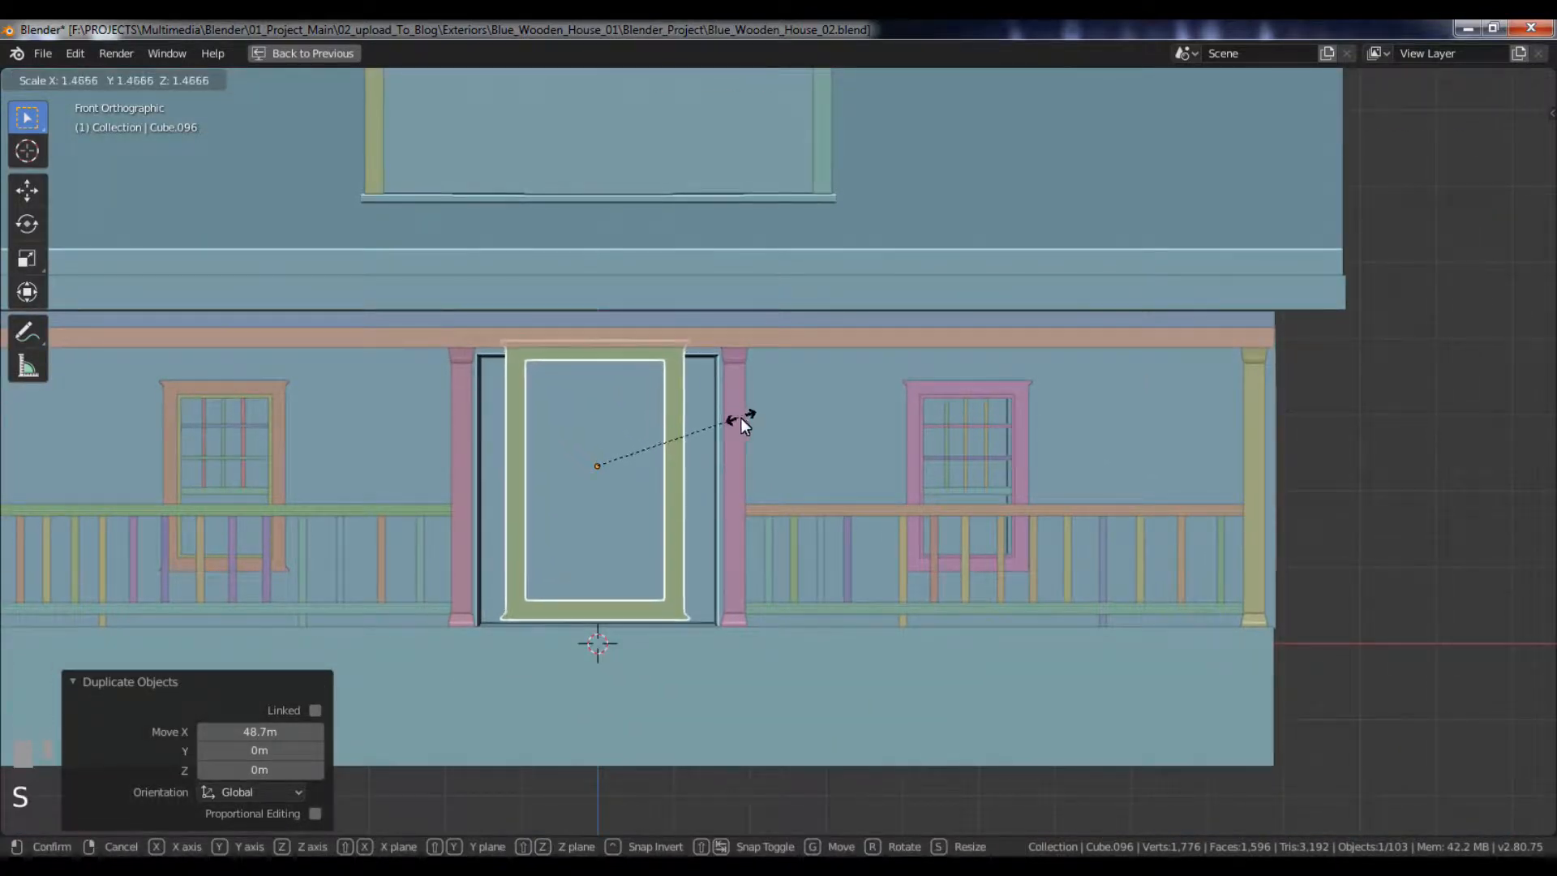
pyautogui.click(746, 419)
pyautogui.moveTo(747, 418)
pyautogui.keyDown('alt'); pyautogui.mouseDown()
pyautogui.moveTo(747, 442)
pyautogui.moveTo(756, 410)
pyautogui.mouseUp(); pyautogui.keyUp('alt')
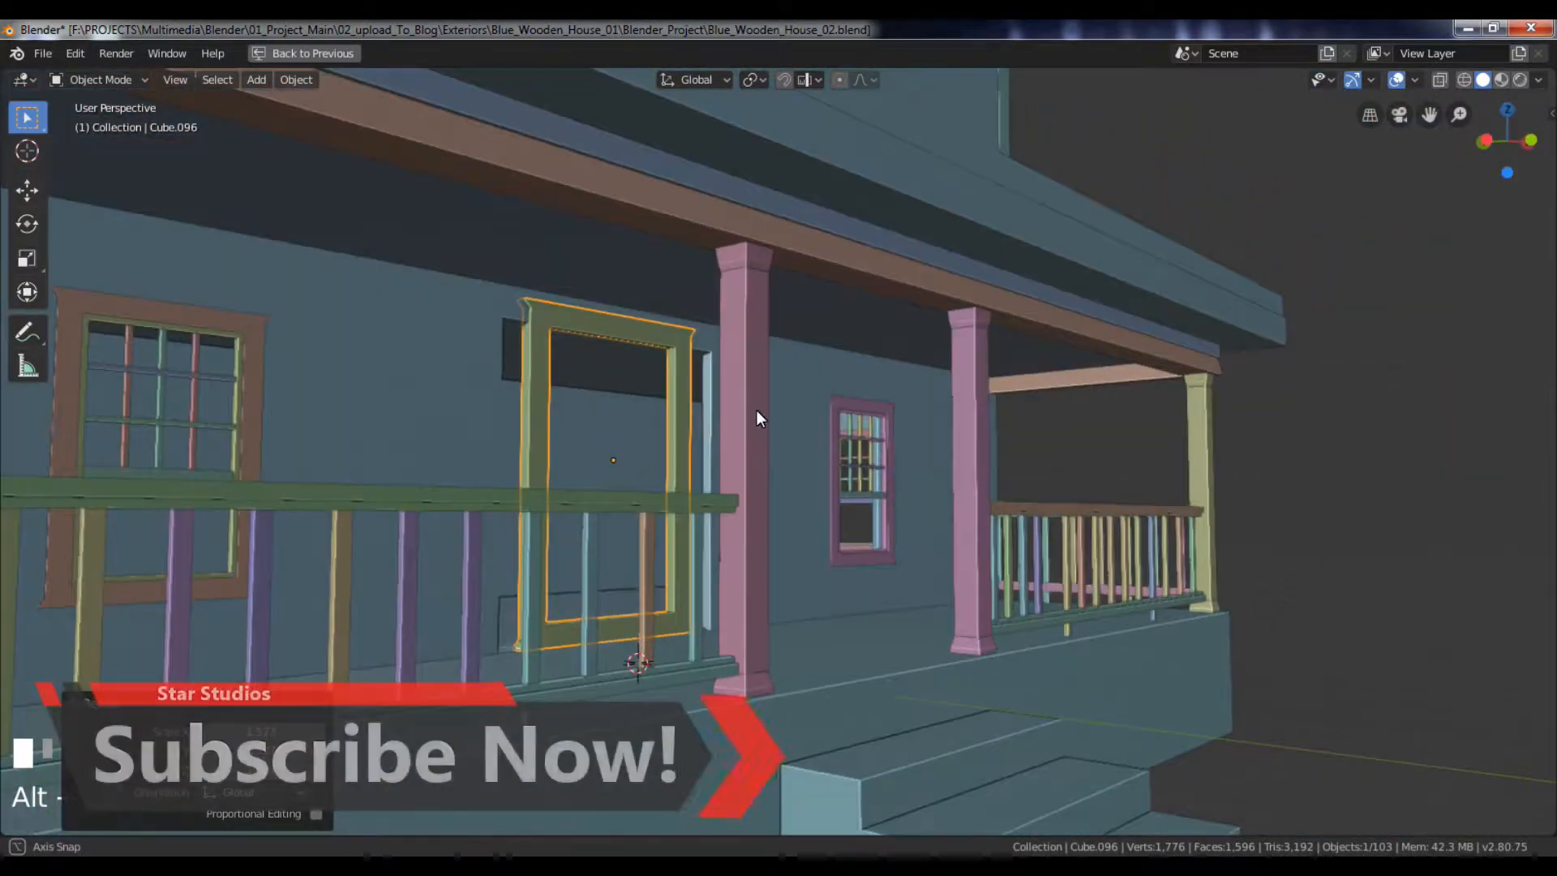
pyautogui.press('s')
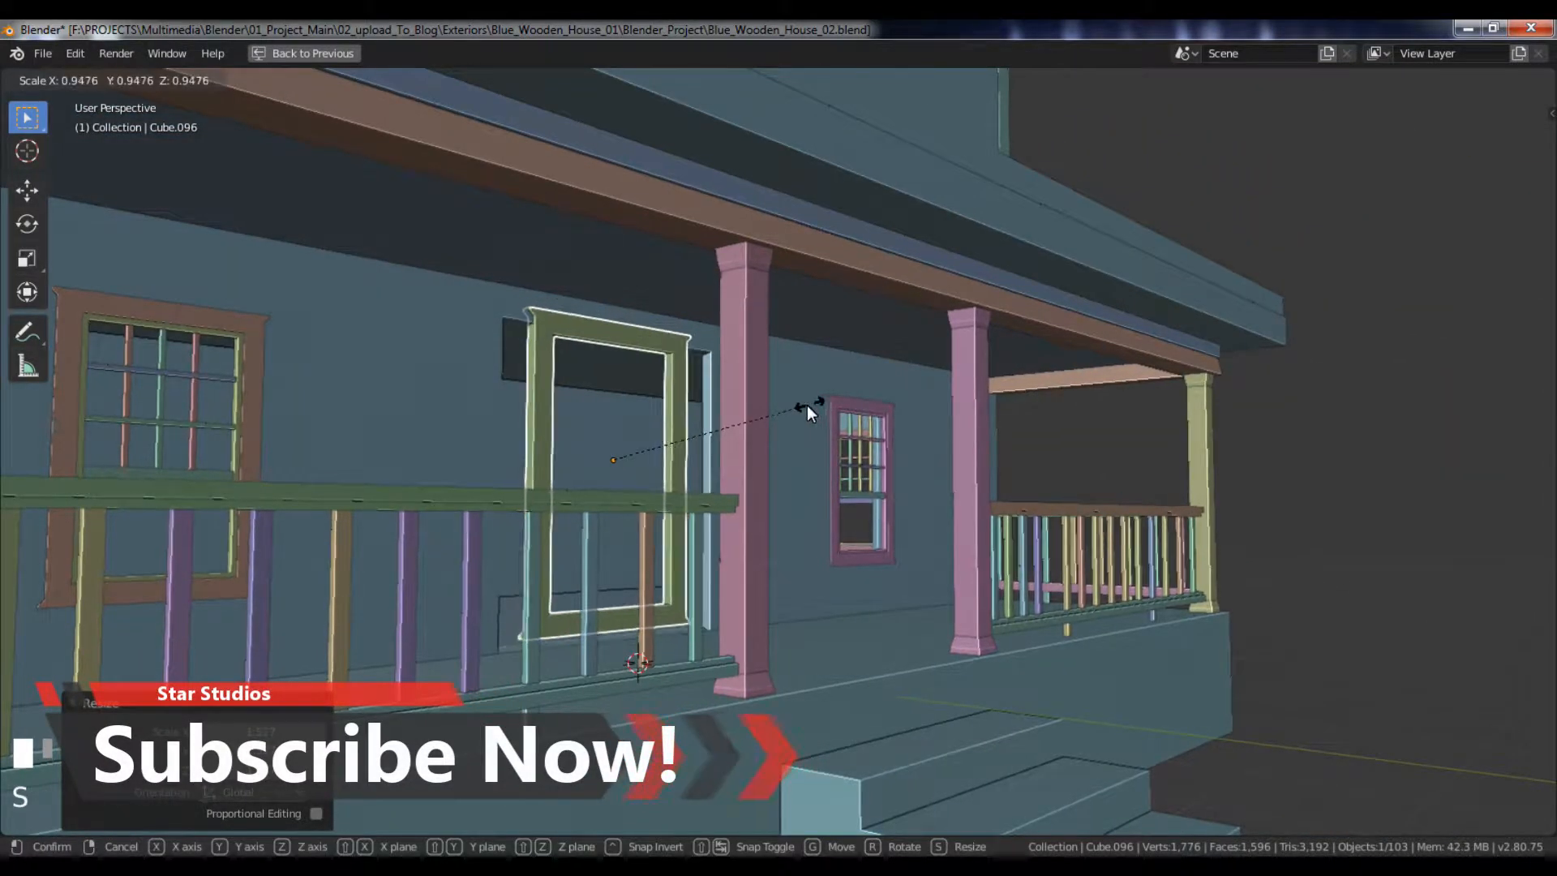
pyautogui.click(806, 405)
pyautogui.keyDown('alt'); pyautogui.moveTo(743, 413); pyautogui.dragTo(708, 412); pyautogui.keyUp('alt')
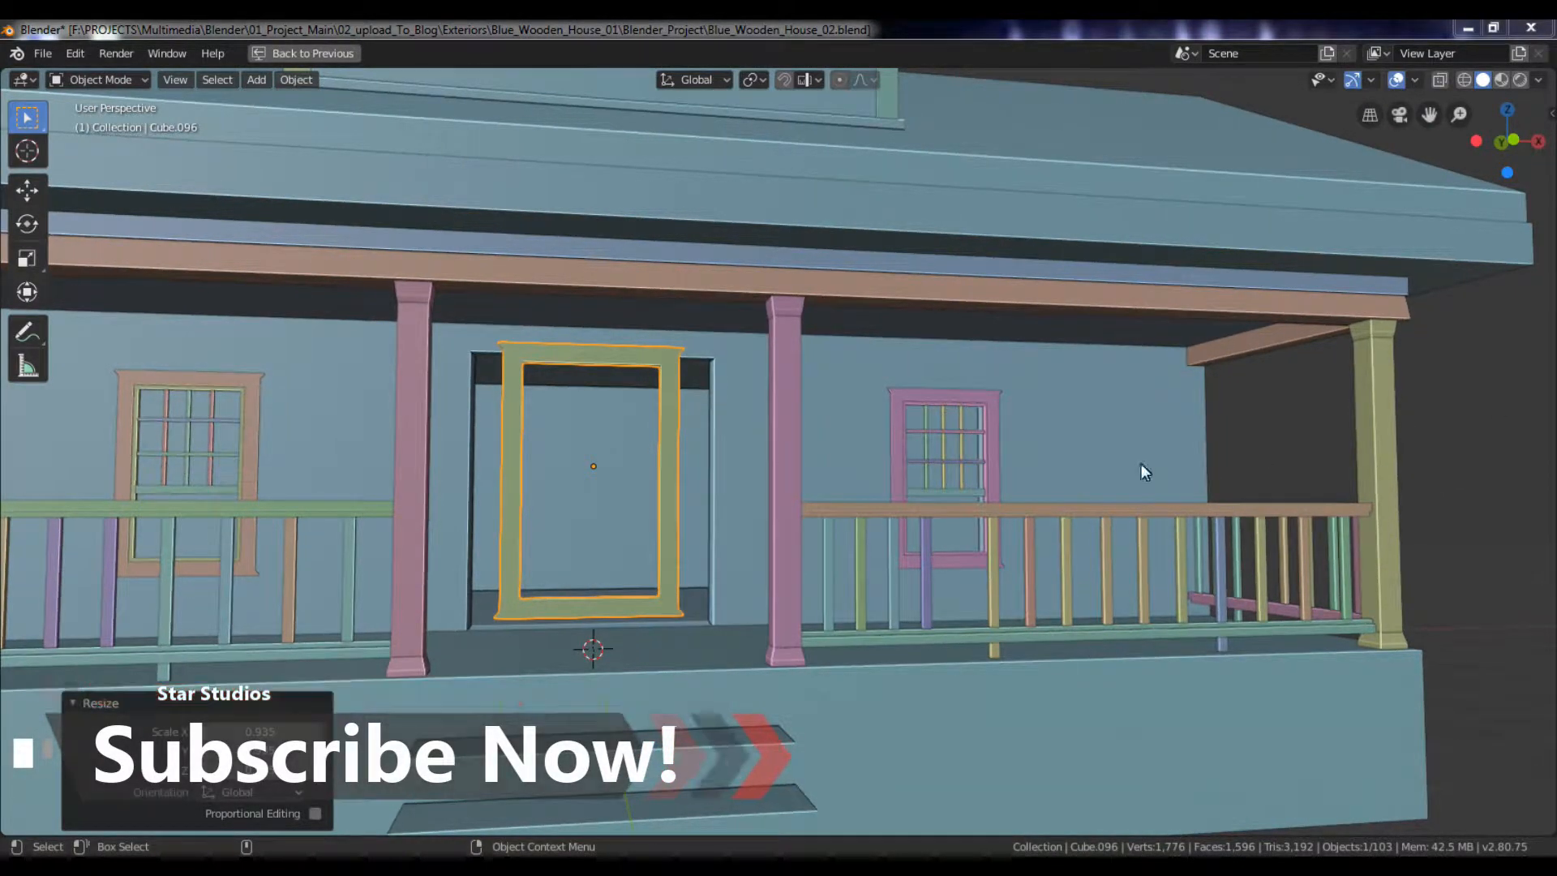
# - Isolate the door frame and front wall in local view, and open the frame's mesh for editing with X-ray on
pyautogui.click(602, 607)
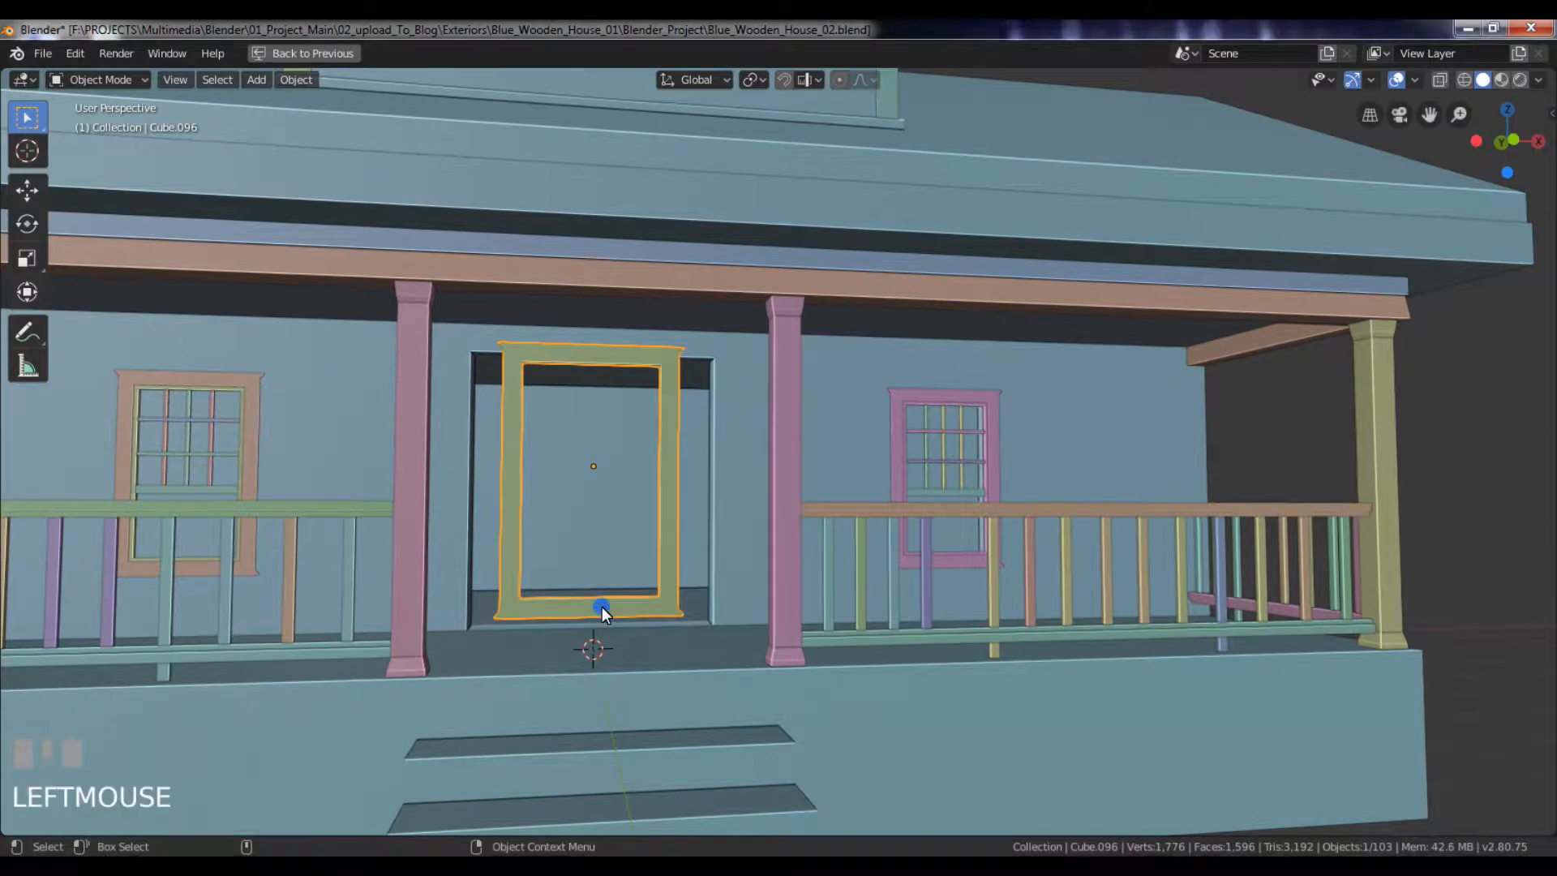
pyautogui.press('KP_1')
pyautogui.scroll(2, 602, 607)
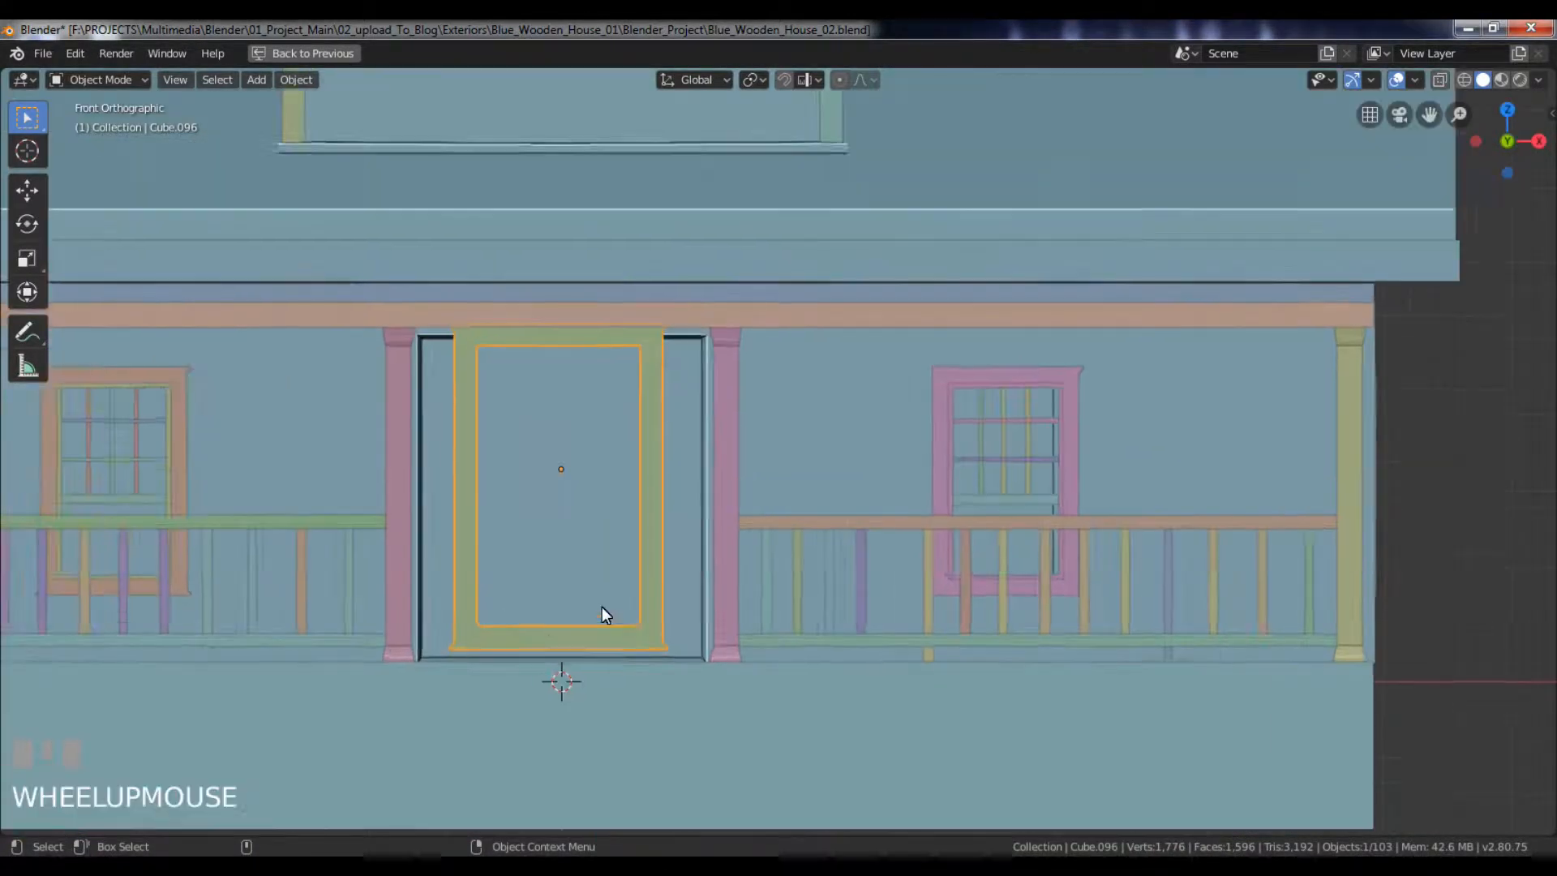
pyautogui.keyDown('alt'); pyautogui.middleClick(582, 464); pyautogui.keyUp('alt')
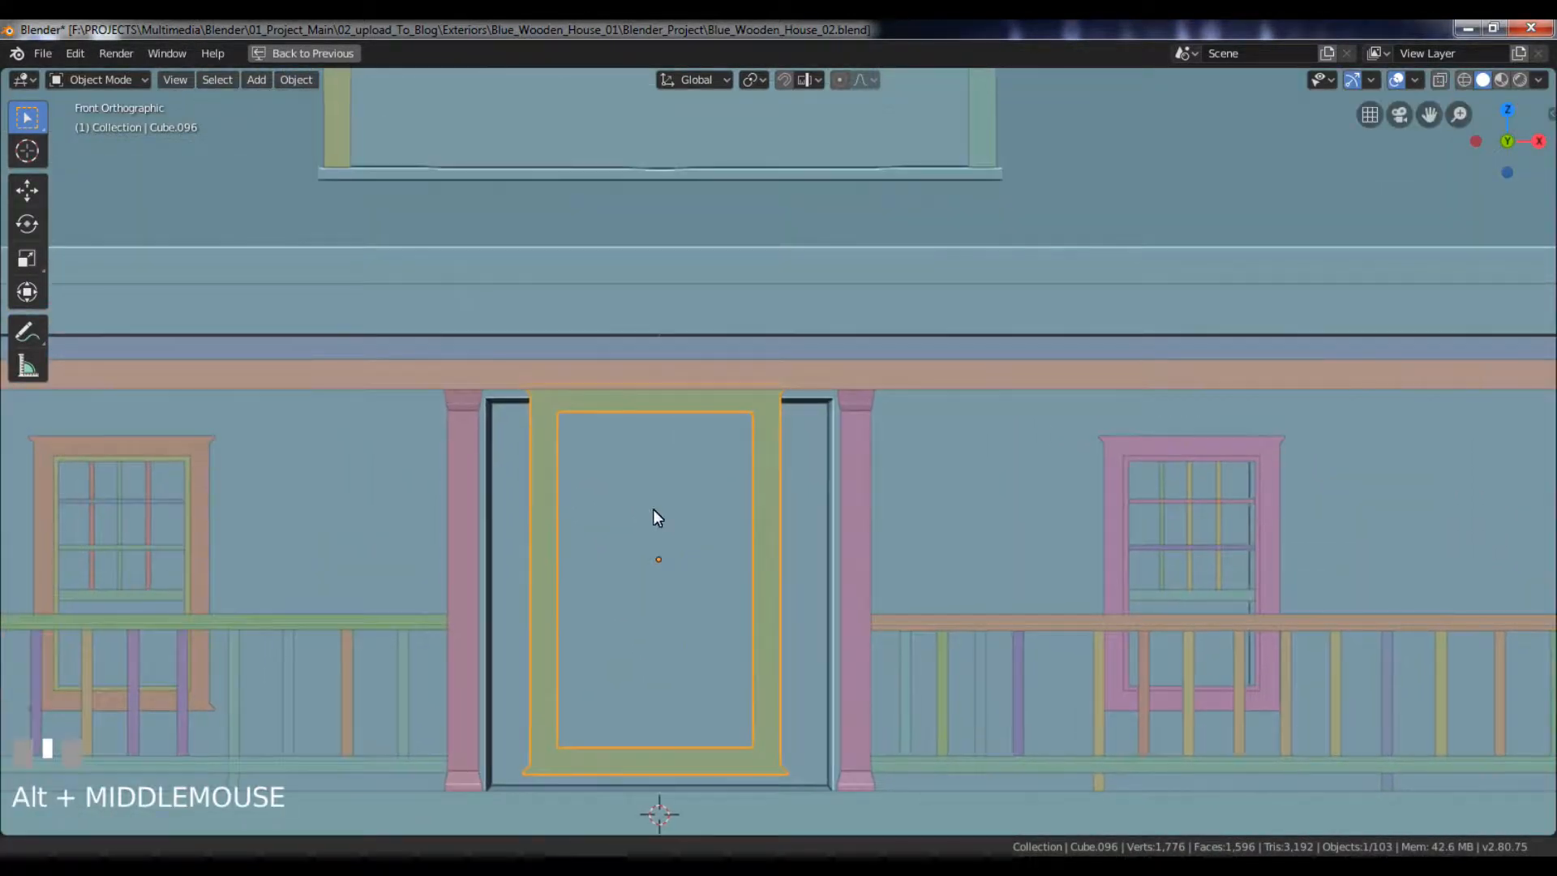
pyautogui.keyDown('shift'); pyautogui.click(396, 484); pyautogui.keyUp('shift')
pyautogui.press('KP_Divide')
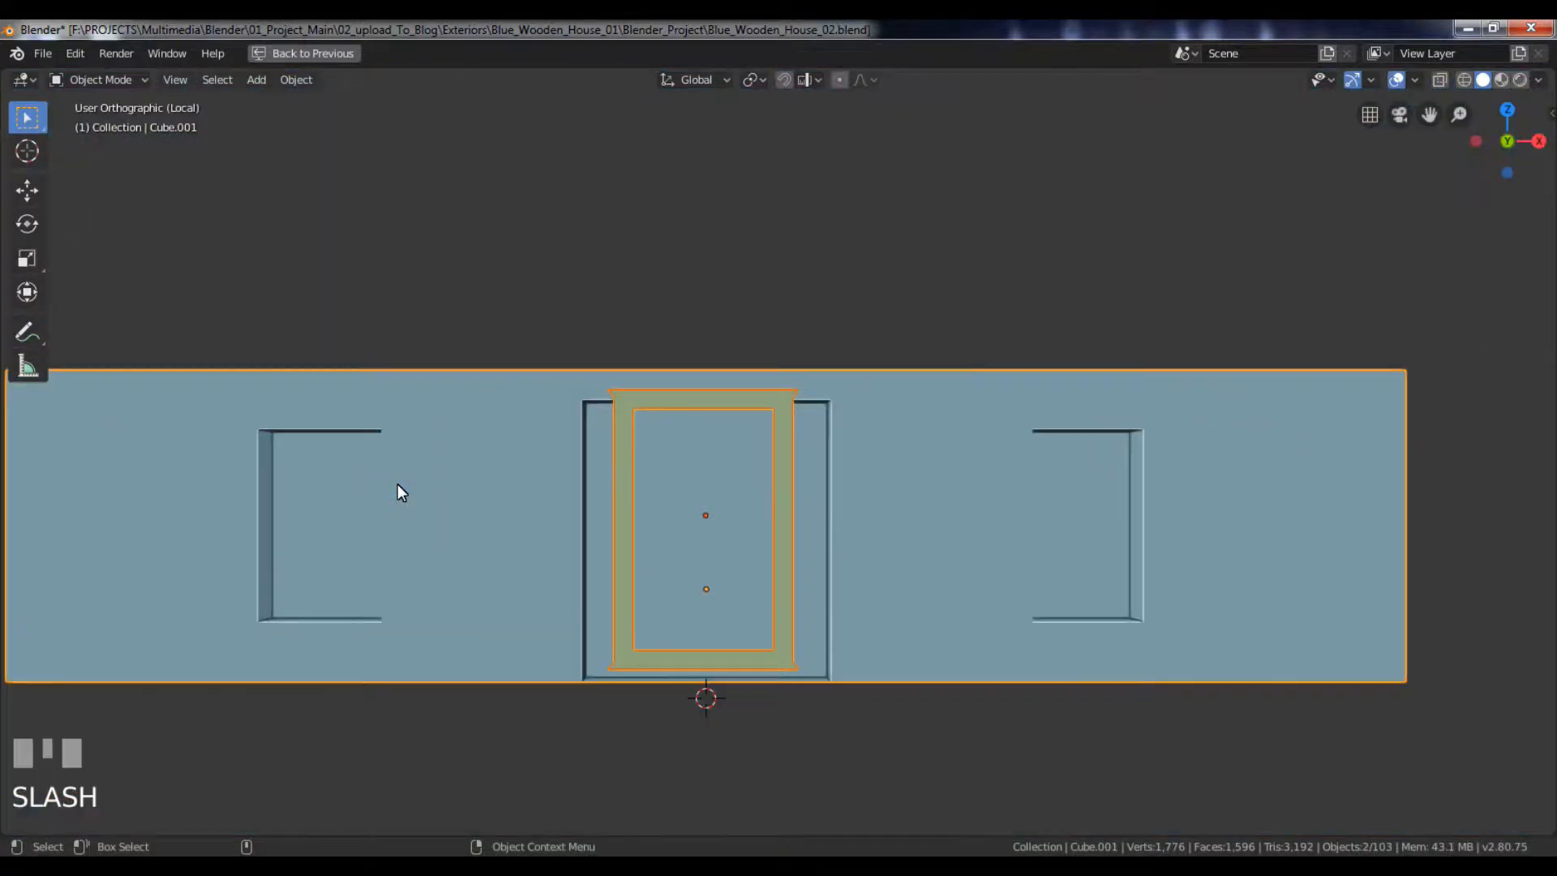
pyautogui.scroll(3, 790, 367)
pyautogui.click(791, 313)
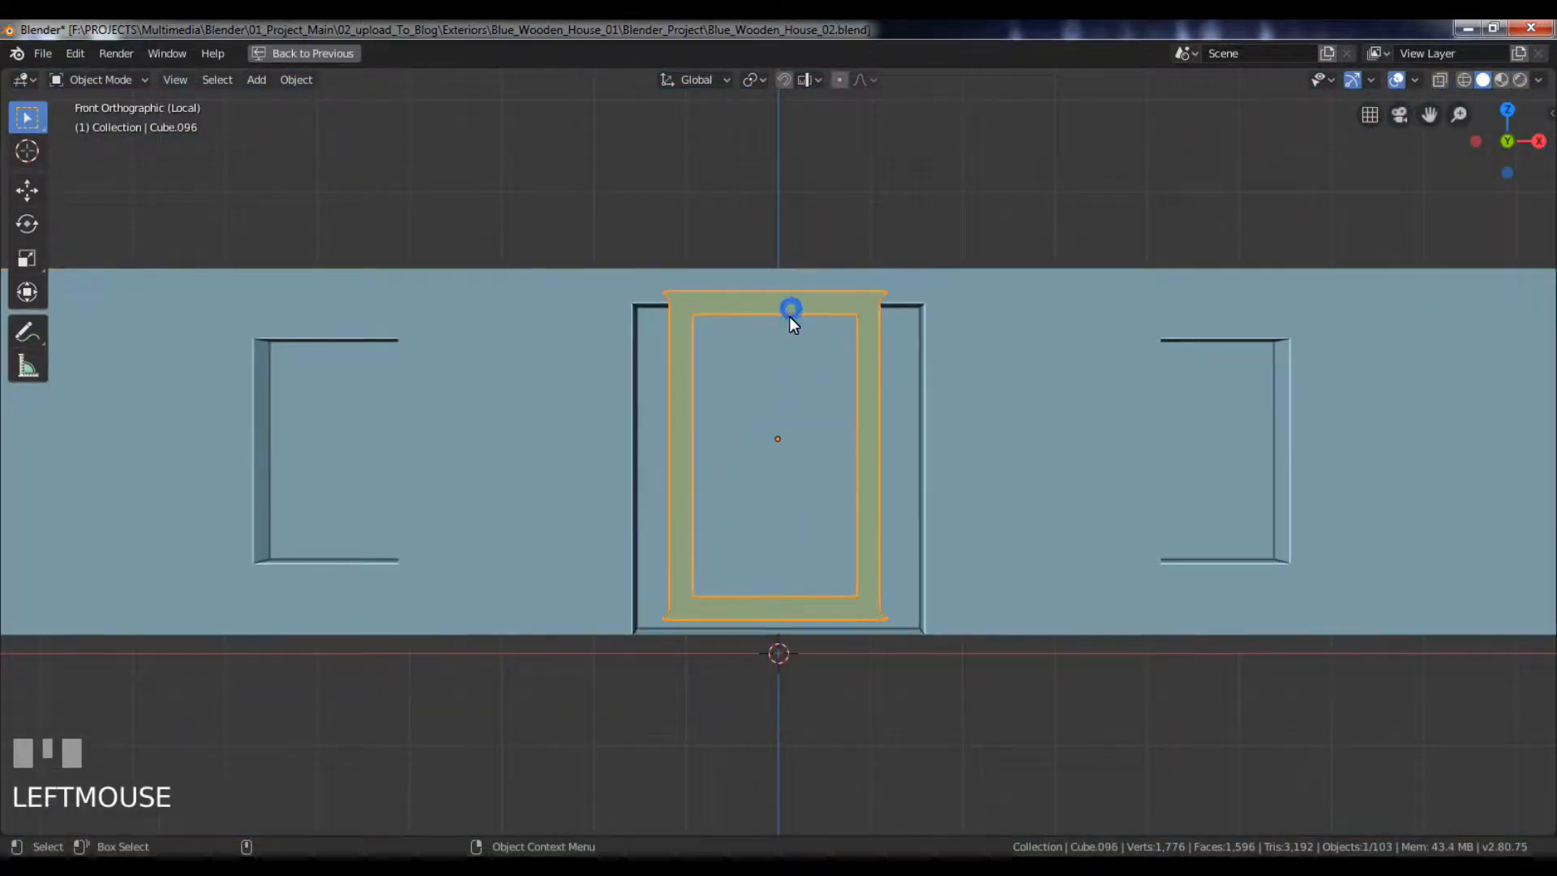
pyautogui.press('Tab')
pyautogui.moveTo(630, 264); pyautogui.dragTo(900, 325)
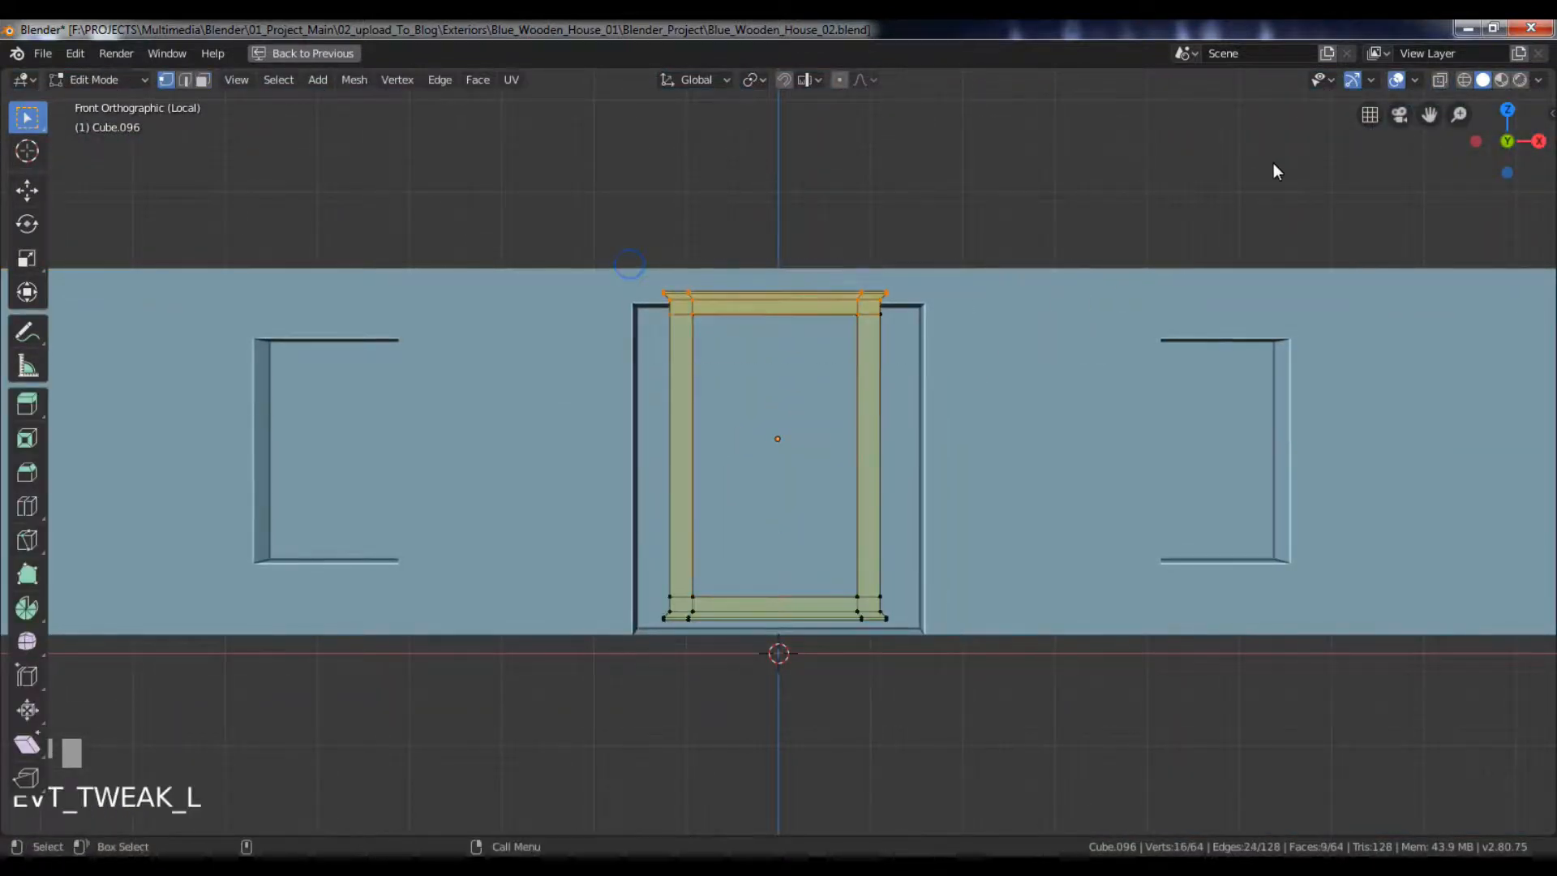
pyautogui.click(1440, 79)
pyautogui.press('e')
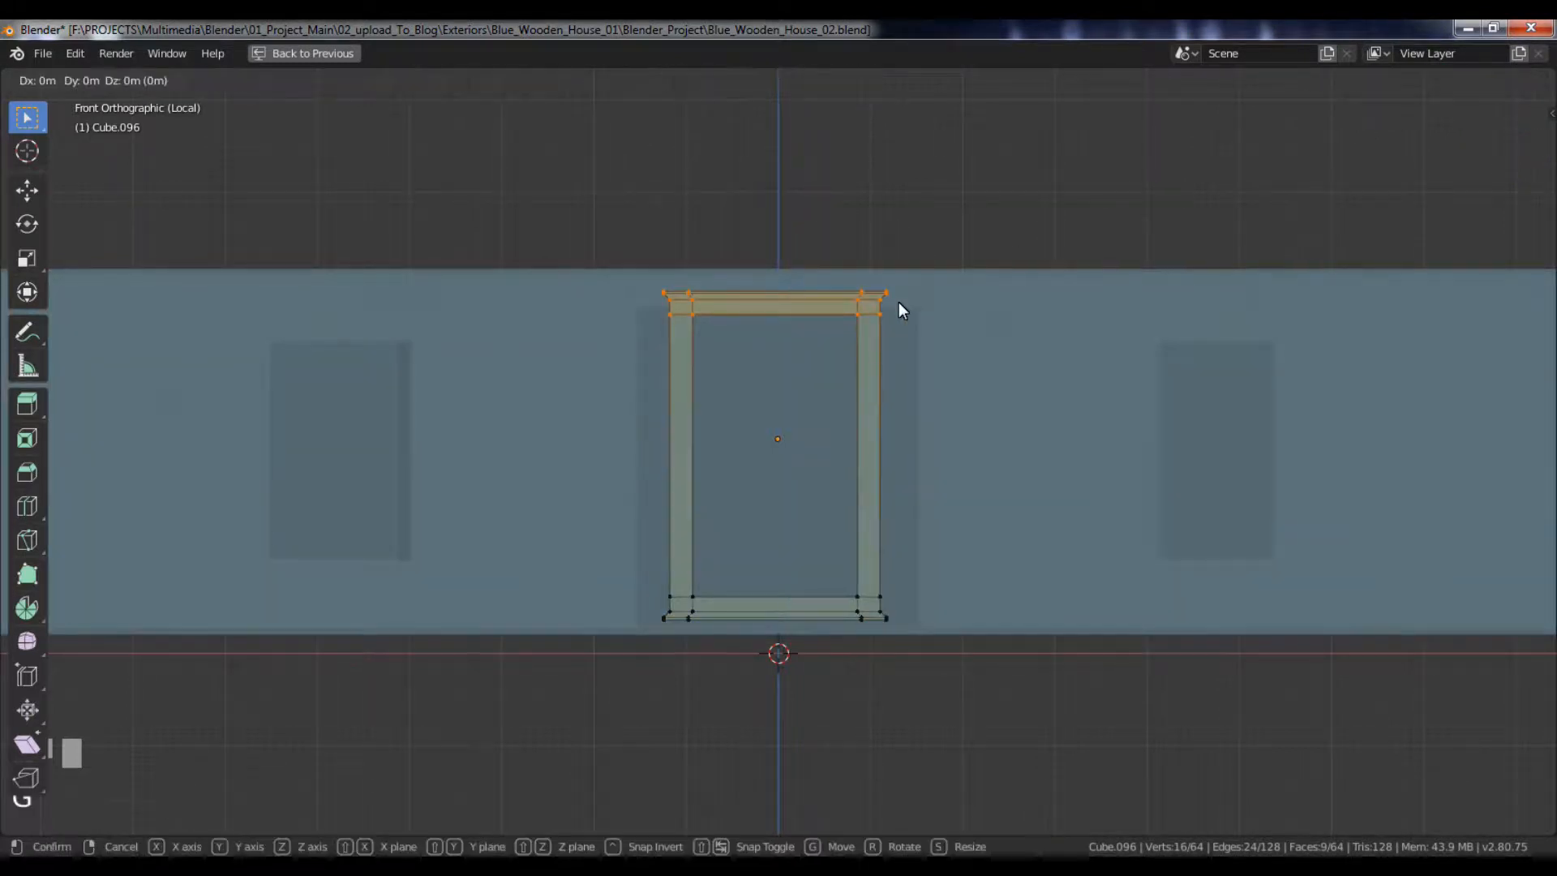
pyautogui.rightClick(894, 287)
pyautogui.hotkey('ctrl', 'z')
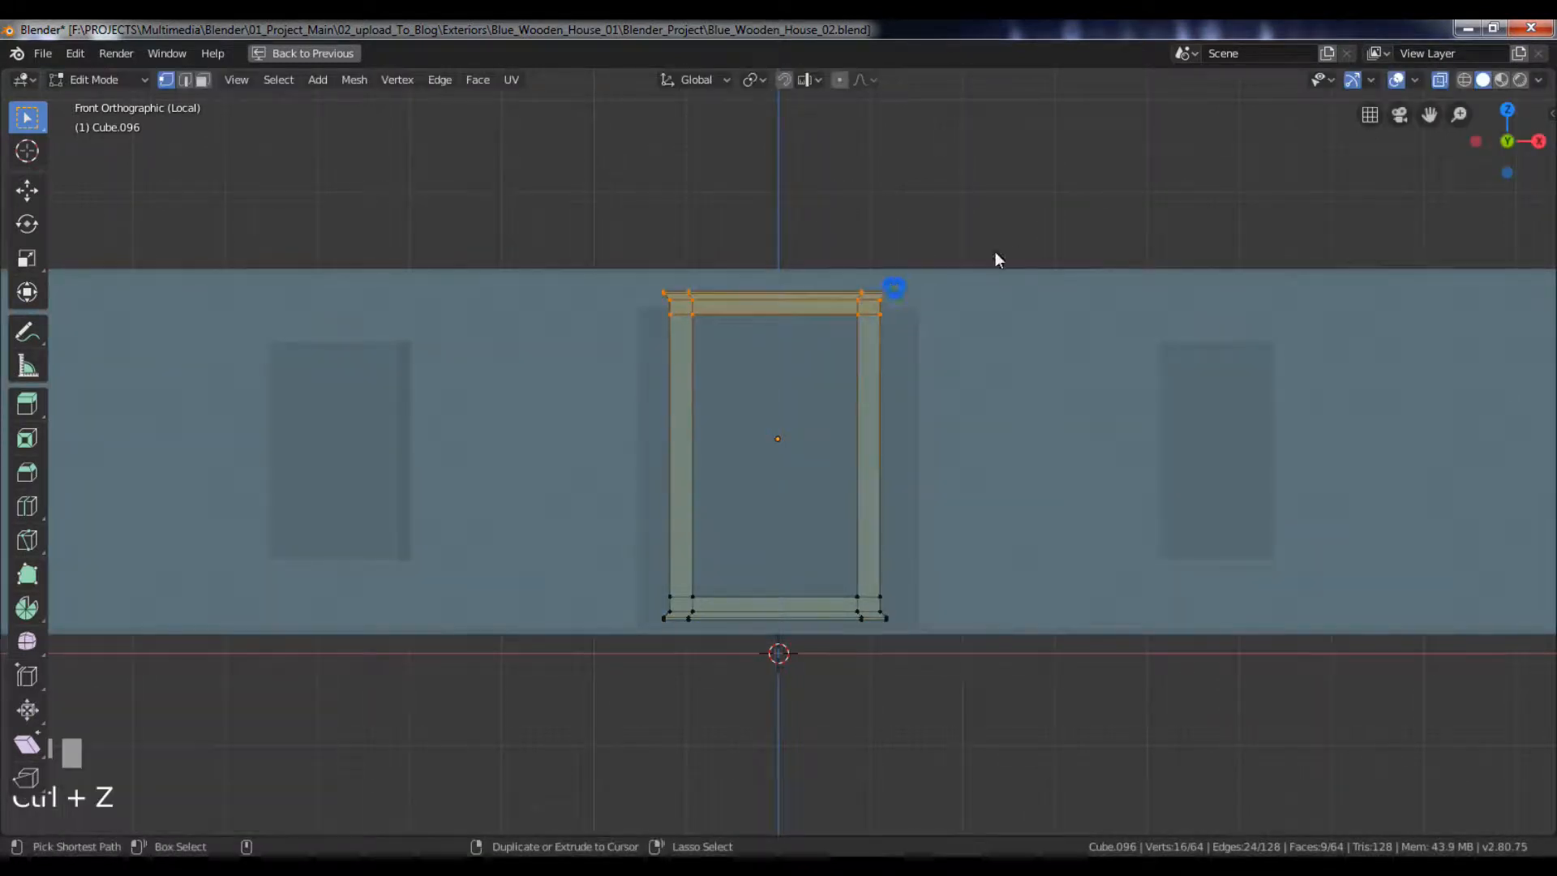
# - Lower the vertices of the frame's top rail 0.95 m along Z
pyautogui.moveTo(598, 247); pyautogui.dragTo(936, 354)
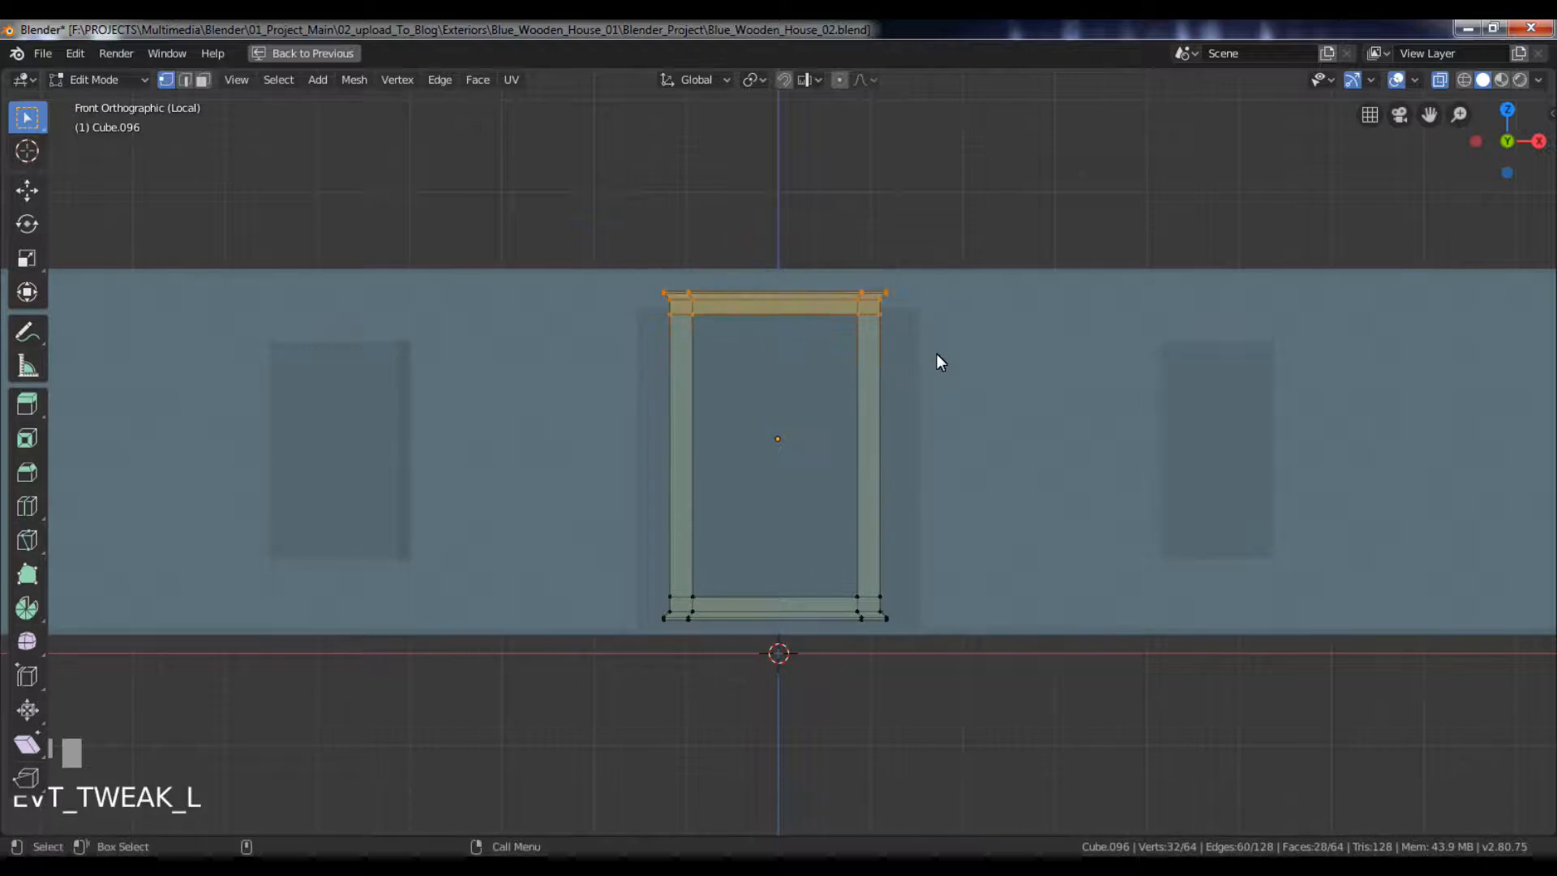
pyautogui.press('e')
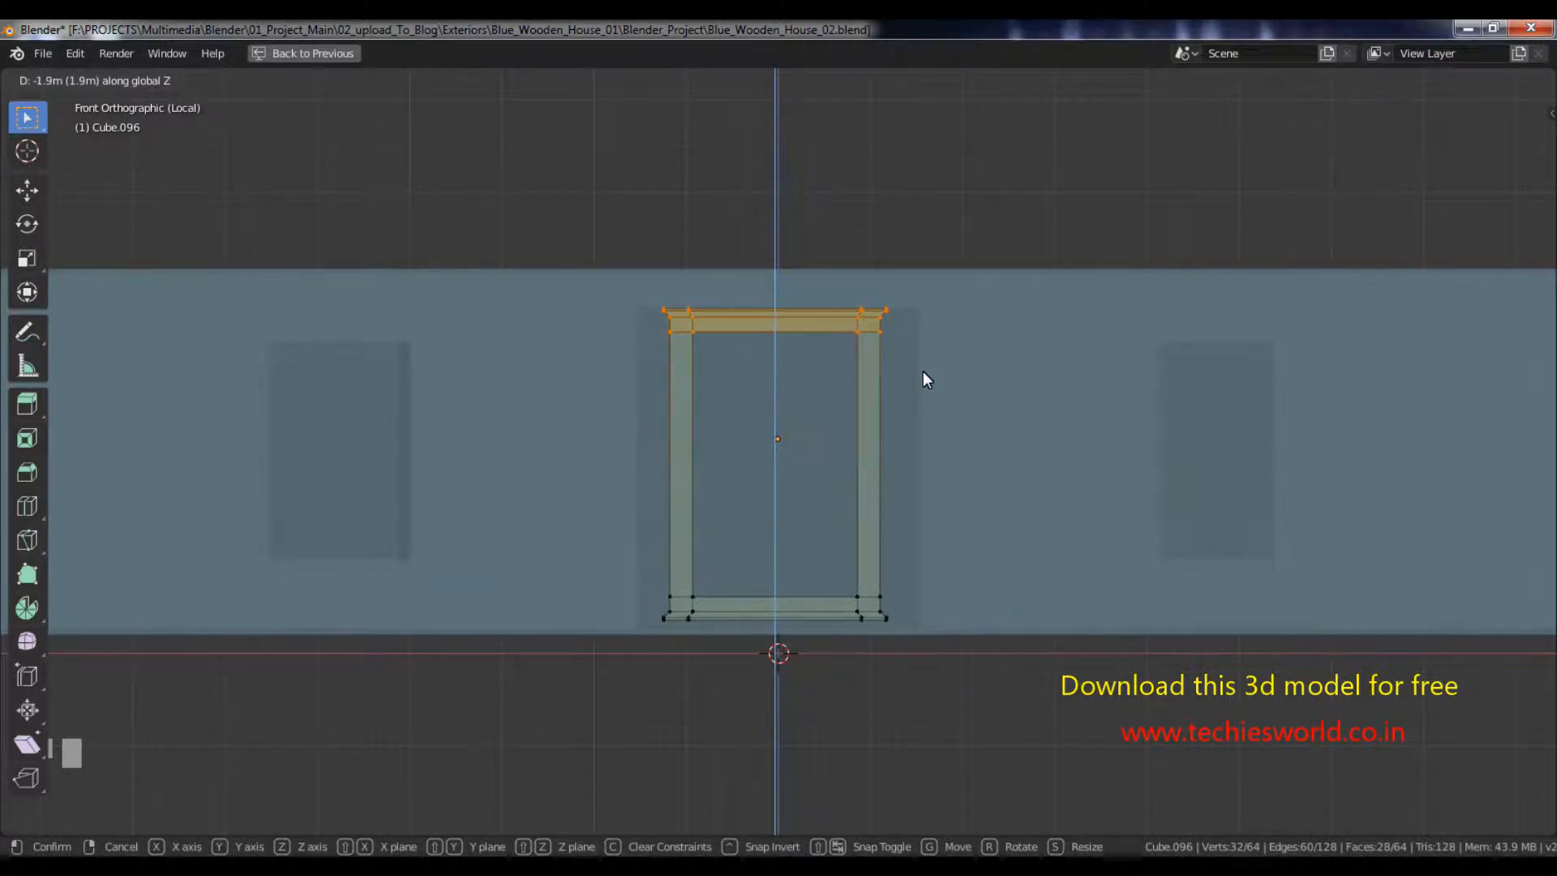
pyautogui.click(918, 362)
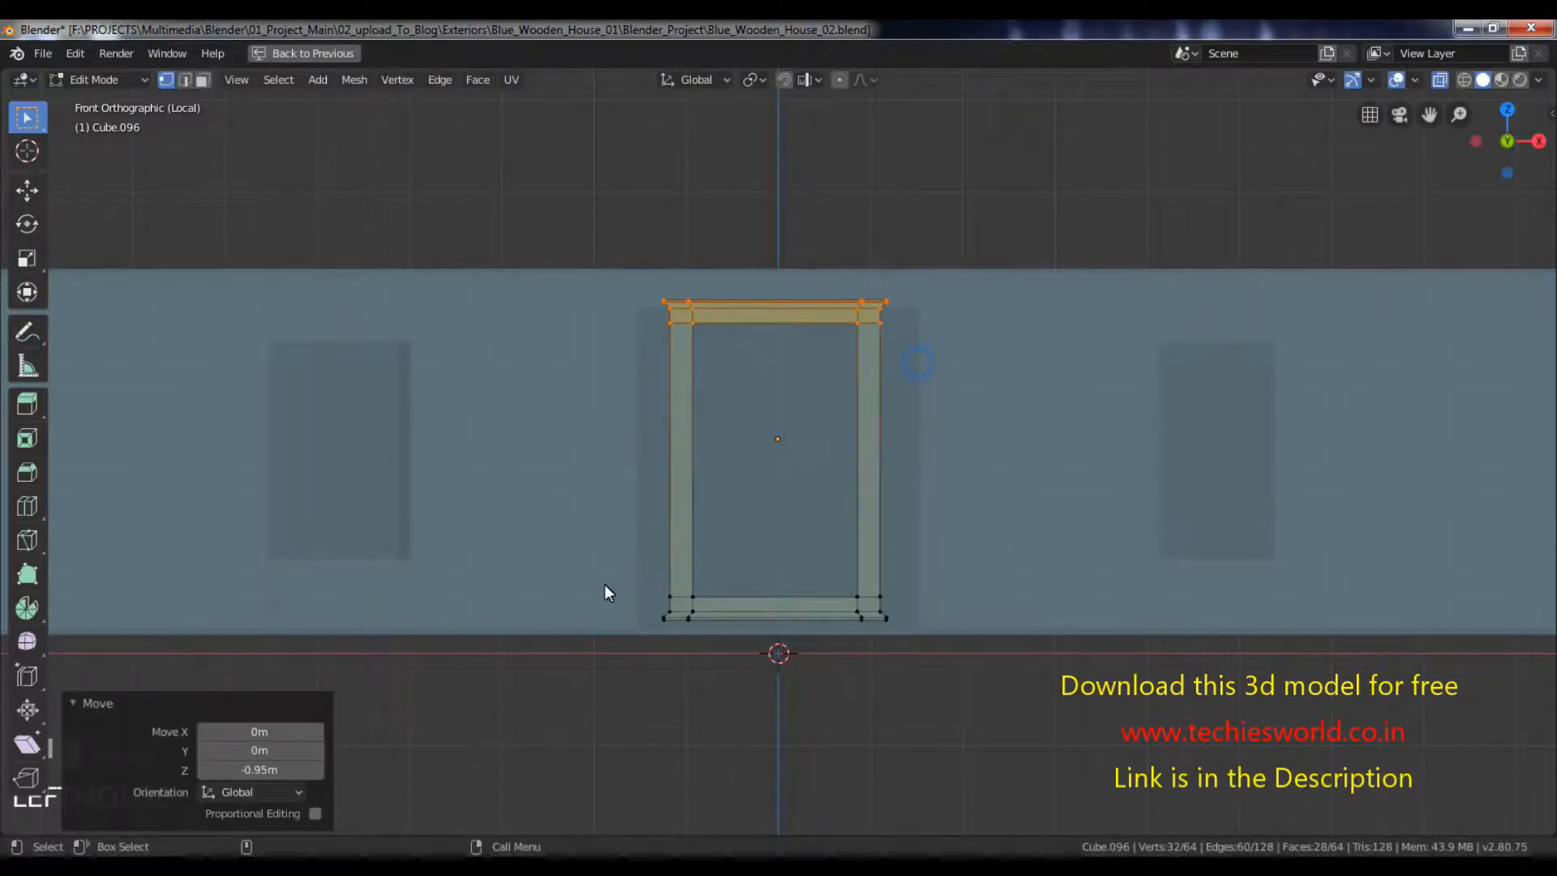
# - Move the frame's left and right posts outward along X to the side edges of the doorway opening
pyautogui.moveTo(642, 284); pyautogui.dragTo(738, 653)
pyautogui.press('g')
pyautogui.press('x')
pyautogui.click(799, 533)
pyautogui.moveTo(829, 262); pyautogui.dragTo(942, 619)
pyautogui.moveTo(803, 256); pyautogui.dragTo(973, 563)
pyautogui.press('g')
pyautogui.press('x')
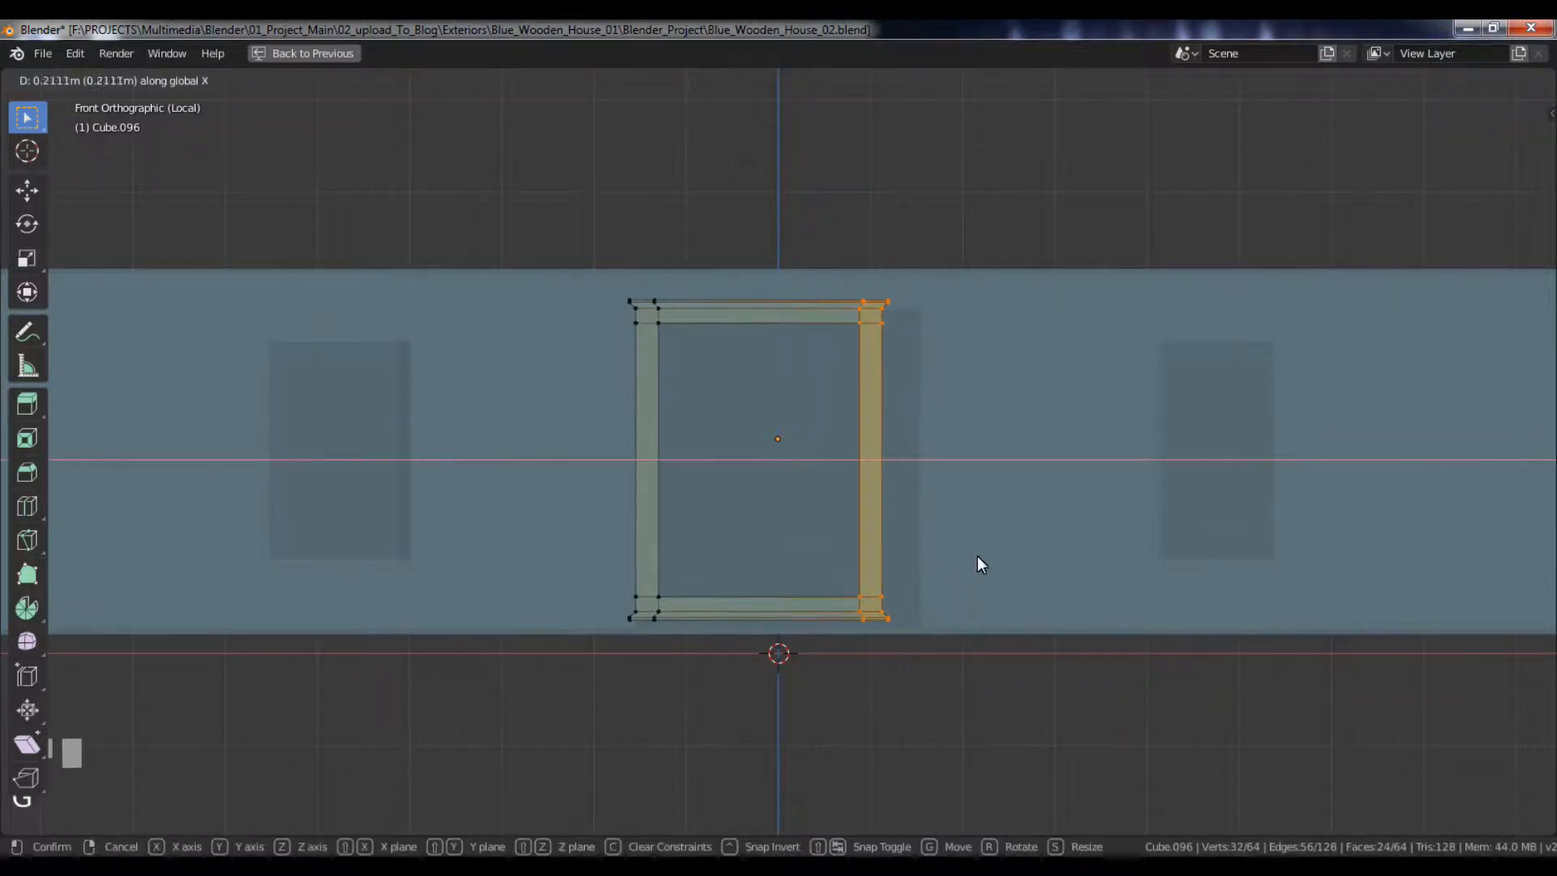
pyautogui.click(1010, 570)
# - Lower the frame's bottom rail along Z toward the base of the wall, and return to the full scene in Object Mode
pyautogui.moveTo(581, 556); pyautogui.dragTo(999, 663)
pyautogui.press('g')
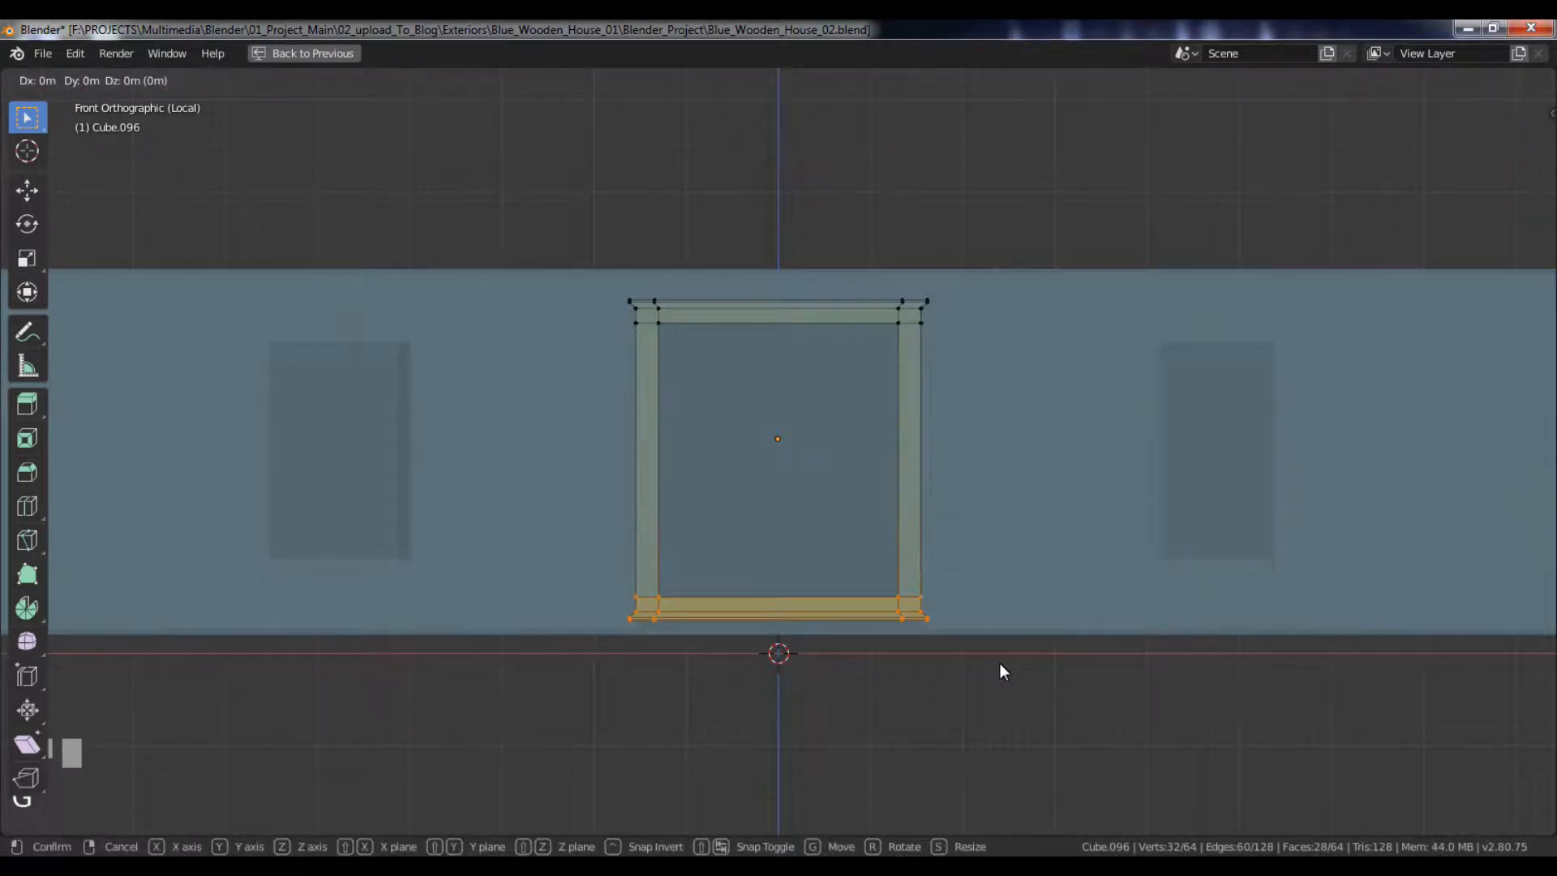
pyautogui.press('z')
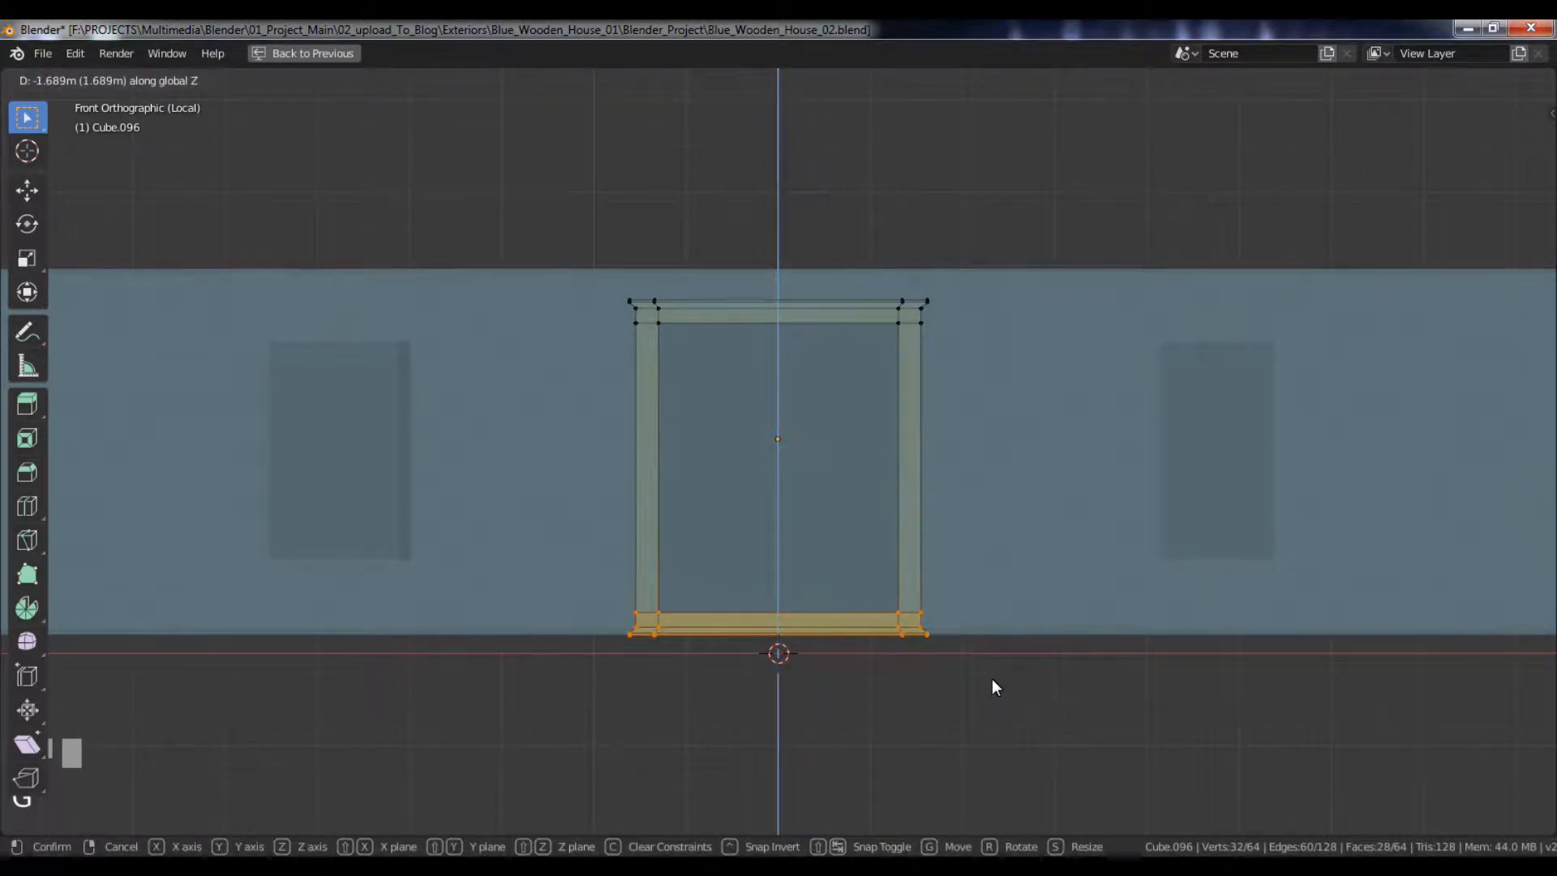
pyautogui.click(991, 677)
pyautogui.moveTo(991, 678); pyautogui.dragTo(1014, 628, button='middle')
pyautogui.press('Tab')
pyautogui.press('/')
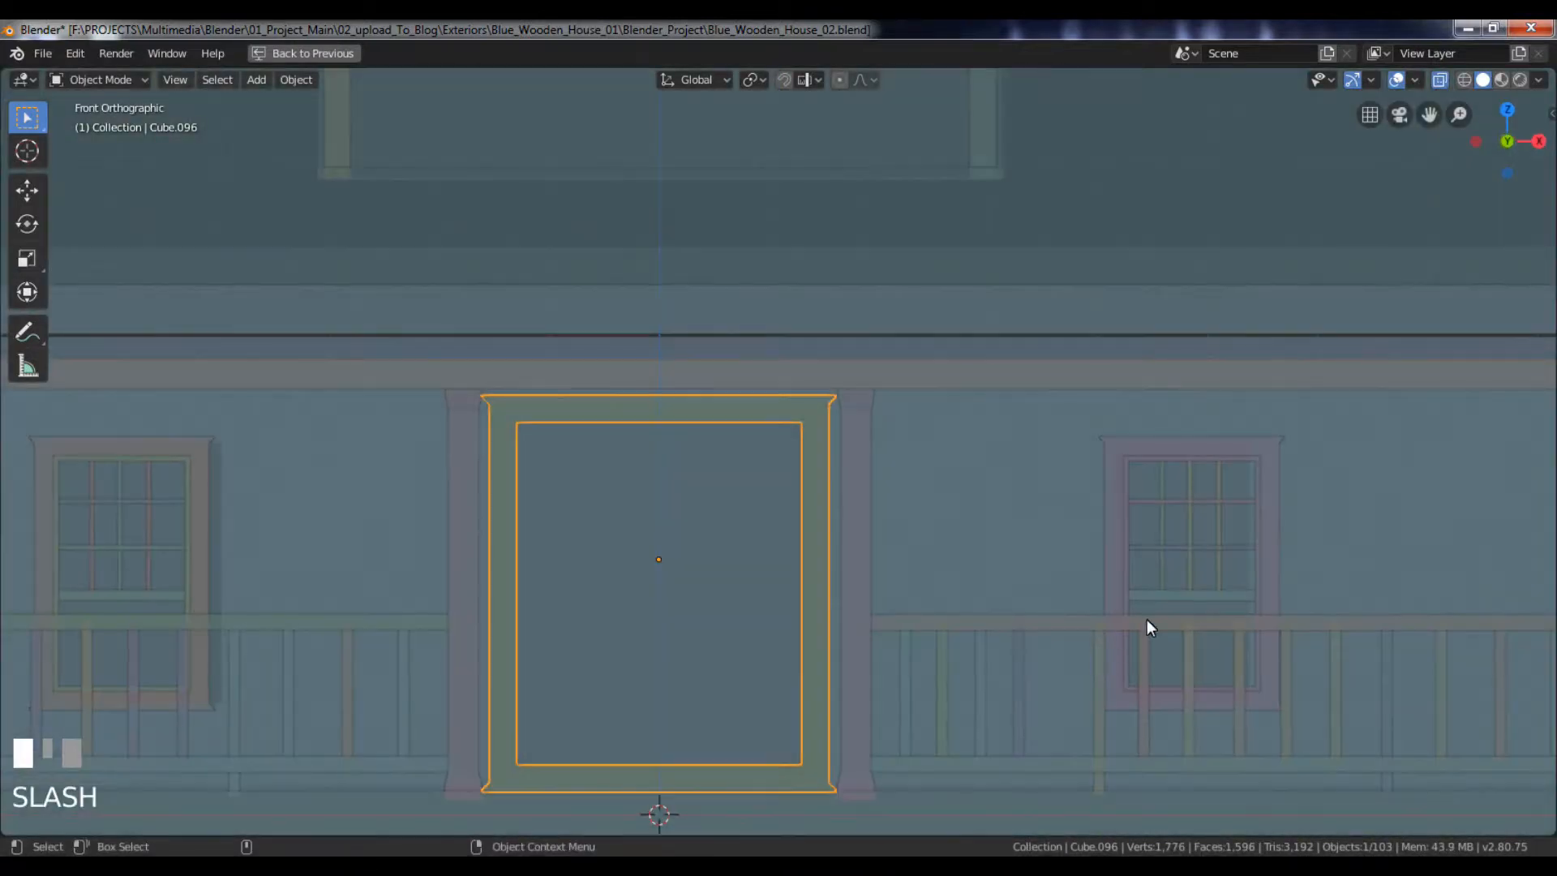
# - Turn off X-ray display and select the door frame behind the porch posts
pyautogui.keyDown('alt'); pyautogui.moveTo(1439, 81); pyautogui.dragTo(1232, 332); pyautogui.keyUp('alt')
pyautogui.click(1301, 383)
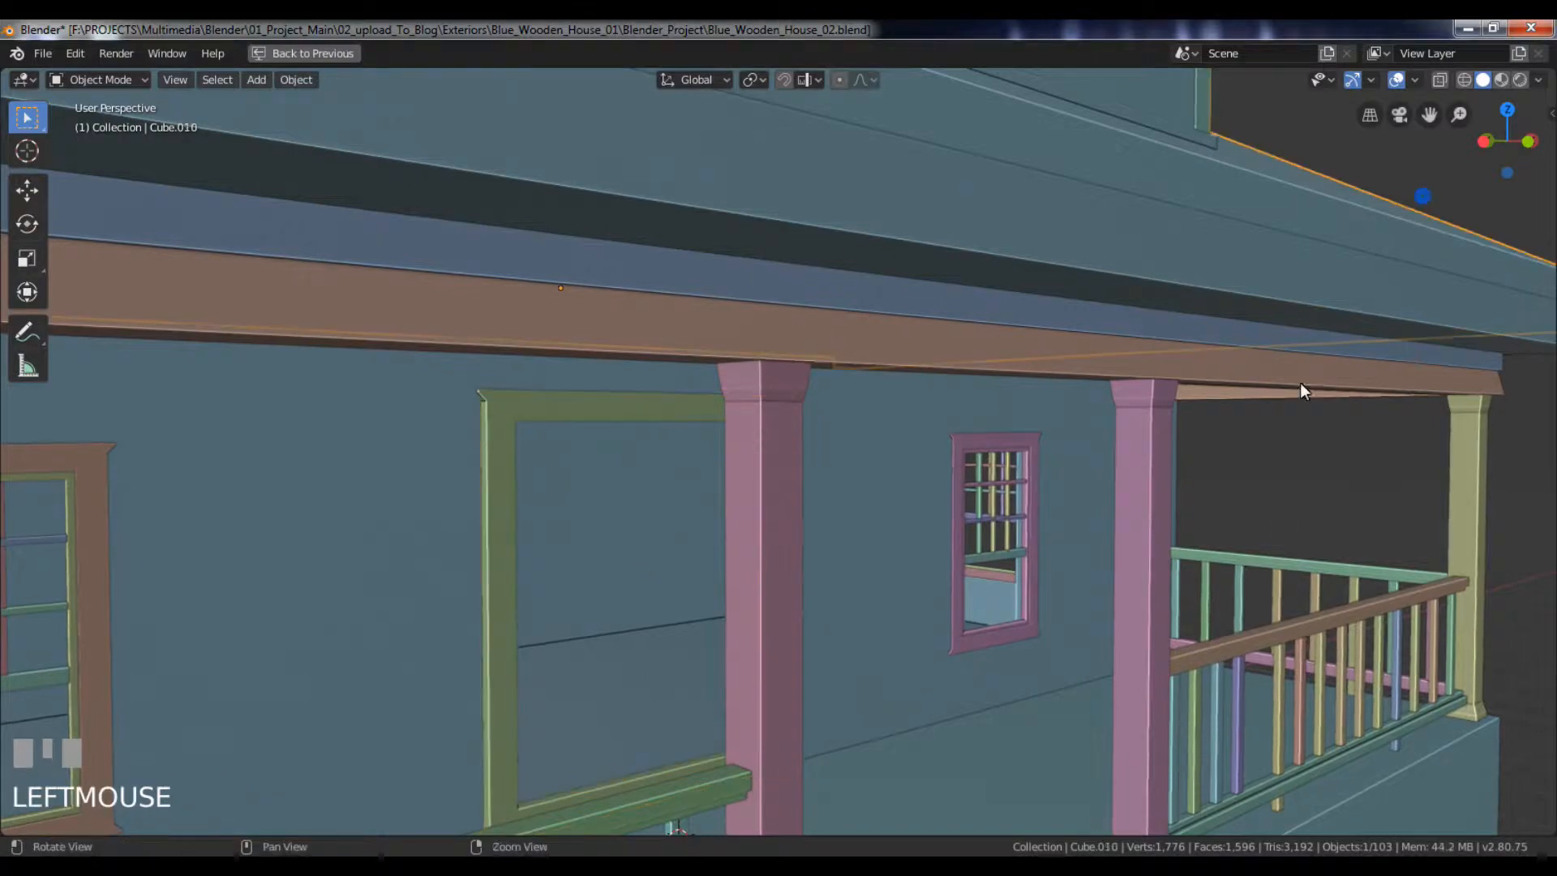
pyautogui.keyDown('alt'); pyautogui.moveTo(1257, 385); pyautogui.dragTo(1142, 347, button='right'); pyautogui.keyUp('alt')
pyautogui.keyDown('alt'); pyautogui.moveTo(1144, 348); pyautogui.dragTo(862, 424); pyautogui.keyUp('alt')
pyautogui.keyDown('alt'); pyautogui.moveTo(862, 424); pyautogui.dragTo(886, 562, button='right'); pyautogui.keyUp('alt')
pyautogui.keyDown('alt'); pyautogui.moveTo(887, 563); pyautogui.dragTo(793, 616, button='middle'); pyautogui.keyUp('alt')
pyautogui.click(754, 670)
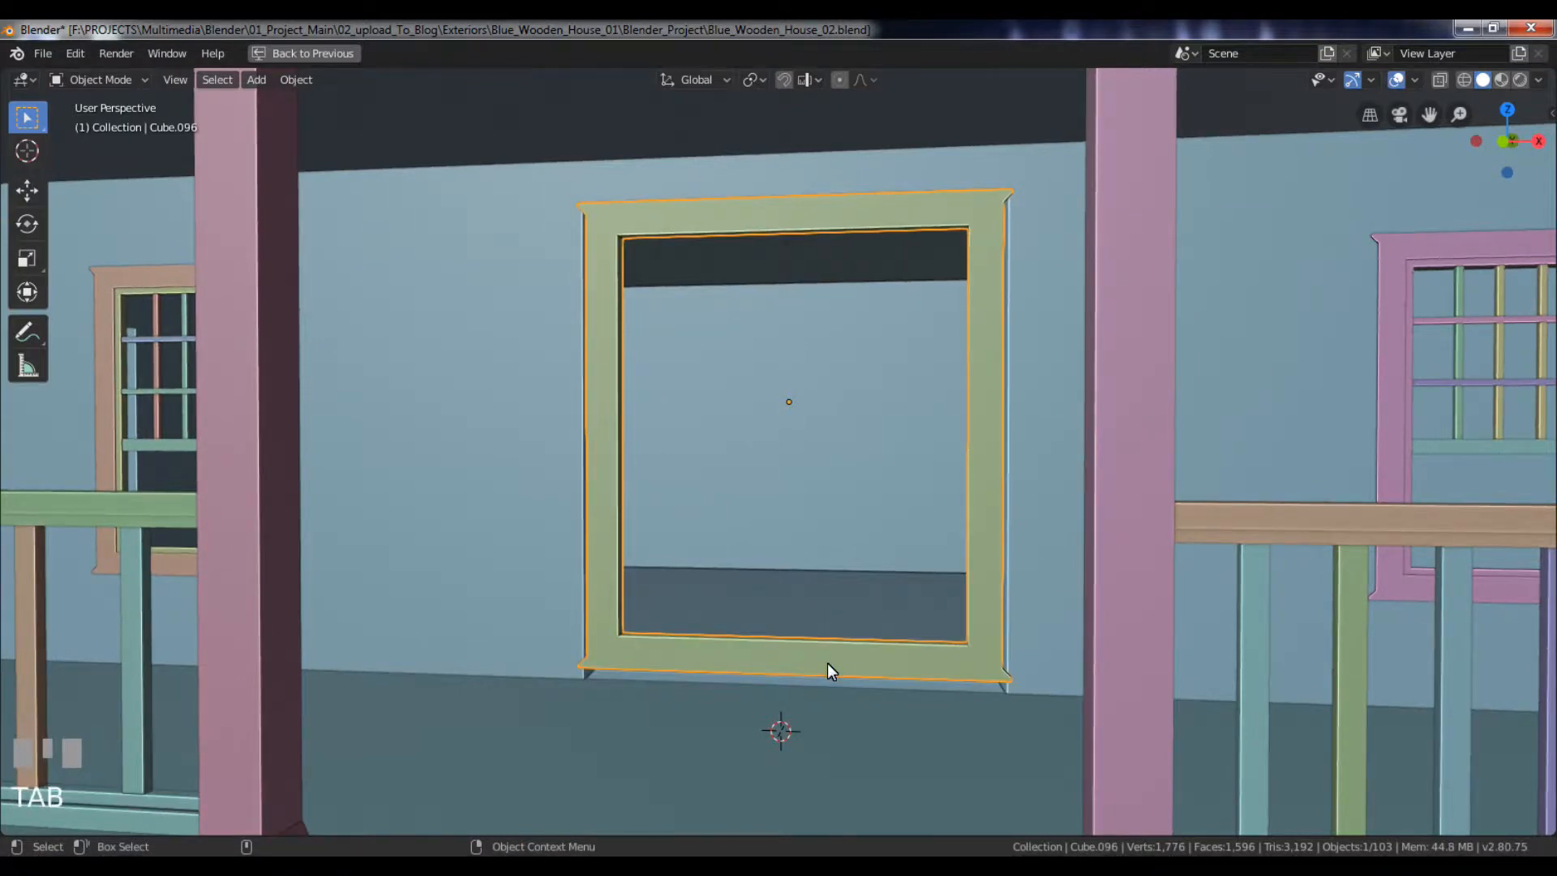
# - Isolate the door frame and delete the faces of the flared ledge beneath its bottom rail
pyautogui.press('/')
pyautogui.keyDown('alt'); pyautogui.moveTo(827, 664); pyautogui.dragTo(737, 727); pyautogui.keyUp('alt')
pyautogui.press('Tab')
pyautogui.press('3')
pyautogui.keyDown('alt'); pyautogui.moveTo(596, 731); pyautogui.dragTo(1137, 786); pyautogui.keyUp('alt')
pyautogui.click(443, 733)
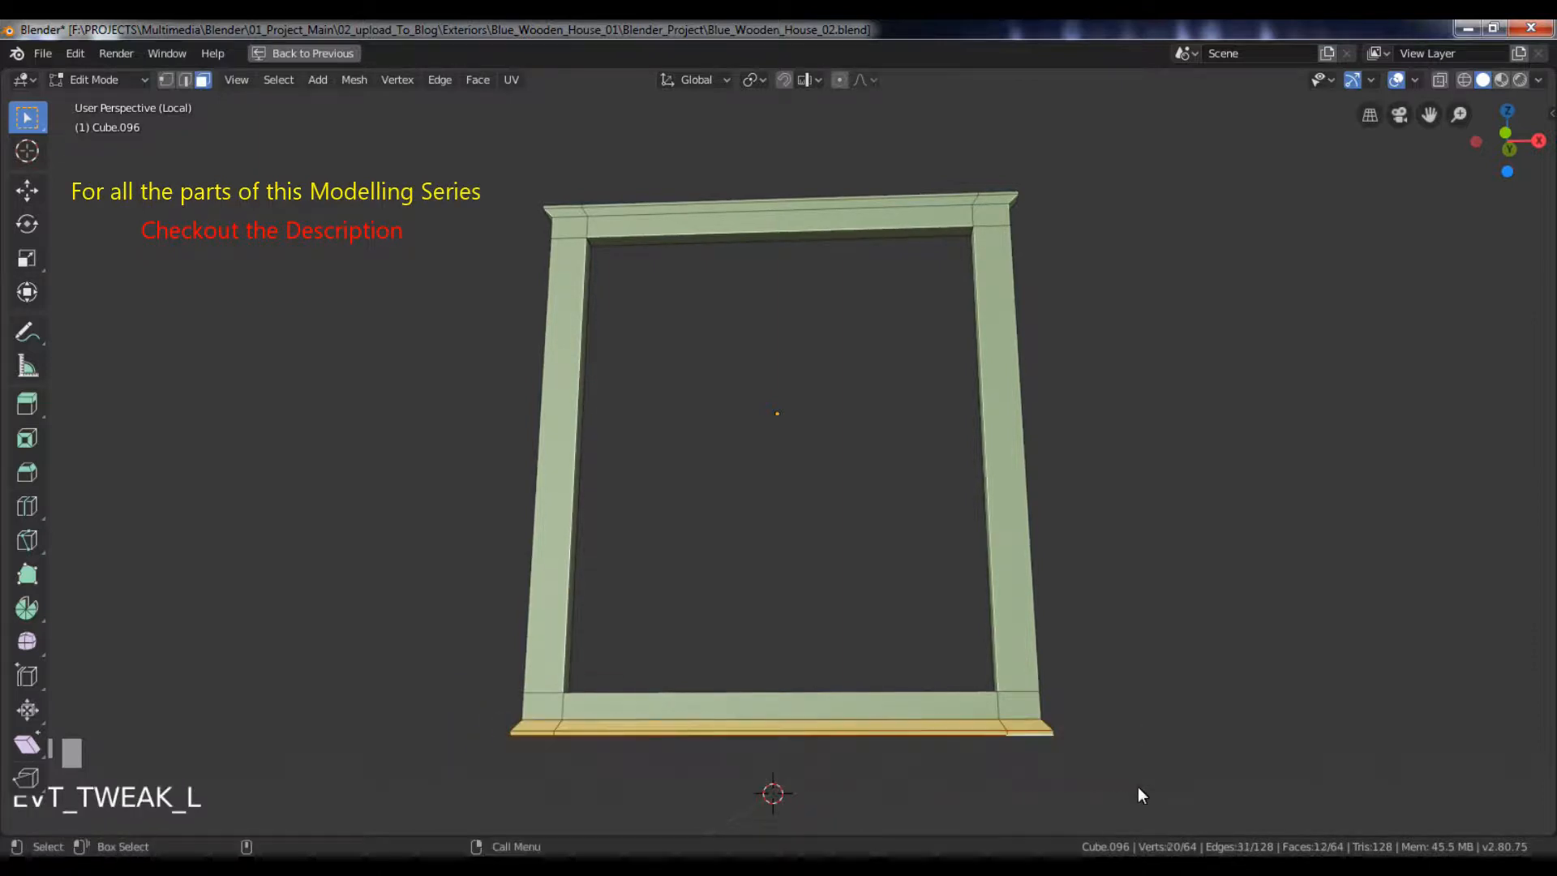
pyautogui.press('Delete')
pyautogui.click(1053, 647)
pyautogui.moveTo(492, 730); pyautogui.dragTo(1146, 786)
pyautogui.press('Delete')
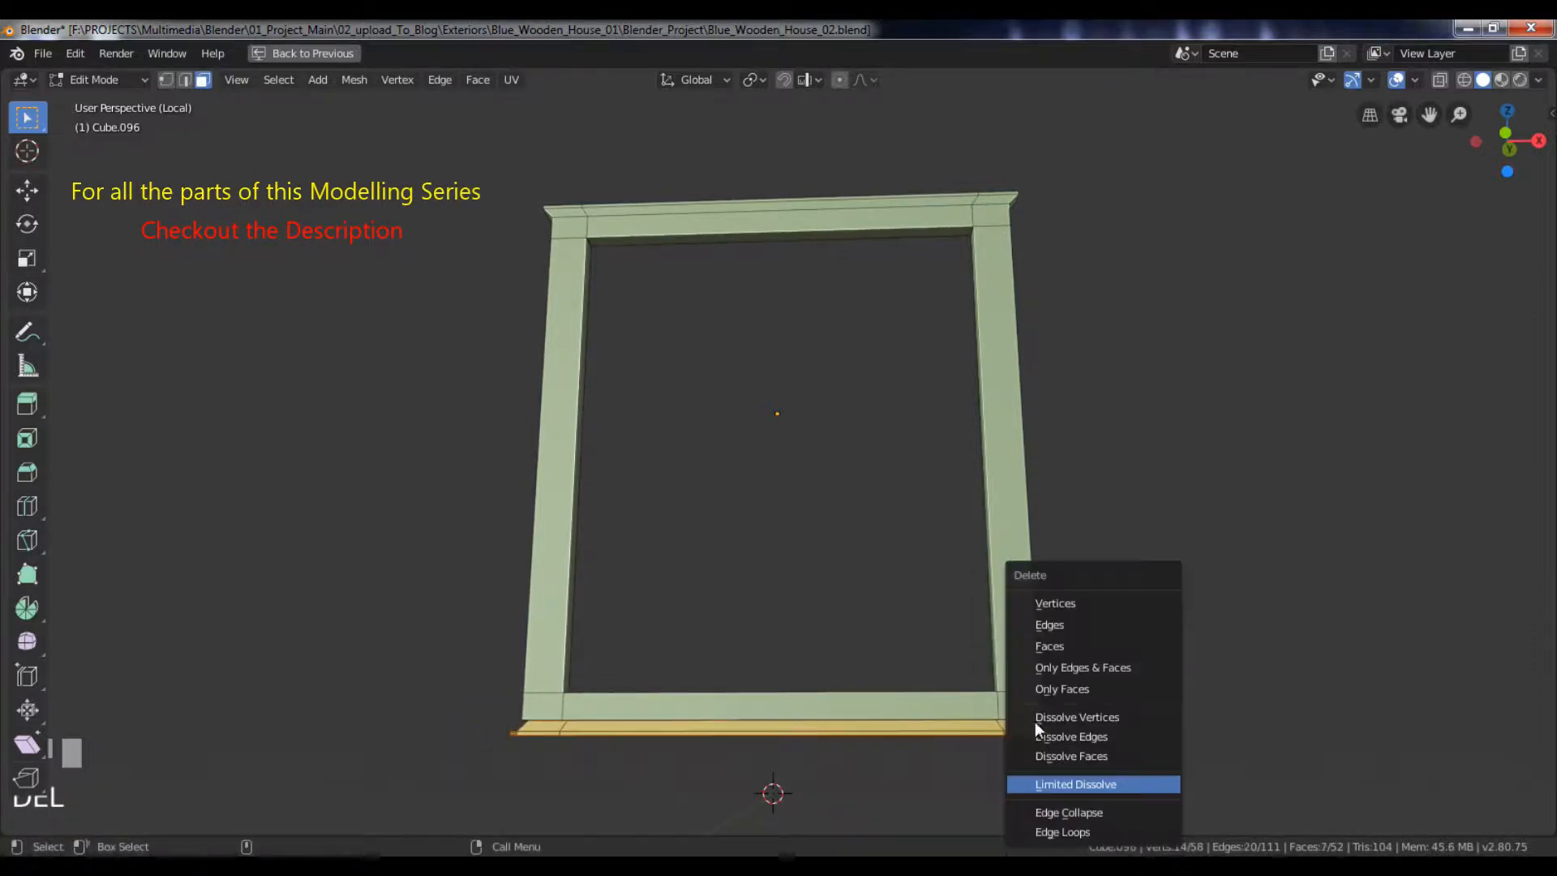
pyautogui.click(1040, 649)
# - Close the open underside of the frame's bottom rail by bridging its front and back boundary edges with Bridge Edge Loops
pyautogui.keyDown('alt'); pyautogui.moveTo(1119, 694); pyautogui.dragTo(985, 531); pyautogui.keyUp('alt')
pyautogui.press('2')
pyautogui.click(836, 551)
pyautogui.keyDown('shift'); pyautogui.click(981, 521); pyautogui.keyUp('shift')
pyautogui.keyDown('shift'); pyautogui.click(1062, 524); pyautogui.keyUp('shift')
pyautogui.keyDown('shift'); pyautogui.click(1054, 498); pyautogui.keyUp('shift')
pyautogui.keyDown('alt'); pyautogui.moveTo(931, 569); pyautogui.dragTo(576, 568); pyautogui.keyUp('alt')
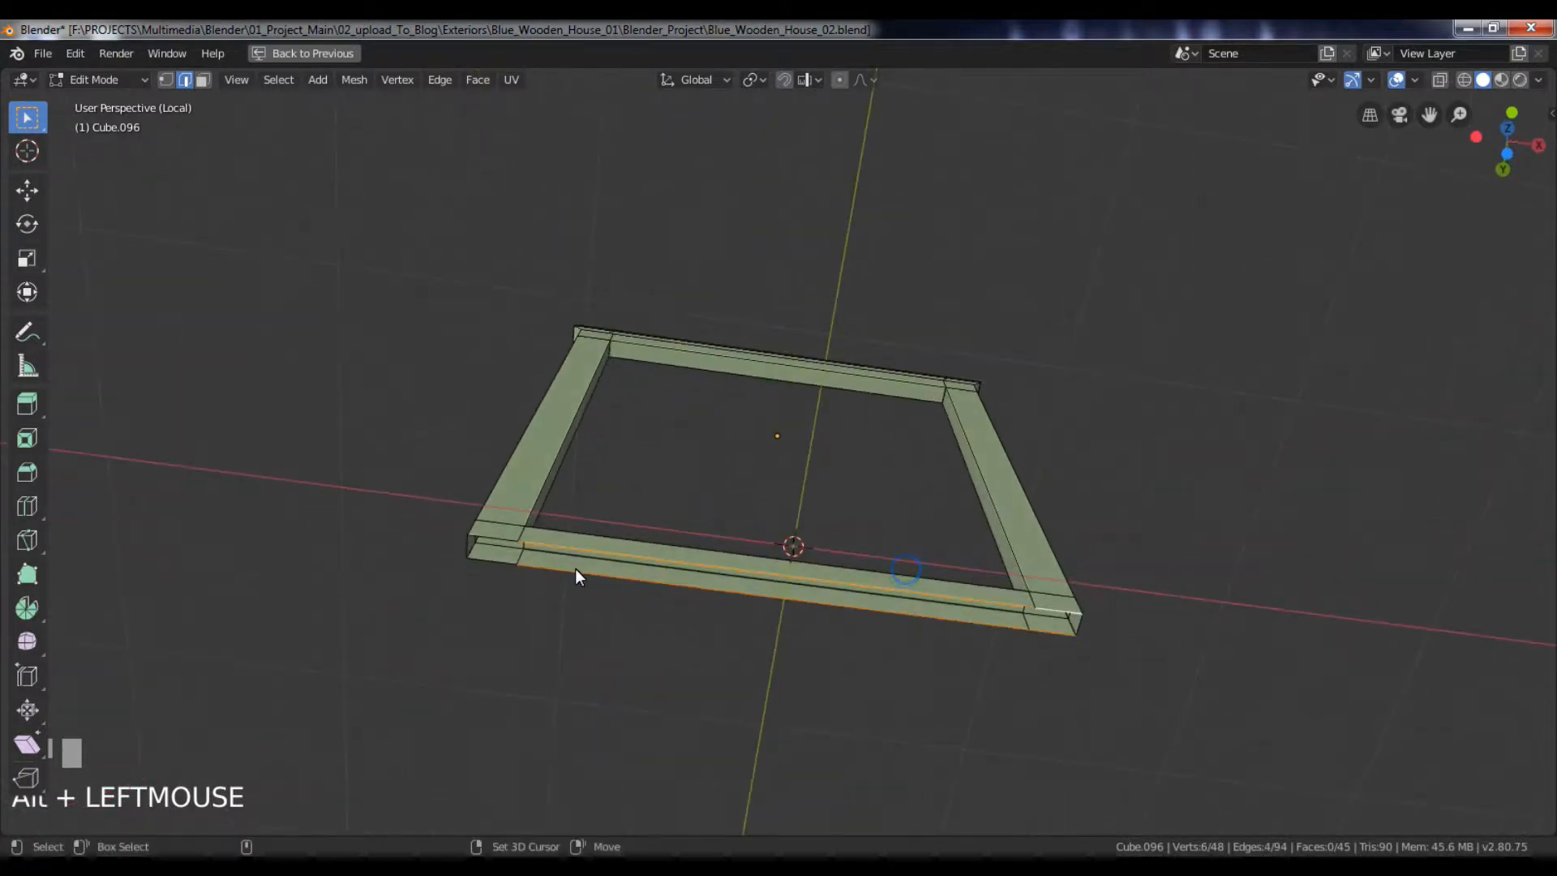
pyautogui.keyDown('shift'); pyautogui.click(500, 541); pyautogui.keyUp('shift')
pyautogui.rightClick(490, 563)
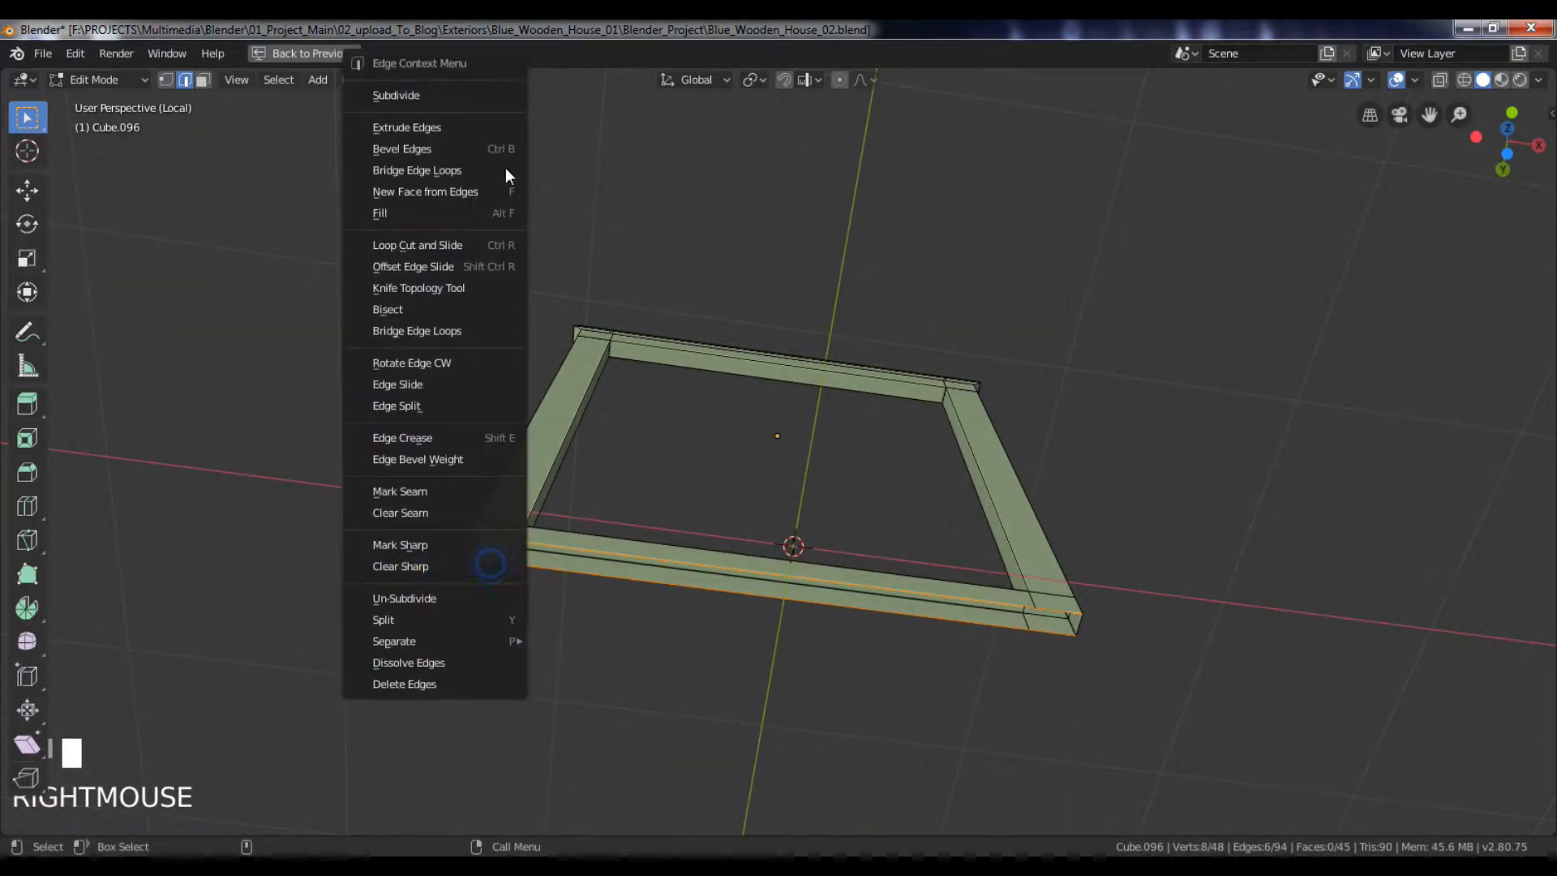
pyautogui.click(459, 171)
# - Return to the full scene and move the bottom rail's vertices 2.4 m down along Z to the porch floor
pyautogui.press('Tab')
pyautogui.keyDown('alt'); pyautogui.moveTo(842, 383); pyautogui.dragTo(832, 535); pyautogui.keyUp('alt')
pyautogui.press('/')
pyautogui.press('Tab')
pyautogui.press('1')
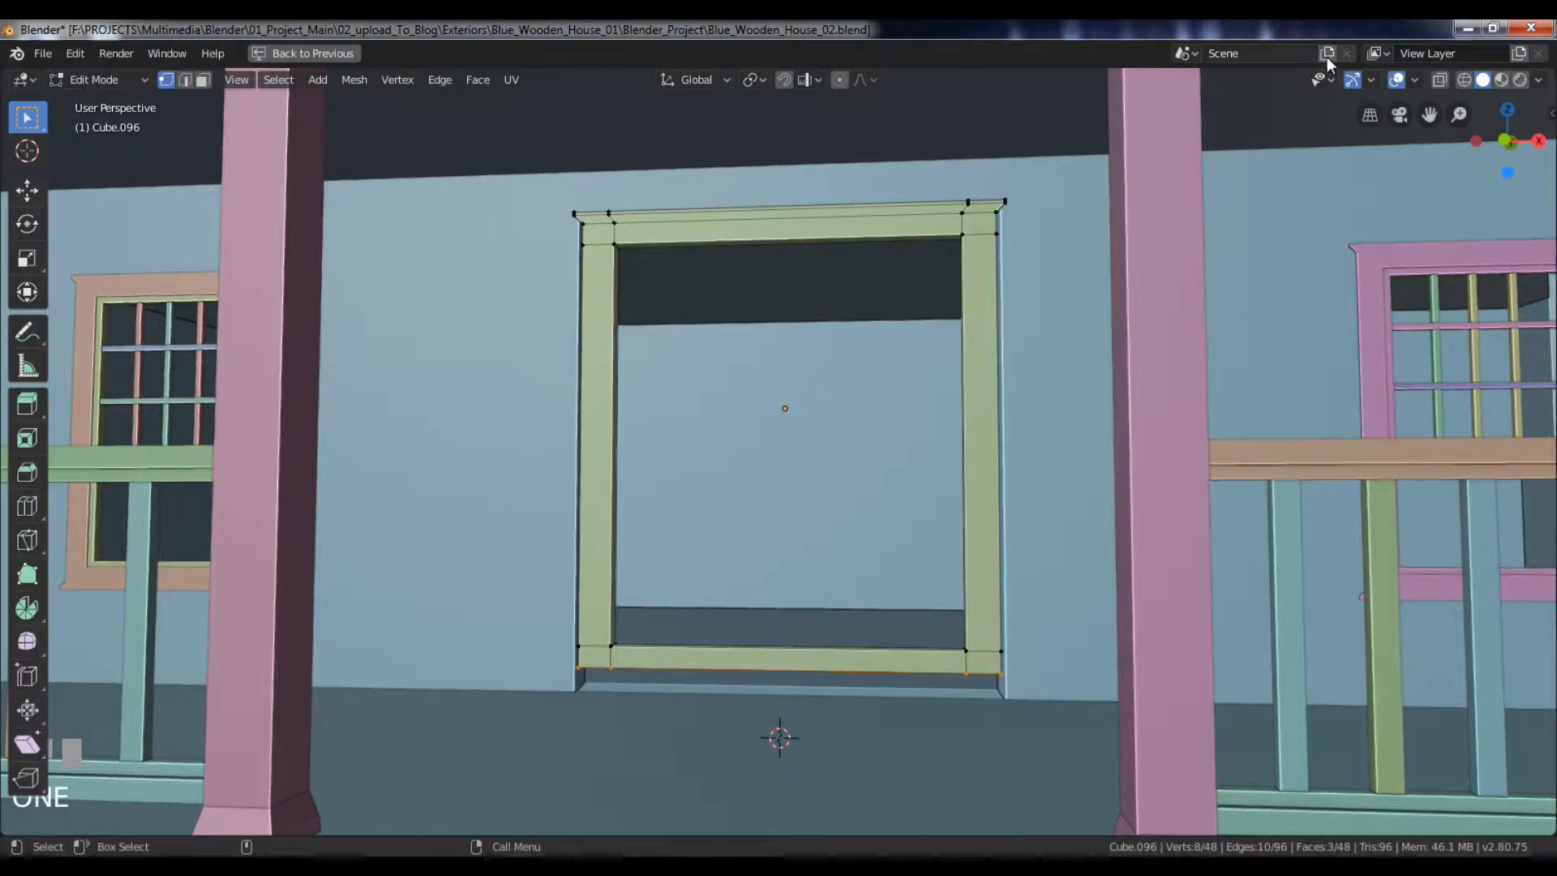
pyautogui.click(1440, 79)
pyautogui.moveTo(497, 545); pyautogui.dragTo(1064, 734)
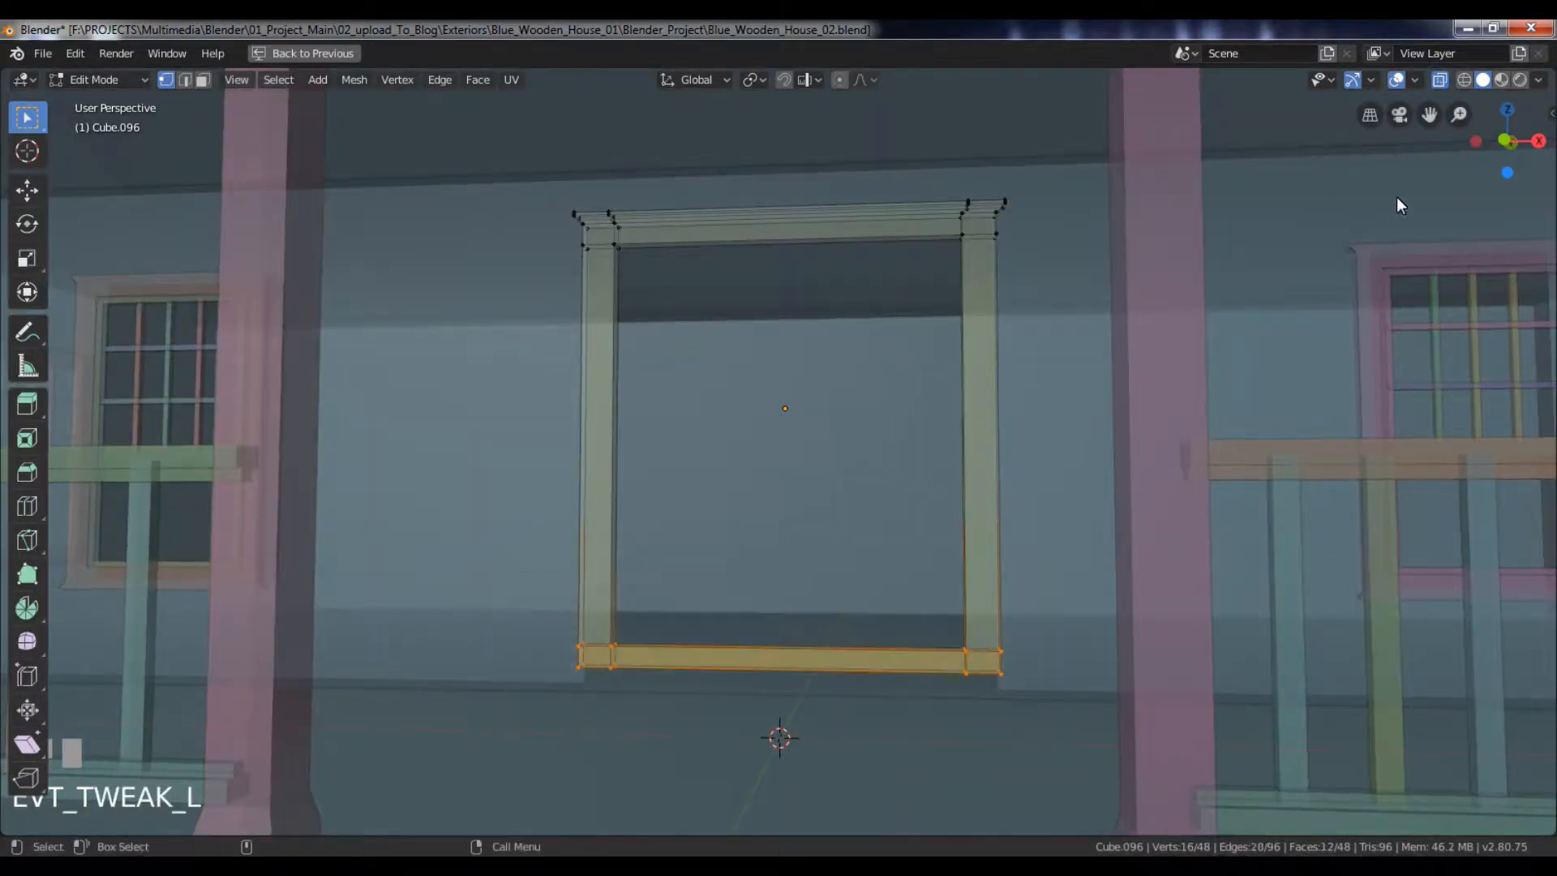
pyautogui.click(1437, 79)
pyautogui.press('g')
pyautogui.press('z')
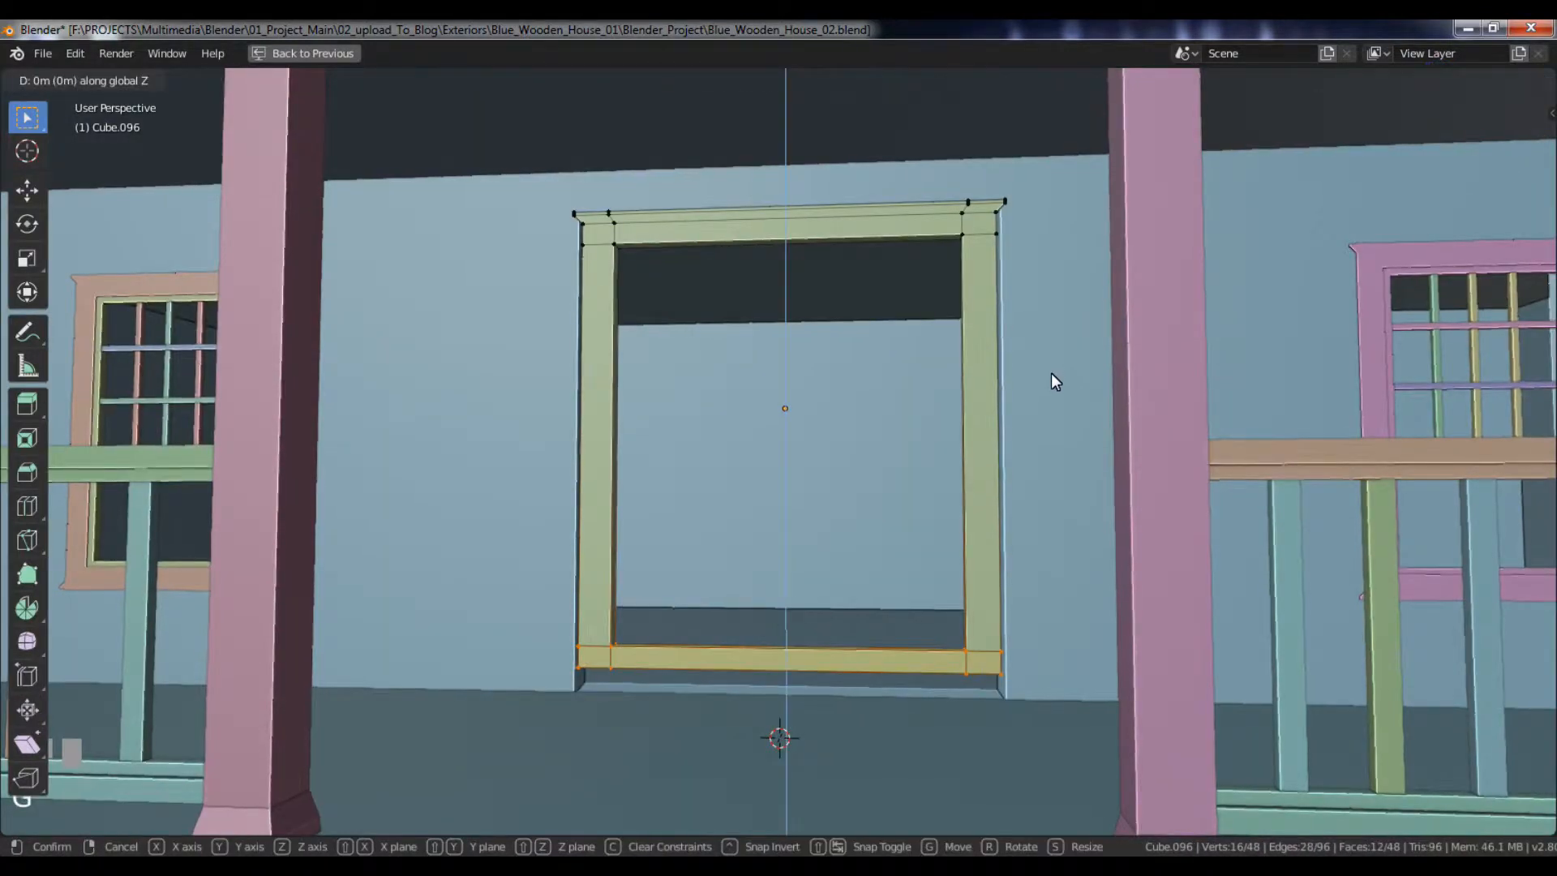
pyautogui.click(1053, 392)
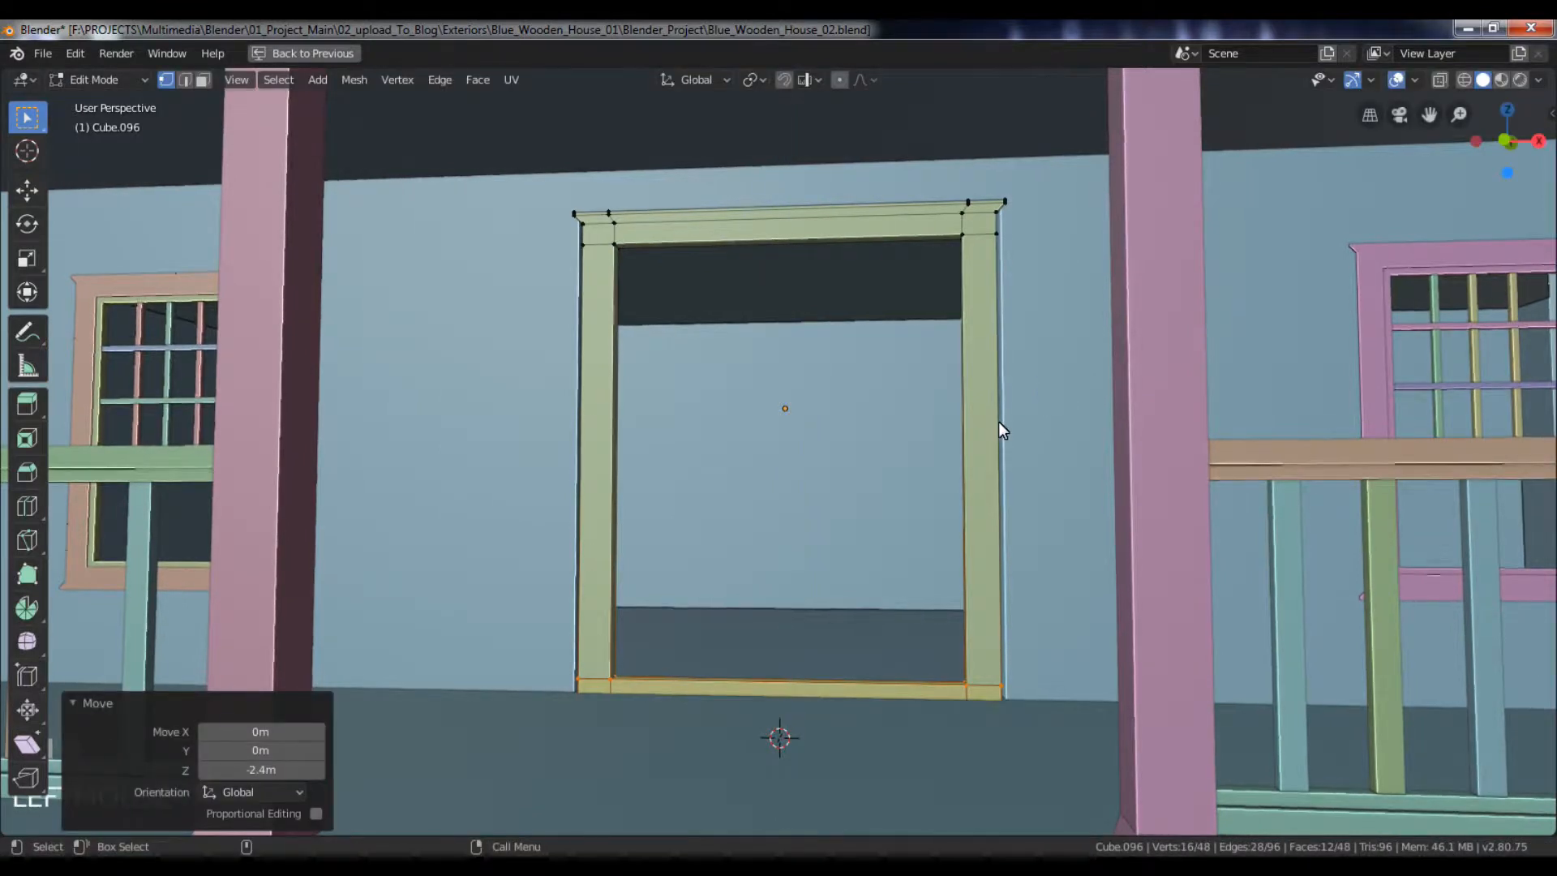
pyautogui.press('Tab')
# - Select all vertices of the frame's left post with X-ray on and move them outward about 0.67 m along X
pyautogui.keyDown('alt'); pyautogui.moveTo(999, 426); pyautogui.dragTo(988, 389, button='right'); pyautogui.keyUp('alt')
pyautogui.keyDown('alt'); pyautogui.moveTo(987, 389); pyautogui.dragTo(908, 392); pyautogui.keyUp('alt')
pyautogui.press('Tab')
pyautogui.moveTo(588, 227); pyautogui.dragTo(699, 686)
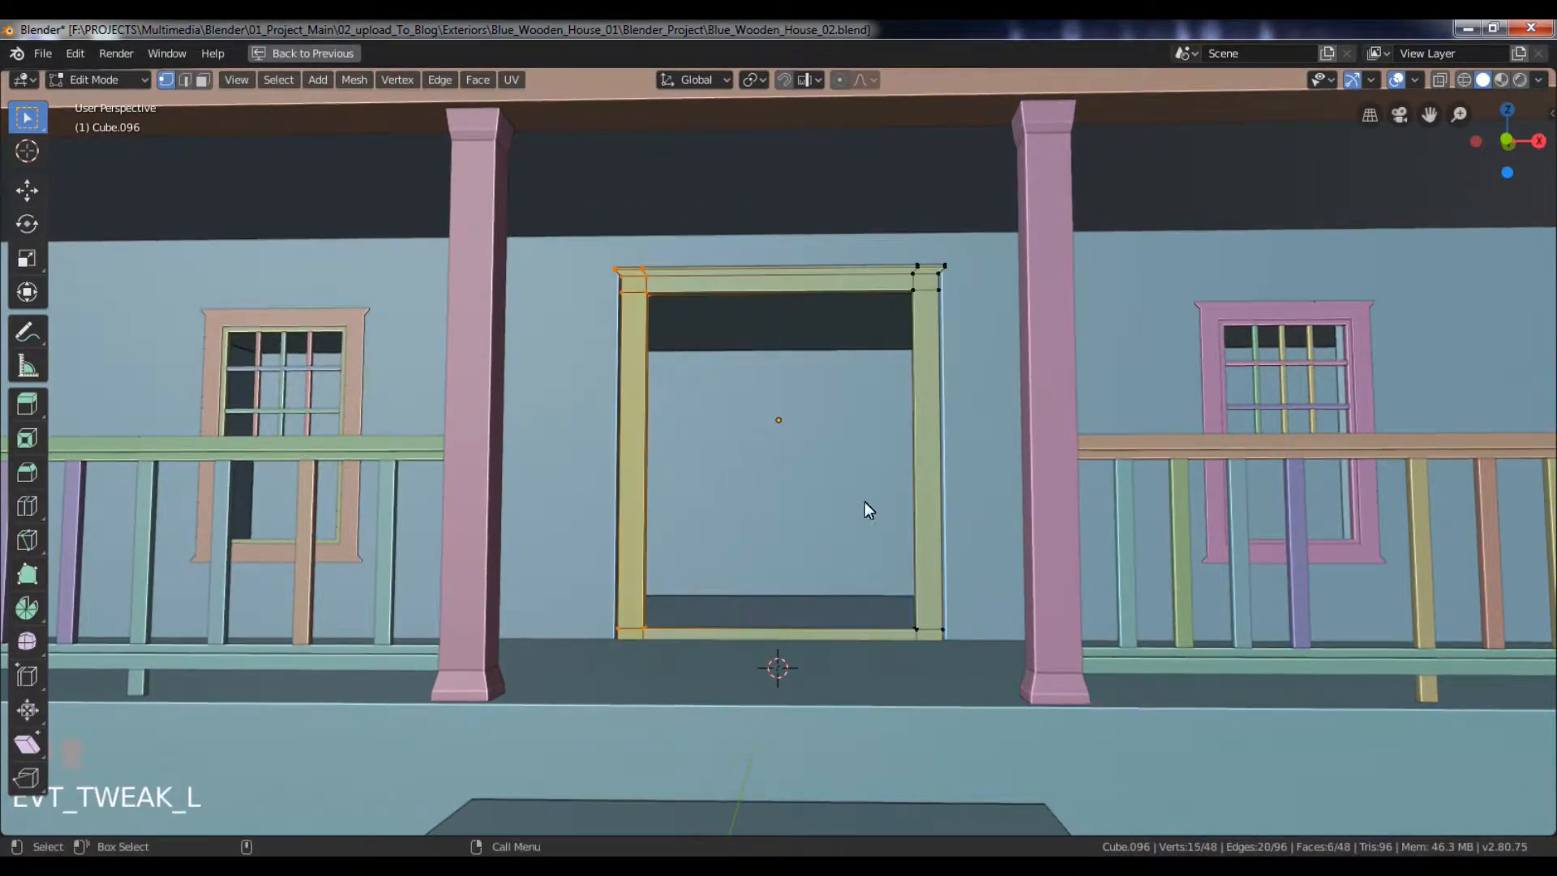
pyautogui.click(1439, 79)
pyautogui.moveTo(589, 209); pyautogui.dragTo(701, 707)
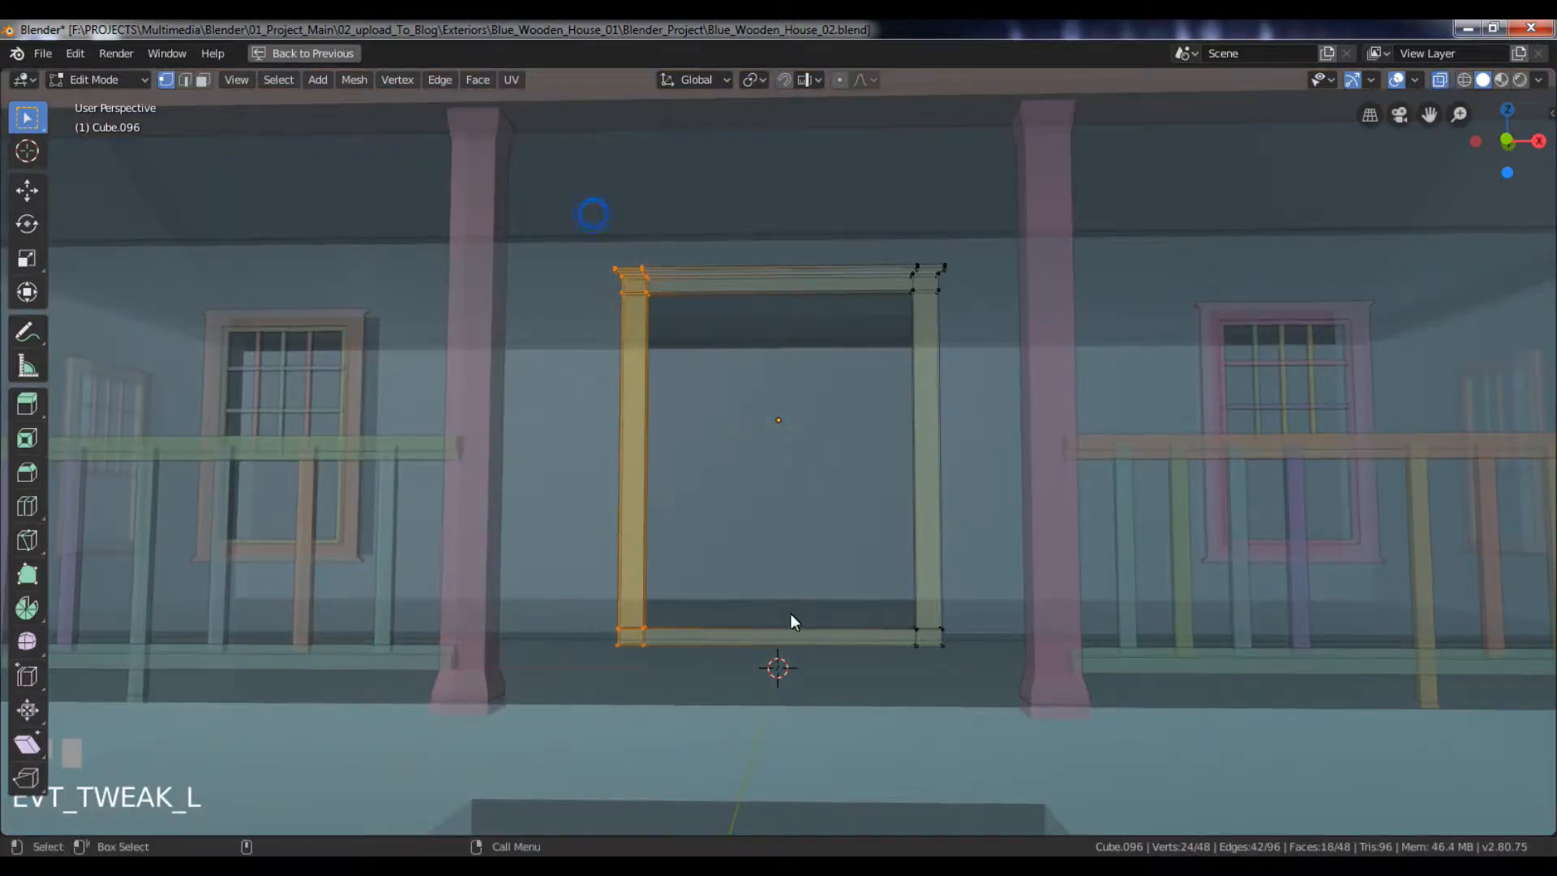
pyautogui.press('g')
pyautogui.press('x')
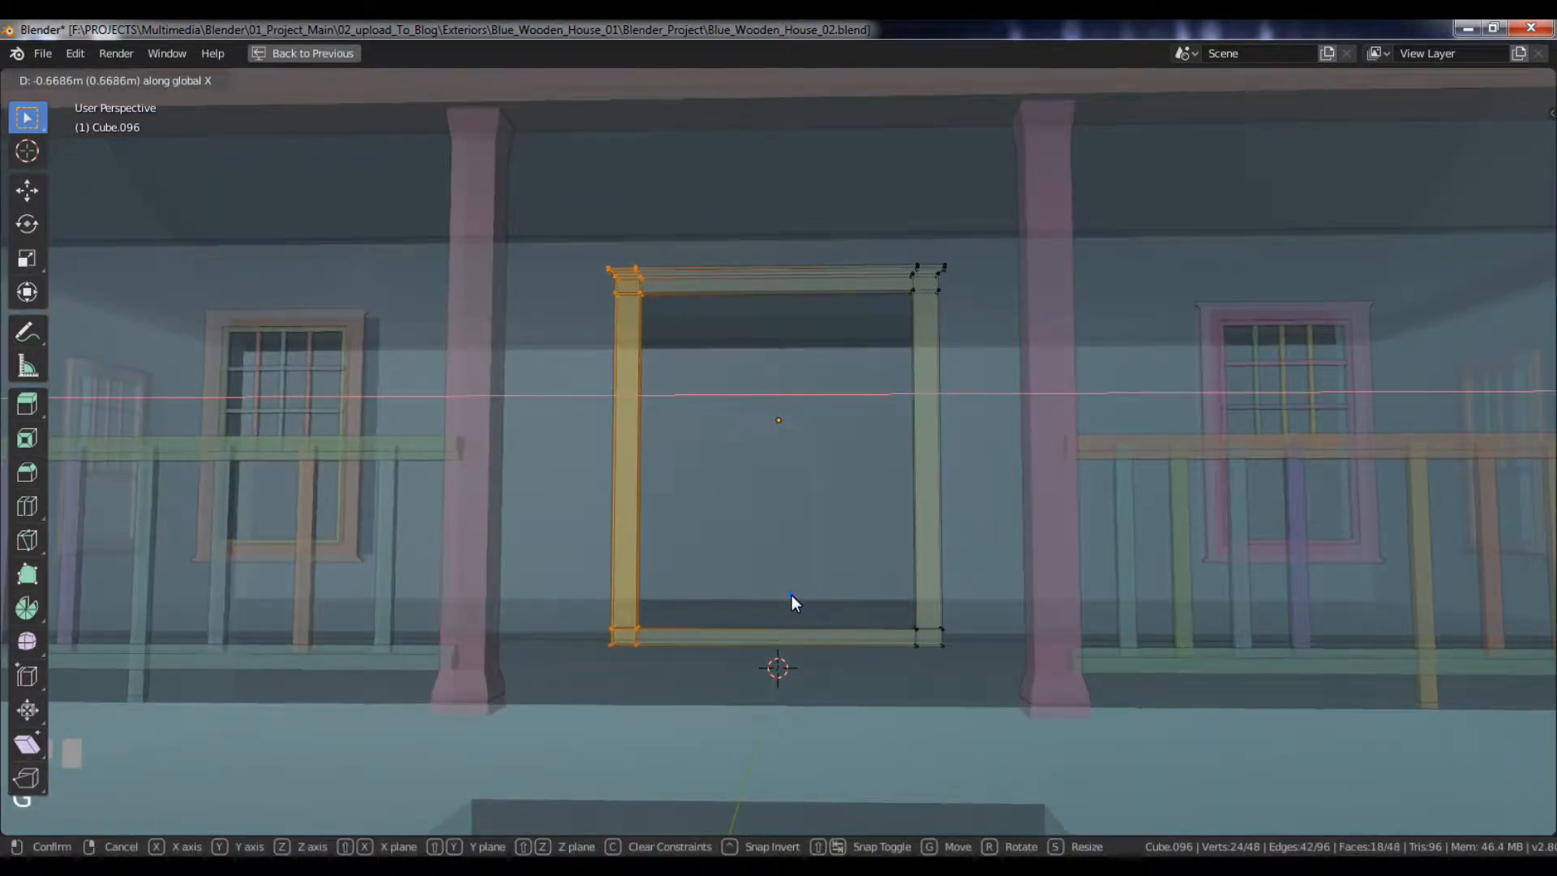
pyautogui.click(792, 596)
# - Move the frame's right post 0.281 m outward along X, and return to Object Mode with X-ray off
pyautogui.moveTo(877, 209); pyautogui.dragTo(1045, 763)
pyautogui.press('g')
pyautogui.press('x')
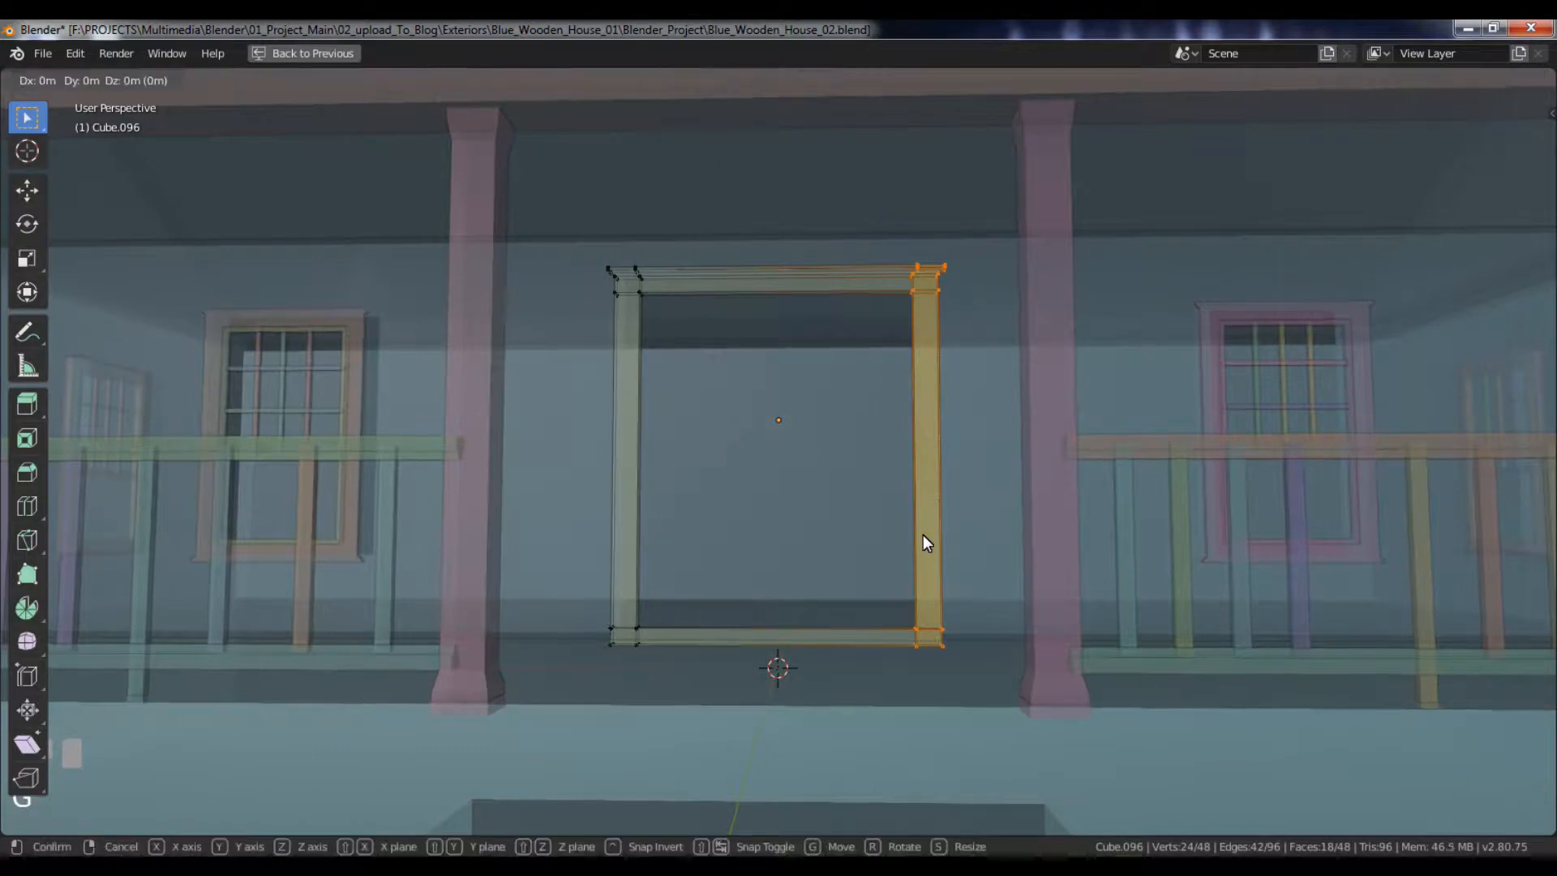
pyautogui.click(925, 533)
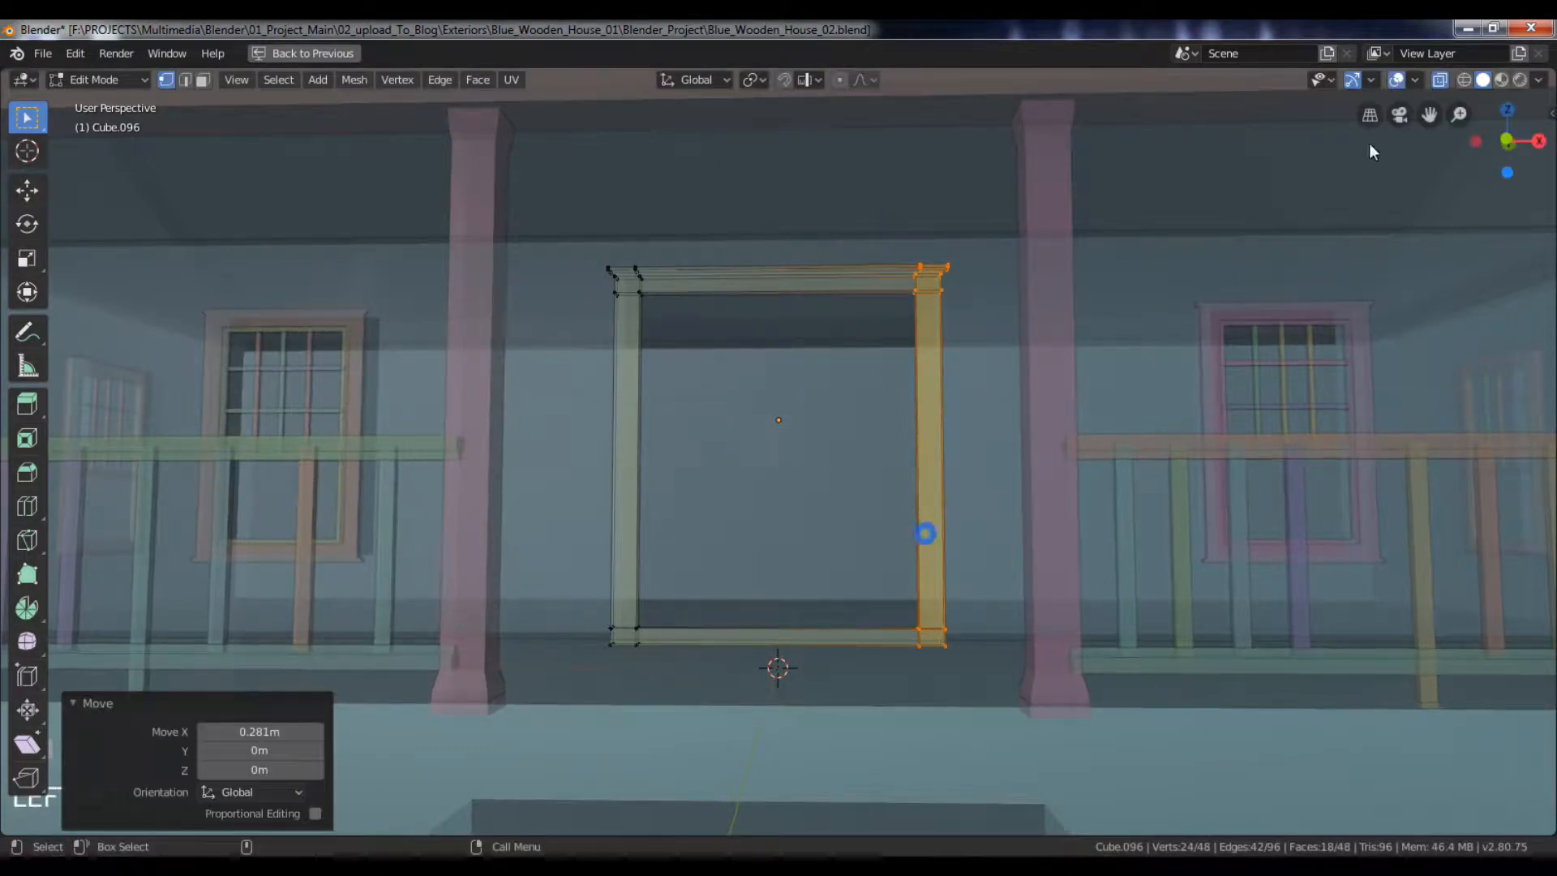
pyautogui.click(1439, 79)
pyautogui.scroll(-10, 1260, 286)
pyautogui.press('Tab')
pyautogui.click(1258, 376)
pyautogui.keyDown('alt'); pyautogui.moveTo(1069, 375); pyautogui.dragTo(1097, 393); pyautogui.keyUp('alt')
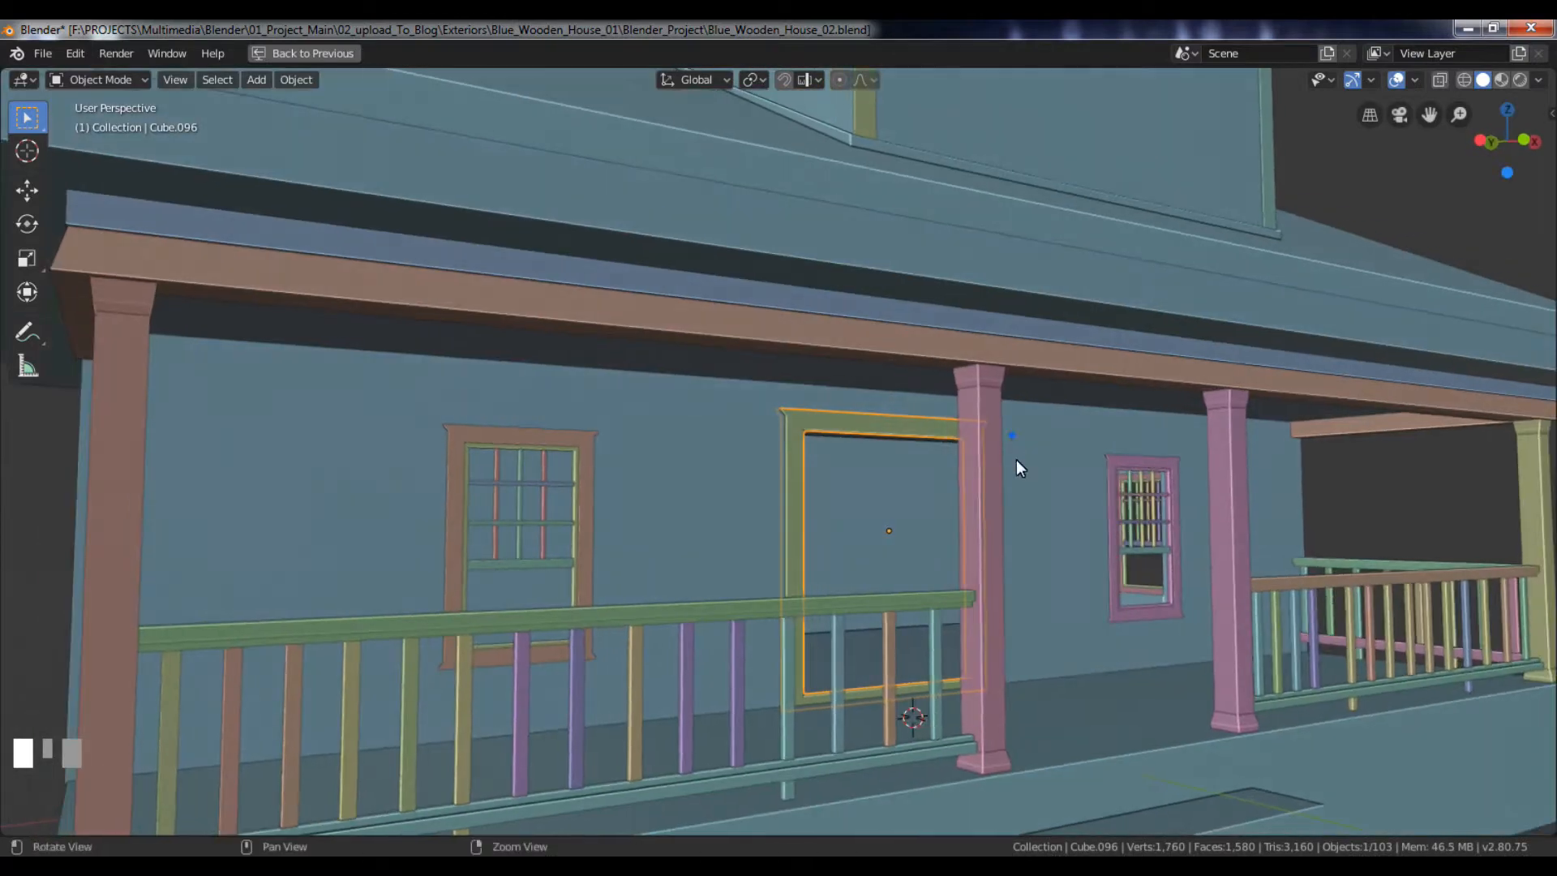
# - Move the door frame 0.883 m outward toward the porch along negative Y
pyautogui.keyDown('alt'); pyautogui.moveTo(1018, 467); pyautogui.dragTo(1053, 581, button='right'); pyautogui.keyUp('alt')
pyautogui.keyDown('alt'); pyautogui.moveTo(1053, 581); pyautogui.dragTo(997, 514); pyautogui.keyUp('alt')
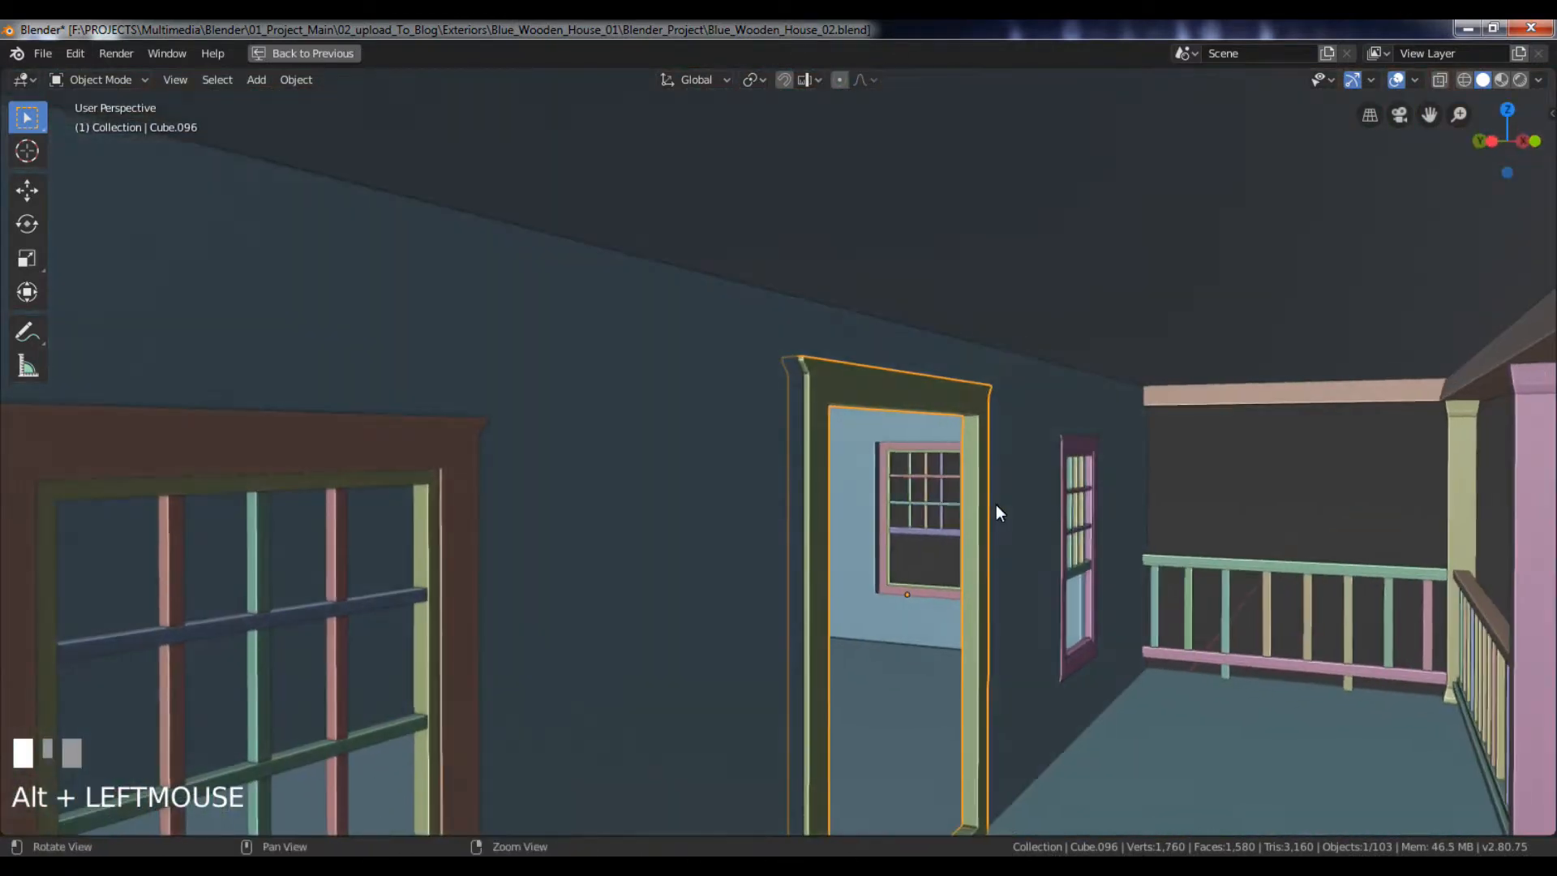
pyautogui.press('g')
pyautogui.press('y')
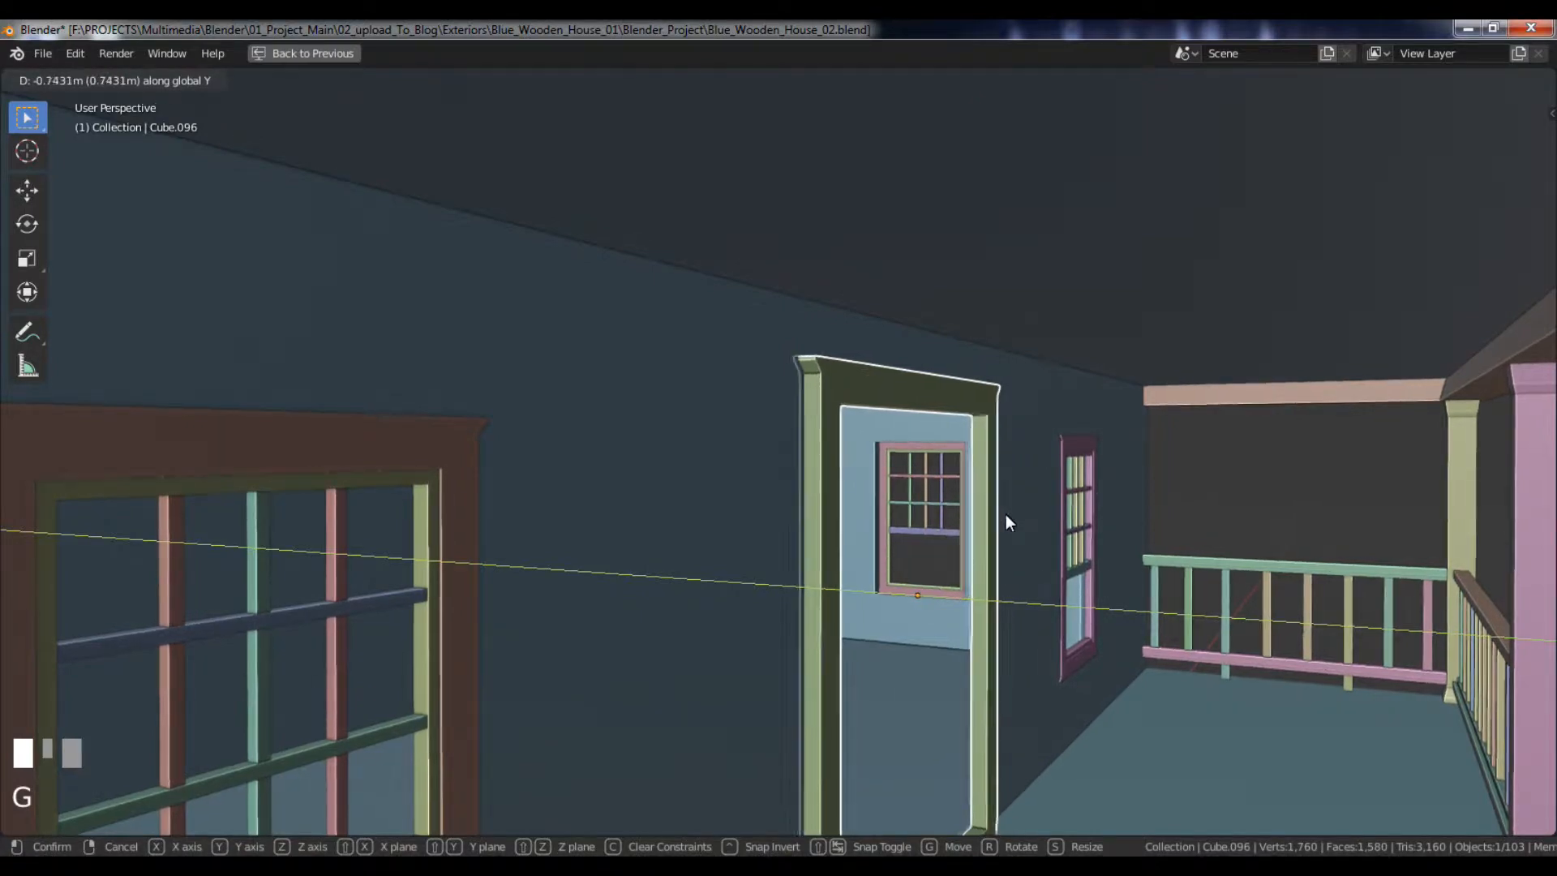
pyautogui.click(1007, 514)
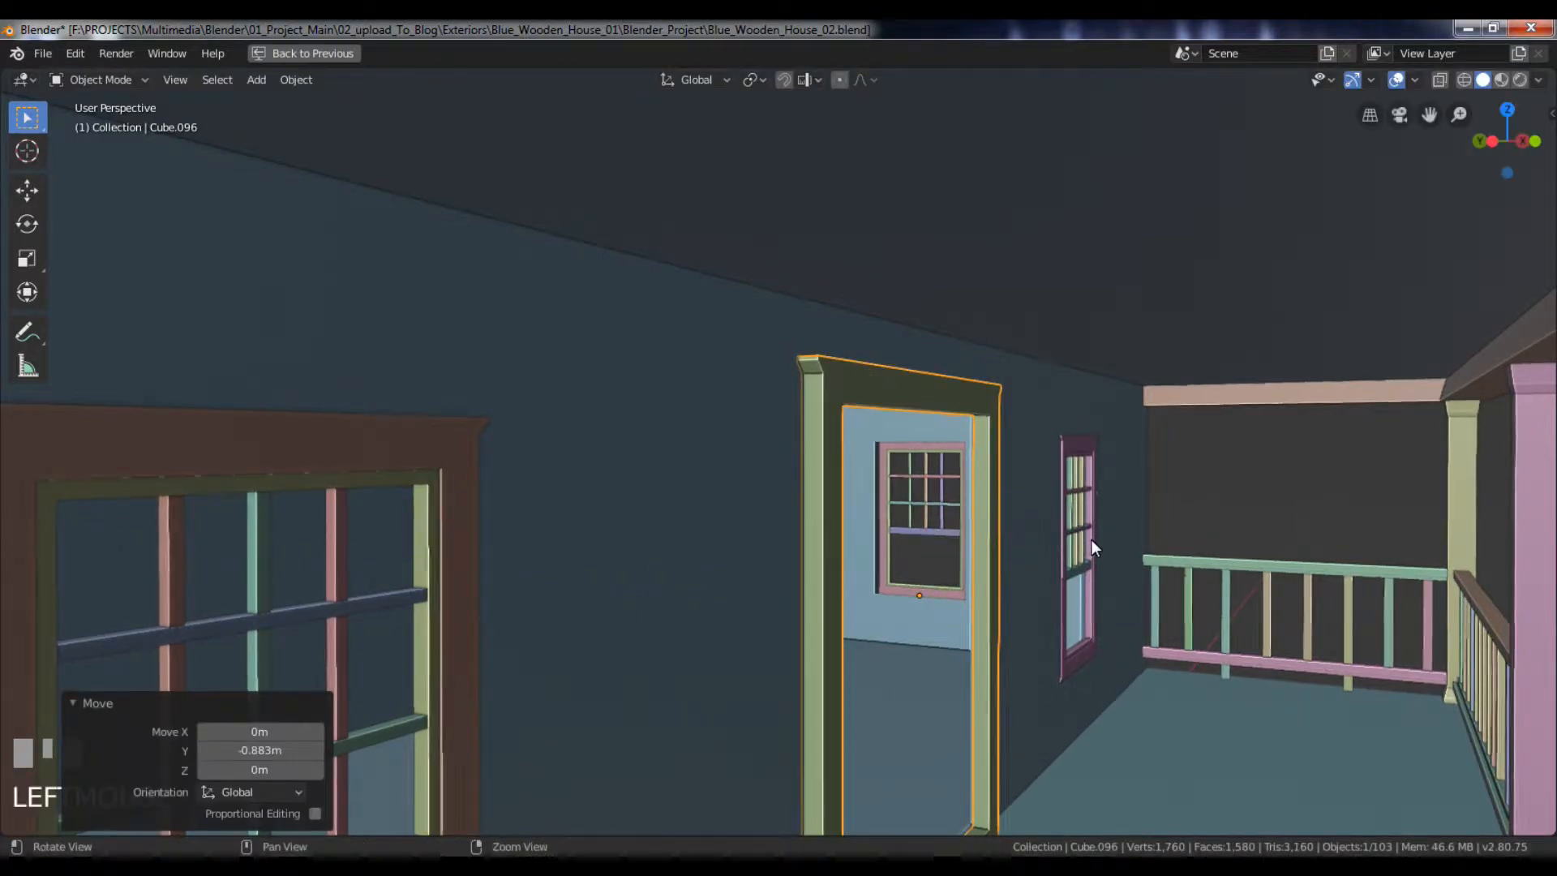
# - Push the door frame 0.291 m back toward the house wall along Y
pyautogui.moveTo(1022, 514)
pyautogui.keyDown('alt'); pyautogui.mouseDown()
pyautogui.moveTo(1038, 517)
pyautogui.moveTo(1015, 514)
pyautogui.mouseUp(); pyautogui.keyUp('alt')
pyautogui.press('g')
pyautogui.press('y')
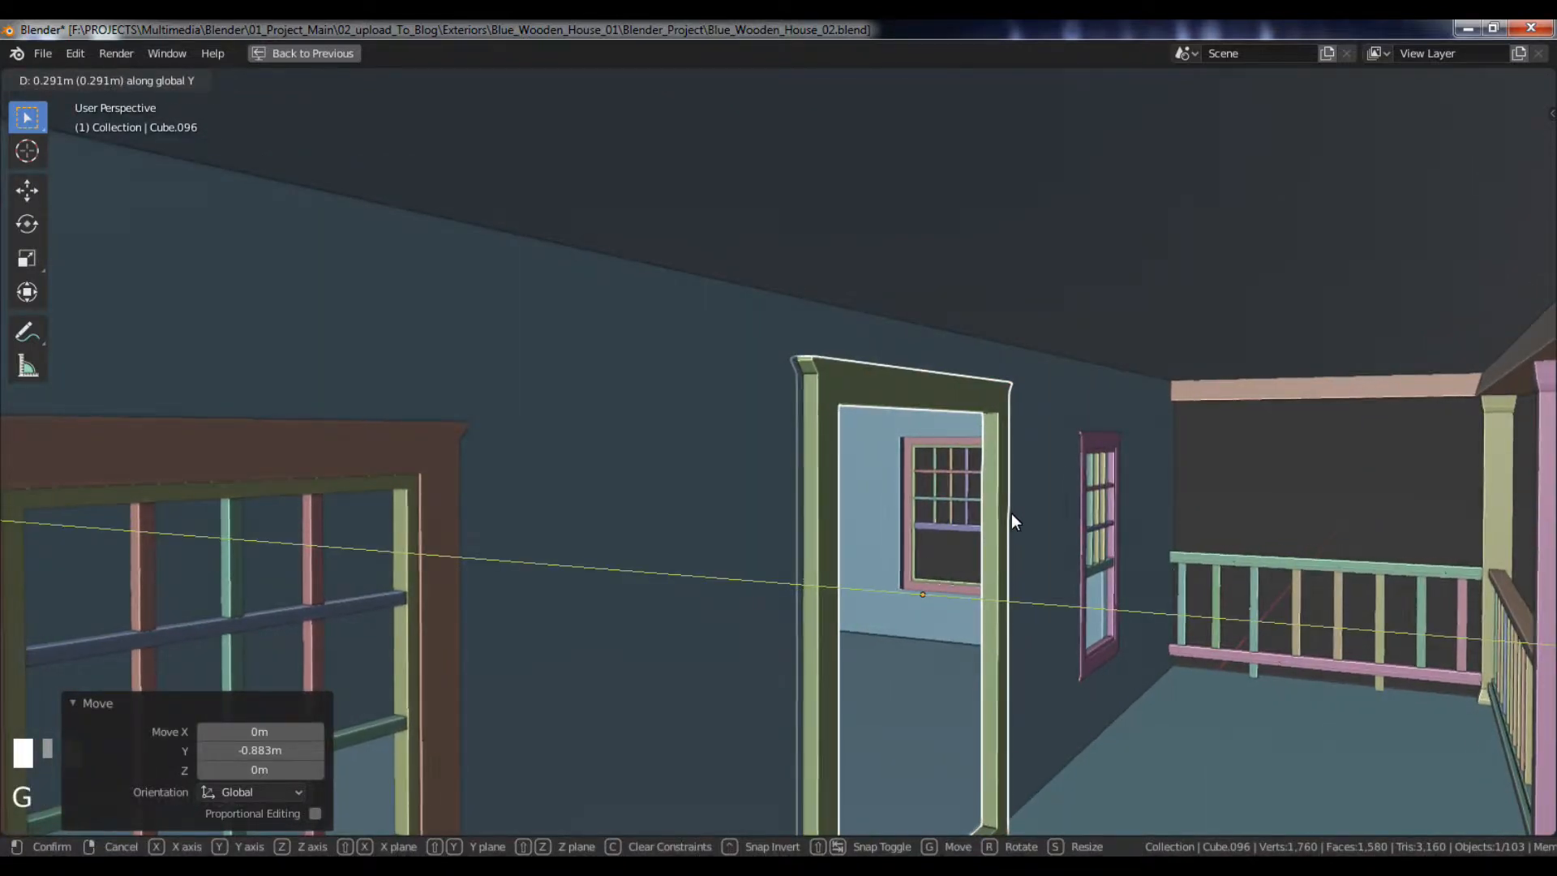
pyautogui.click(1010, 513)
pyautogui.keyDown('alt'); pyautogui.moveTo(1106, 530); pyautogui.dragTo(1066, 467); pyautogui.keyUp('alt')
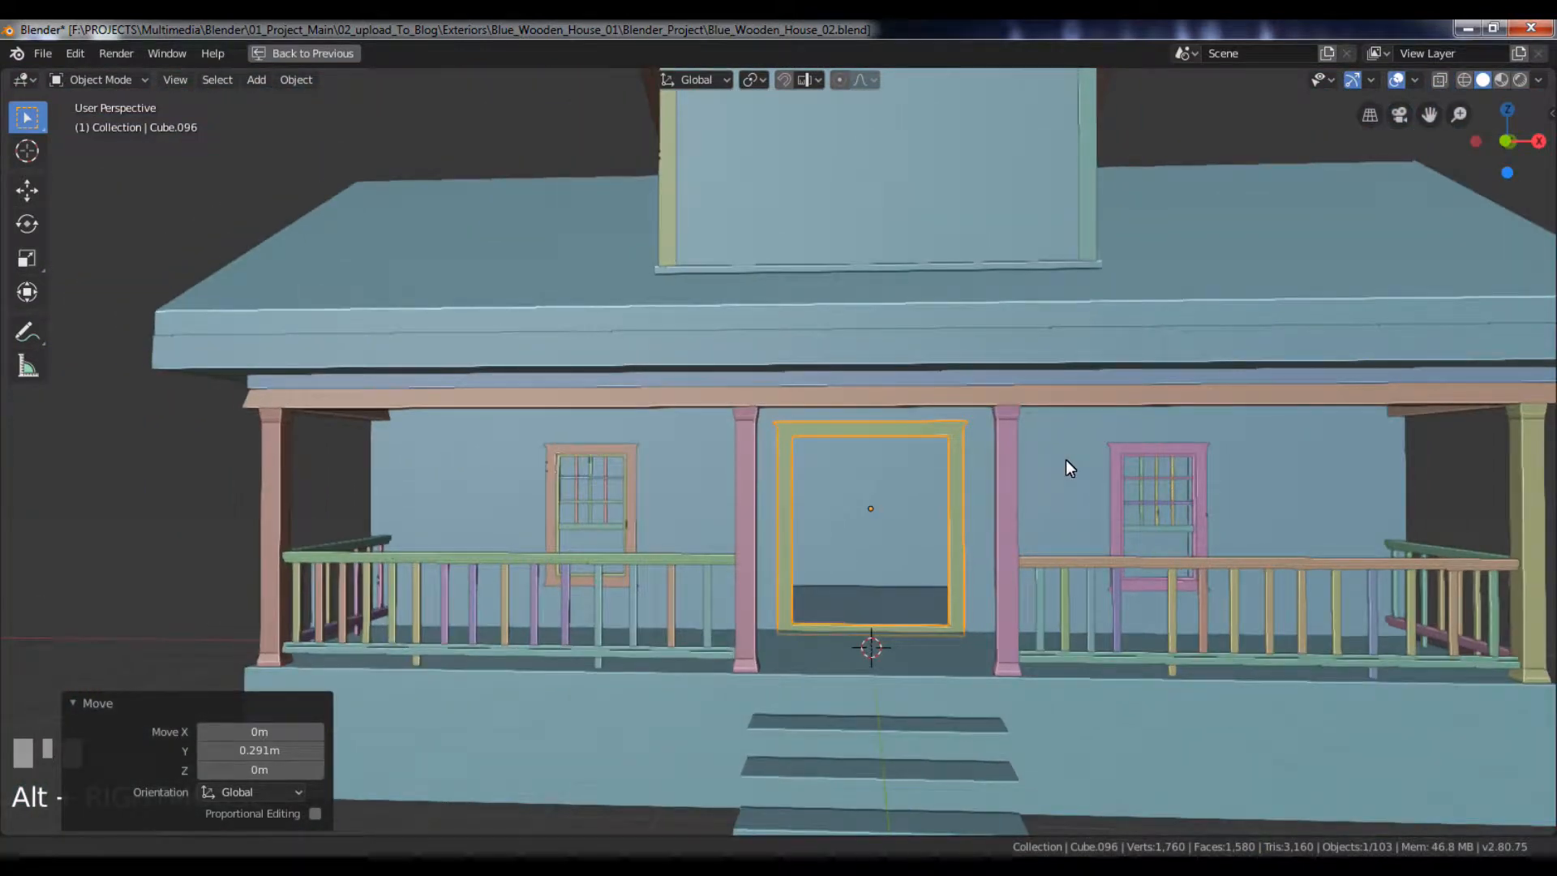
# - Shift the door frame 0.312 m outward along negative Y so it stands slightly proud of the front wall
pyautogui.moveTo(1067, 461)
pyautogui.keyDown('alt'); pyautogui.mouseDown()
pyautogui.moveTo(1095, 459)
pyautogui.moveTo(1040, 470)
pyautogui.moveTo(1077, 459)
pyautogui.mouseUp(); pyautogui.keyUp('alt')
pyautogui.keyDown('alt'); pyautogui.moveTo(1077, 458); pyautogui.dragTo(1063, 536, button='right'); pyautogui.keyUp('alt')
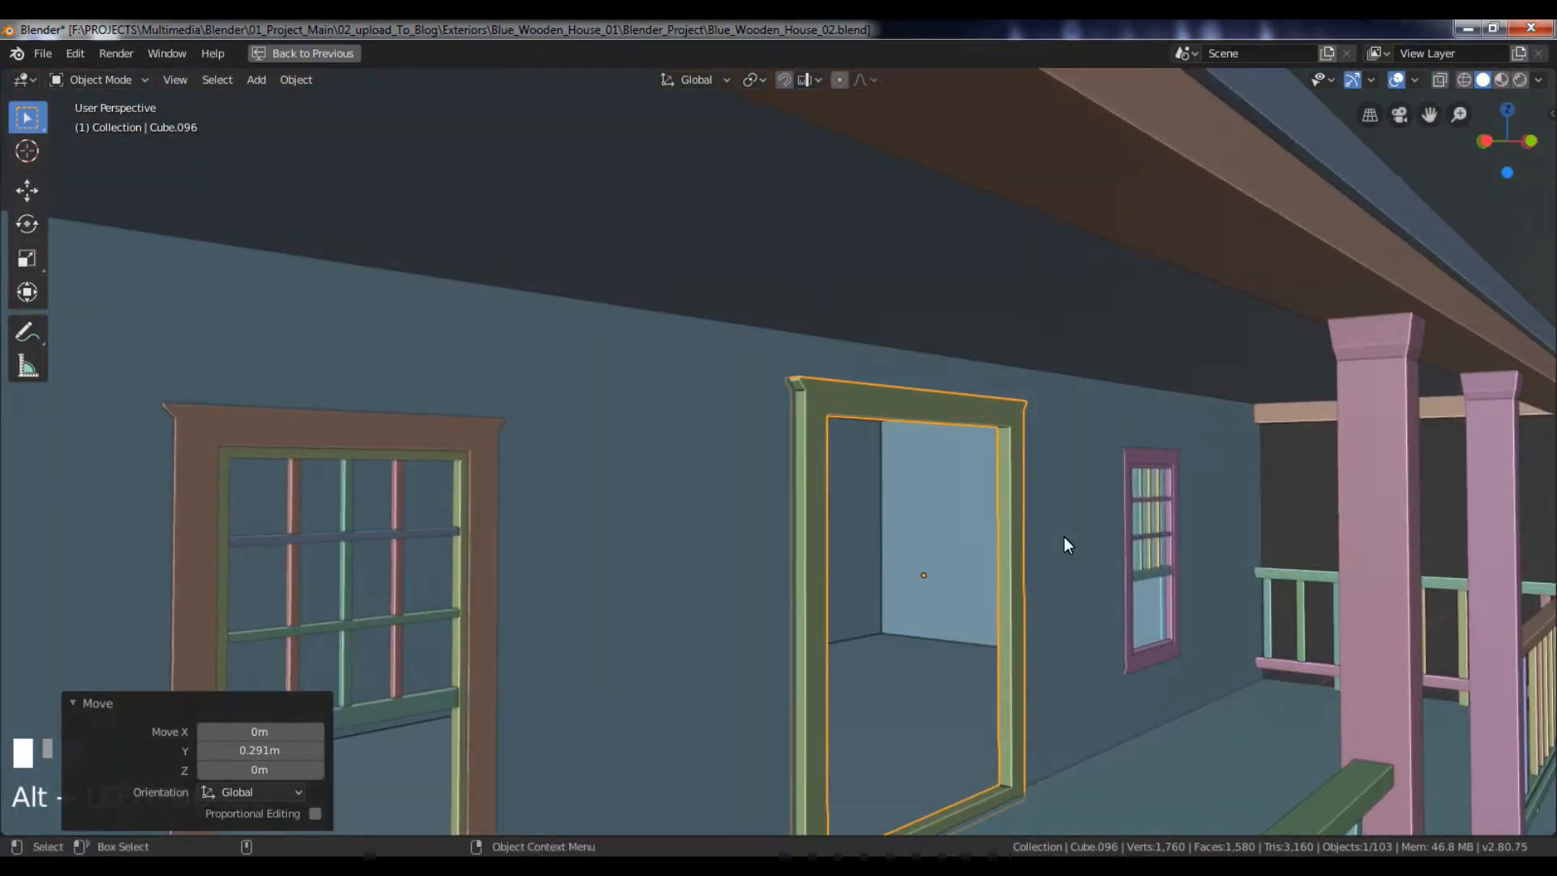
pyautogui.press('g')
pyautogui.press('y')
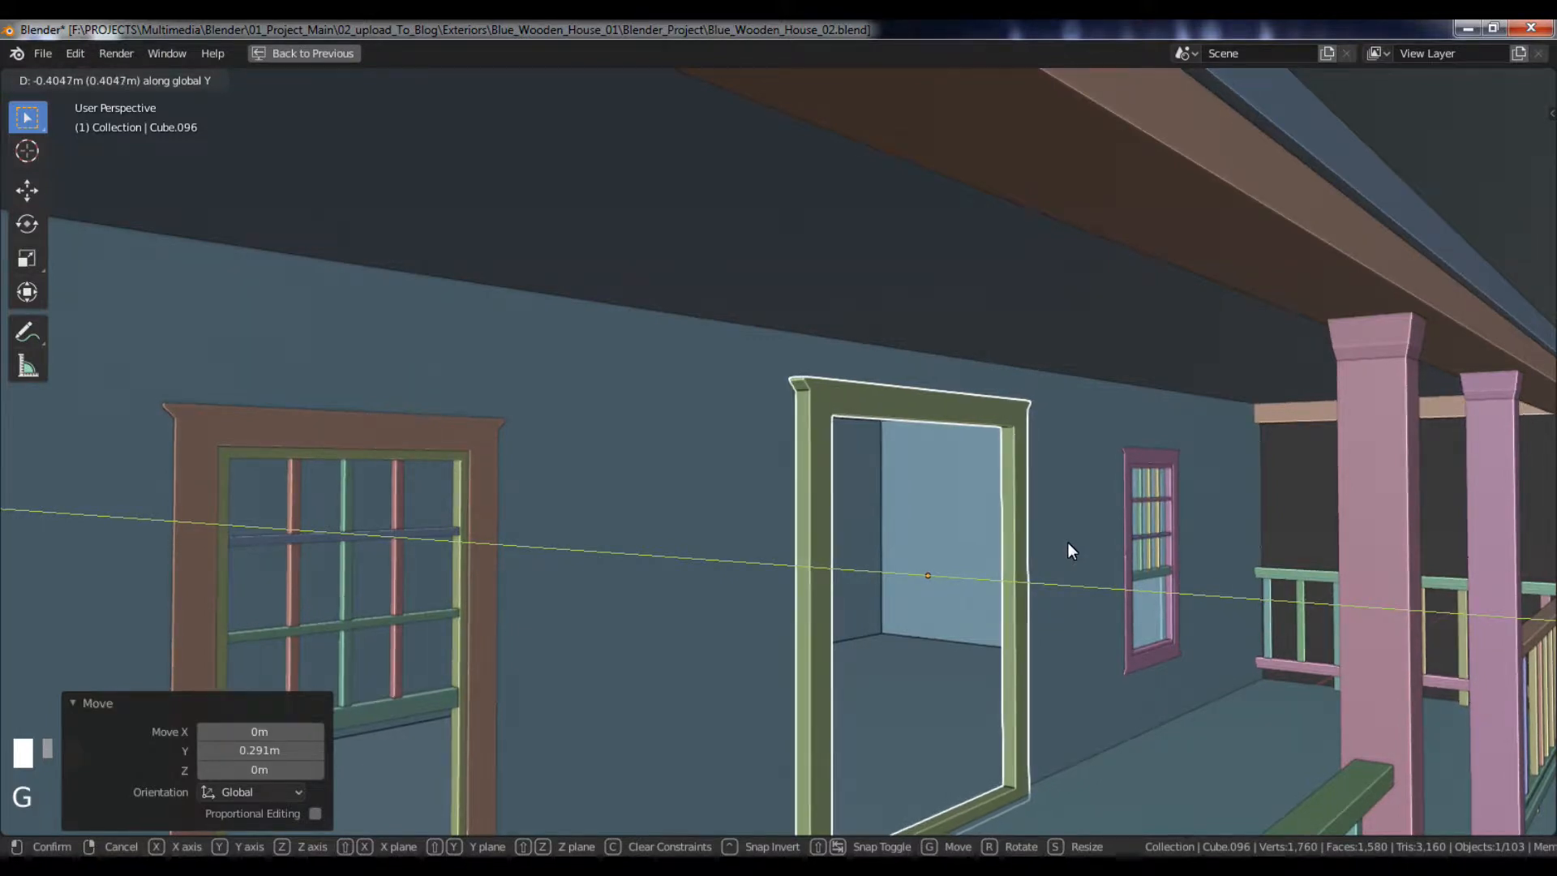
pyautogui.click(1067, 542)
pyautogui.keyDown('alt'); pyautogui.moveTo(1189, 610); pyautogui.dragTo(1229, 536); pyautogui.keyUp('alt')
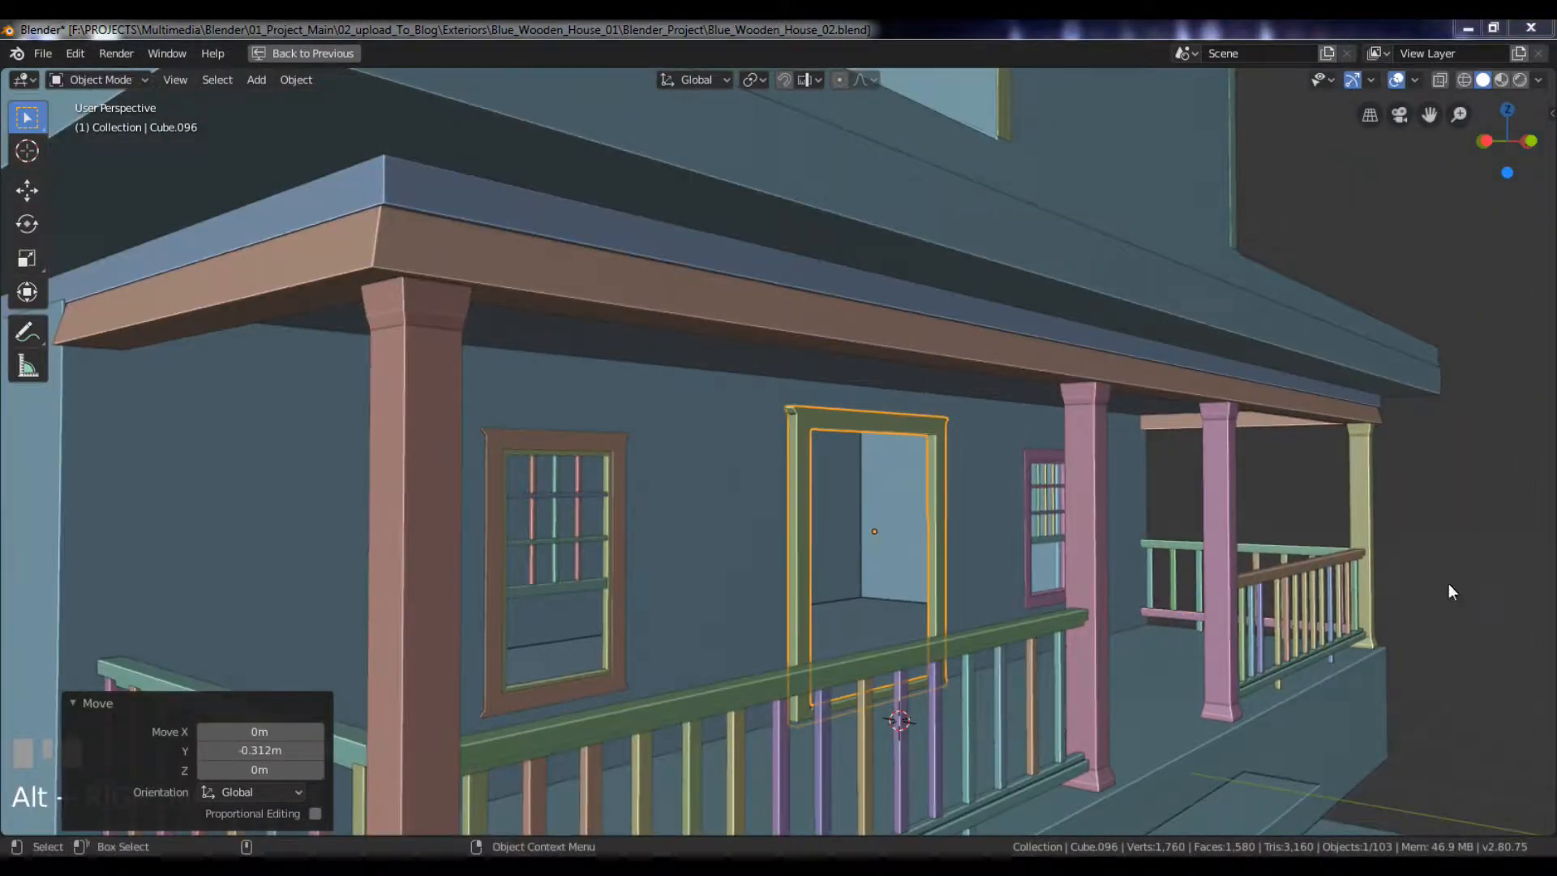
# - Add a cube and, in front view, move it -7.03 m in X and 35.6 m in Z to the door frame's top rail
pyautogui.moveTo(1278, 596); pyautogui.dragTo(1313, 573)
pyautogui.click(1433, 530)
pyautogui.keyDown('alt'); pyautogui.moveTo(1053, 483); pyautogui.dragTo(1049, 479); pyautogui.keyUp('alt')
pyautogui.click(1044, 471)
pyautogui.hotkey('shift', 'a')
pyautogui.moveTo(1036, 479)
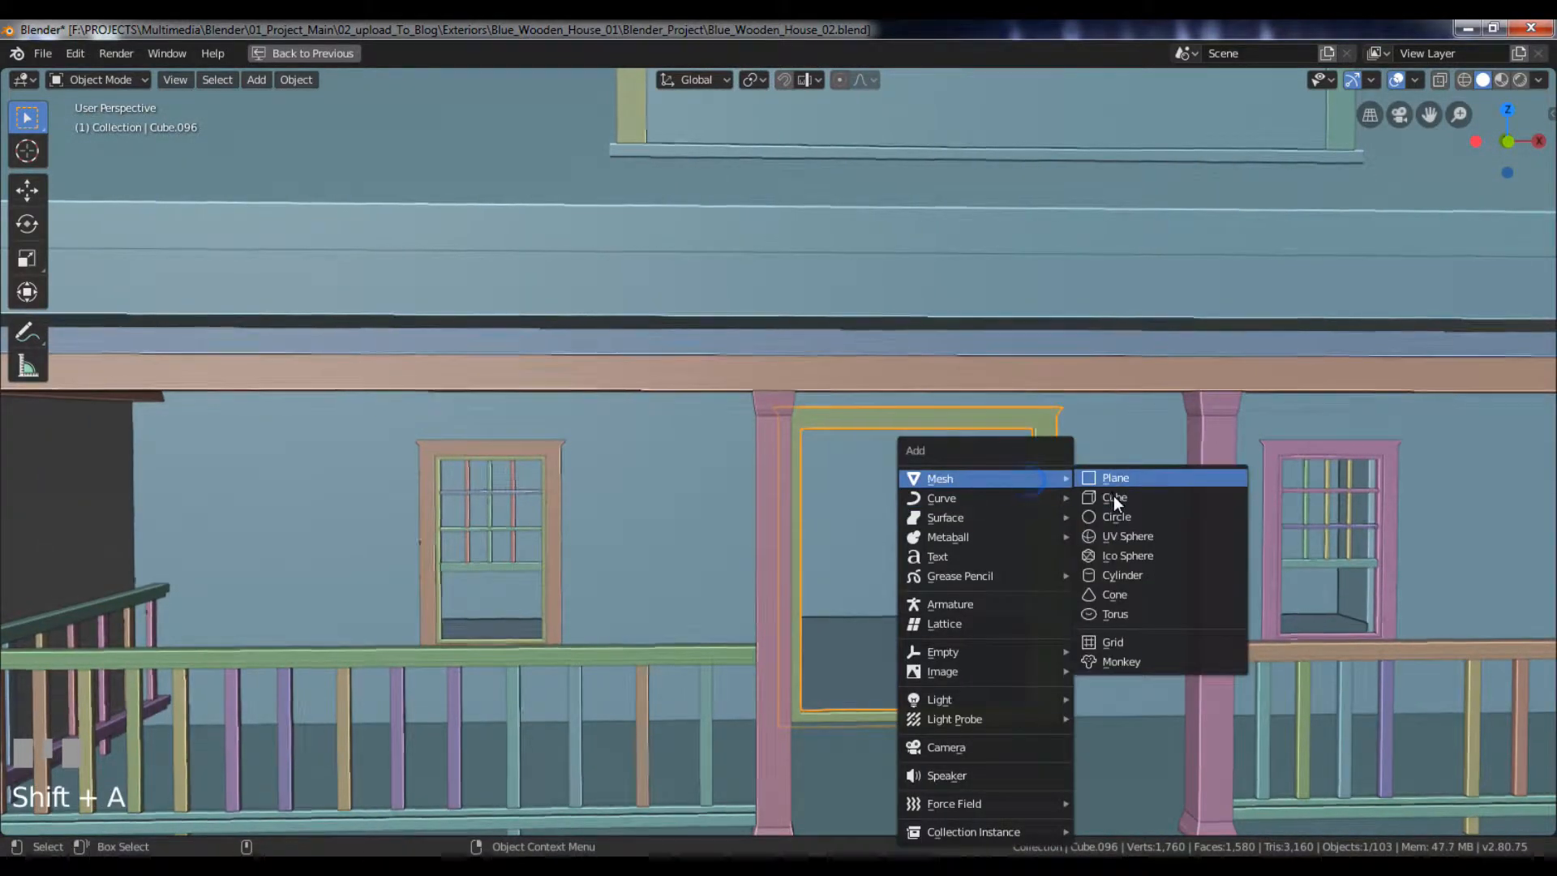
pyautogui.click(1112, 495)
pyautogui.press('KP_1')
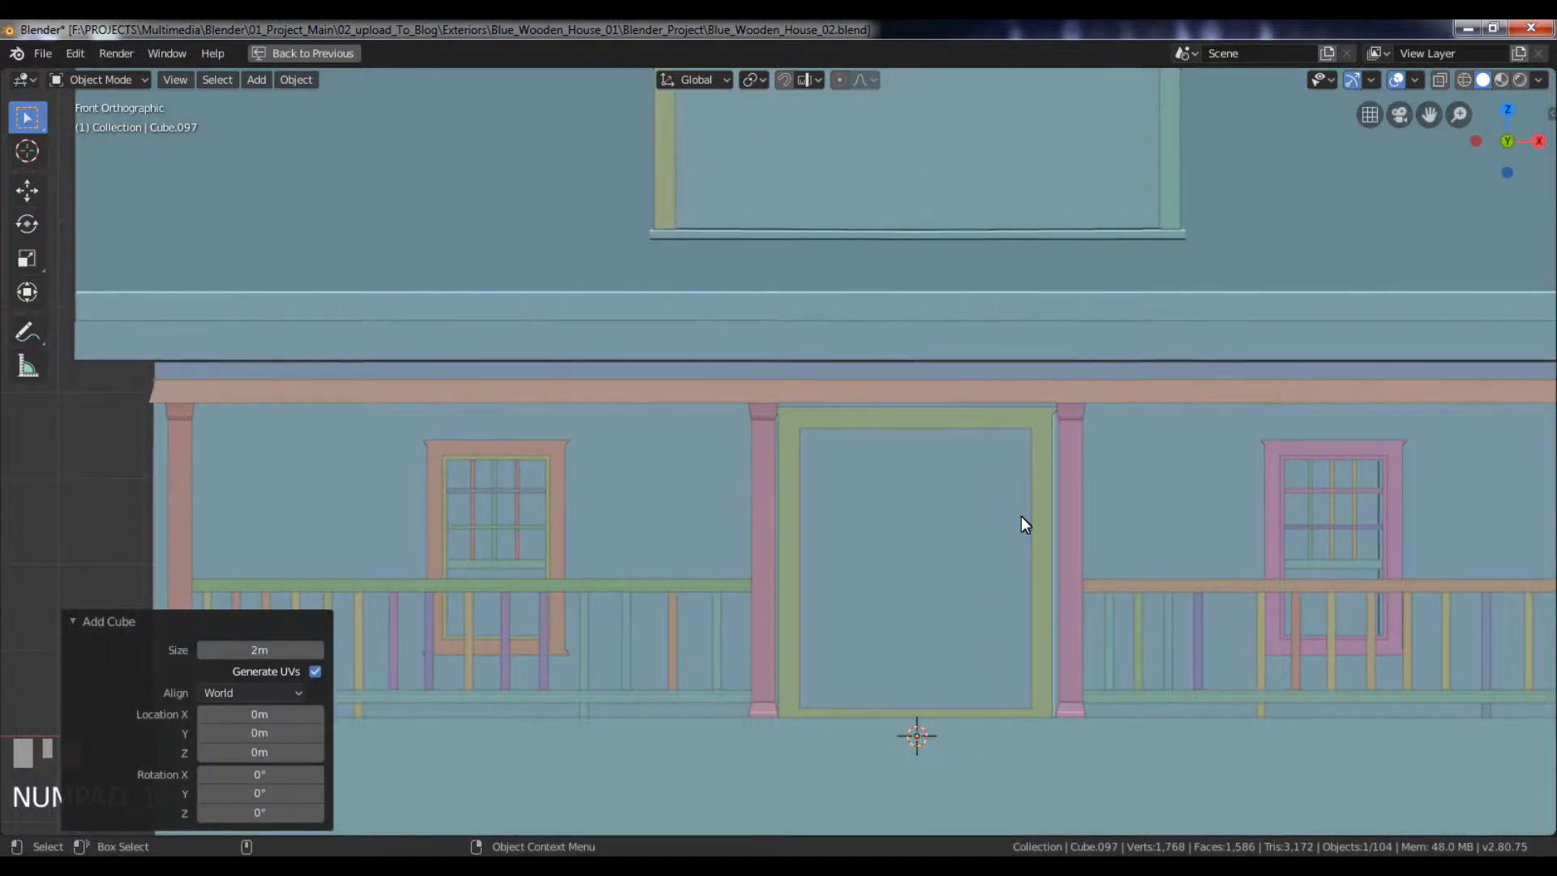
pyautogui.press('g')
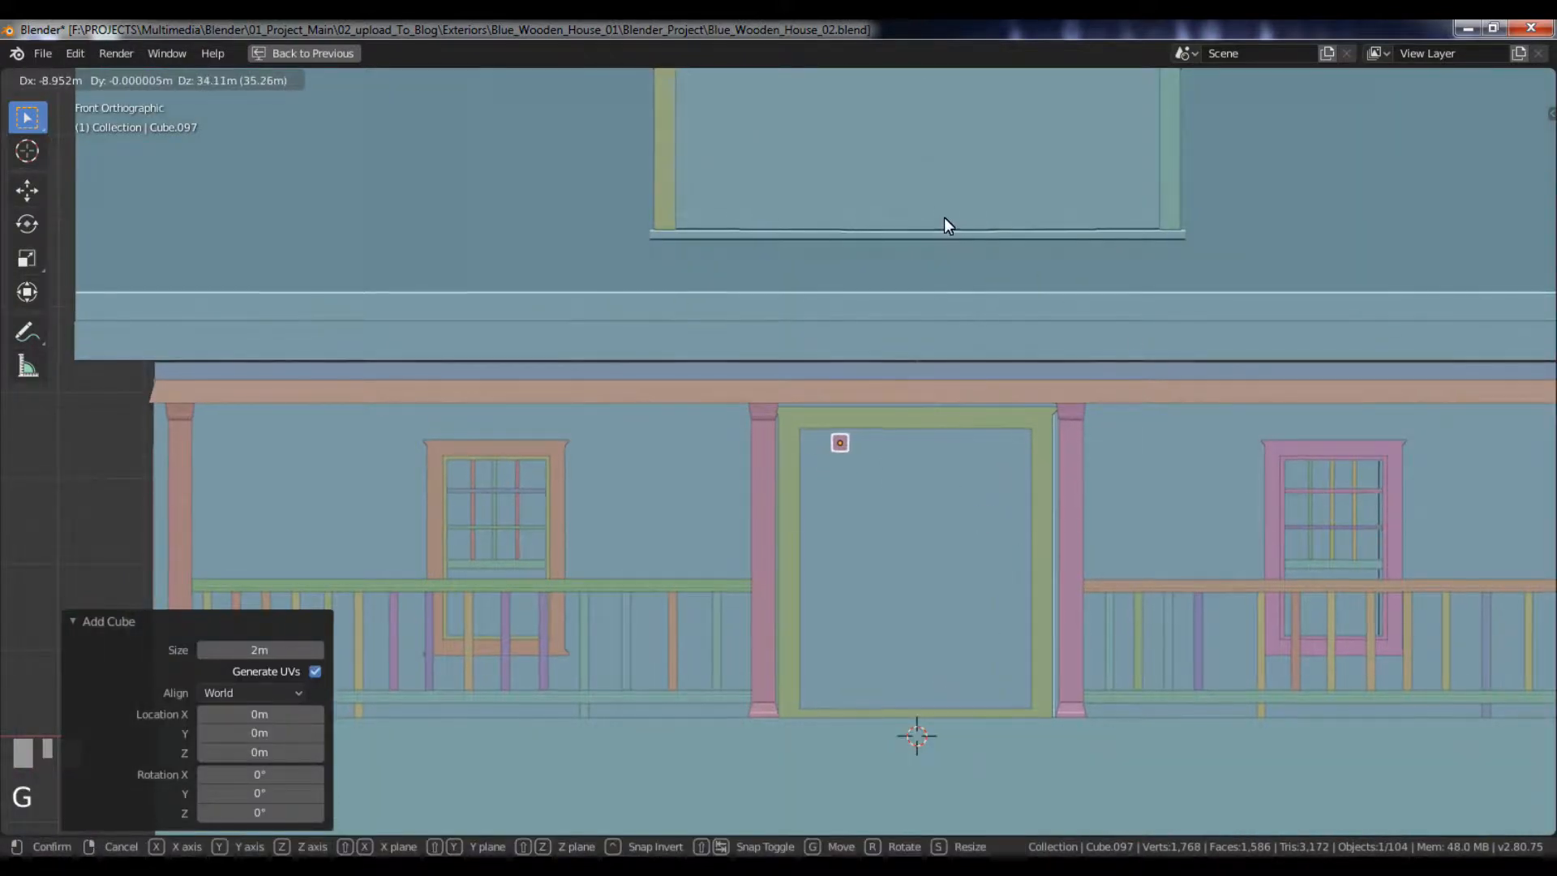
pyautogui.click(965, 213)
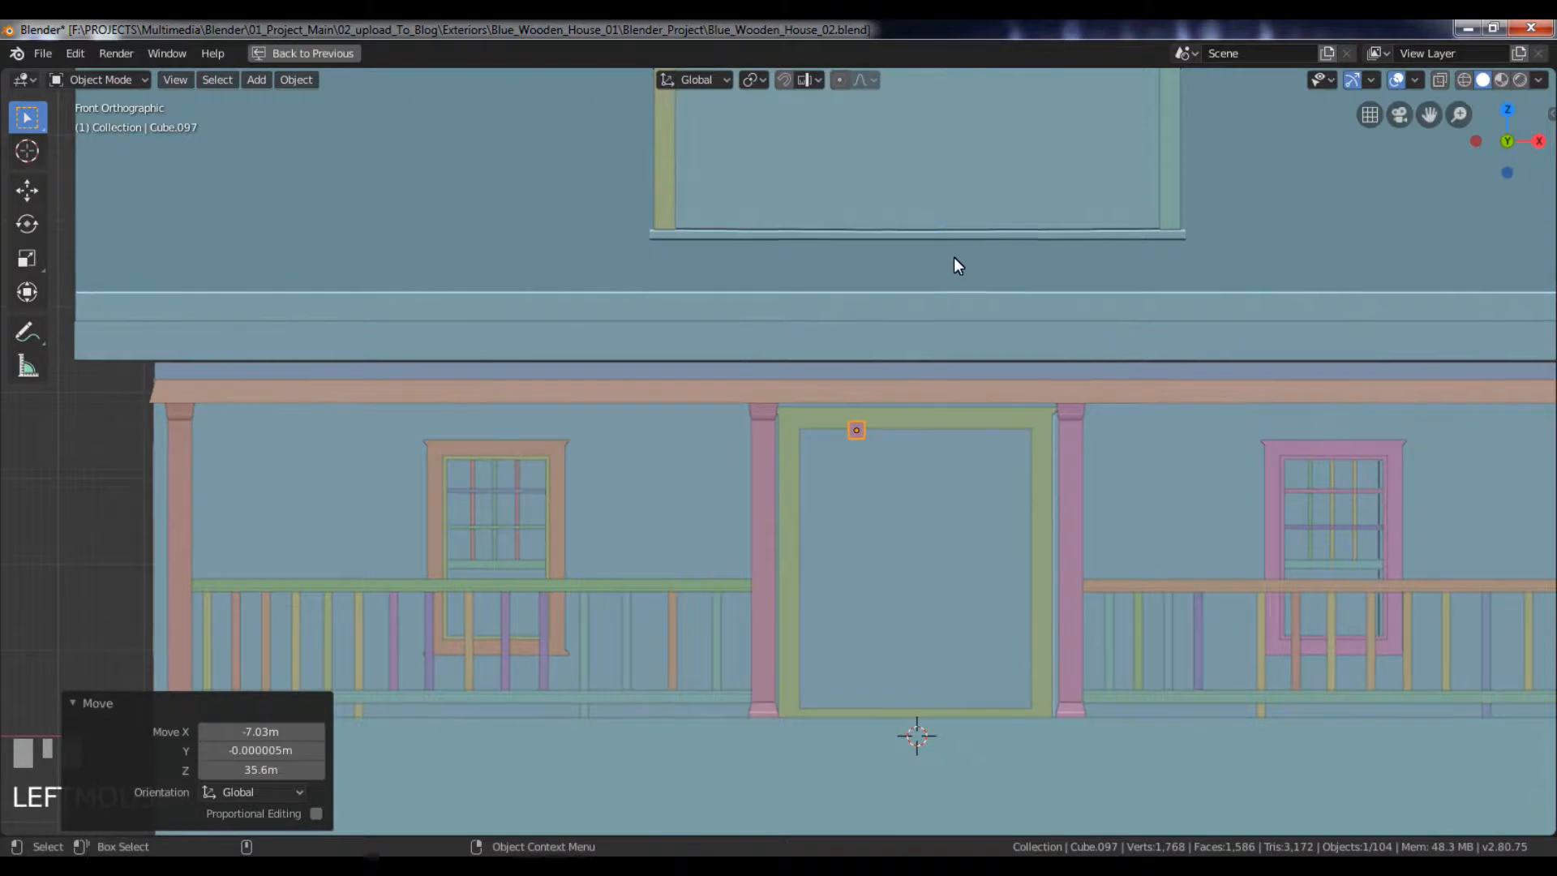
# - In side view, move the cube 4.13 m along Y to the depth of the door frame
pyautogui.press('KP_3')
pyautogui.scroll(2, 954, 261)
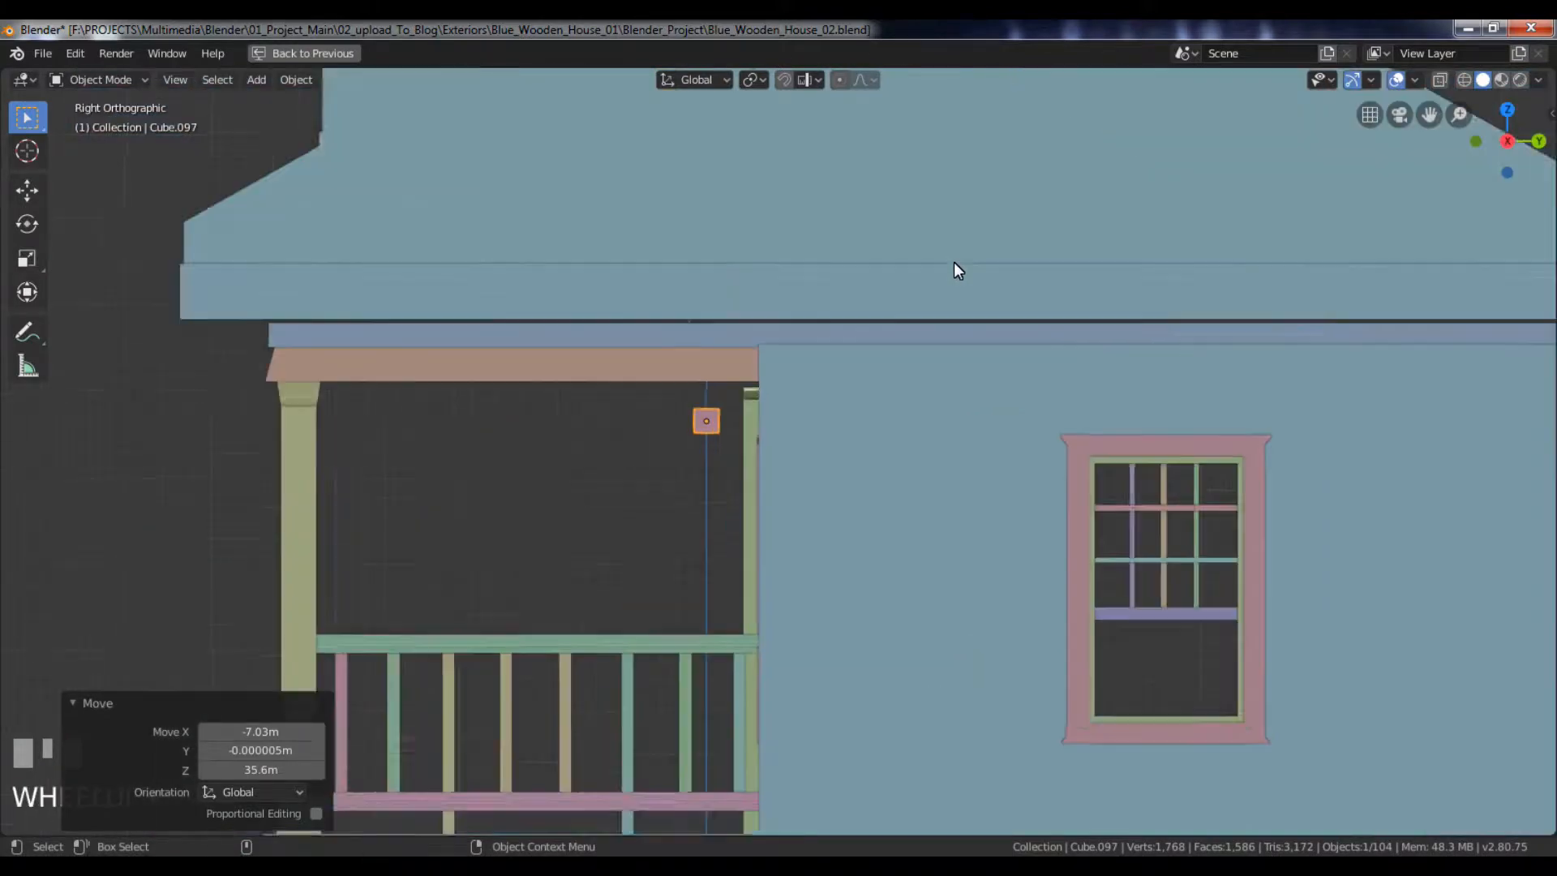
pyautogui.press('g')
pyautogui.press('y')
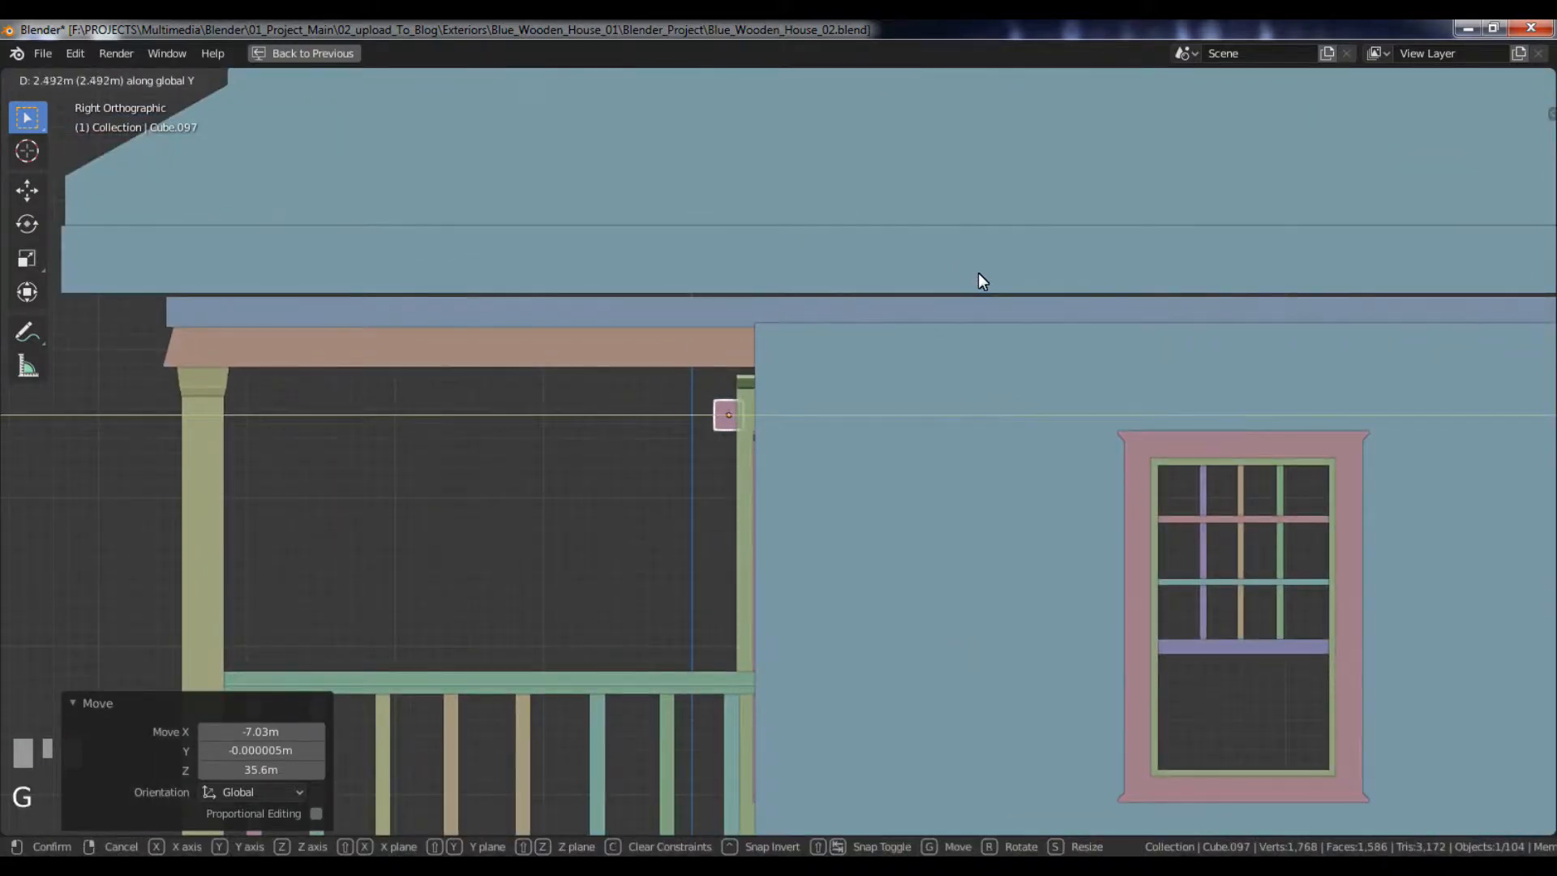
pyautogui.click(996, 271)
# - Scale the cube by 0.809 along Y and move it -0.546 m along Y under the frame's top rail
pyautogui.keyDown('alt'); pyautogui.moveTo(996, 271); pyautogui.dragTo(852, 446, button='middle'); pyautogui.keyUp('alt')
pyautogui.press('s')
pyautogui.press('y')
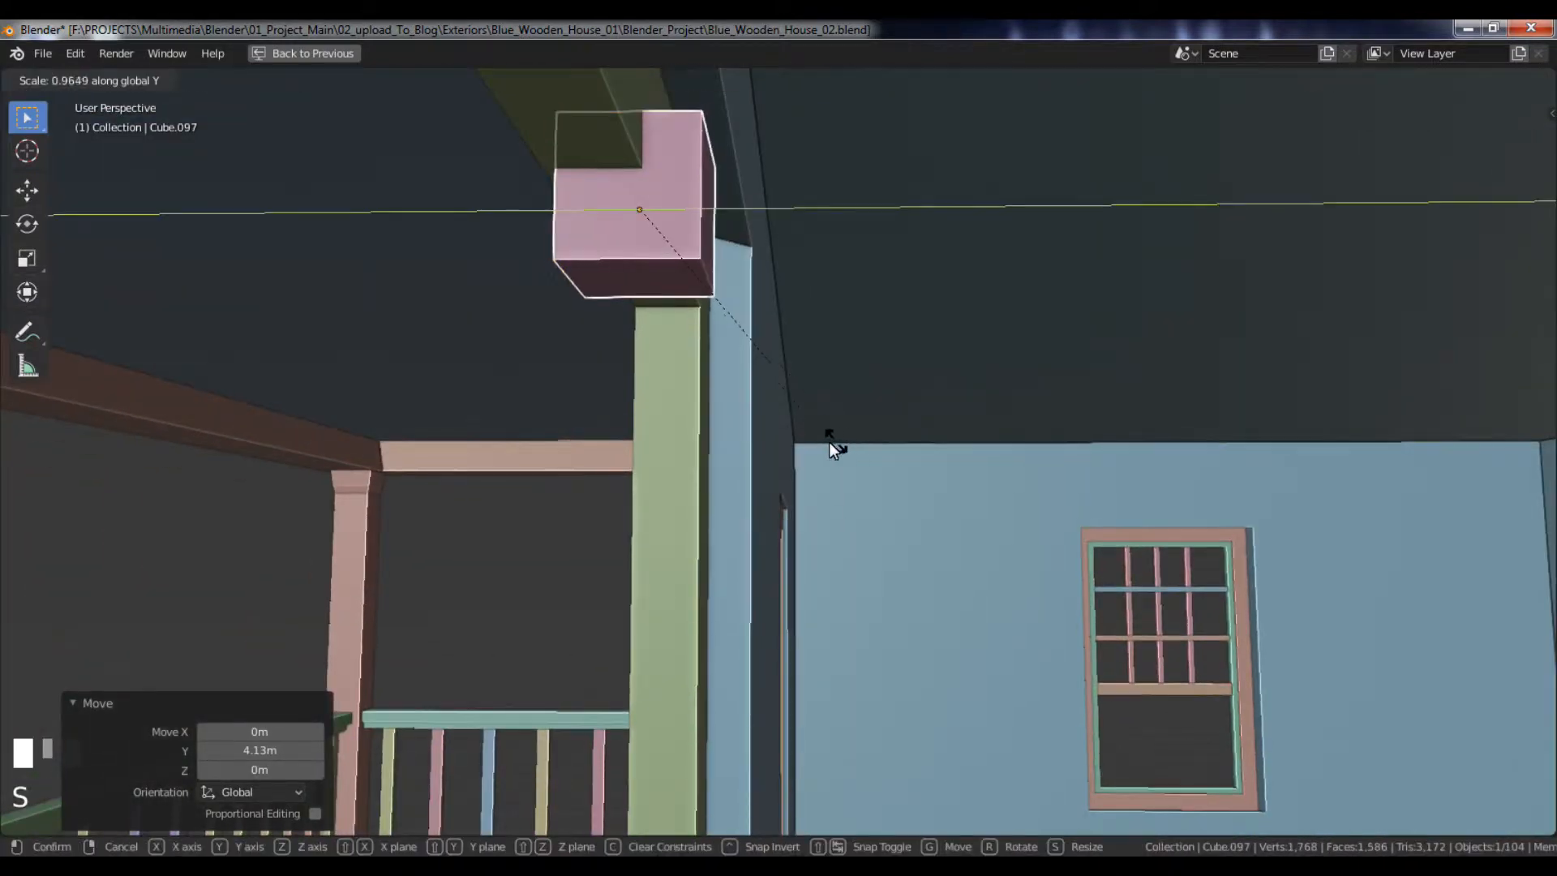
pyautogui.click(766, 418)
pyautogui.press('g')
pyautogui.press('y')
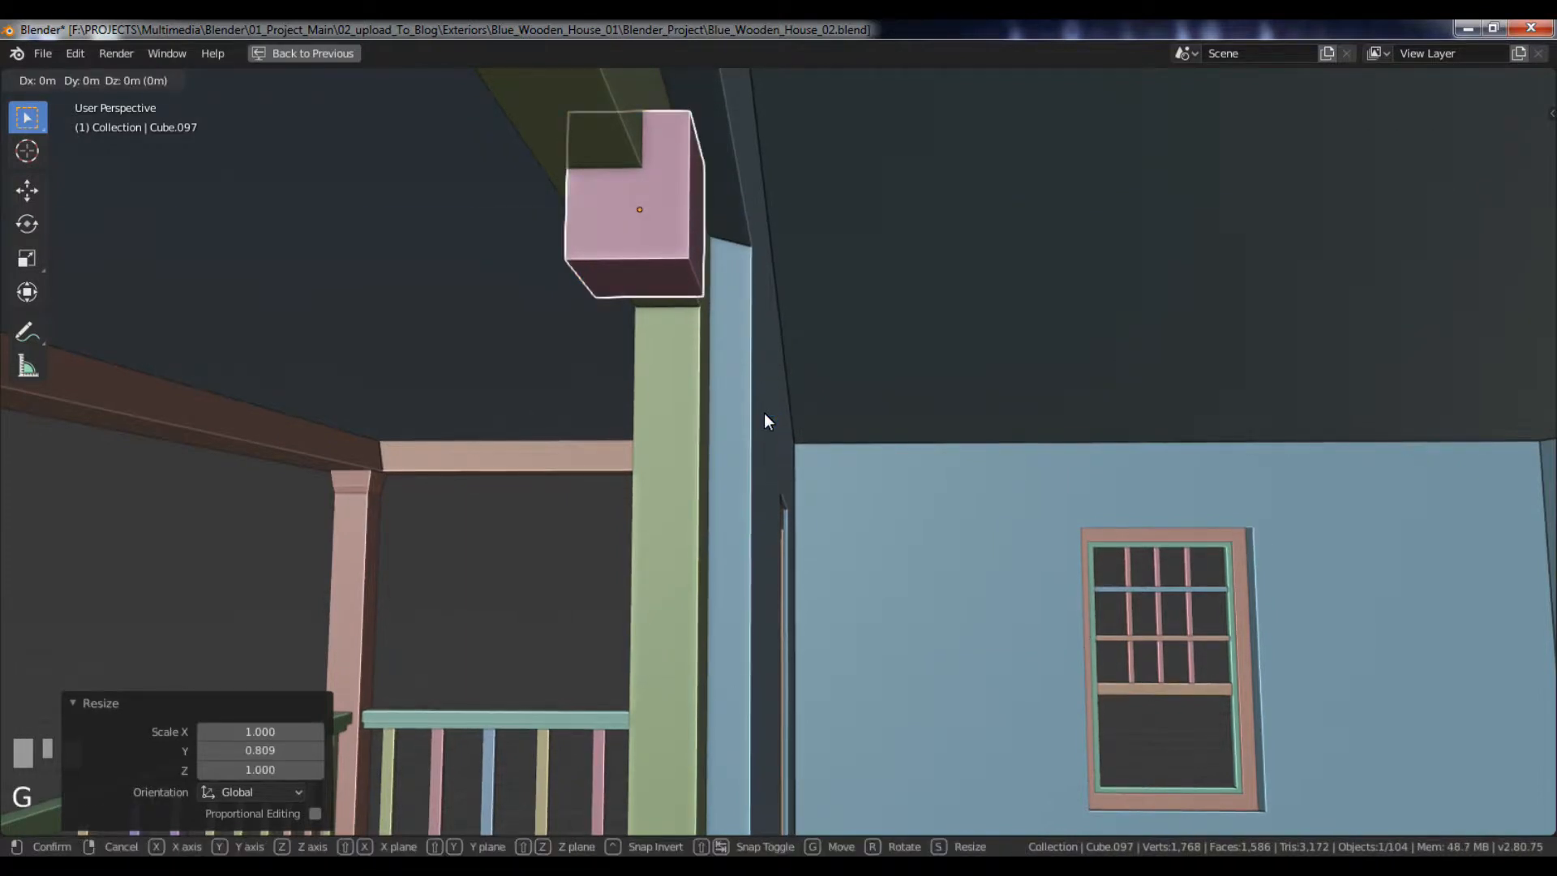
pyautogui.click(725, 407)
# - Thin the cube further by 0.852 along Y and move it 0.128 m along Y within the frame's depth
pyautogui.press('s')
pyautogui.press('y')
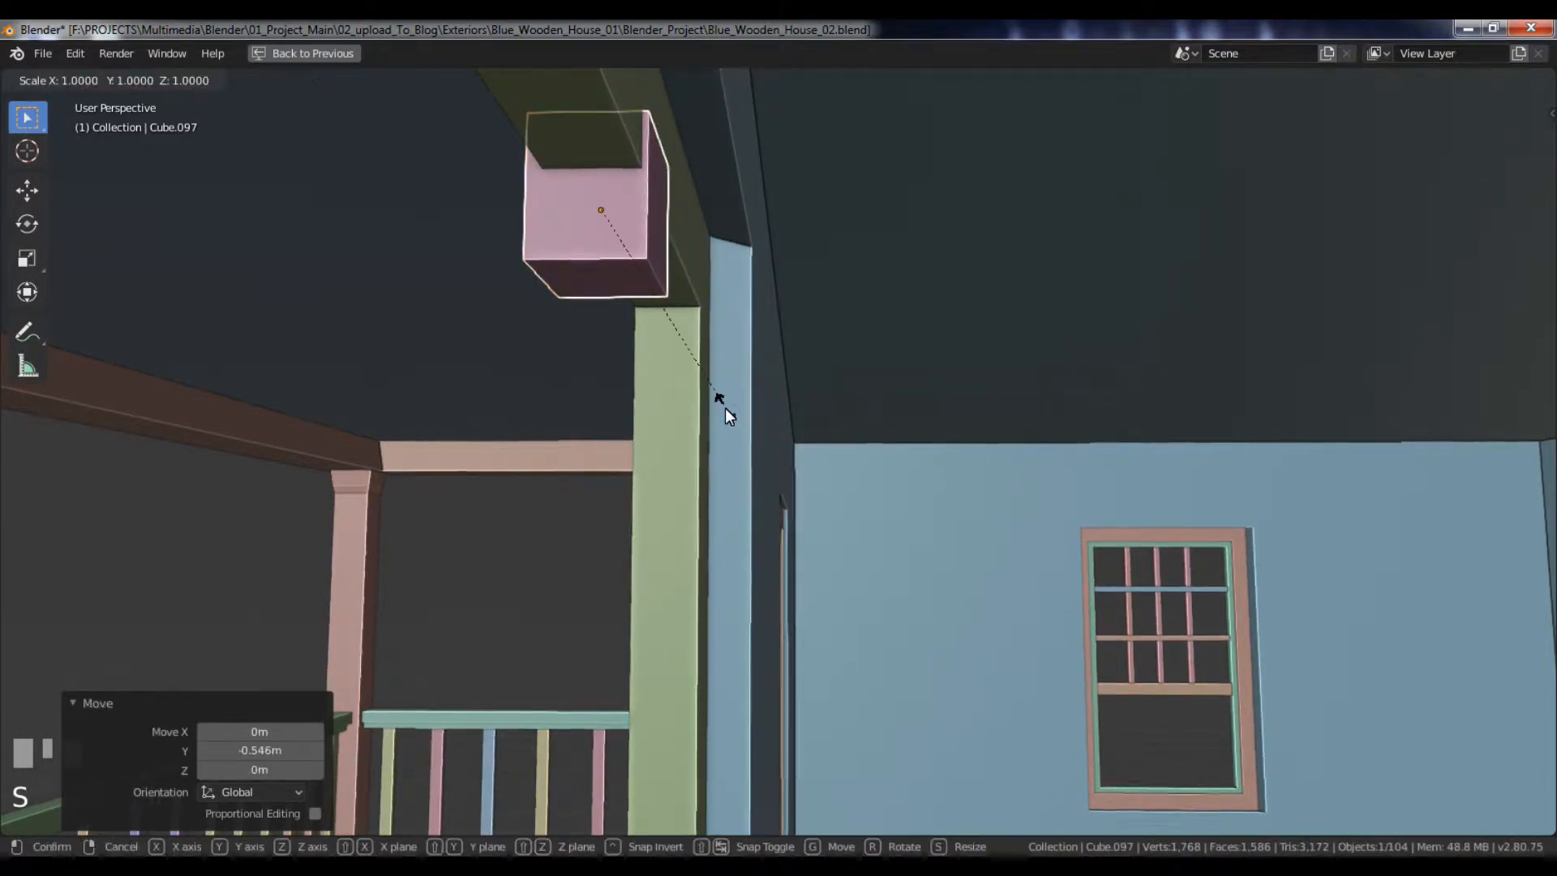
pyautogui.click(674, 396)
pyautogui.keyDown('alt'); pyautogui.moveTo(674, 396); pyautogui.dragTo(776, 389); pyautogui.keyUp('alt')
pyautogui.press('g')
pyautogui.press('y')
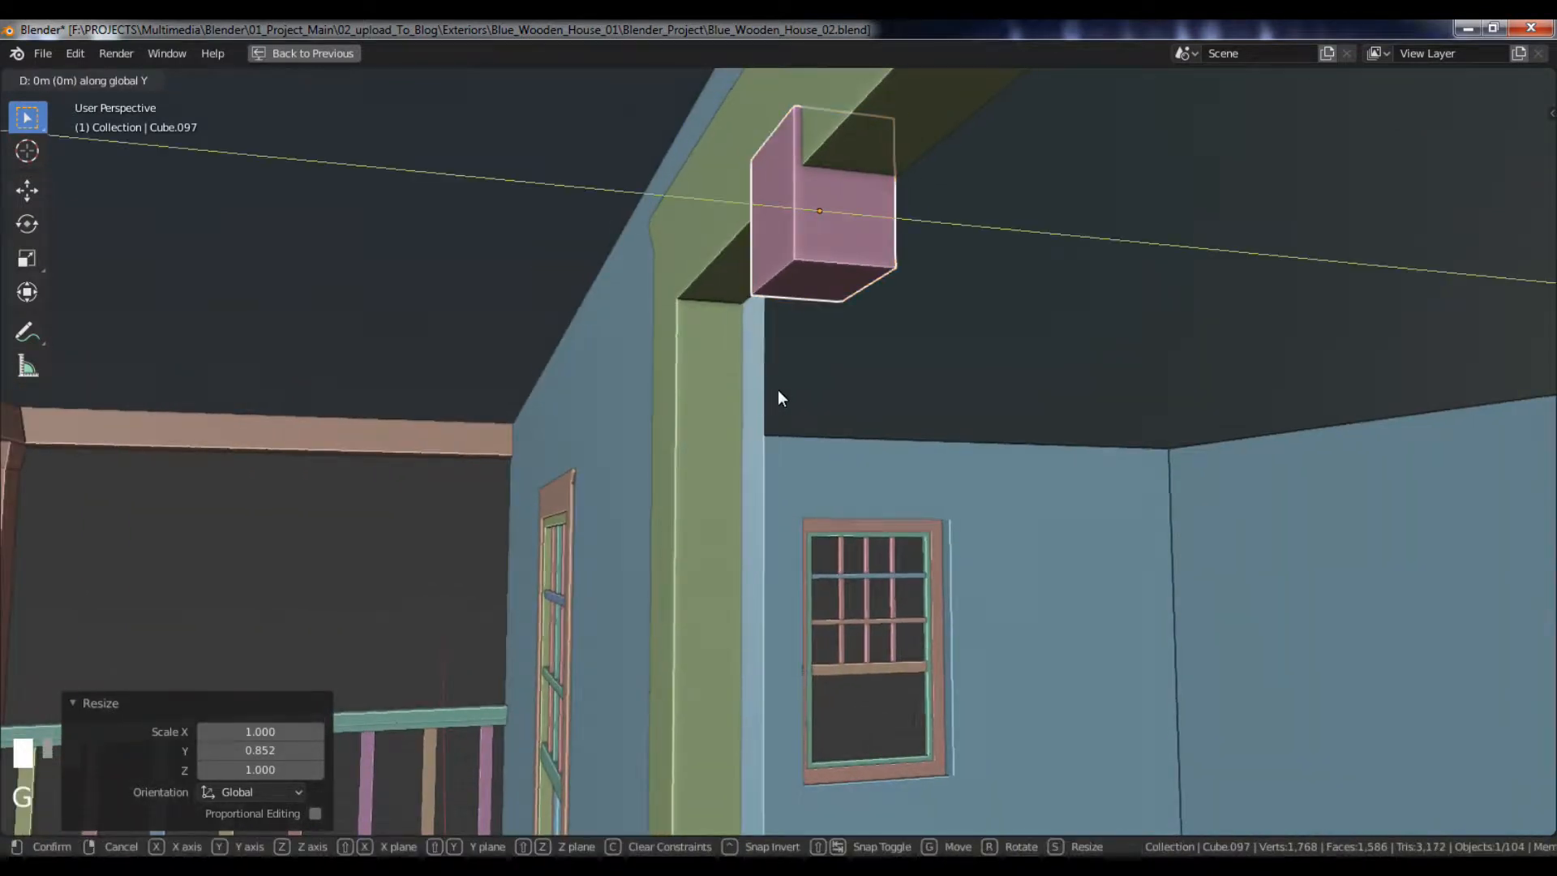
pyautogui.click(784, 390)
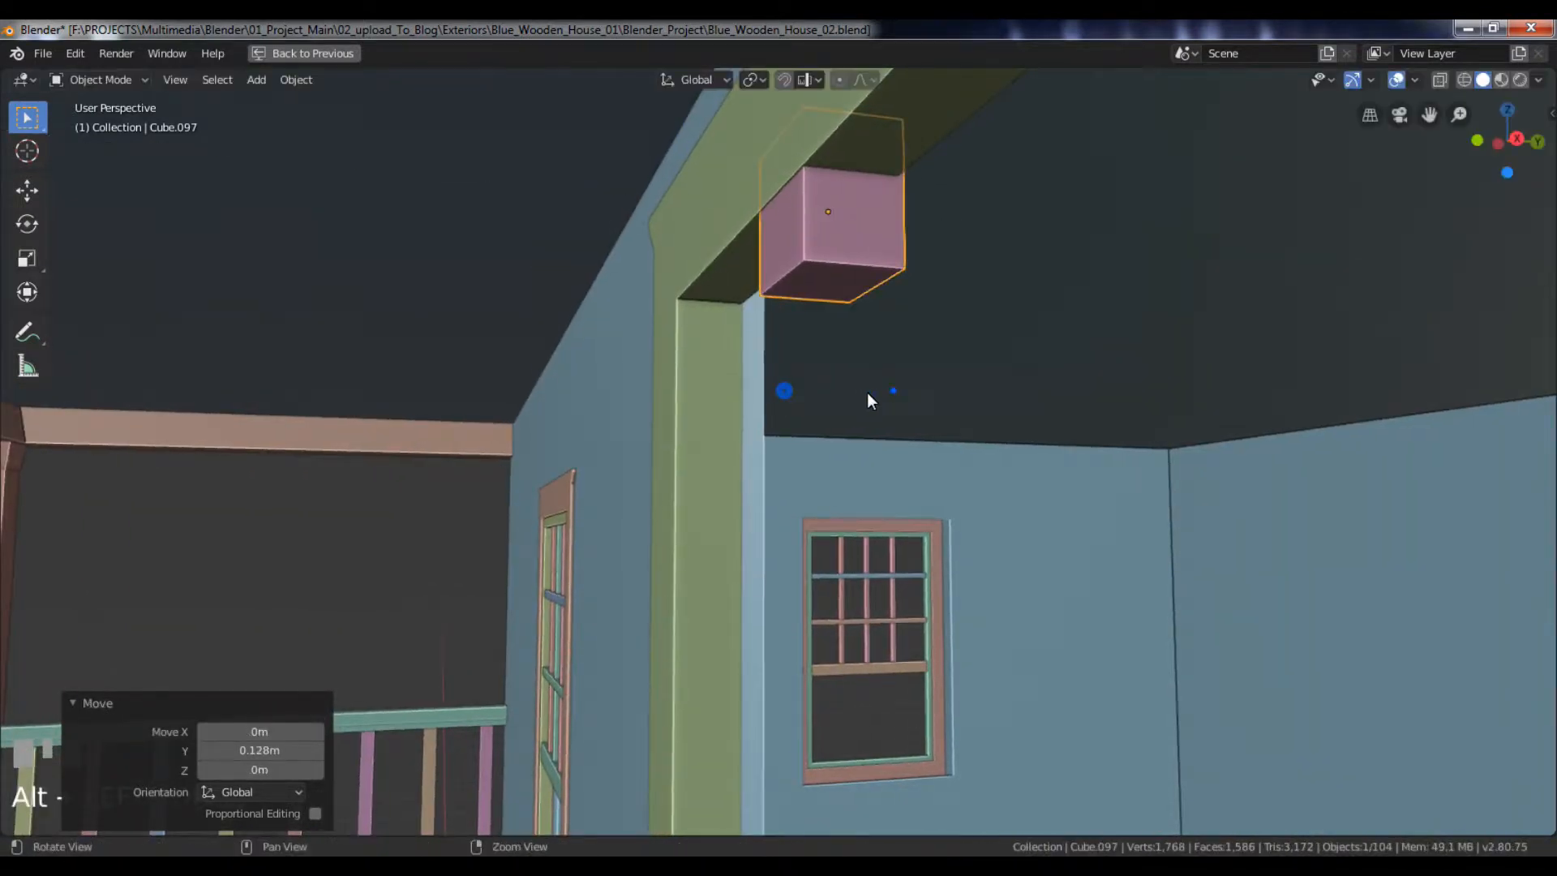
# - Scale the cube by 0.966 along Y and shift it -0.125 m along Y to refine its fit in the frame
pyautogui.keyDown('alt'); pyautogui.moveTo(884, 392); pyautogui.dragTo(817, 400); pyautogui.keyUp('alt')
pyautogui.press('s')
pyautogui.press('y')
pyautogui.click(802, 391)
pyautogui.press('g')
pyautogui.press('y')
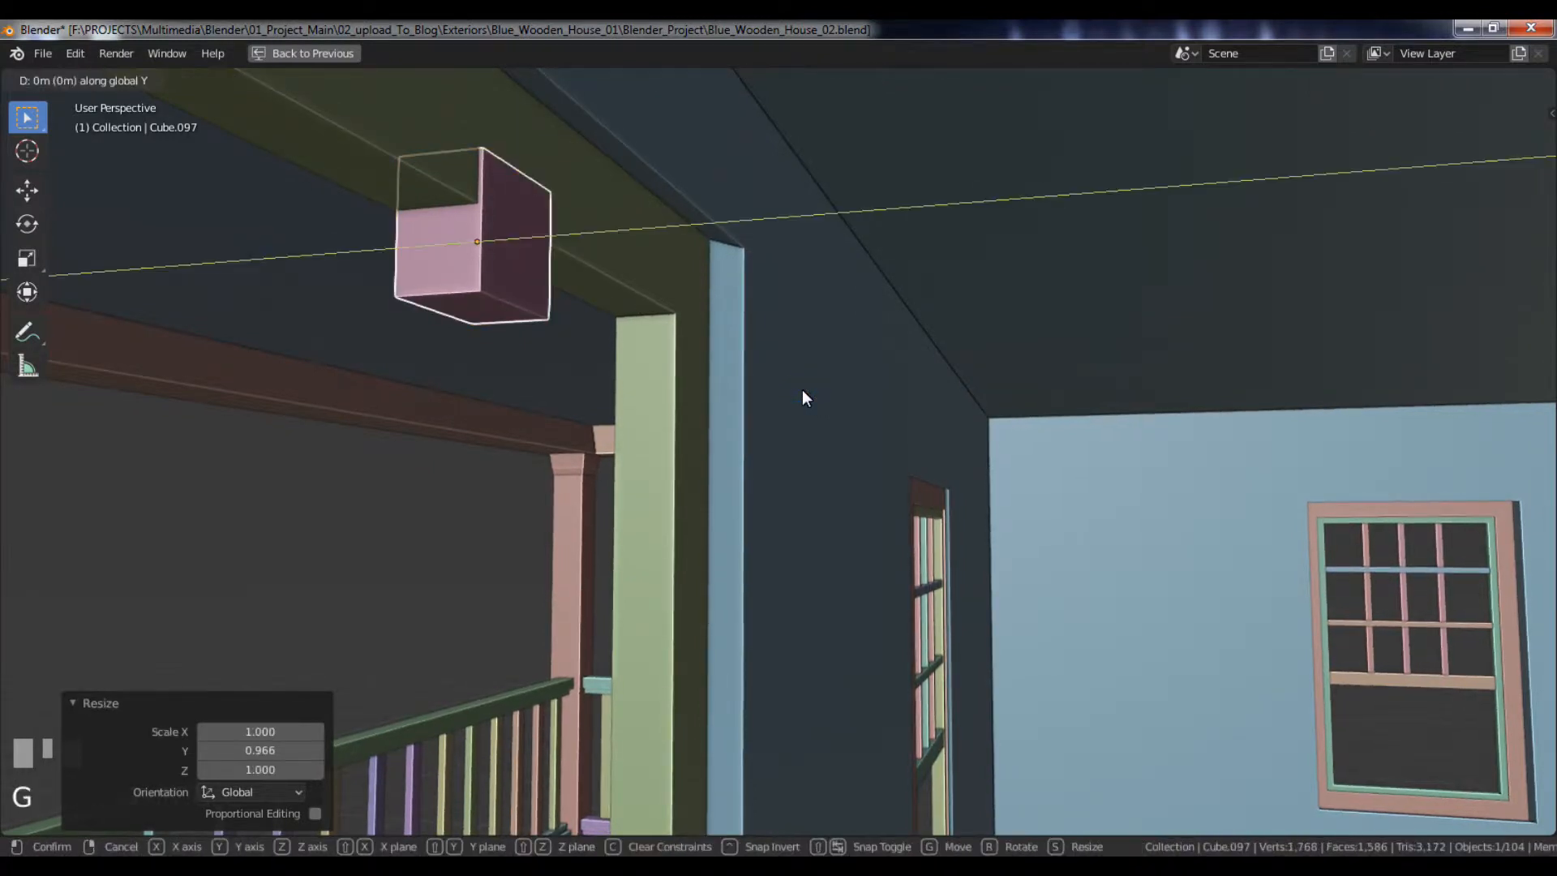
pyautogui.click(795, 389)
# - Scale the cube by 0.951 along Y and move it 0.0858 m along Y to sit within the frame's thickness
pyautogui.keyDown('alt'); pyautogui.moveTo(794, 389); pyautogui.dragTo(832, 386); pyautogui.keyUp('alt')
pyautogui.press('s')
pyautogui.press('y')
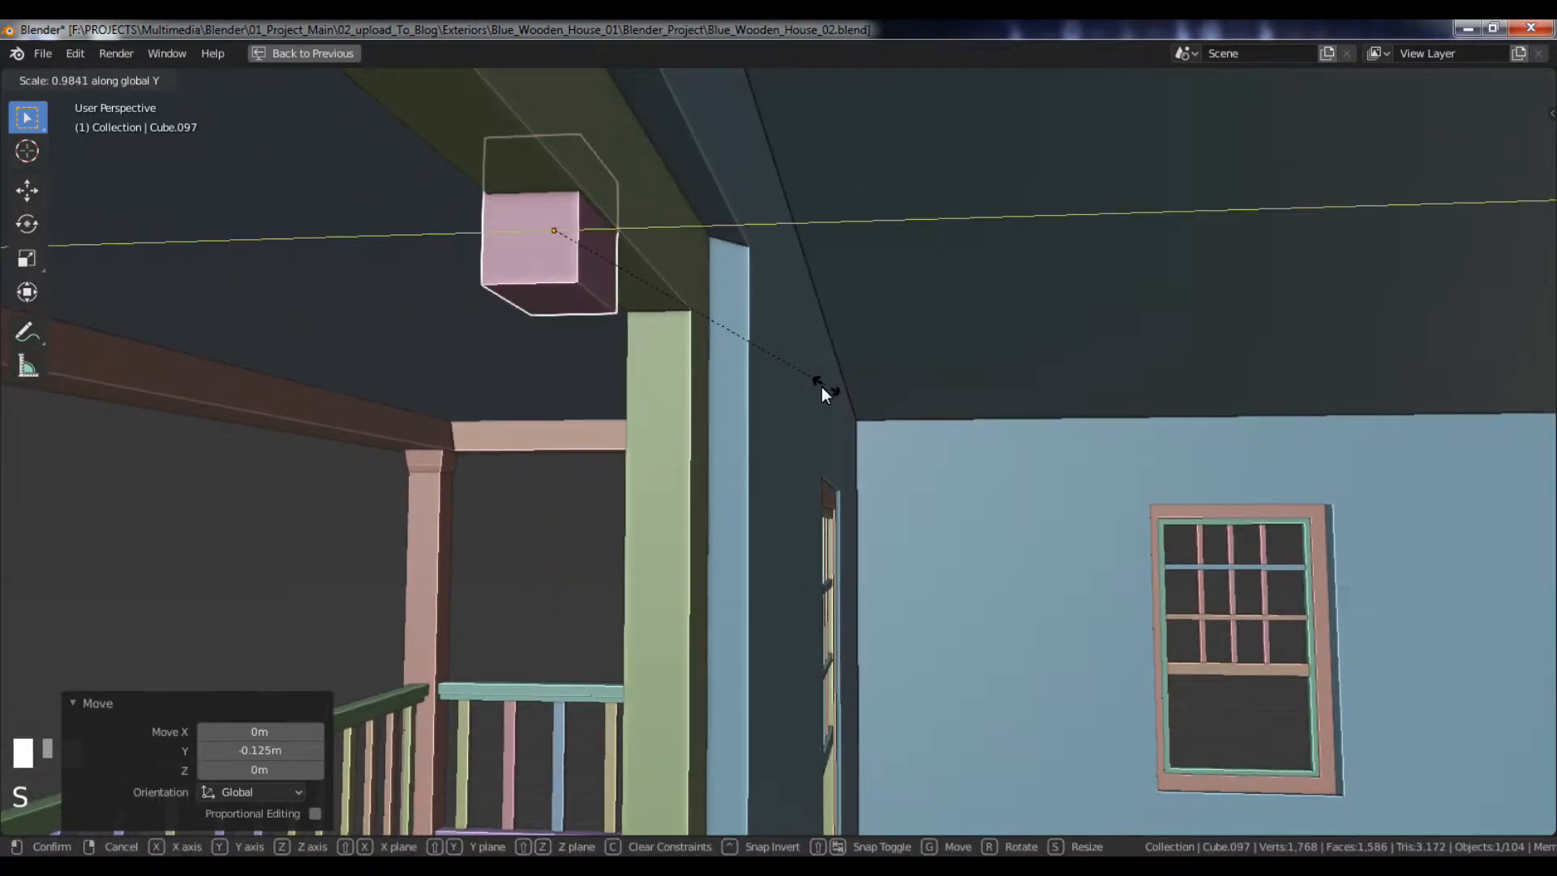
pyautogui.click(815, 386)
pyautogui.press('g')
pyautogui.press('y')
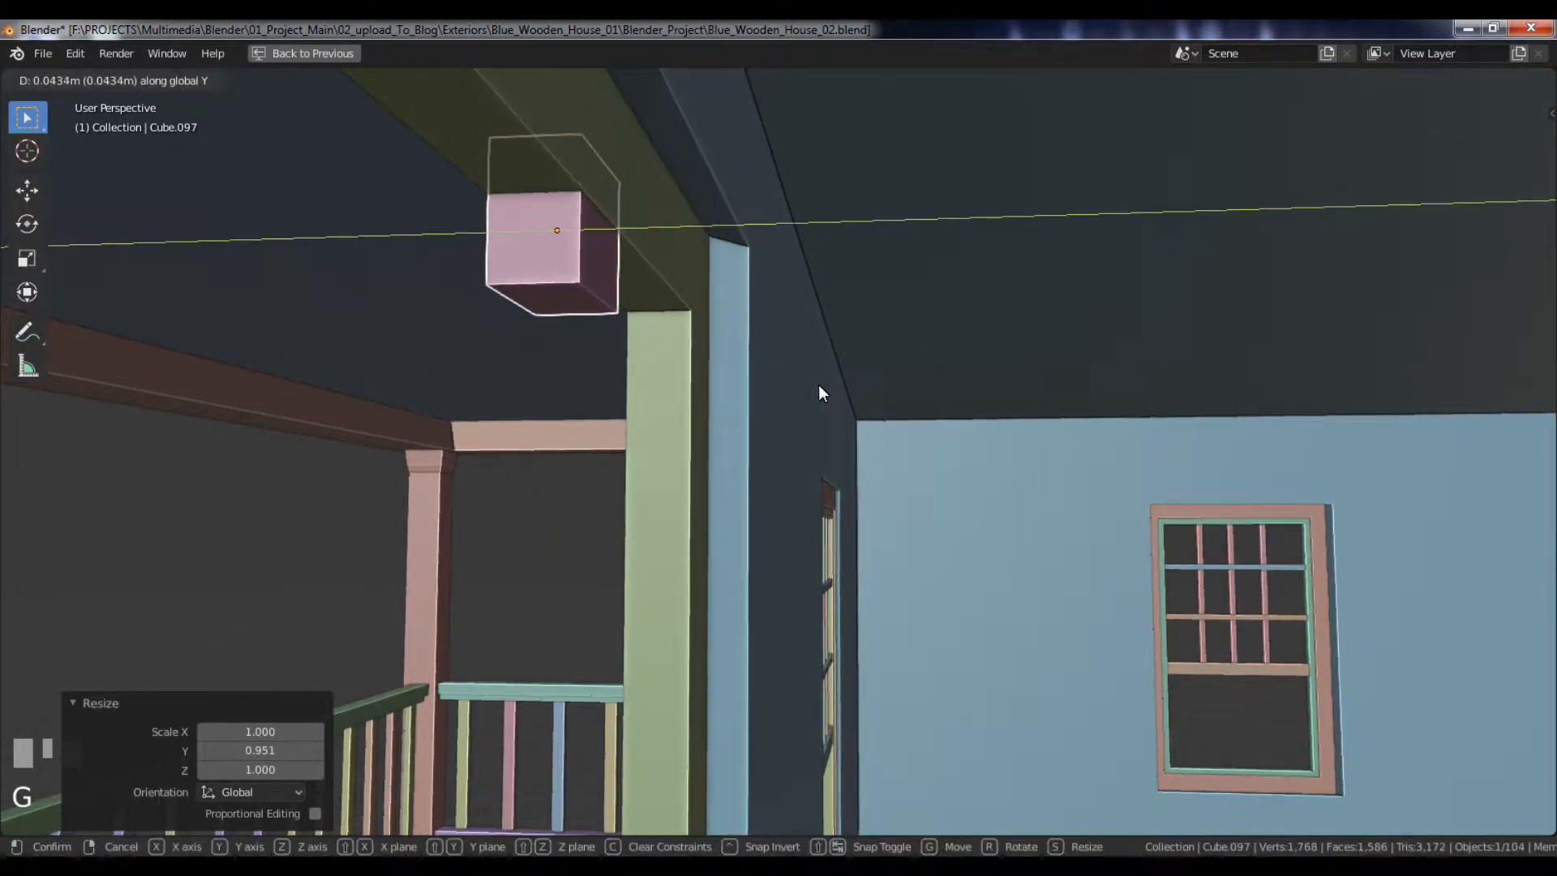
pyautogui.click(820, 384)
# - Widen the cube by a factor of 1.591 along X
pyautogui.keyDown('alt'); pyautogui.moveTo(820, 385); pyautogui.dragTo(1088, 366); pyautogui.keyUp('alt')
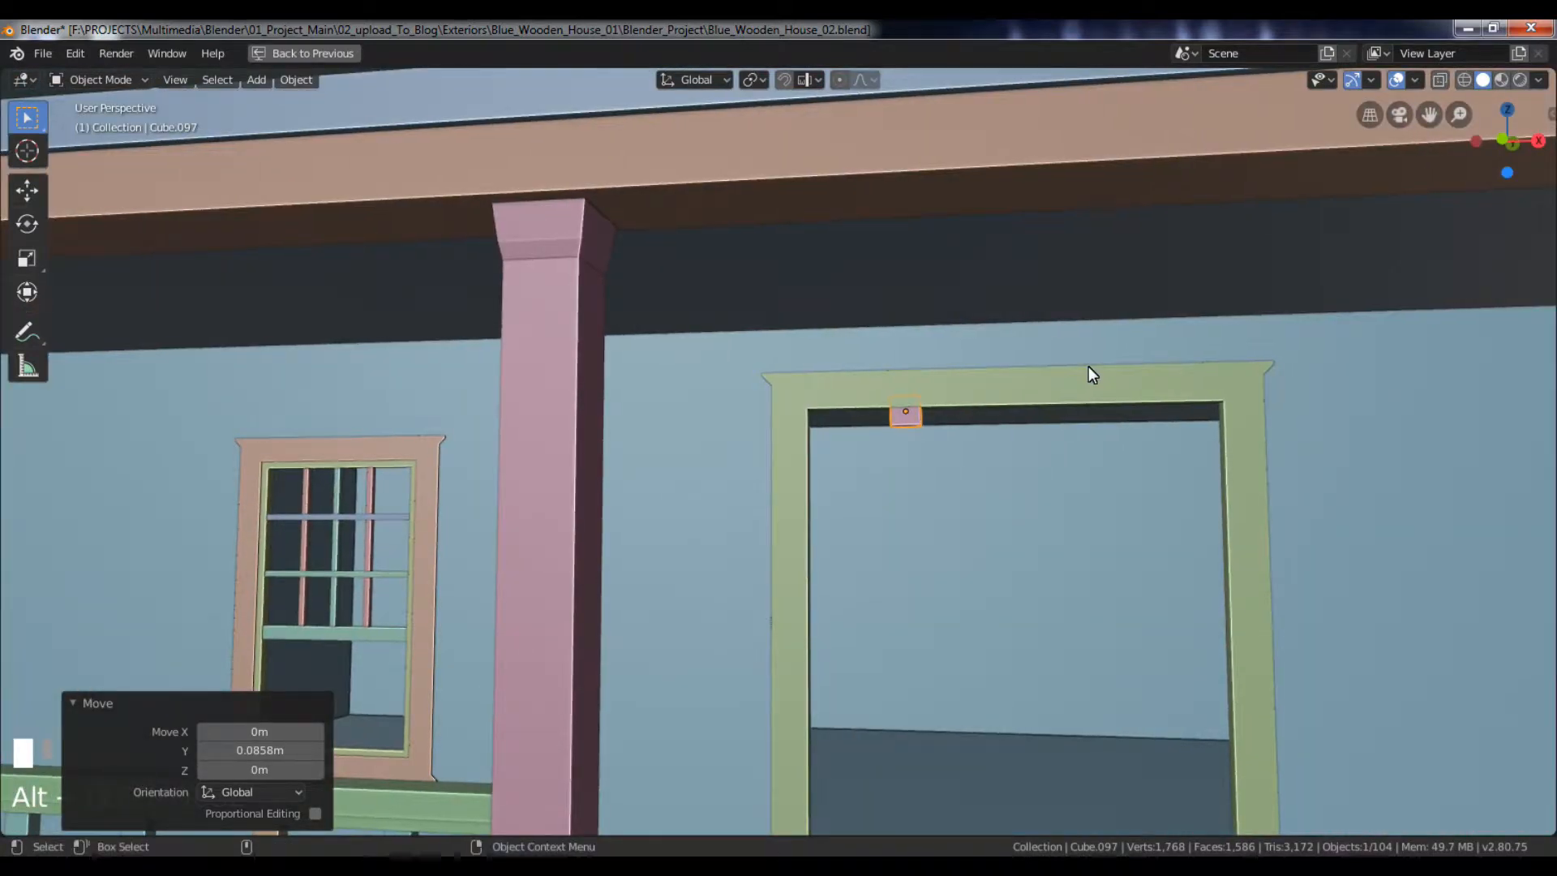
pyautogui.press('s')
pyautogui.press('x')
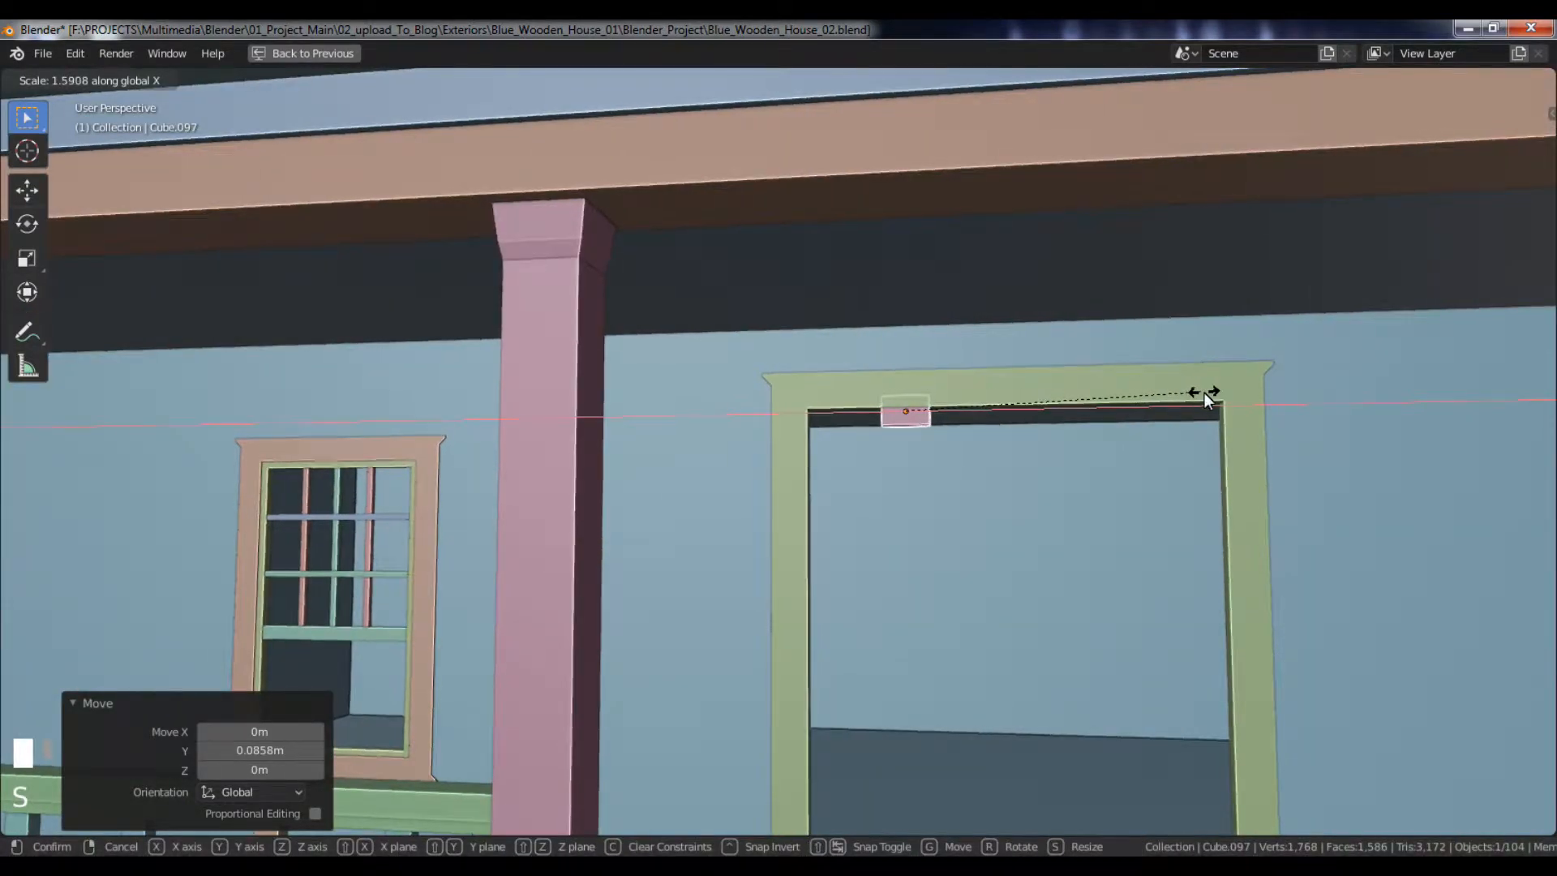
pyautogui.click(1204, 392)
# - With X-ray on, move the cube's lower vertices down along Z to the door frame's bottom rail, and return to Object Mode
pyautogui.press('KP_1')
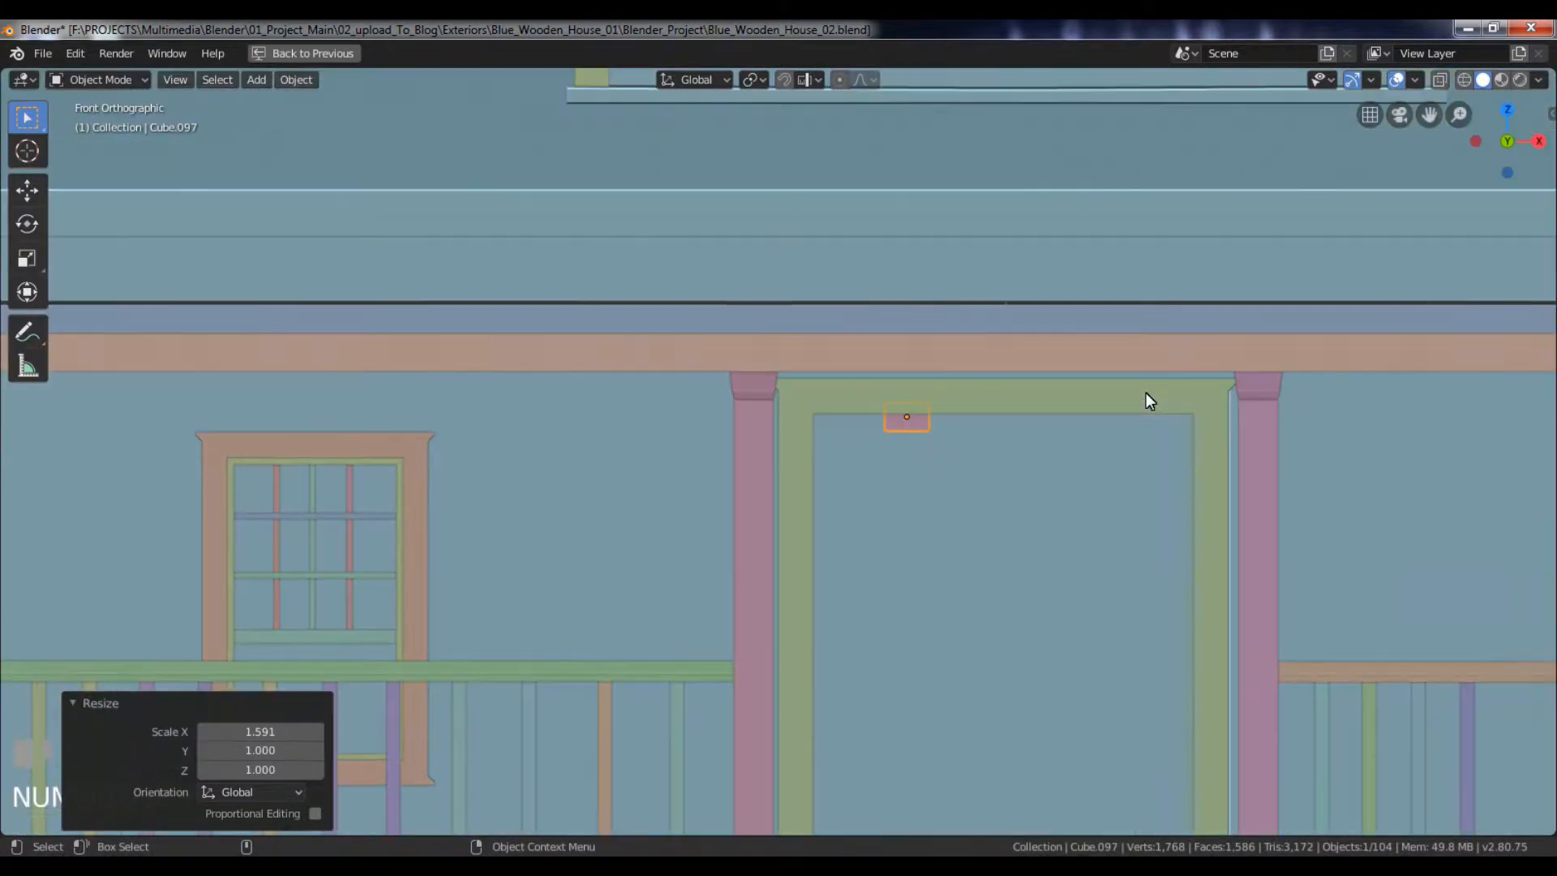
pyautogui.scroll(-4, 934, 511)
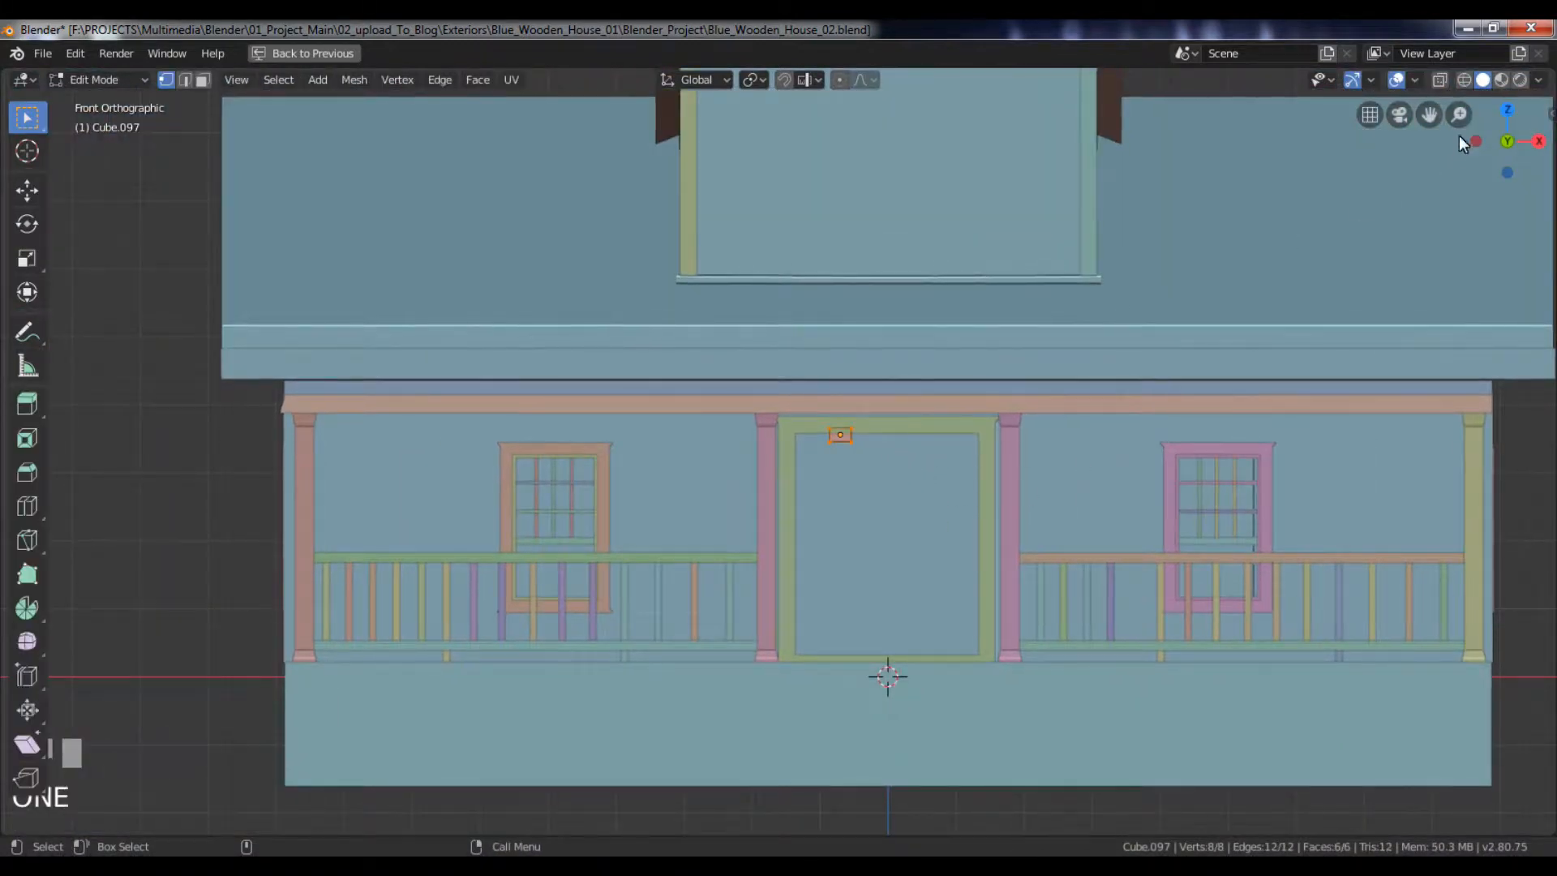
pyautogui.click(1440, 80)
pyautogui.scroll(3, 871, 425)
pyautogui.moveTo(855, 423); pyautogui.dragTo(1007, 478)
pyautogui.scroll(-3, 1007, 478)
pyautogui.press('g')
pyautogui.press('z')
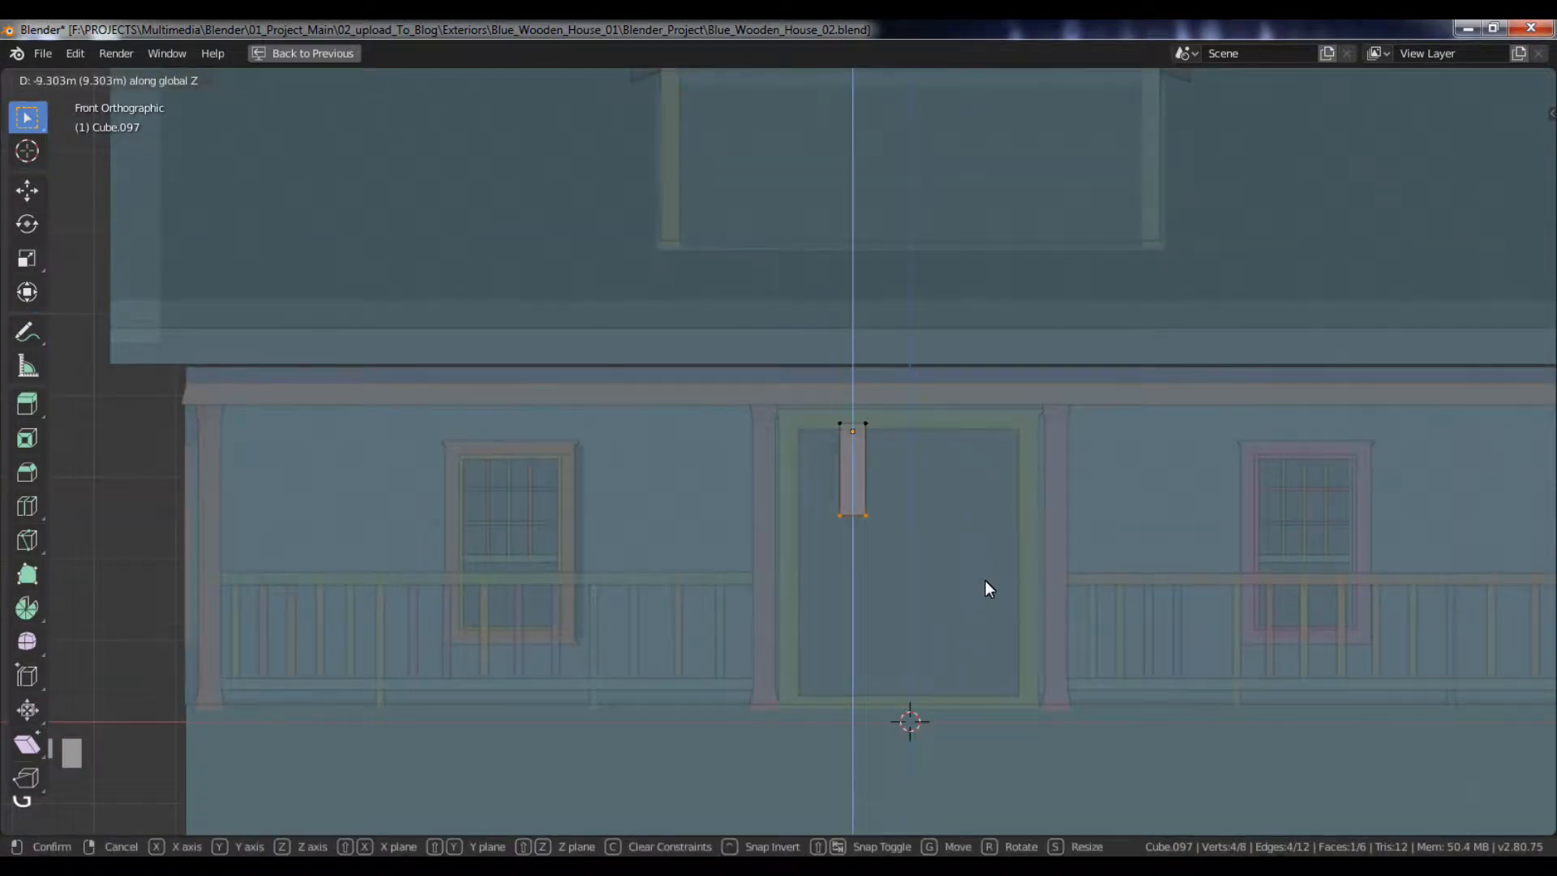
pyautogui.click(993, 740)
pyautogui.press('Tab')
pyautogui.scroll(2, 996, 626)
pyautogui.keyDown('alt'); pyautogui.middleClick(988, 613); pyautogui.keyUp('alt')
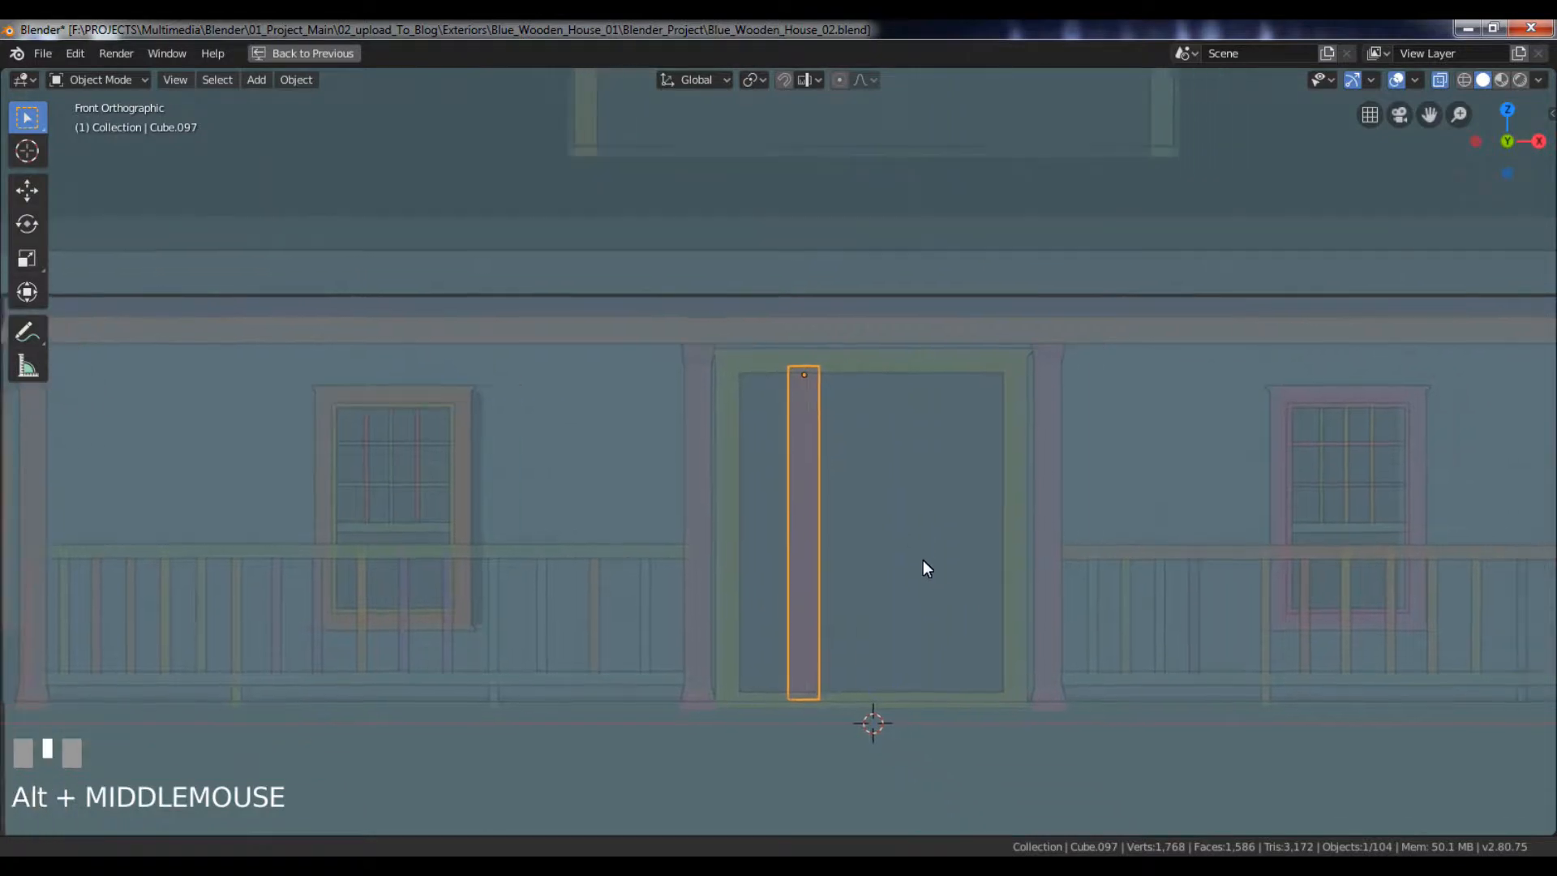
# - Move the new vertical post 1.59 m along X and place a duplicate about 11.33 m further along X
pyautogui.press('g')
pyautogui.press('x')
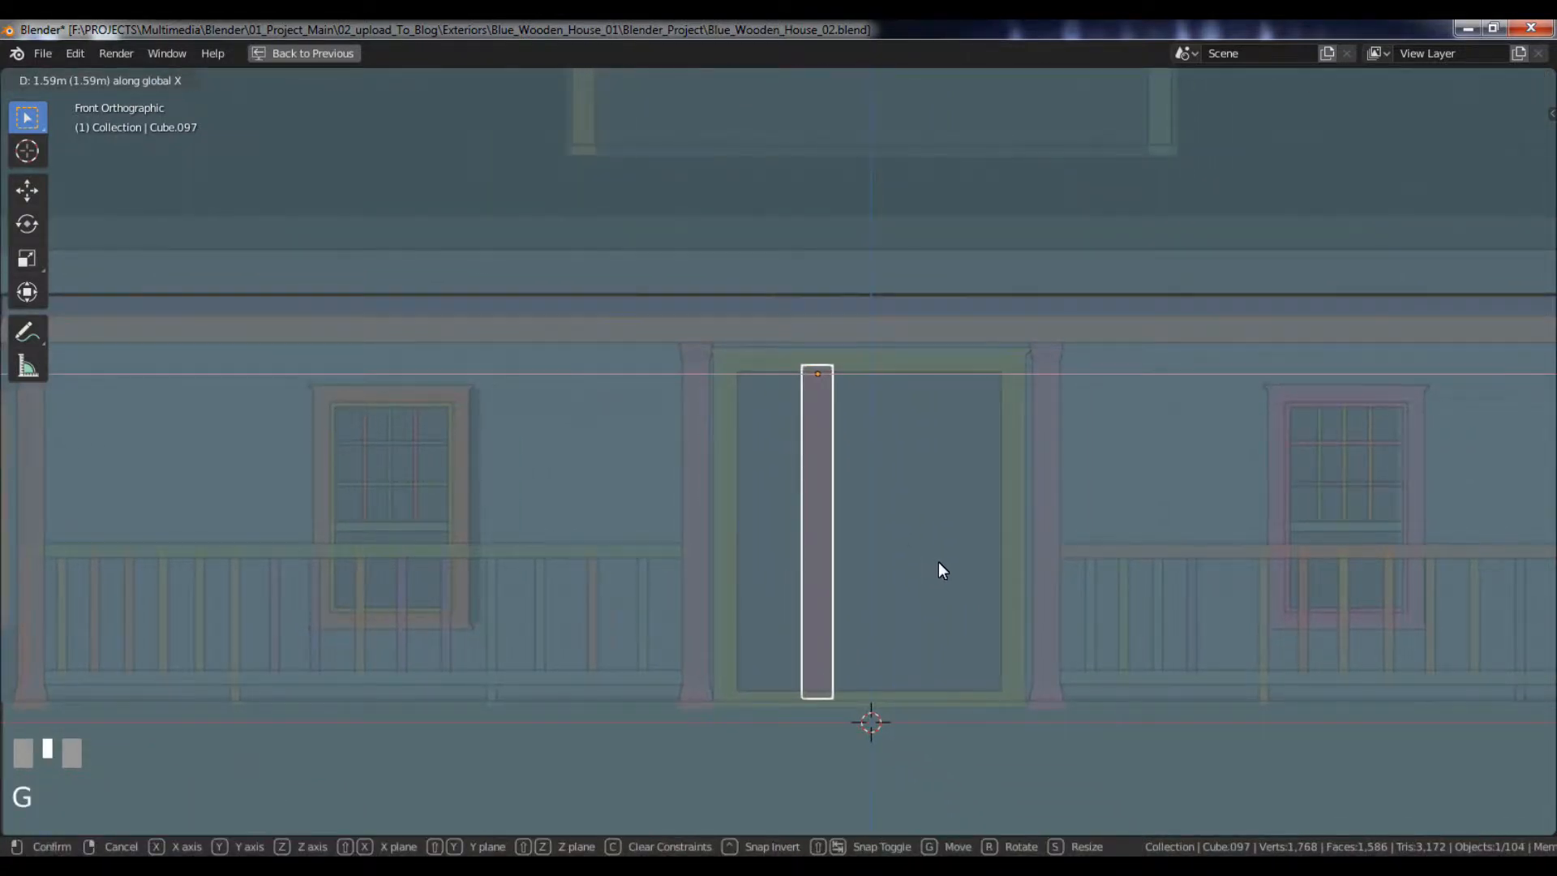
pyautogui.click(938, 563)
pyautogui.hotkey('shift', 'd')
pyautogui.press('x')
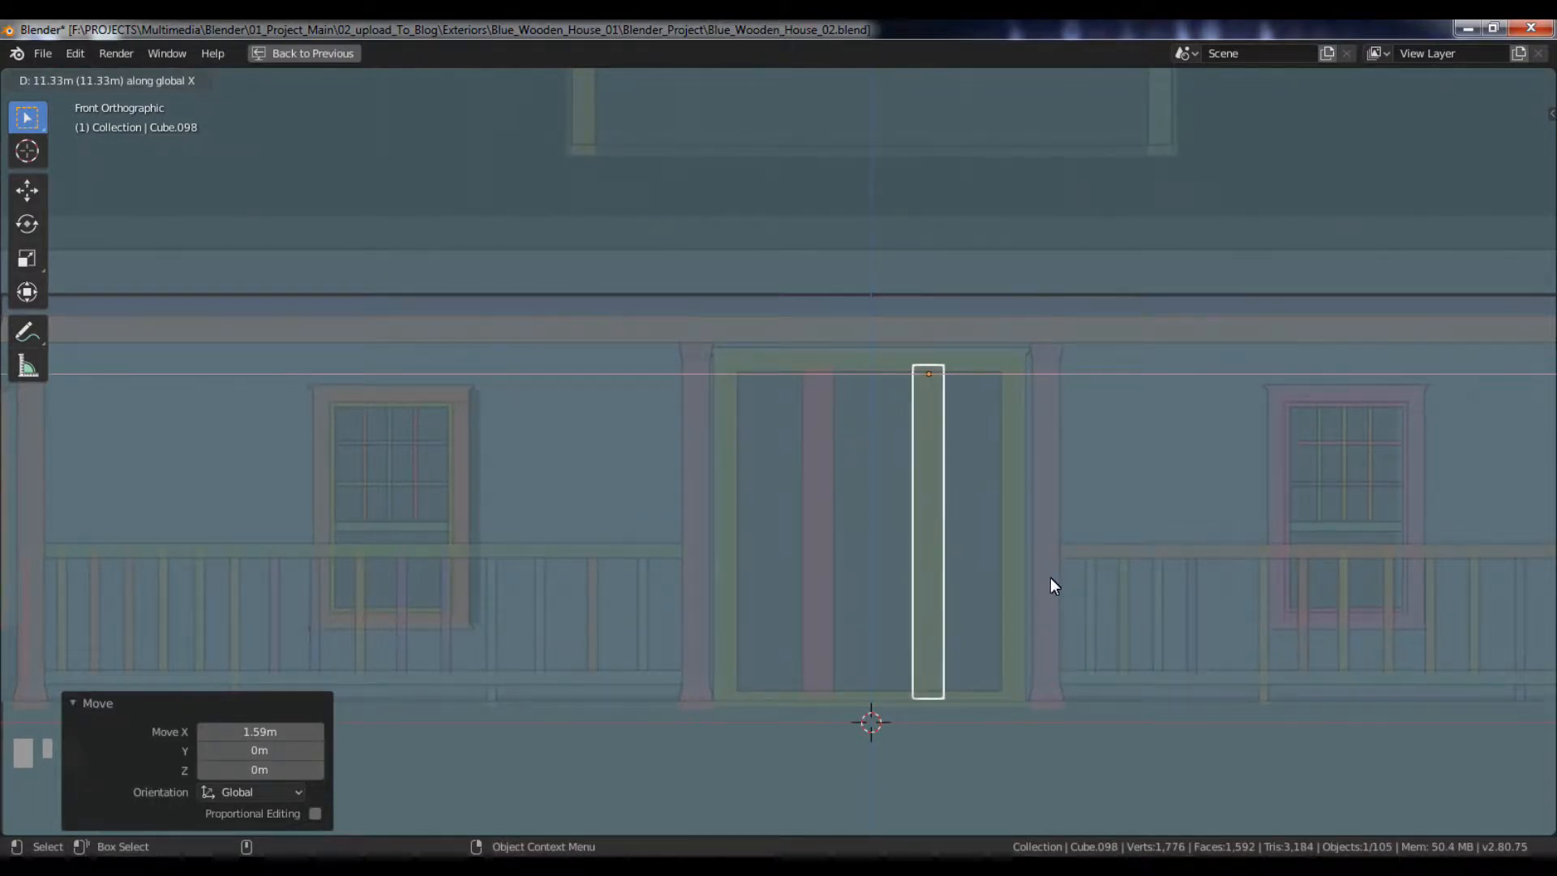
pyautogui.click(1052, 583)
# - Move the left vertical post slightly toward the door frame's left jamb
pyautogui.click(809, 542)
pyautogui.press('g')
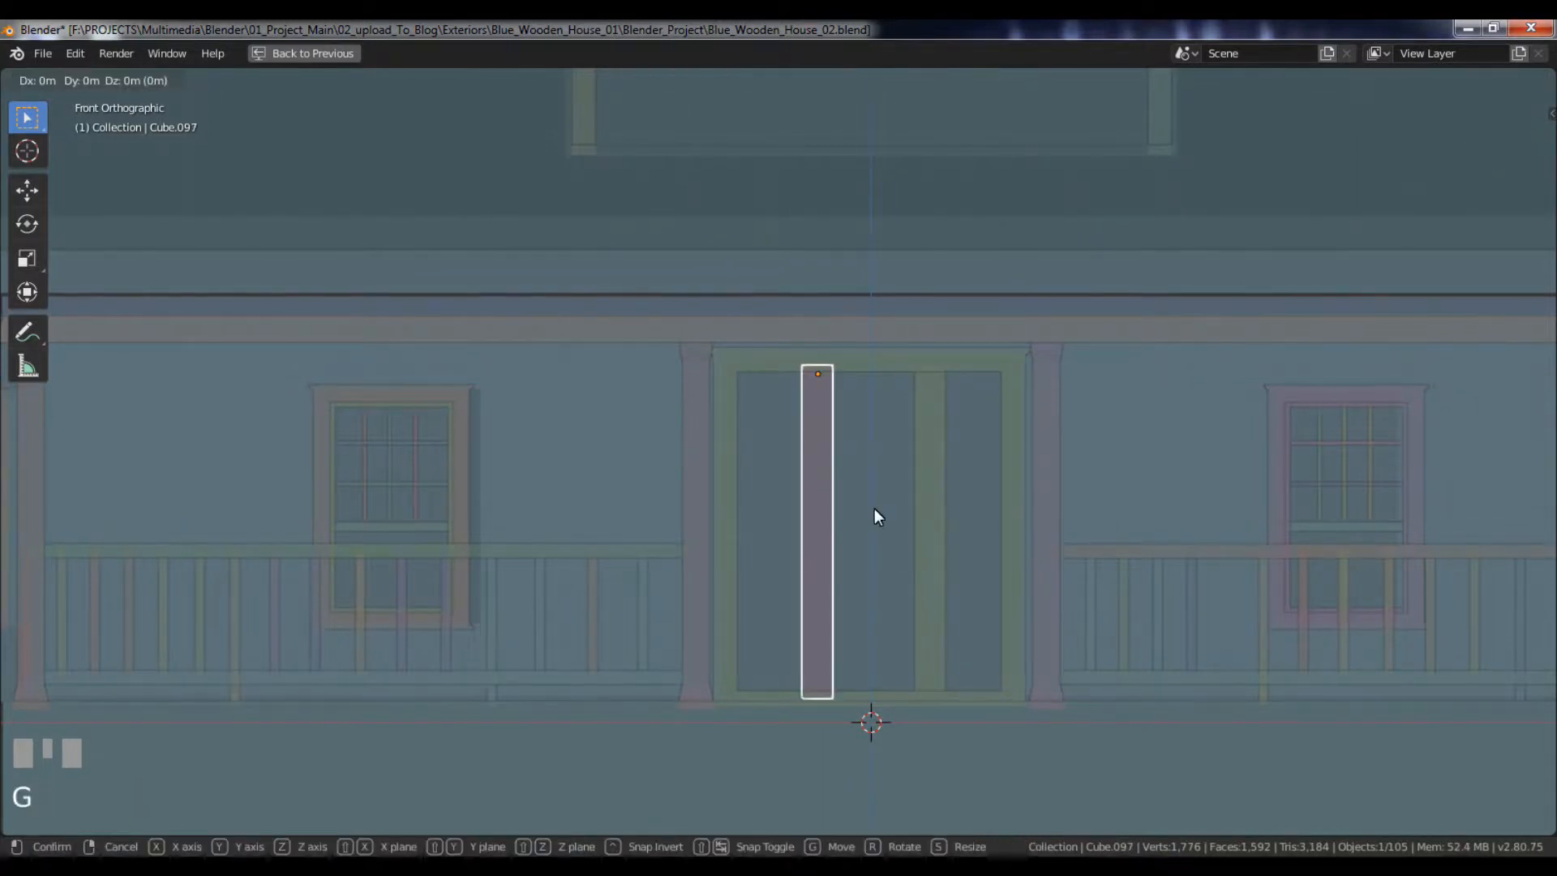
pyautogui.click(863, 506)
# - Narrow the right vertical post along X, scaling it by 0.986 and again by 0.868
pyautogui.click(928, 507)
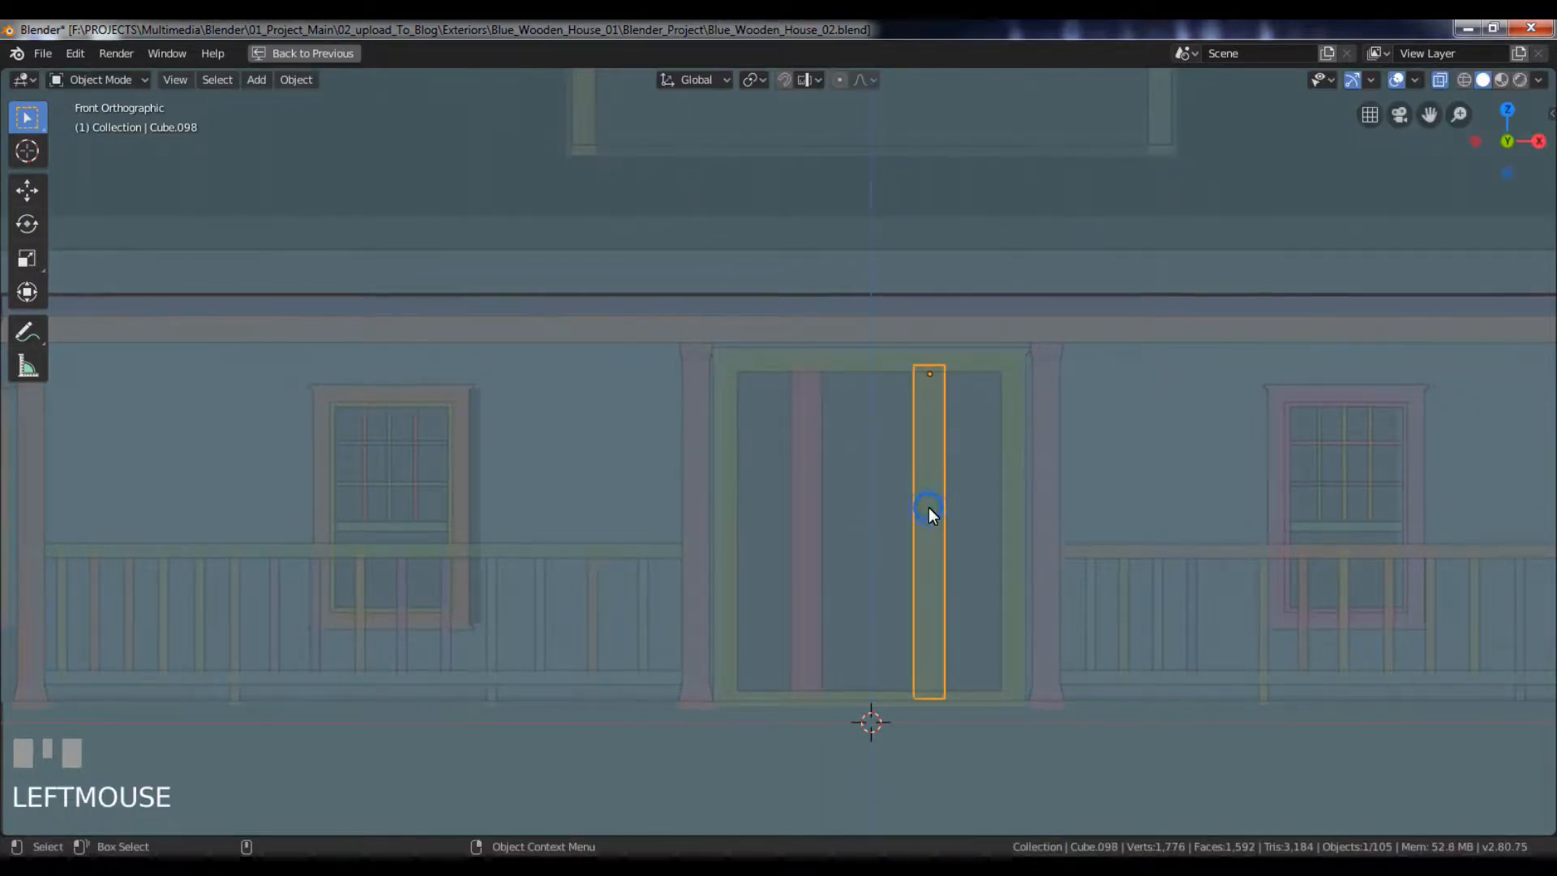
pyautogui.press('s')
pyautogui.press('x')
pyautogui.click(914, 505)
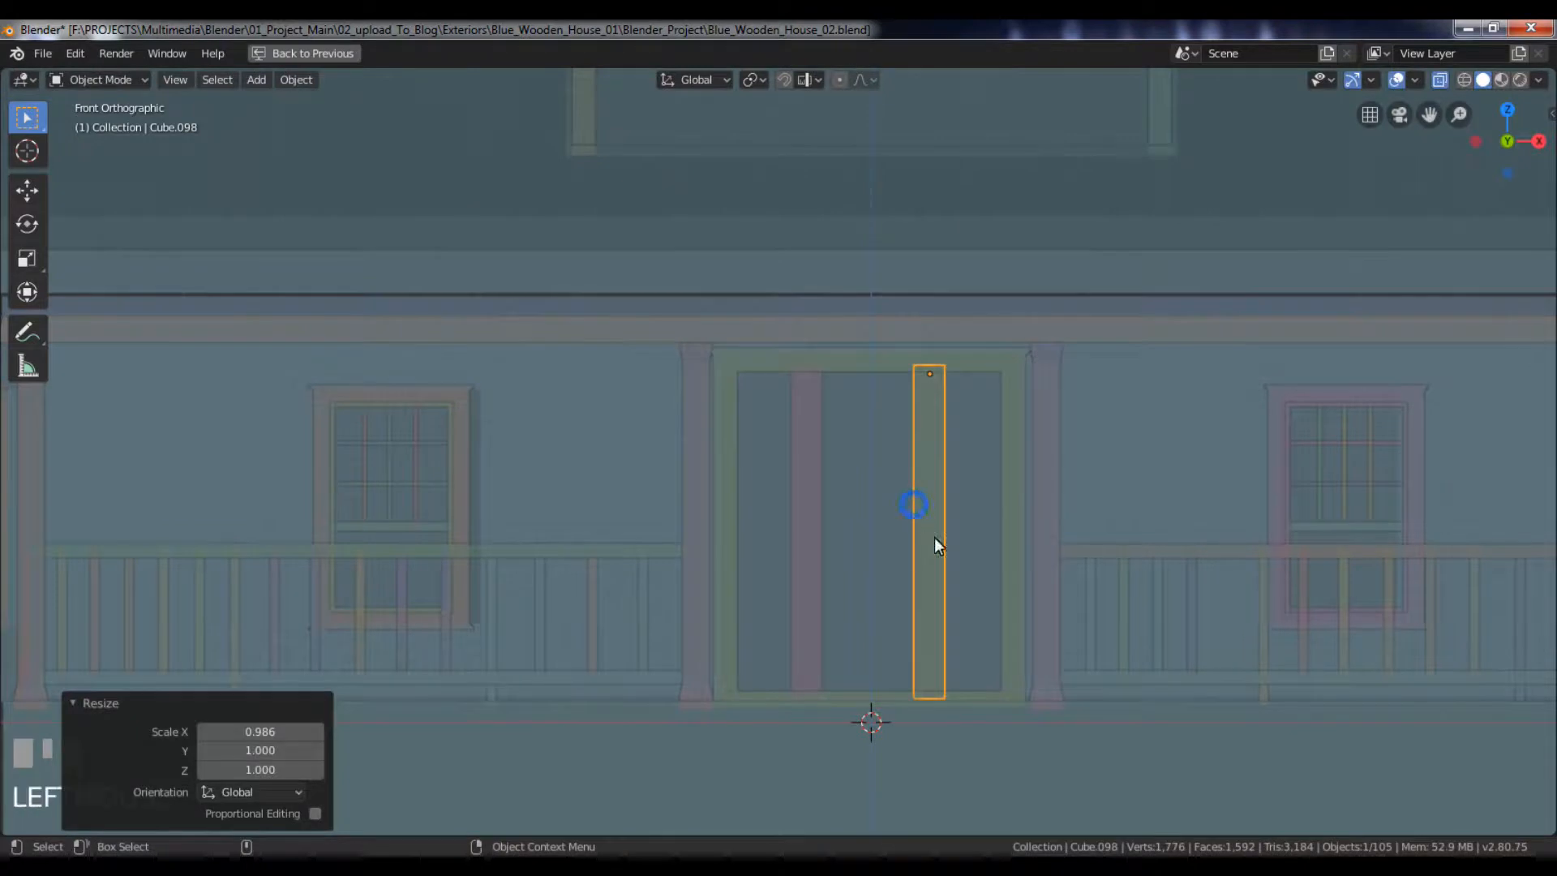
pyautogui.press('s')
pyautogui.press('x')
pyautogui.click(991, 563)
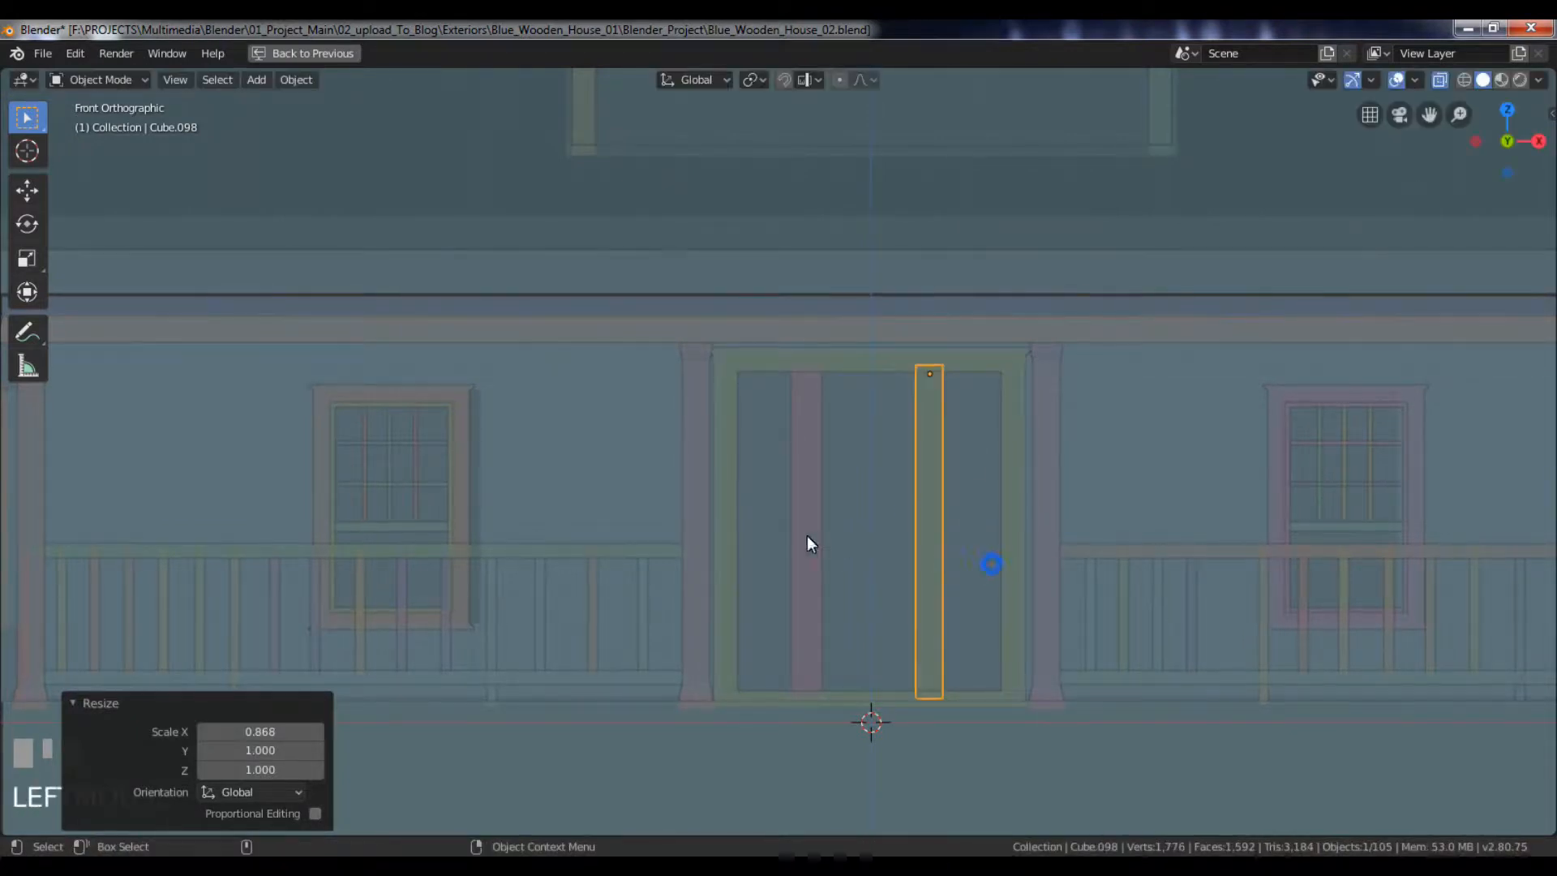
pyautogui.click(1073, 621)
pyautogui.press('s')
pyautogui.click(1054, 617)
pyautogui.hotkey('ctrl', 'z')
# - Narrow the left vertical post along X by a scale of 0.845, and turn X-ray off
pyautogui.click(819, 530)
pyautogui.press('s')
pyautogui.press('x')
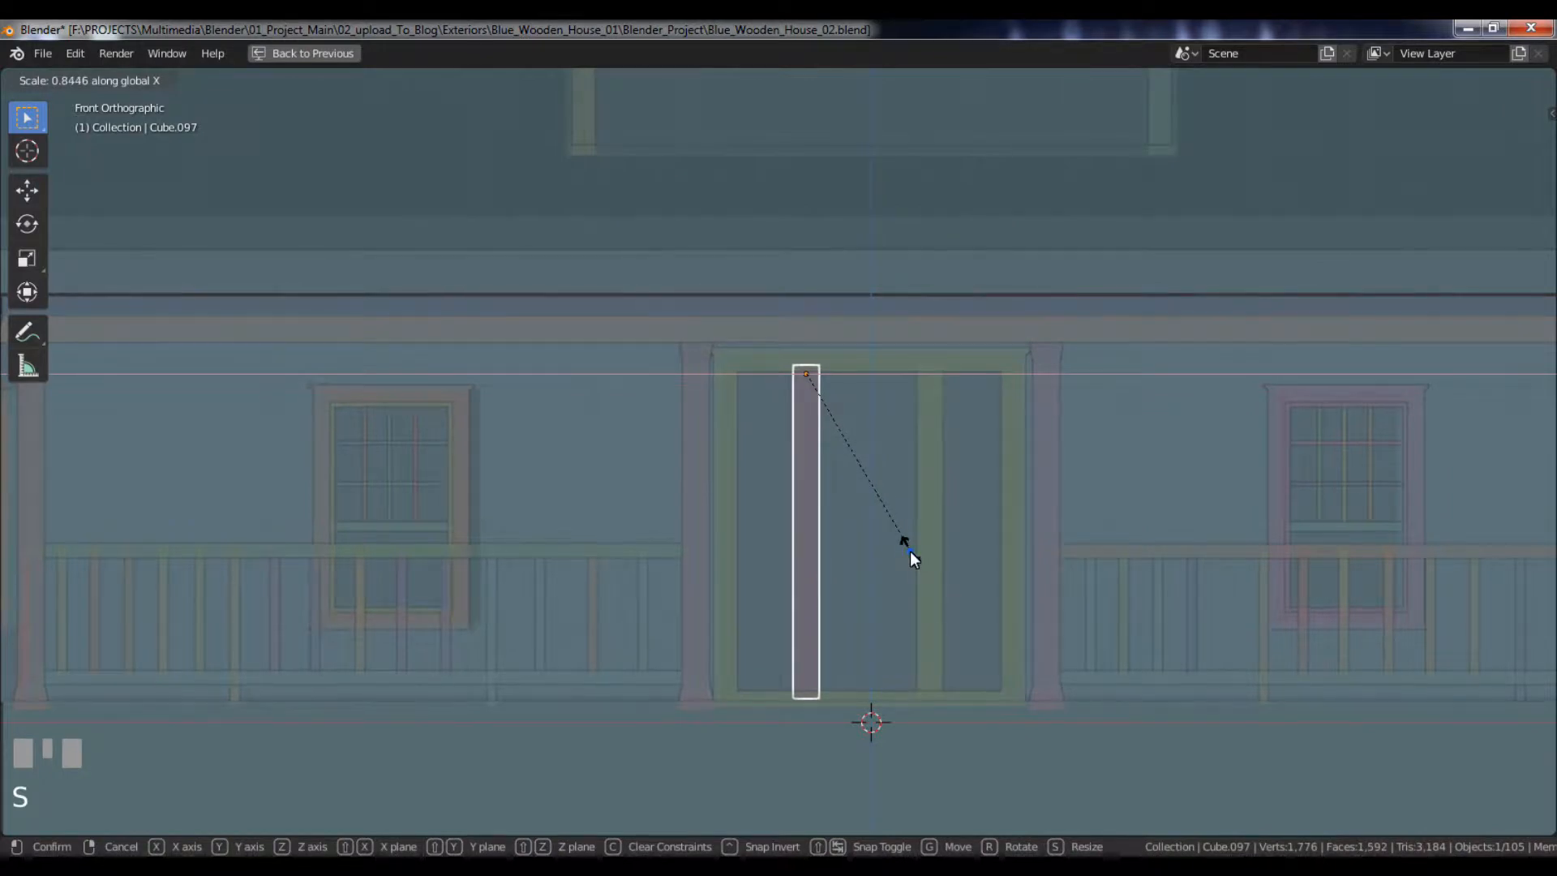
pyautogui.click(910, 551)
pyautogui.keyDown('alt'); pyautogui.moveTo(1050, 513); pyautogui.dragTo(989, 517); pyautogui.keyUp('alt')
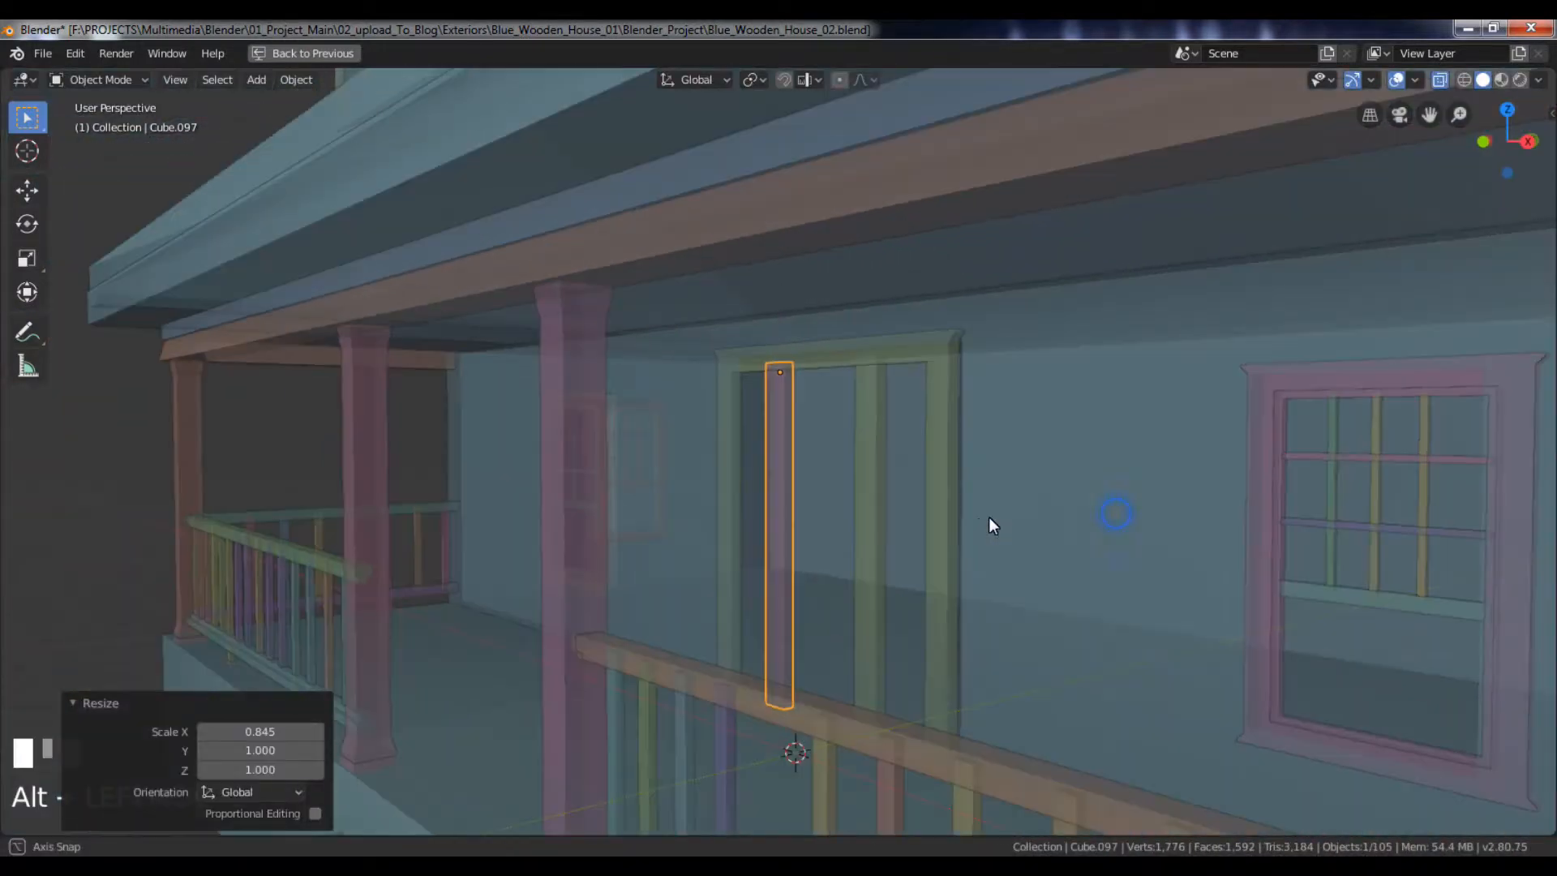
pyautogui.click(898, 482)
pyautogui.click(1437, 78)
pyautogui.keyDown('alt'); pyautogui.moveTo(980, 435); pyautogui.dragTo(1079, 420); pyautogui.keyUp('alt')
# - Duplicate the left vertical post 7.85 m along X and -0.398 m along Z, and set the duplicate's origin to its geometry
pyautogui.click(795, 455)
pyautogui.press('KP_1')
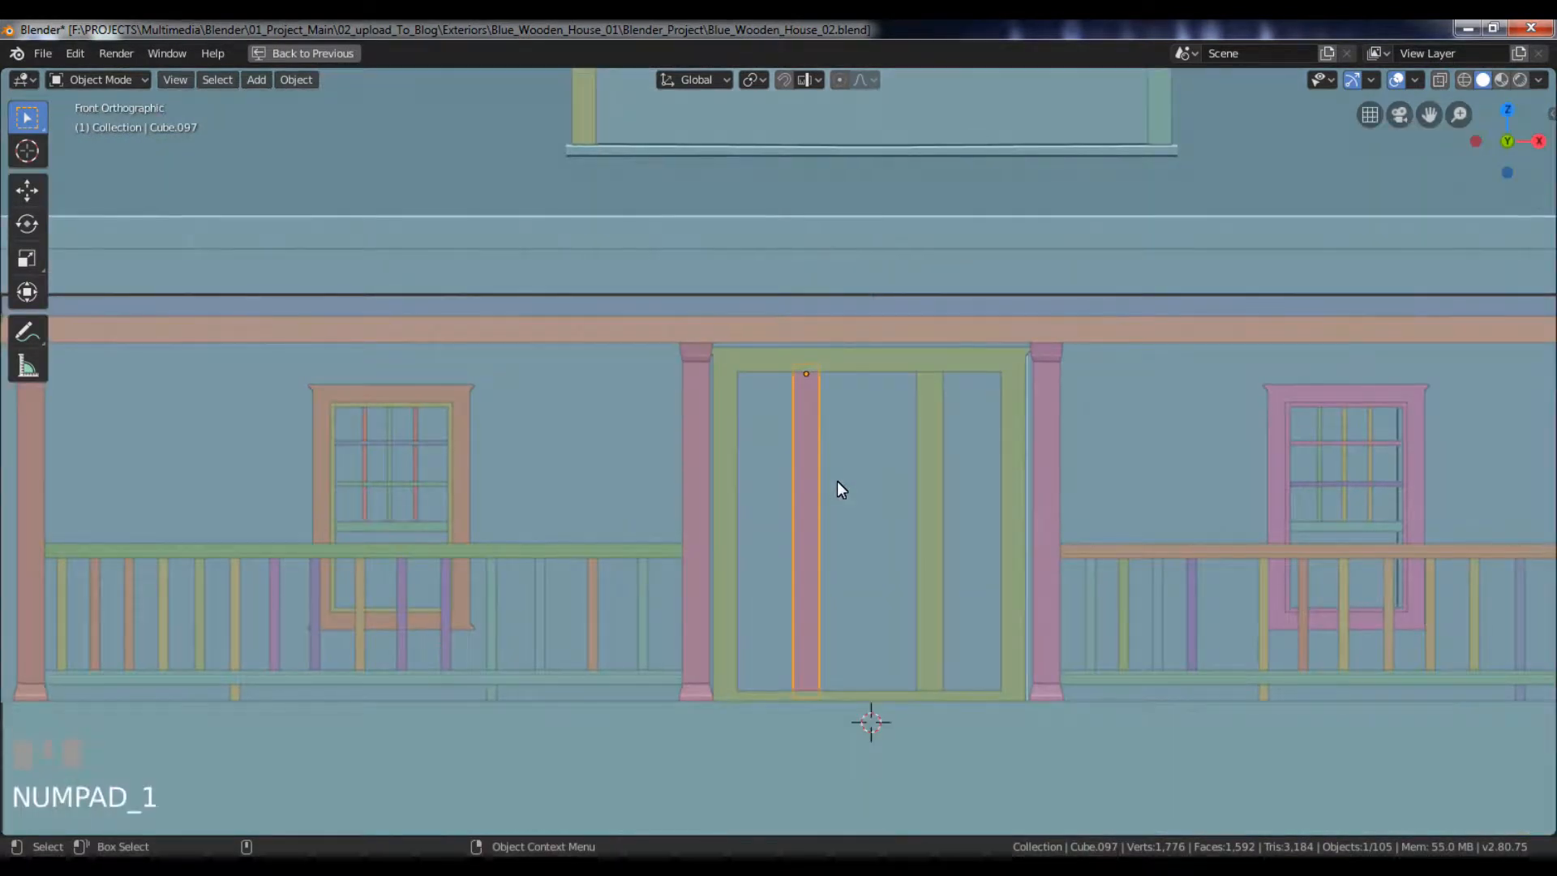
pyautogui.hotkey('shift', 'd')
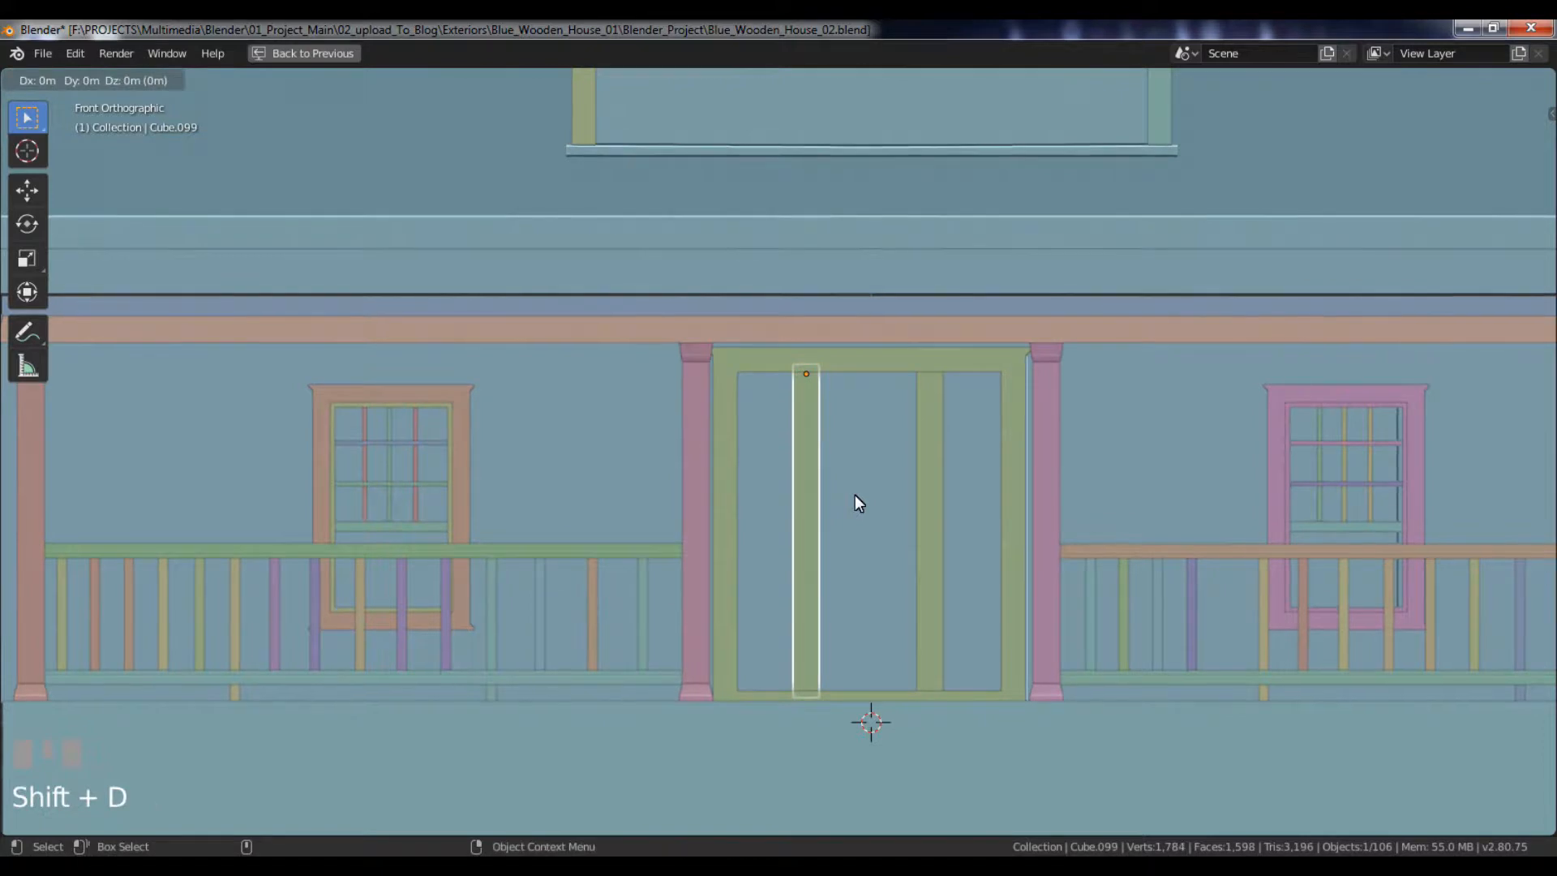
pyautogui.click(932, 499)
pyautogui.rightClick(902, 452)
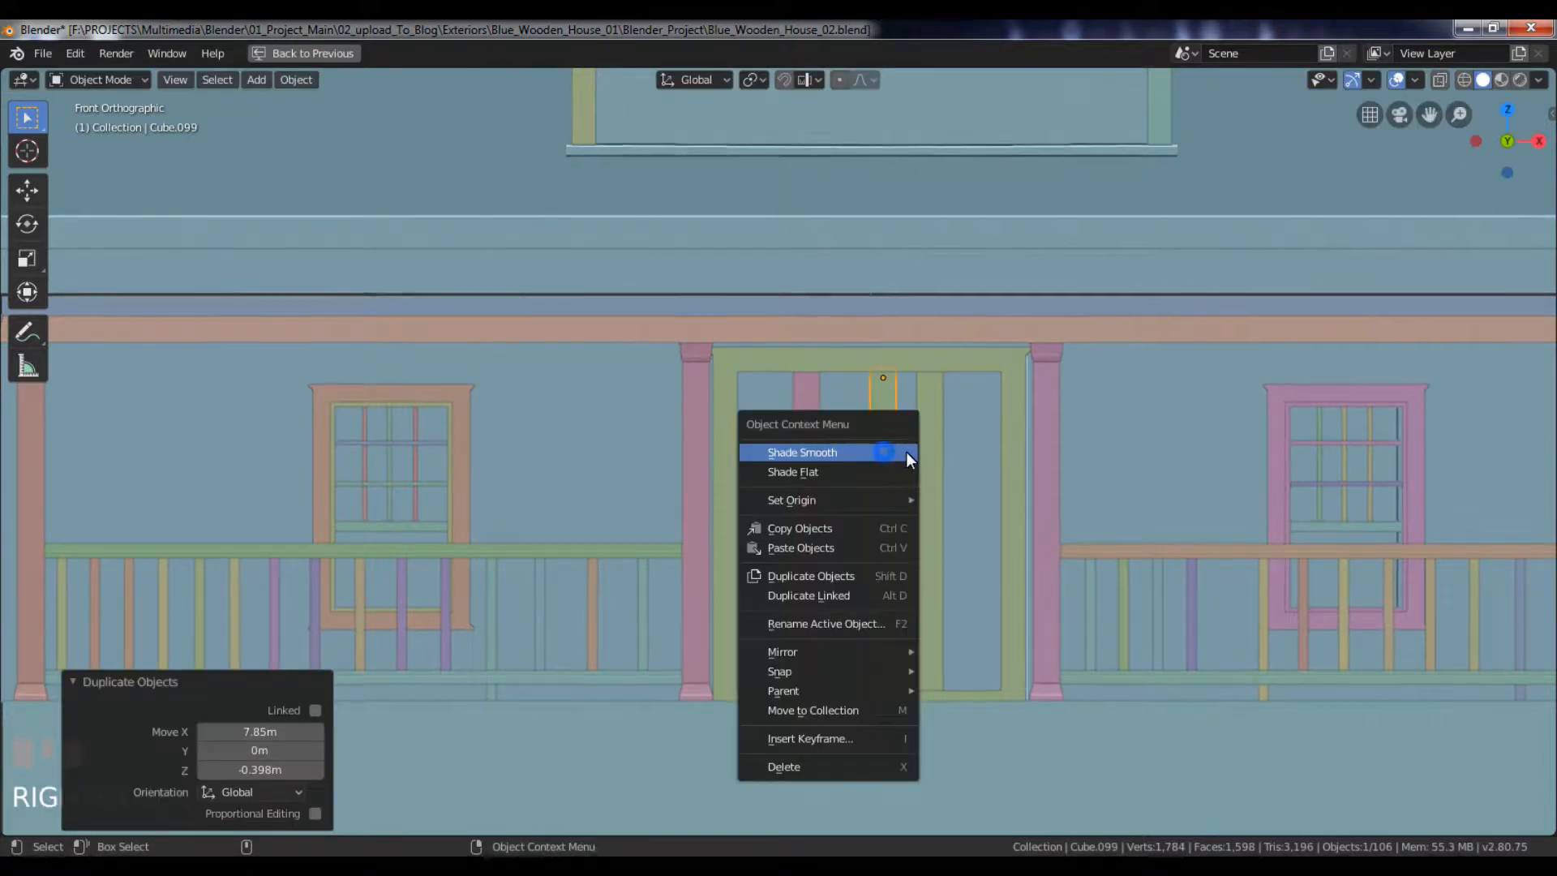
pyautogui.click(907, 498)
pyautogui.click(991, 522)
pyautogui.hotkey('ctrl', 'z')
# - Rotate the duplicated post 90° about the Y axis to make a horizontal rail
pyautogui.keyDown('alt'); pyautogui.moveTo(1055, 556); pyautogui.dragTo(962, 581); pyautogui.keyUp('alt')
pyautogui.press('r')
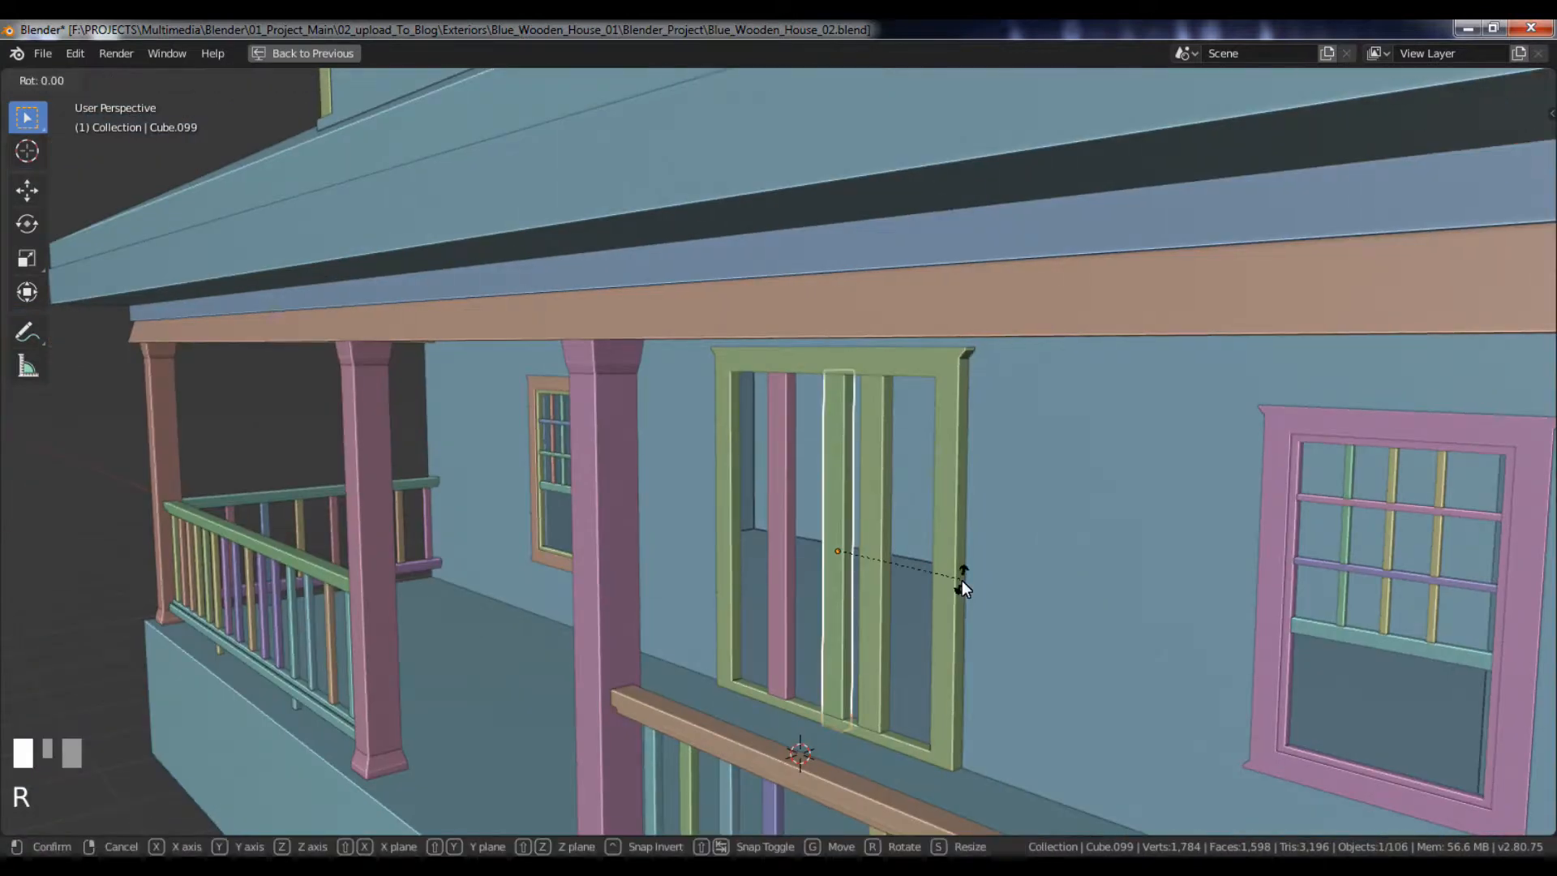
pyautogui.write('y')
pyautogui.write('90')
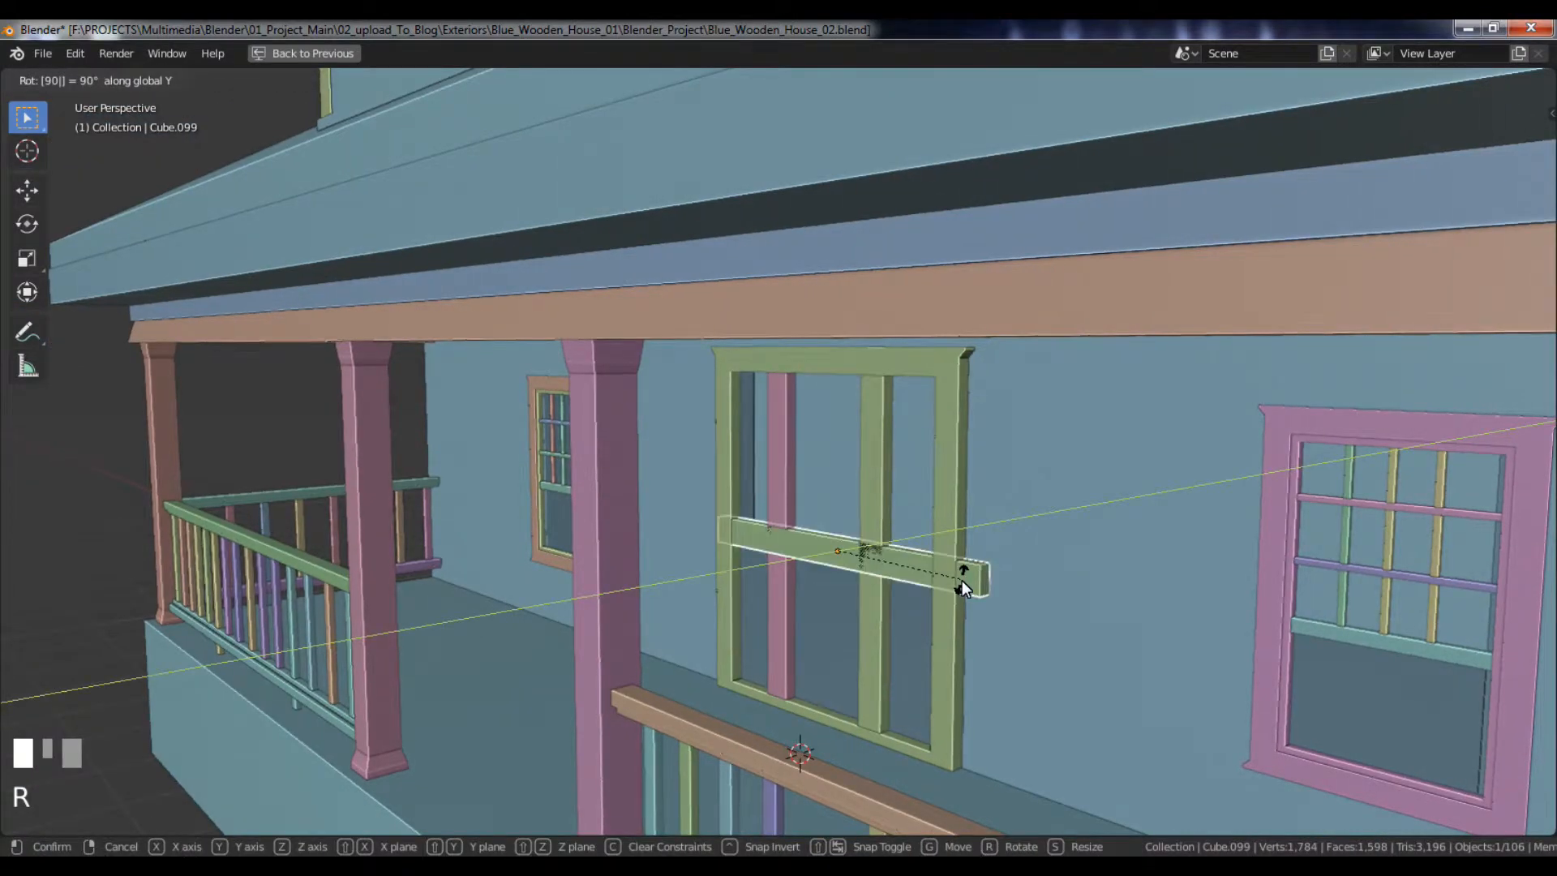
pyautogui.press('Return')
# - Raise the horizontal rail 12.6 m toward the frame's top, shifted -0.994 m in X, and scale it along X by 0.918
pyautogui.keyDown('alt'); pyautogui.moveTo(962, 581); pyautogui.dragTo(1068, 560); pyautogui.keyUp('alt')
pyautogui.press('KP_1')
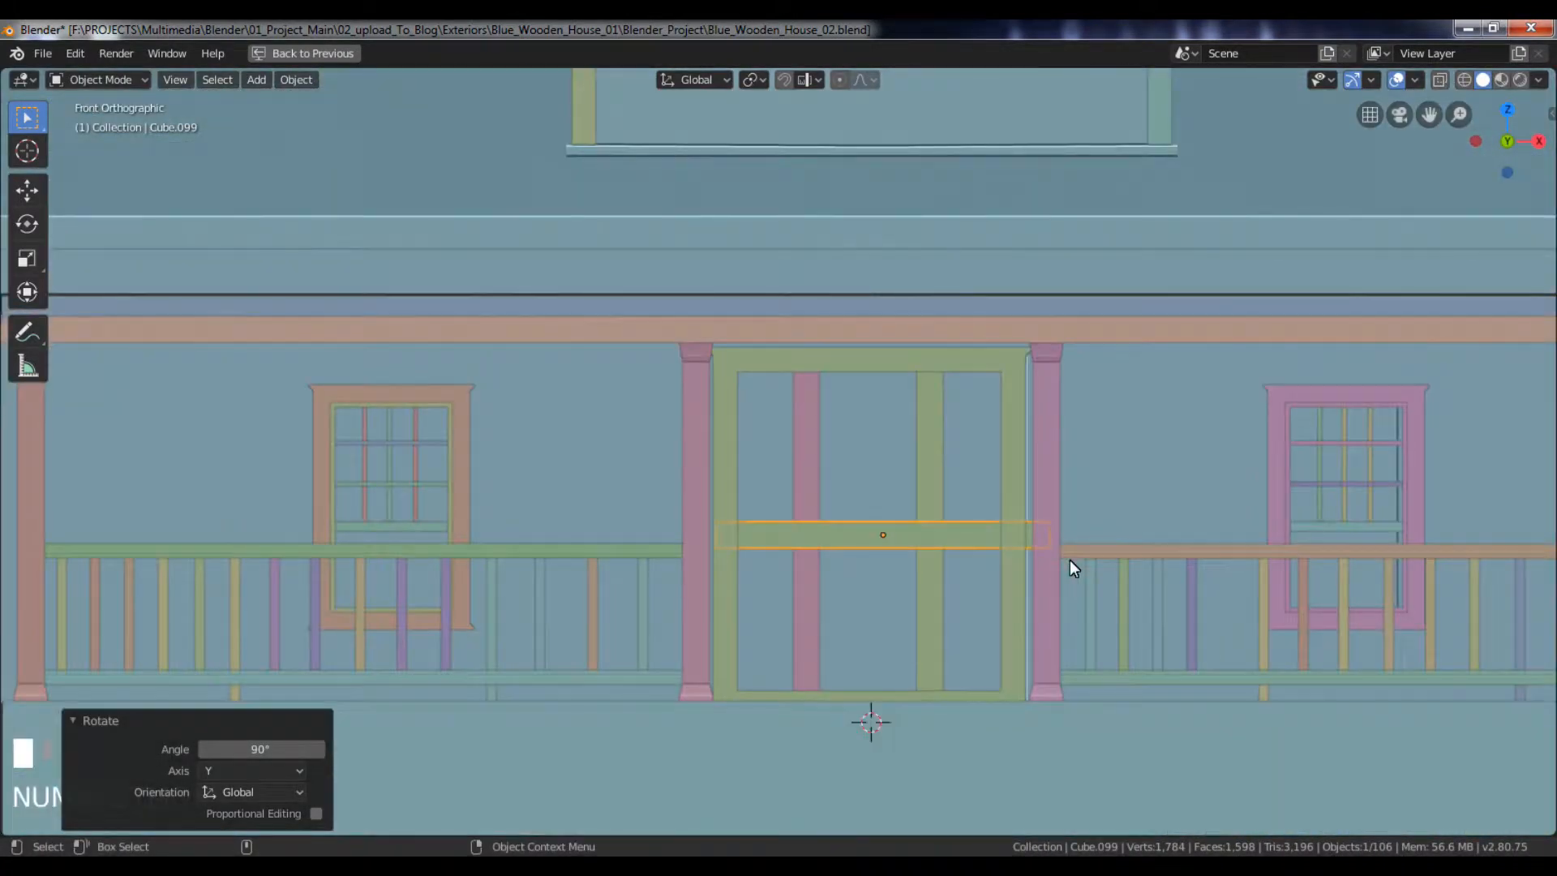
pyautogui.press('g')
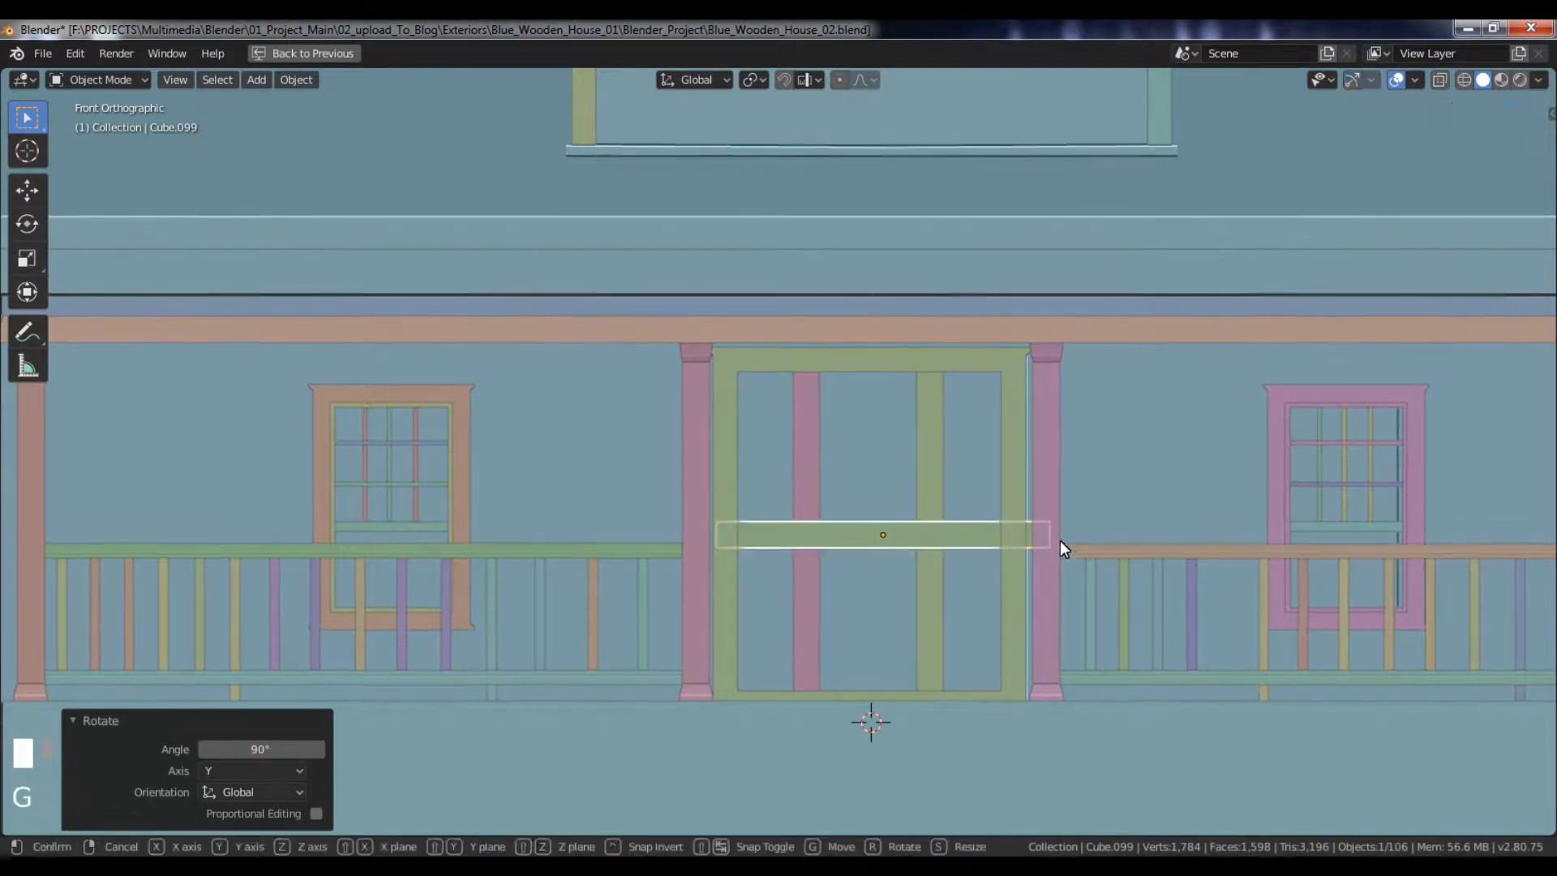
pyautogui.click(1059, 436)
pyautogui.press('s')
pyautogui.press('x')
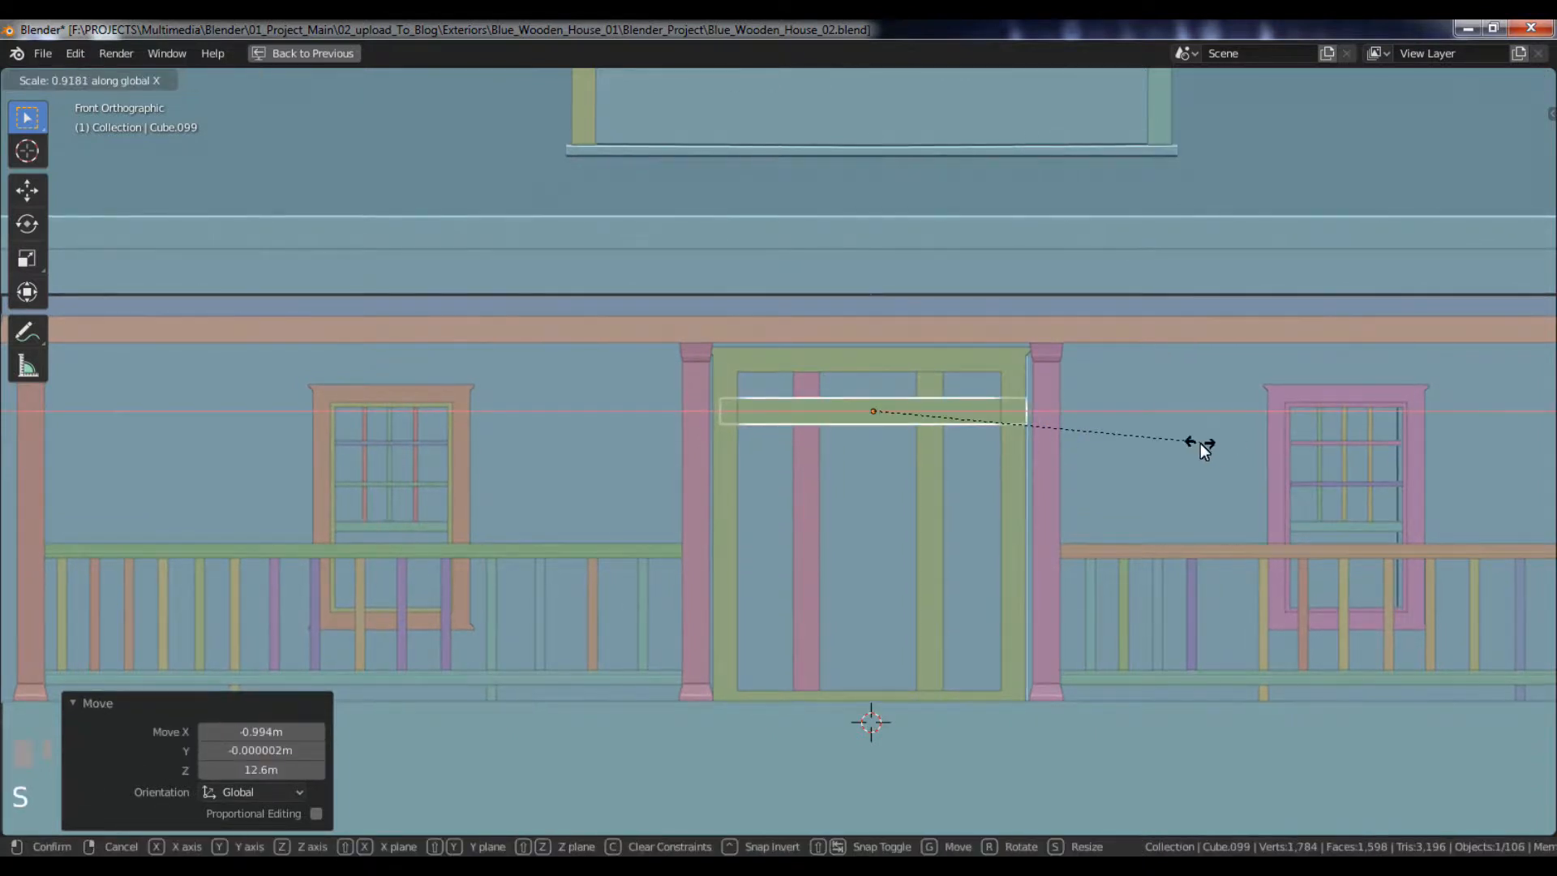
pyautogui.click(1201, 443)
# - Center the horizontal rail in the door frame with a -0.298 m X move, and lower it 2.68 m along Z
pyautogui.press('g')
pyautogui.press('x')
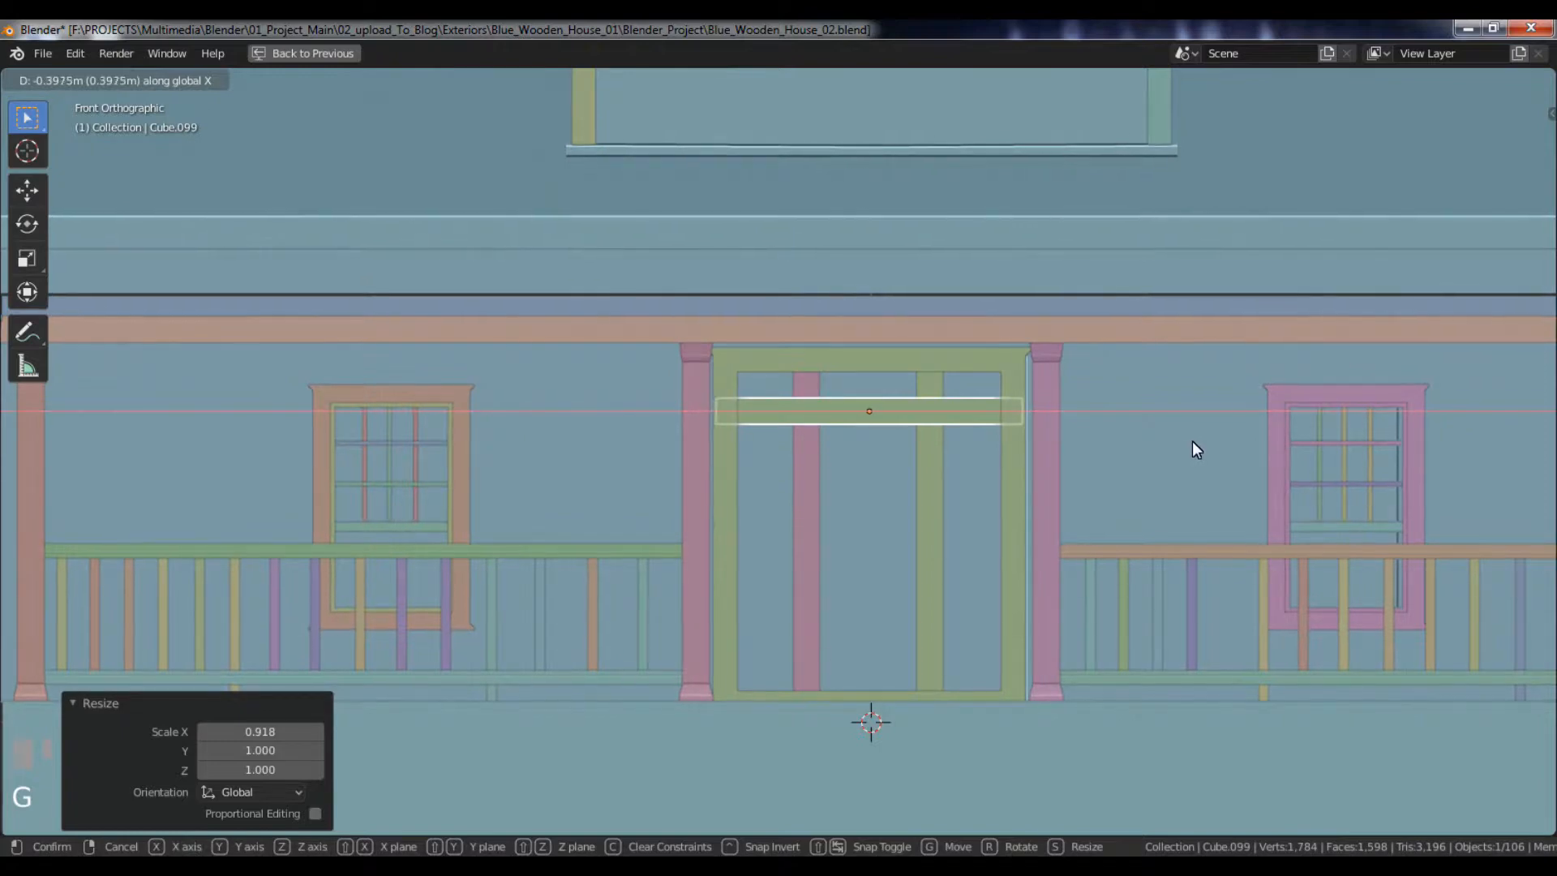
pyautogui.click(1192, 441)
pyautogui.press('g')
pyautogui.press('z')
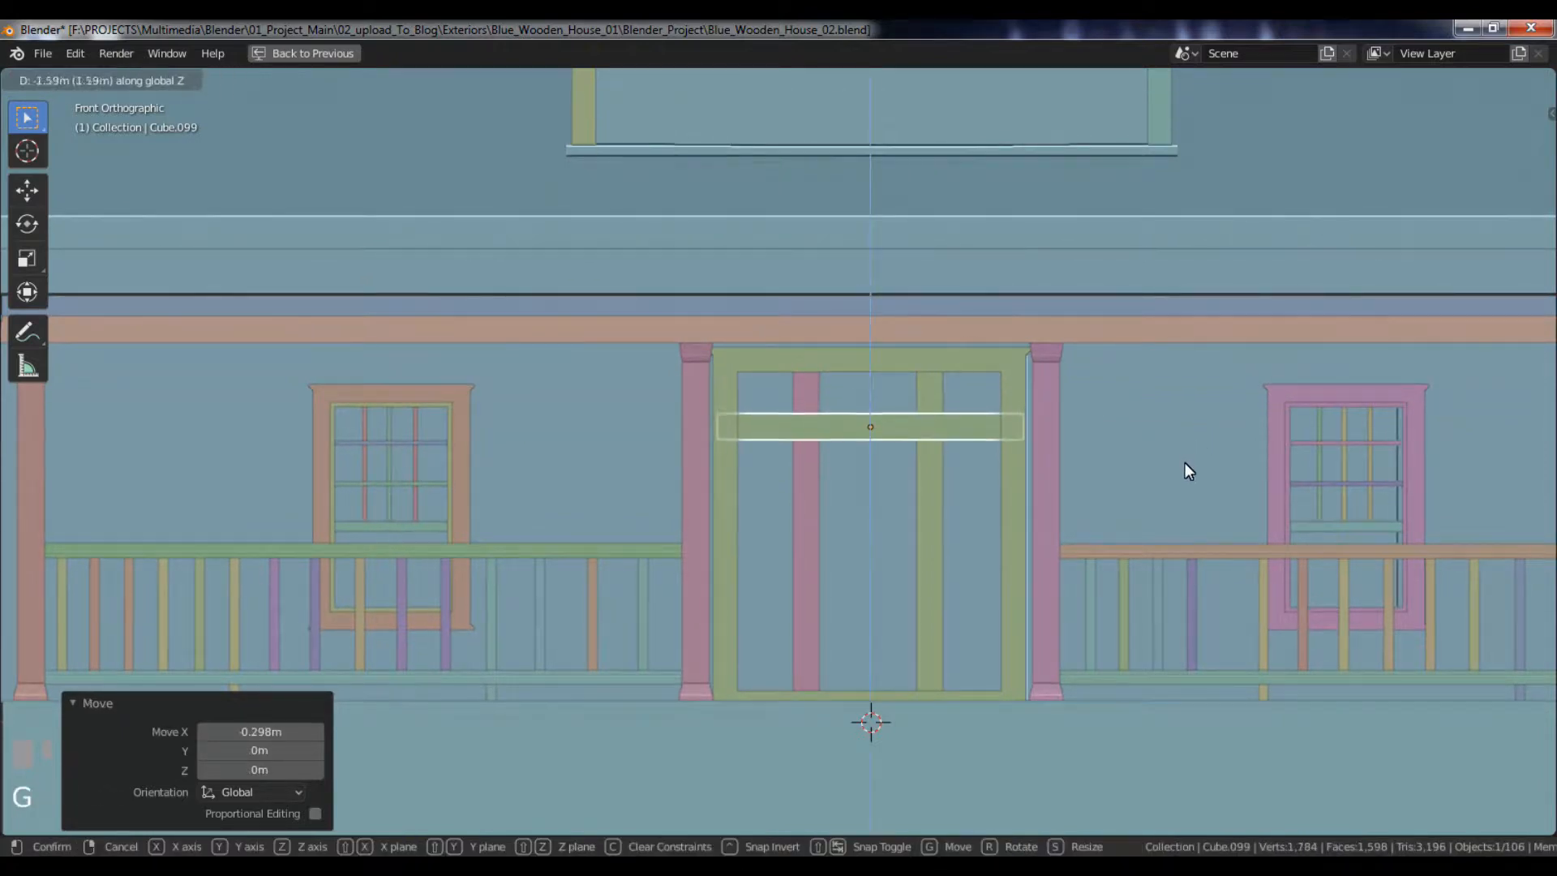
pyautogui.click(1158, 475)
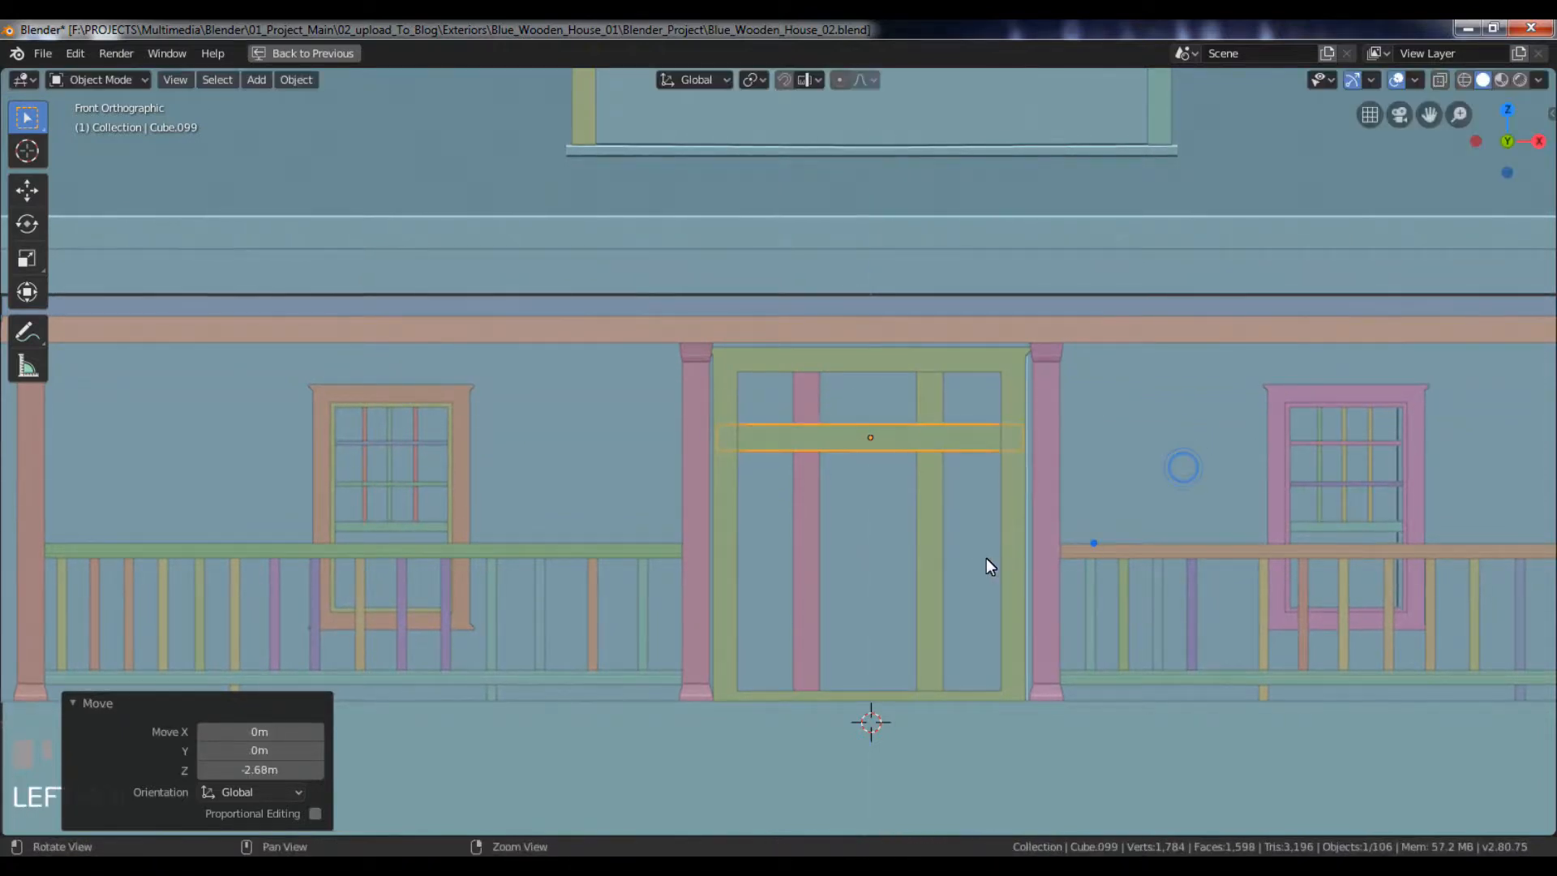
# - With X-ray on, move the rail's right-end vertices -23.3 m along X to the left vertical post, and return to Object Mode
pyautogui.keyDown('alt'); pyautogui.moveTo(986, 558); pyautogui.dragTo(939, 563); pyautogui.keyUp('alt')
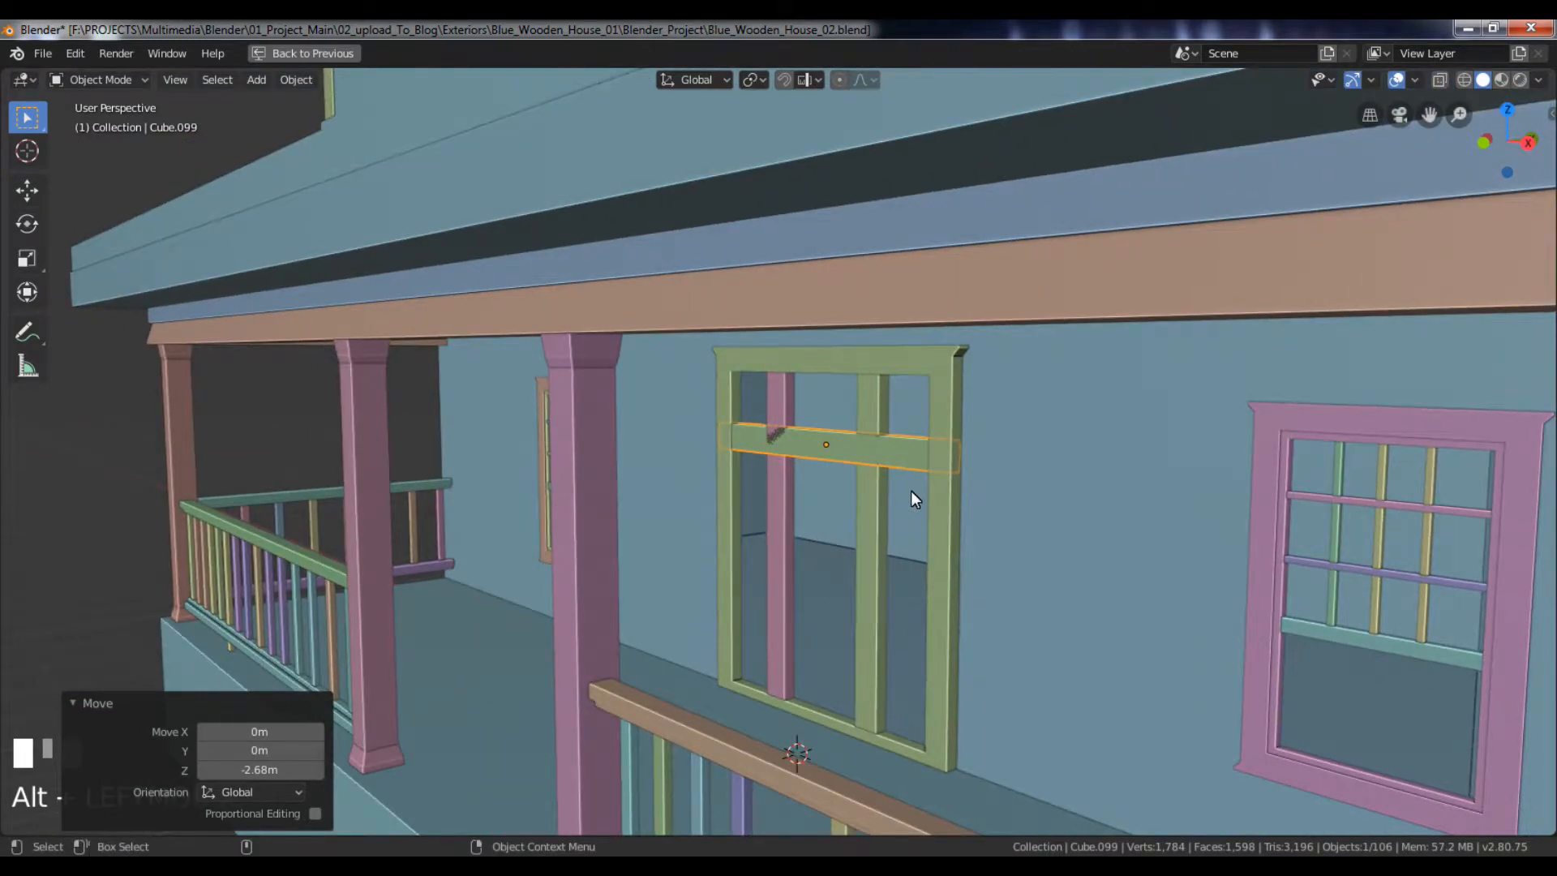
pyautogui.keyDown('alt'); pyautogui.moveTo(914, 498); pyautogui.dragTo(927, 451); pyautogui.keyUp('alt')
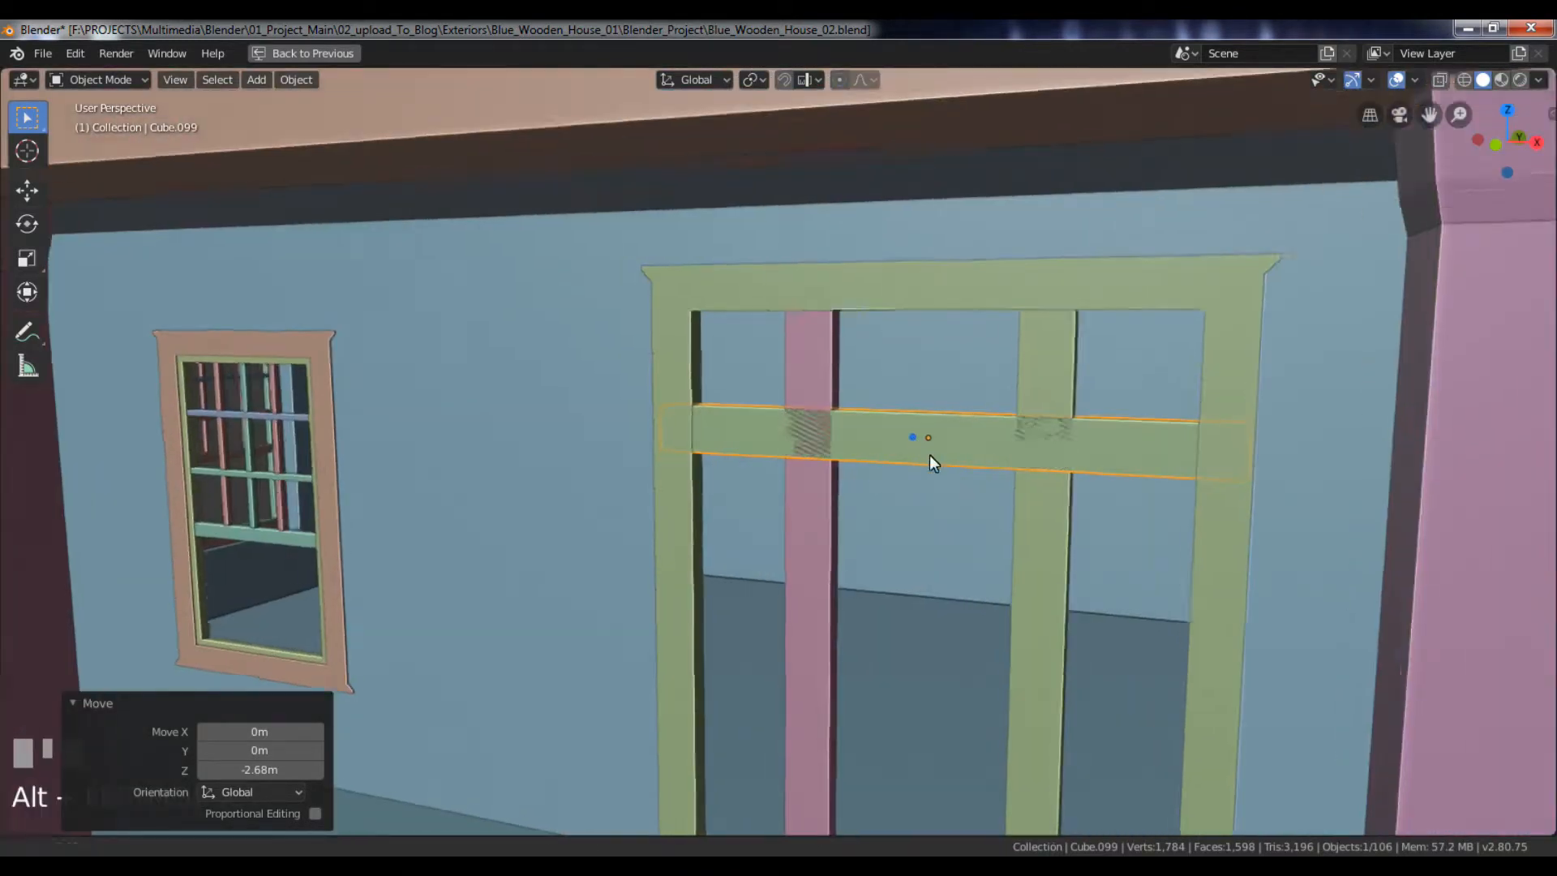
pyautogui.scroll(3, 946, 504)
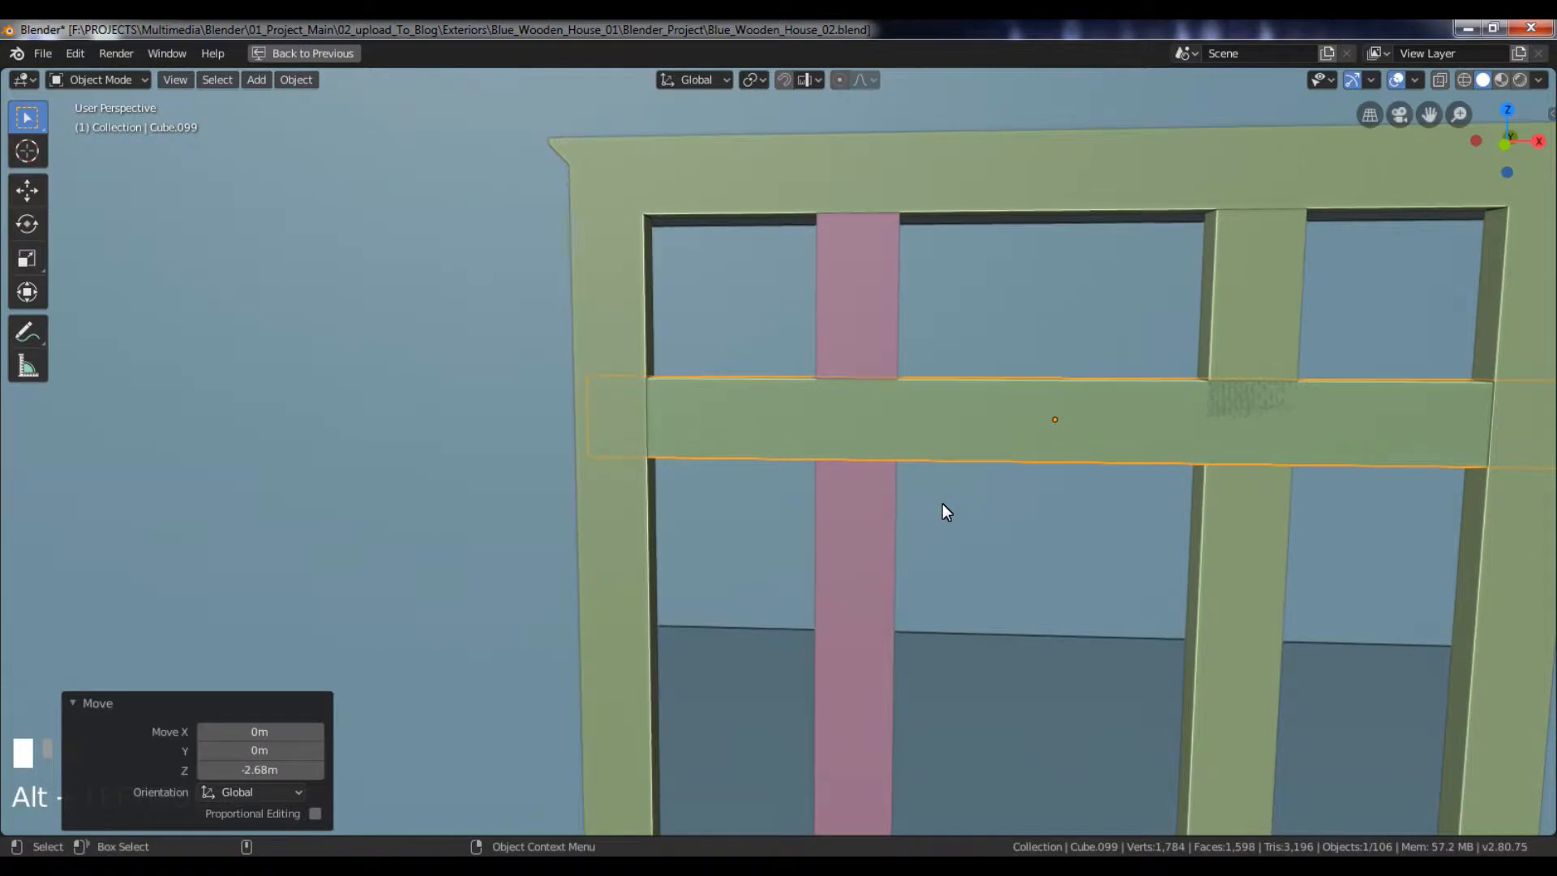
pyautogui.press('KP_1')
pyautogui.scroll(-3, 944, 504)
pyautogui.press('Tab')
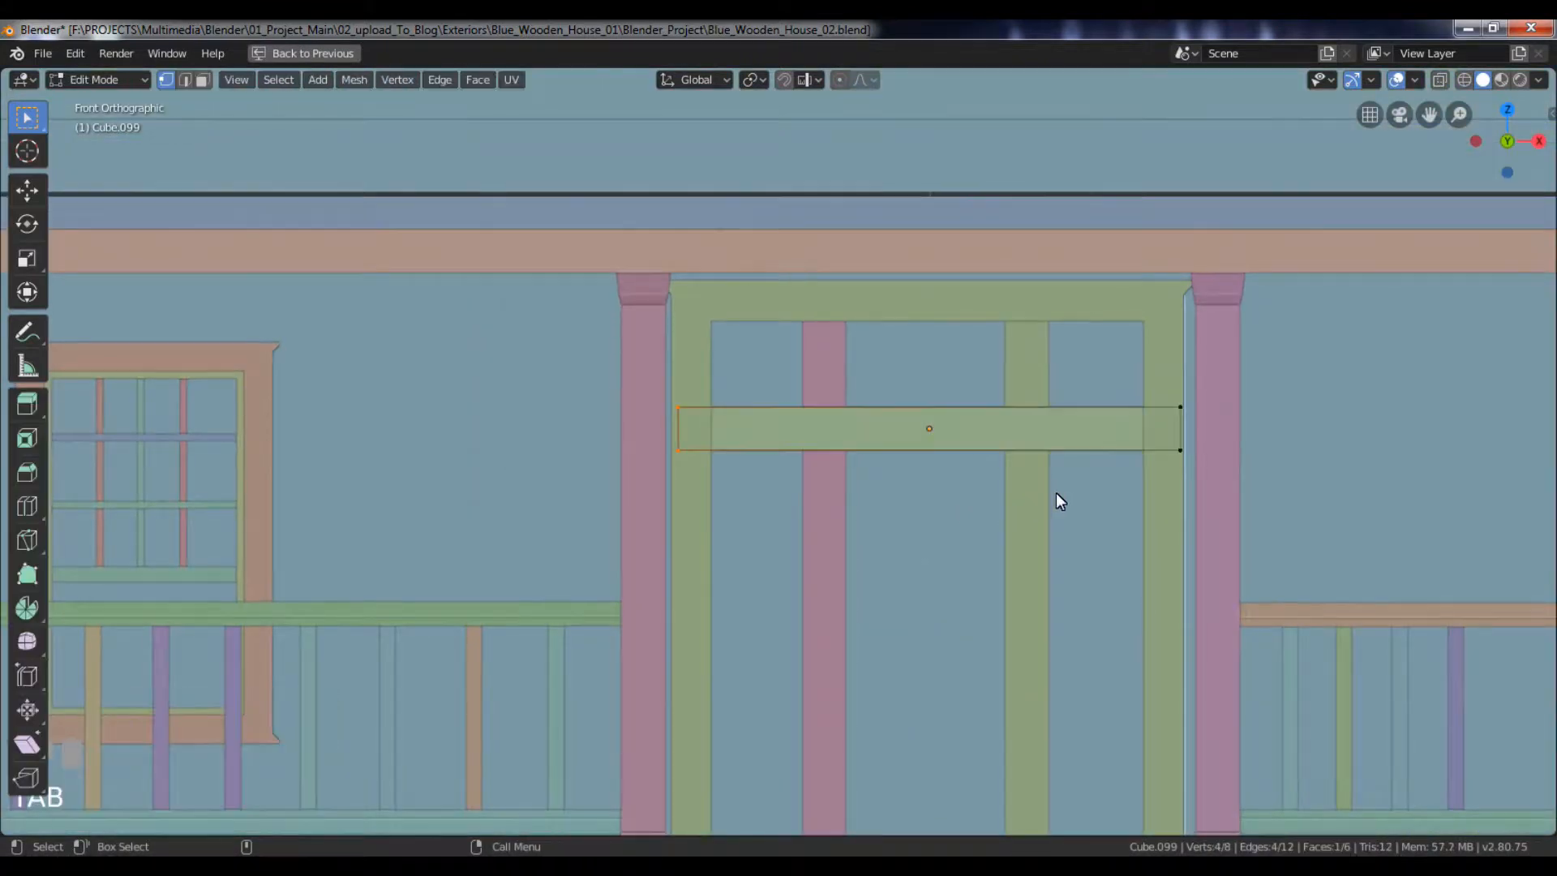
pyautogui.click(1439, 81)
pyautogui.moveTo(1069, 397); pyautogui.dragTo(1234, 532)
pyautogui.press('g')
pyautogui.press('x')
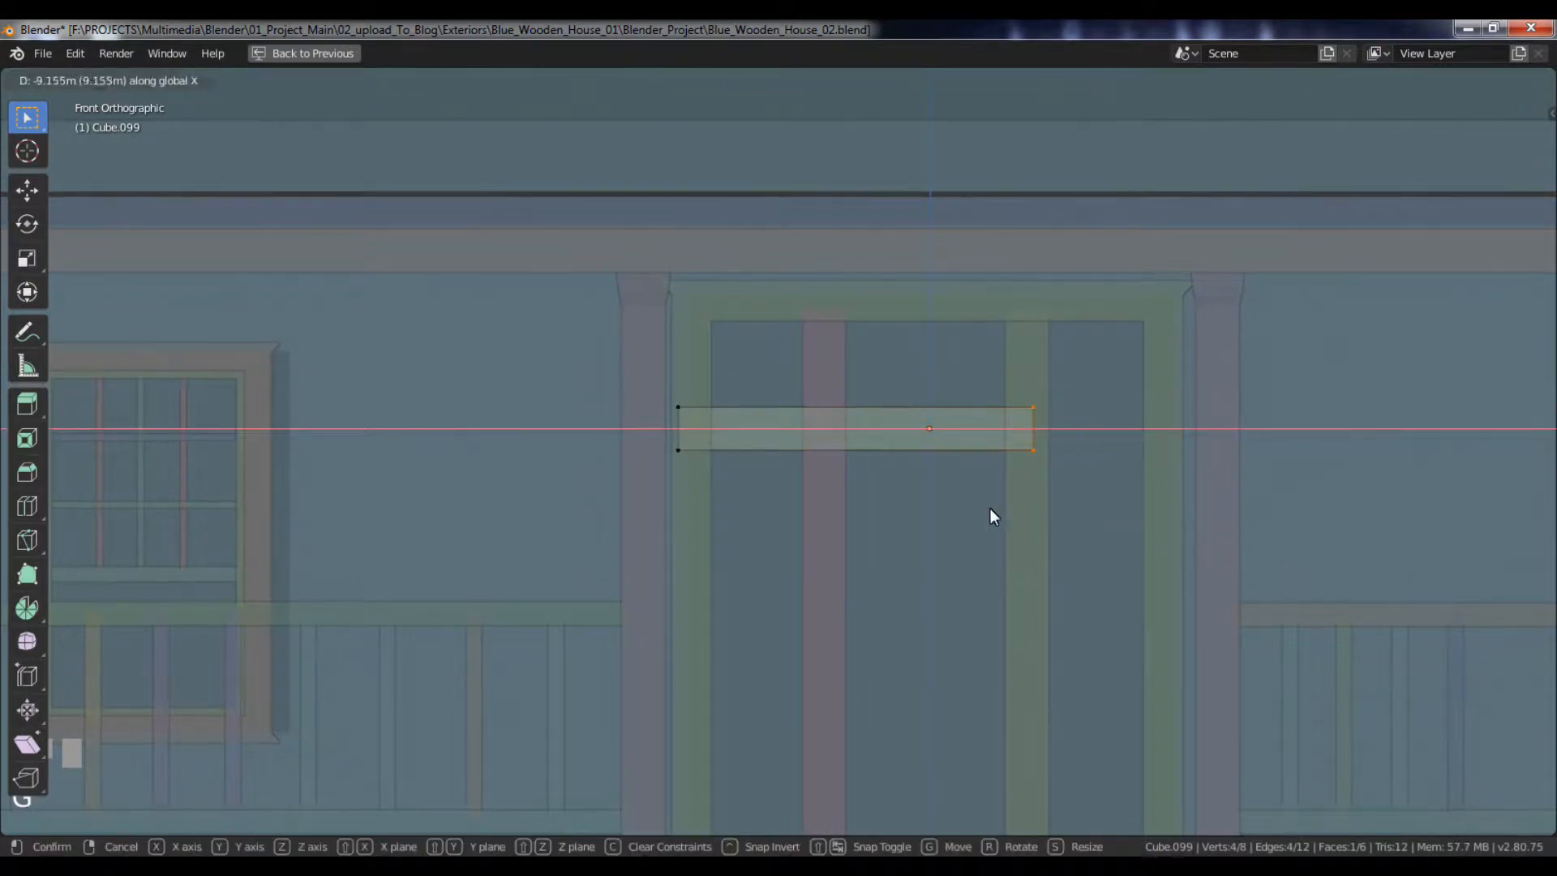
pyautogui.click(861, 497)
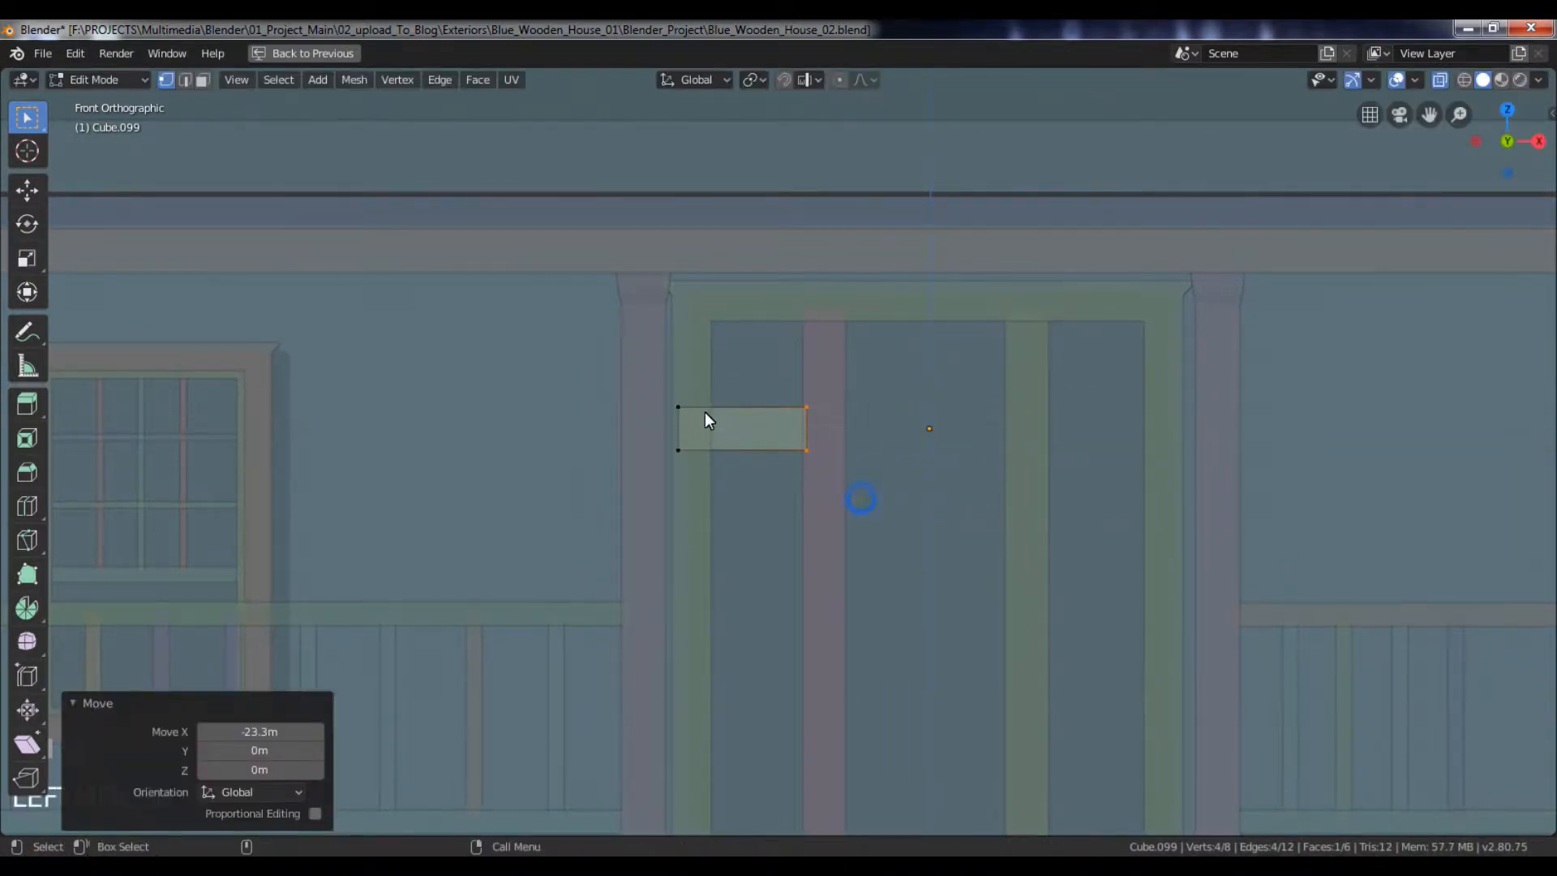
pyautogui.press('Tab')
# - Duplicate the short rail about 10.1 m along X and extend its right end about 2.3 m to the right vertical post
pyautogui.hotkey('shift', 'd')
pyautogui.press('x')
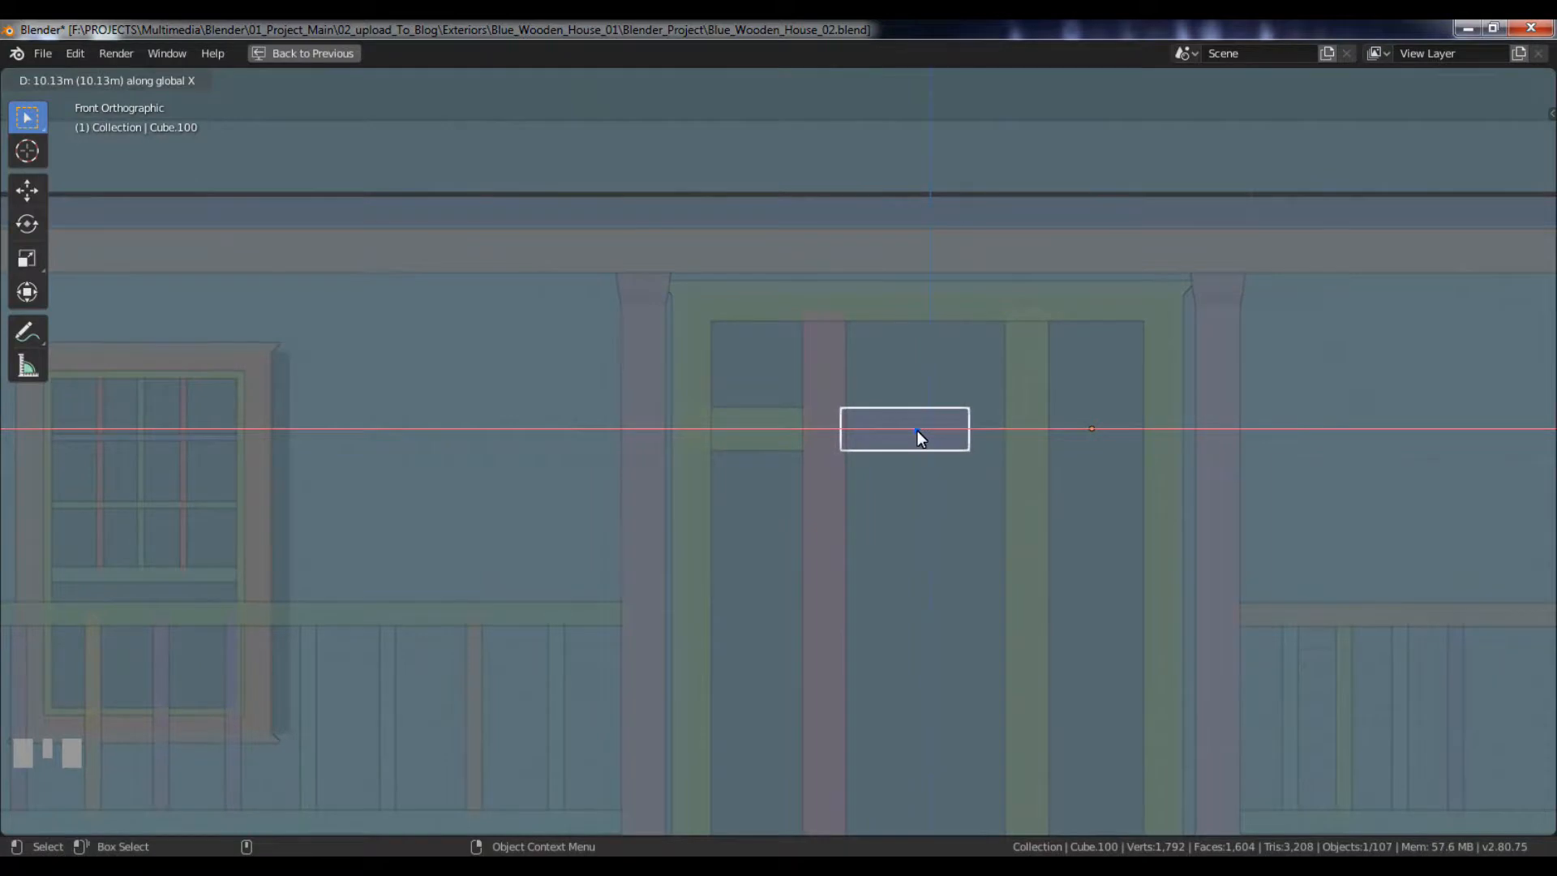
pyautogui.click(916, 430)
pyautogui.press('Tab')
pyautogui.press('g')
pyautogui.press('x')
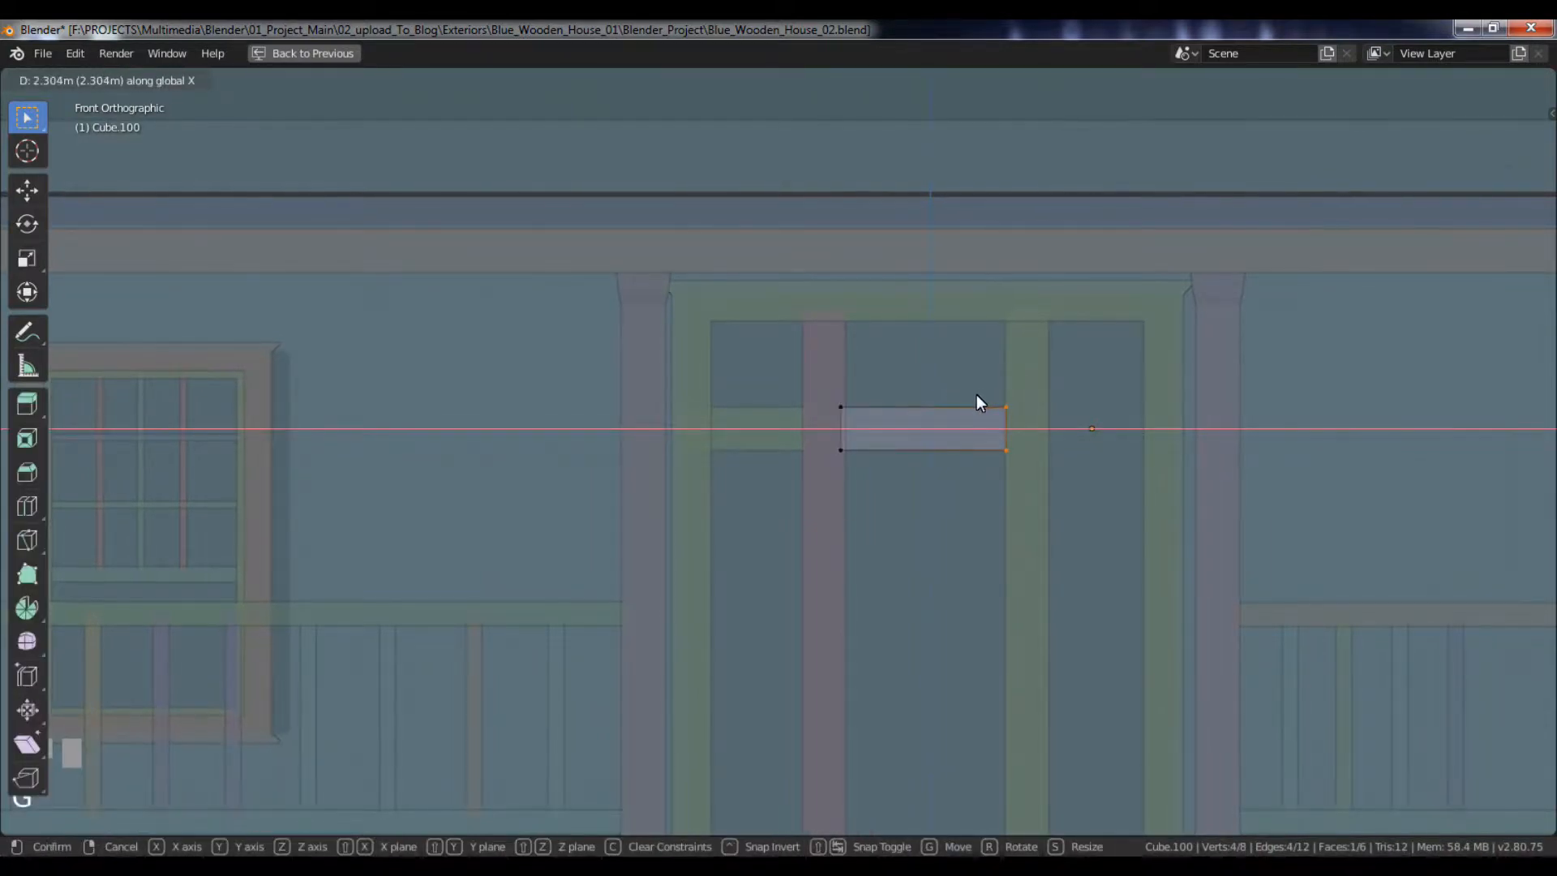
pyautogui.click(980, 395)
pyautogui.press('Tab')
# - Duplicate the middle rail about 12.7 m along X and pull its right end back about 3.6 m into the frame's right jamb
pyautogui.hotkey('shift', 'd')
pyautogui.press('x')
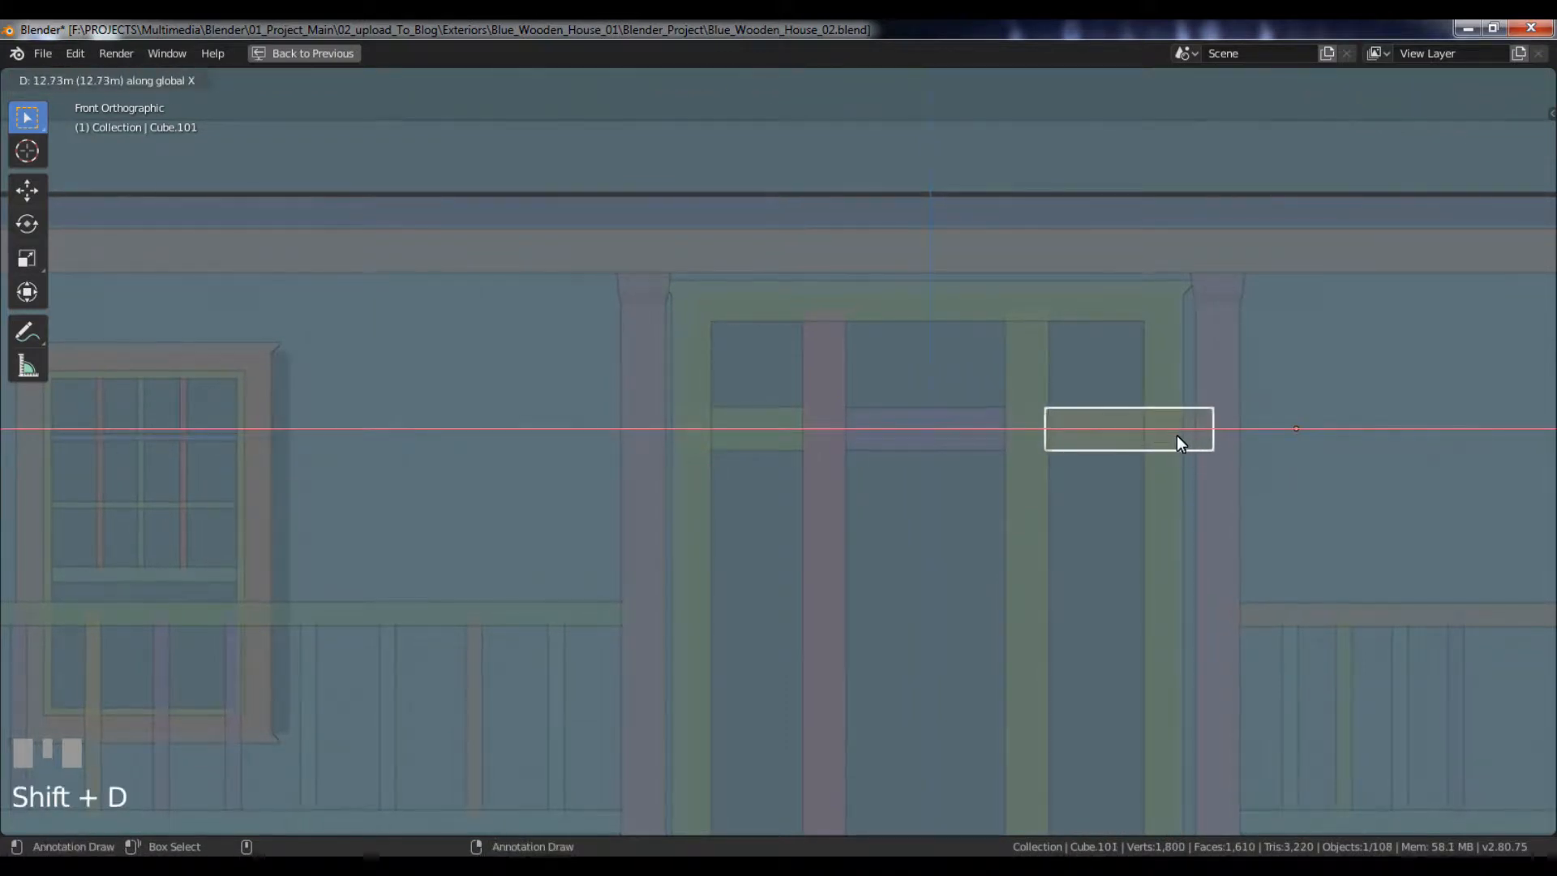
pyautogui.click(1175, 436)
pyautogui.press('Tab')
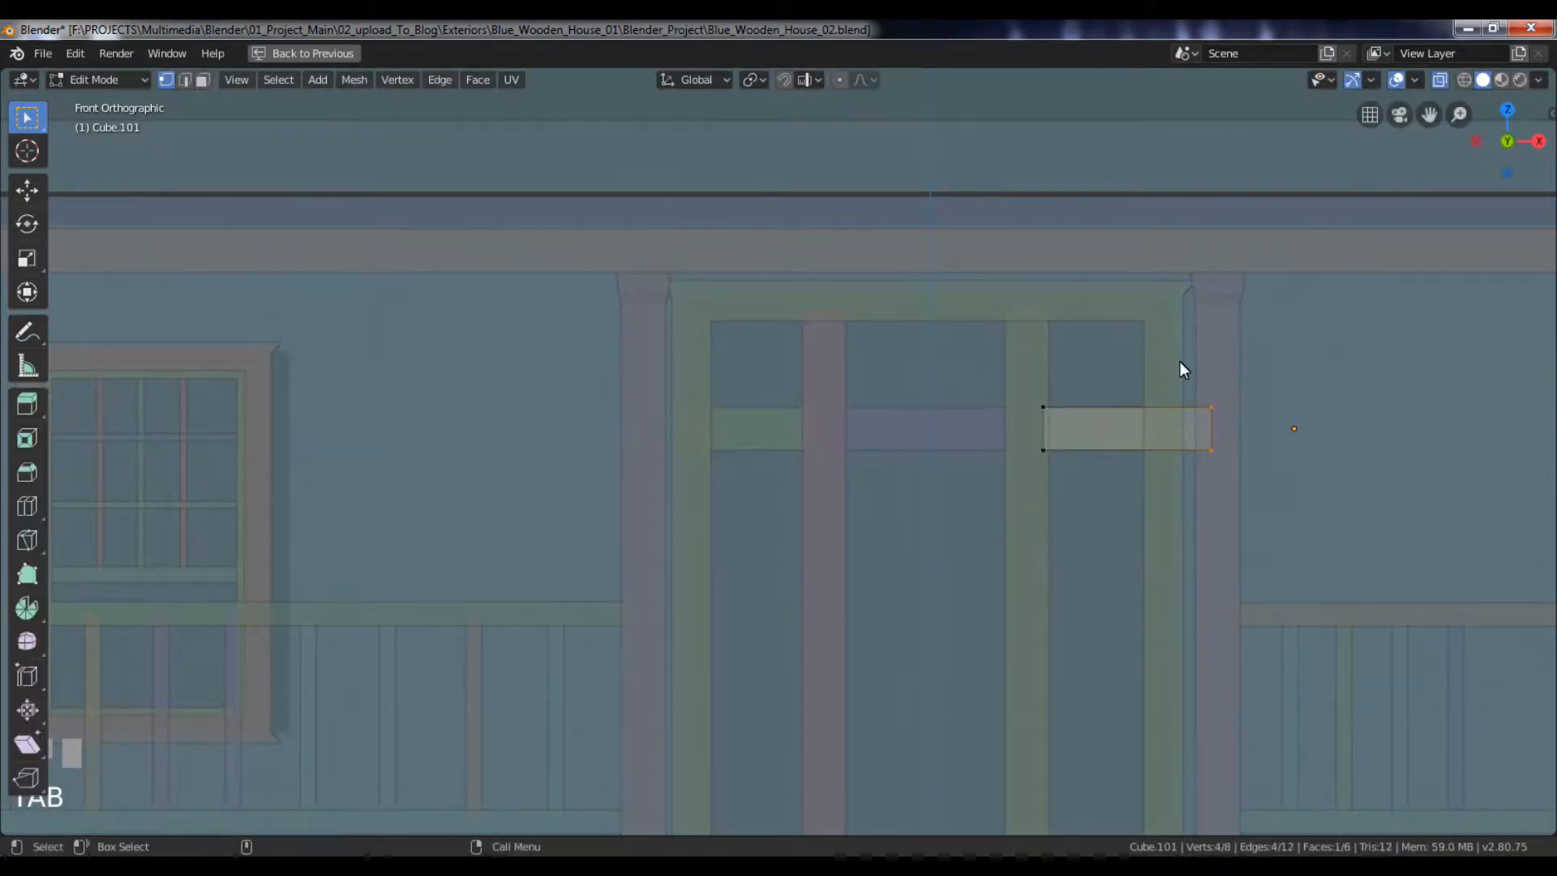
pyautogui.press('g')
pyautogui.press('x')
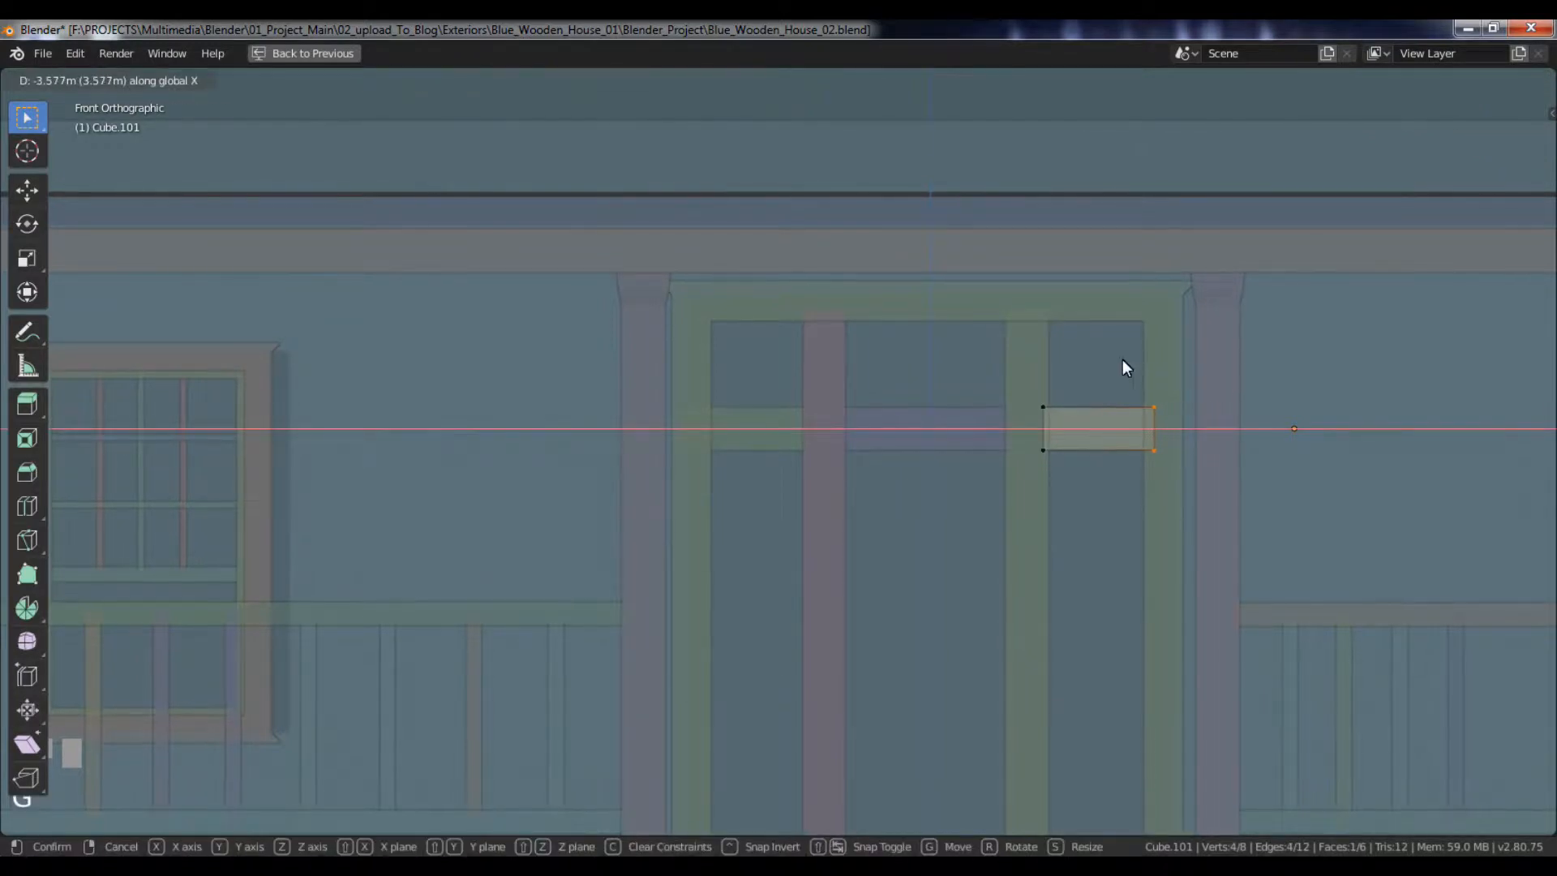
pyautogui.click(1117, 359)
pyautogui.press('Tab')
# - Turn off X-ray so the door frame and its rails display as solid
pyautogui.keyDown('alt'); pyautogui.moveTo(1181, 411); pyautogui.dragTo(1098, 404); pyautogui.keyUp('alt')
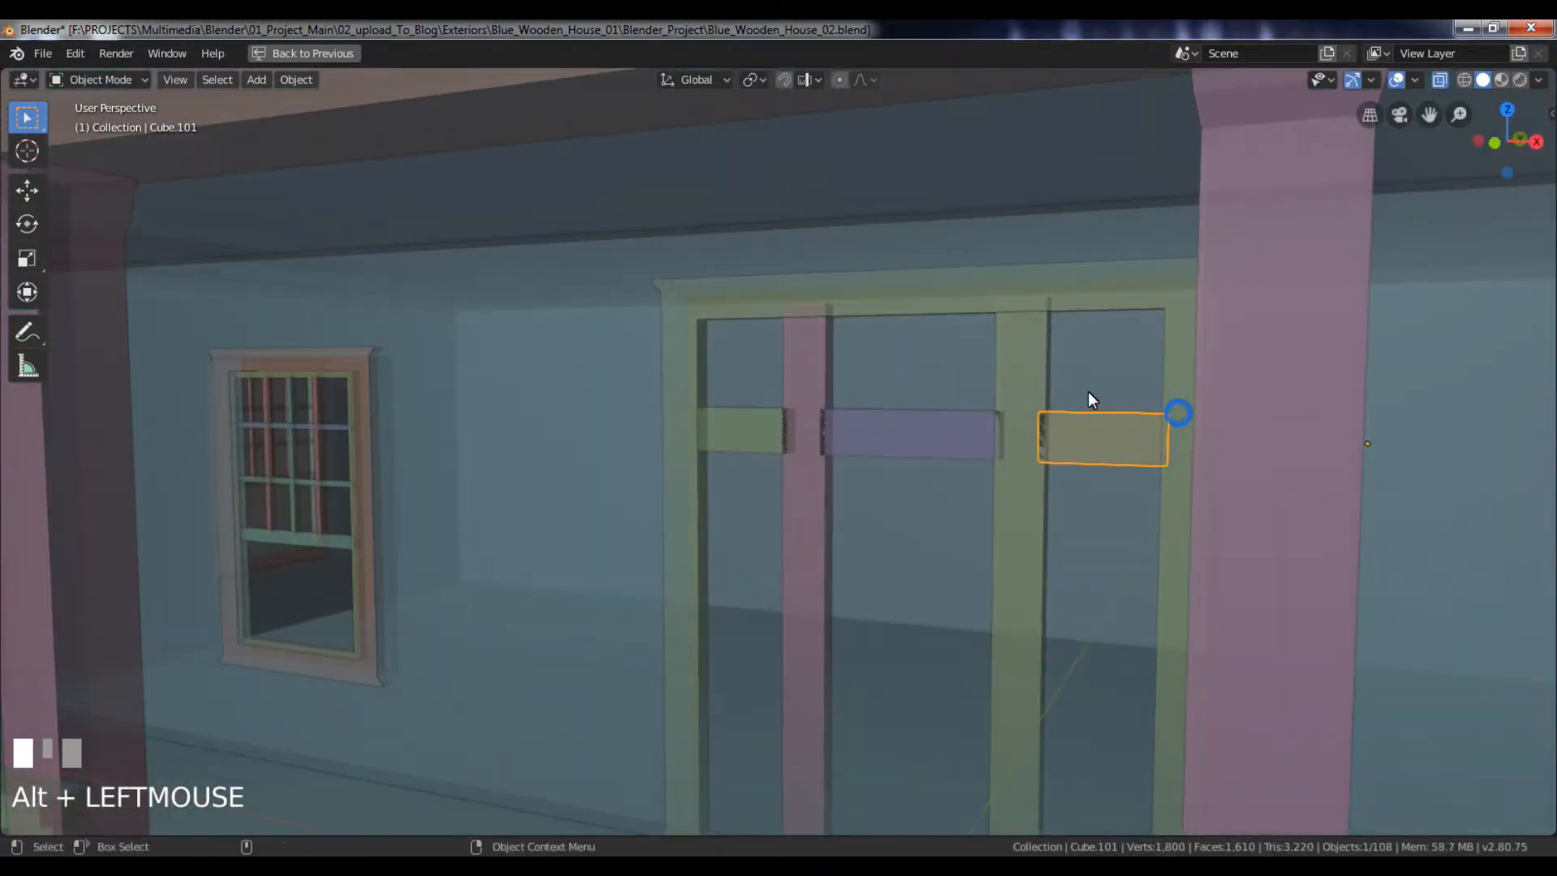
pyautogui.click(1428, 87)
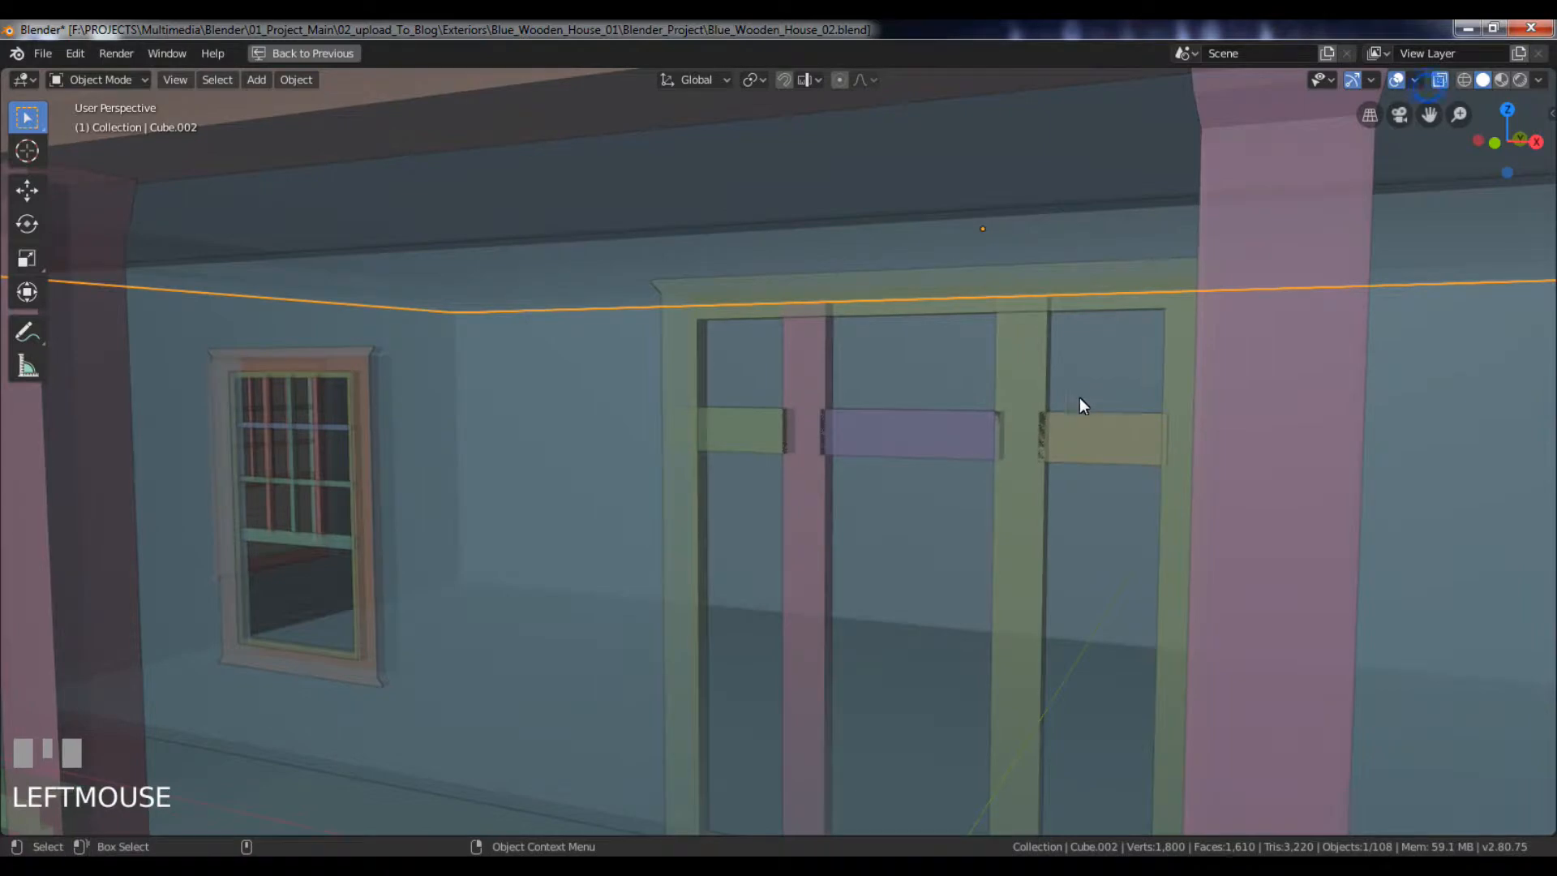
pyautogui.click(1434, 91)
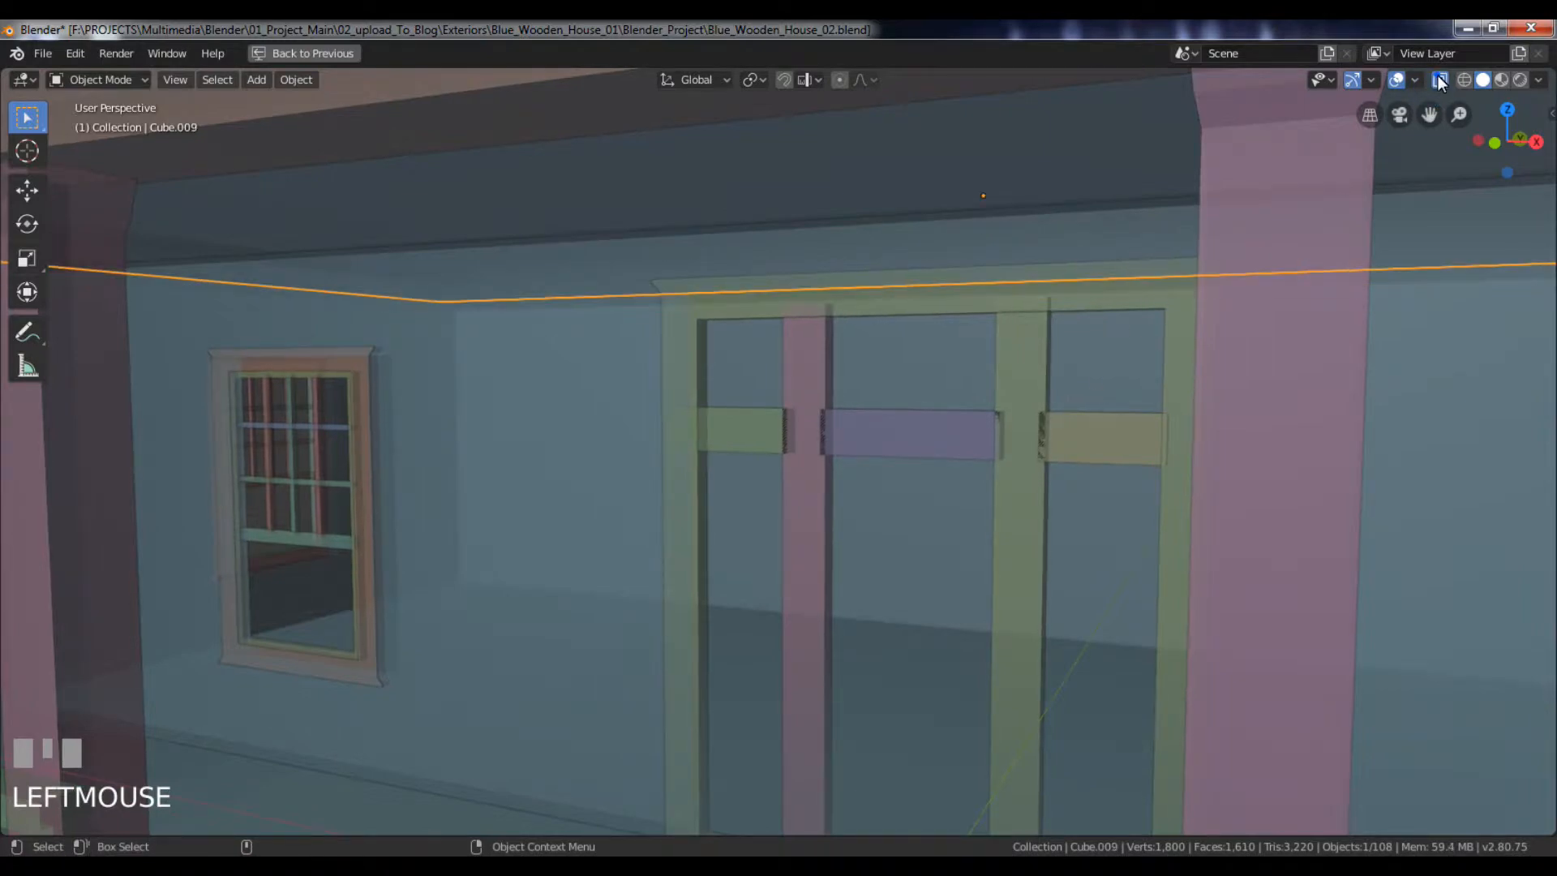
pyautogui.click(1438, 79)
# - Select all three short horizontal rails and scale them down along Y so they sit behind the faces of the vertical posts
pyautogui.keyDown('alt'); pyautogui.moveTo(1099, 344); pyautogui.dragTo(907, 412); pyautogui.keyUp('alt')
pyautogui.keyDown('alt'); pyautogui.moveTo(913, 410); pyautogui.dragTo(972, 538, button='right'); pyautogui.keyUp('alt')
pyautogui.keyDown('alt'); pyautogui.moveTo(963, 538); pyautogui.dragTo(1074, 606); pyautogui.keyUp('alt')
pyautogui.click(1127, 611)
pyautogui.keyDown('shift'); pyautogui.click(864, 517); pyautogui.keyUp('shift')
pyautogui.keyDown('shift'); pyautogui.click(680, 391); pyautogui.keyUp('shift')
pyautogui.press('s')
pyautogui.press('y')
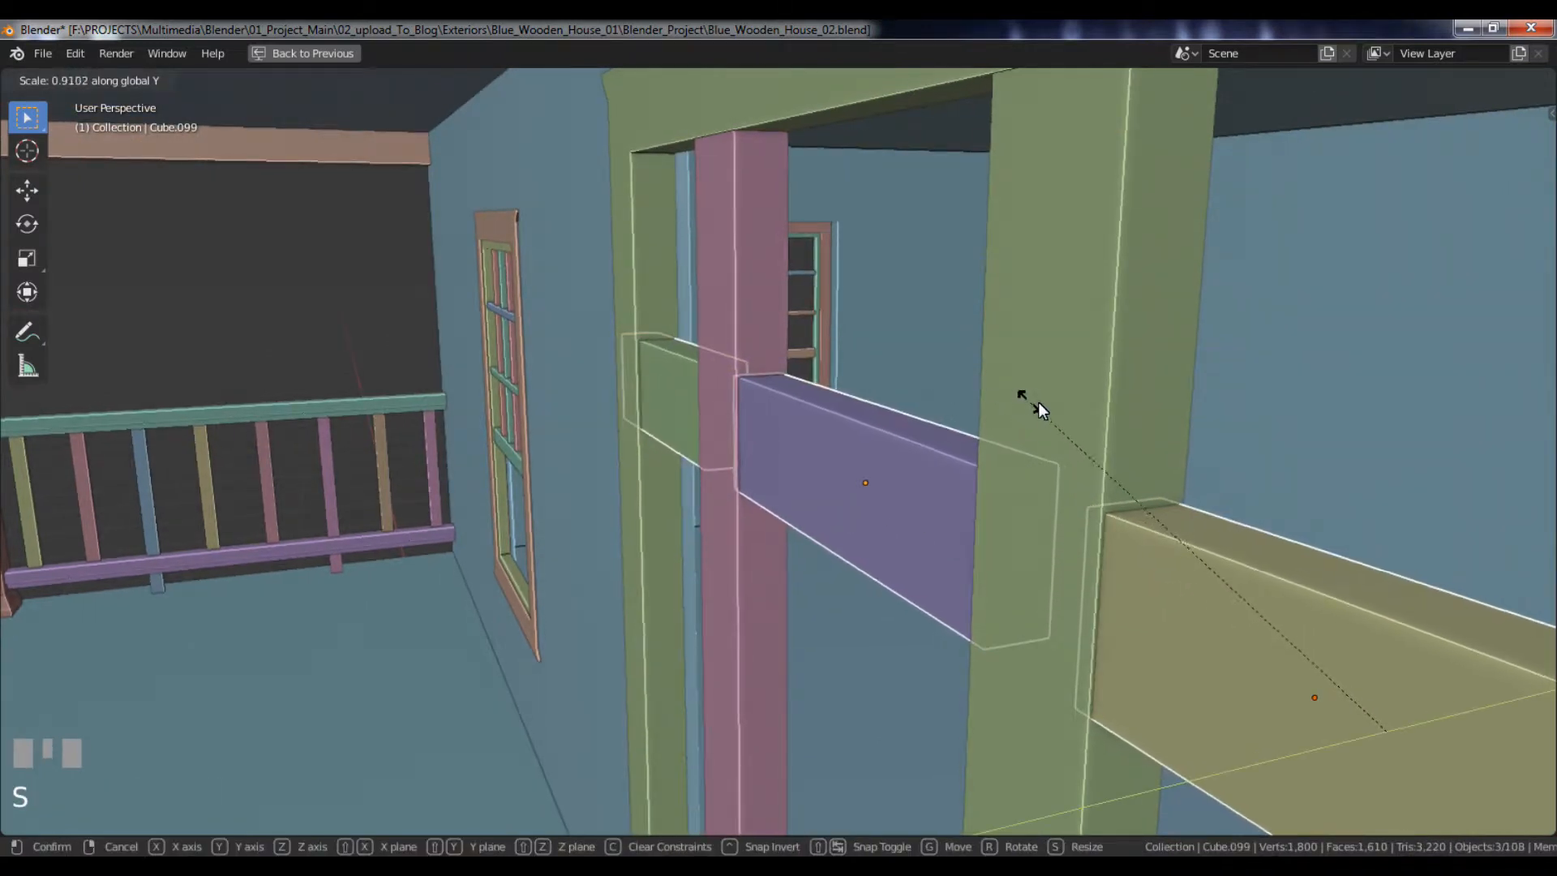
pyautogui.click(1075, 421)
pyautogui.keyDown('alt'); pyautogui.moveTo(1276, 429); pyautogui.dragTo(943, 420, button='right'); pyautogui.keyUp('alt')
pyautogui.keyDown('alt'); pyautogui.moveTo(930, 421); pyautogui.dragTo(1068, 450); pyautogui.keyUp('alt')
pyautogui.click(1054, 504)
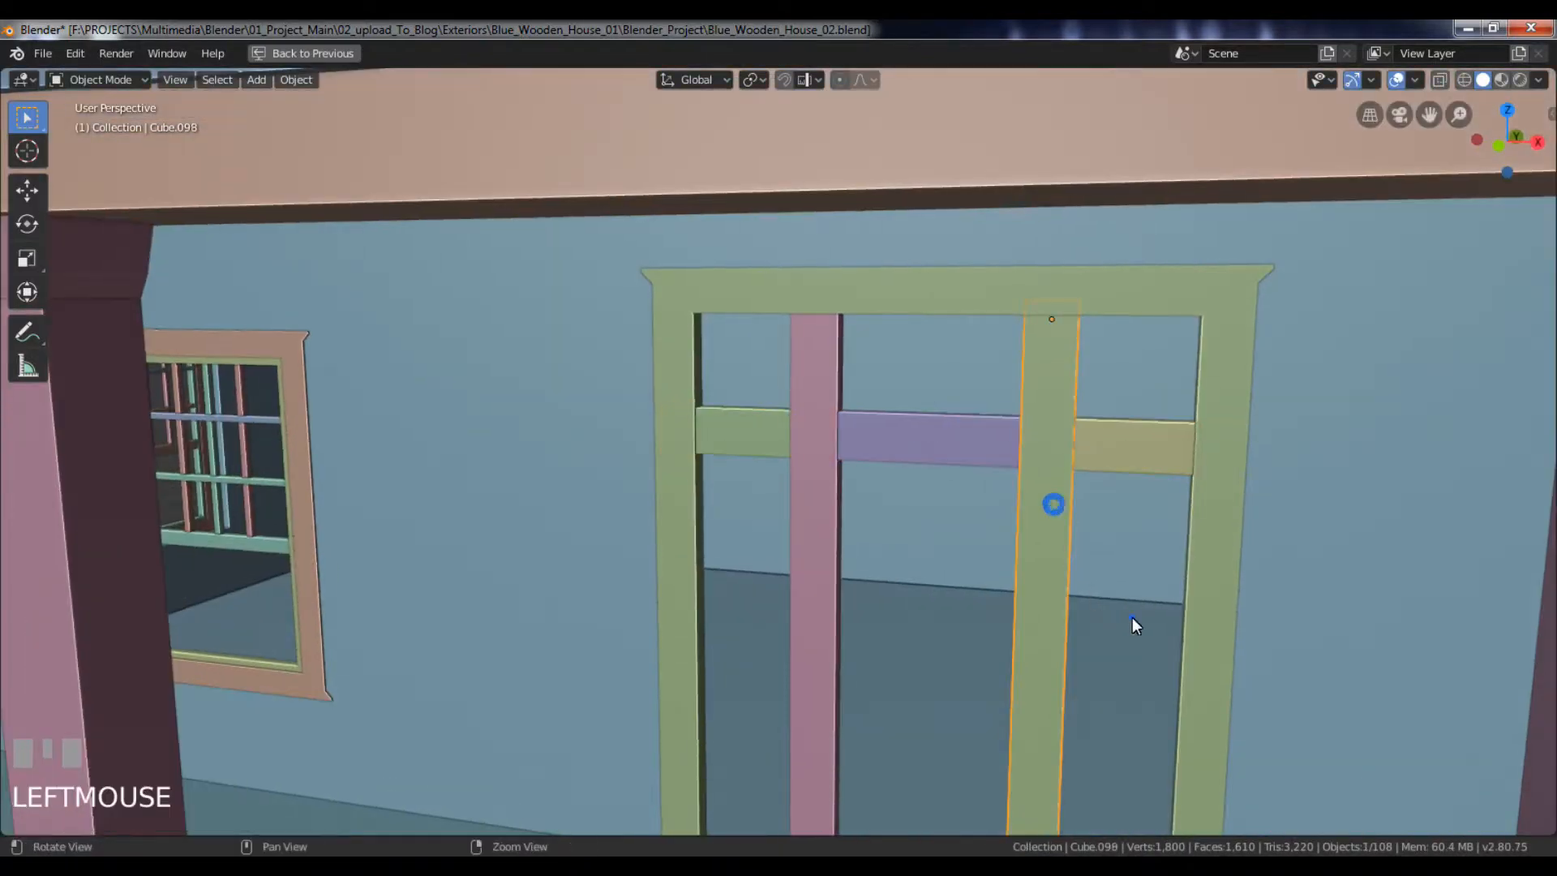
pyautogui.keyDown('alt'); pyautogui.moveTo(1132, 625); pyautogui.dragTo(914, 424, button='right'); pyautogui.keyUp('alt')
pyautogui.keyDown('alt'); pyautogui.moveTo(913, 424); pyautogui.dragTo(959, 399); pyautogui.keyUp('alt')
pyautogui.click(785, 442)
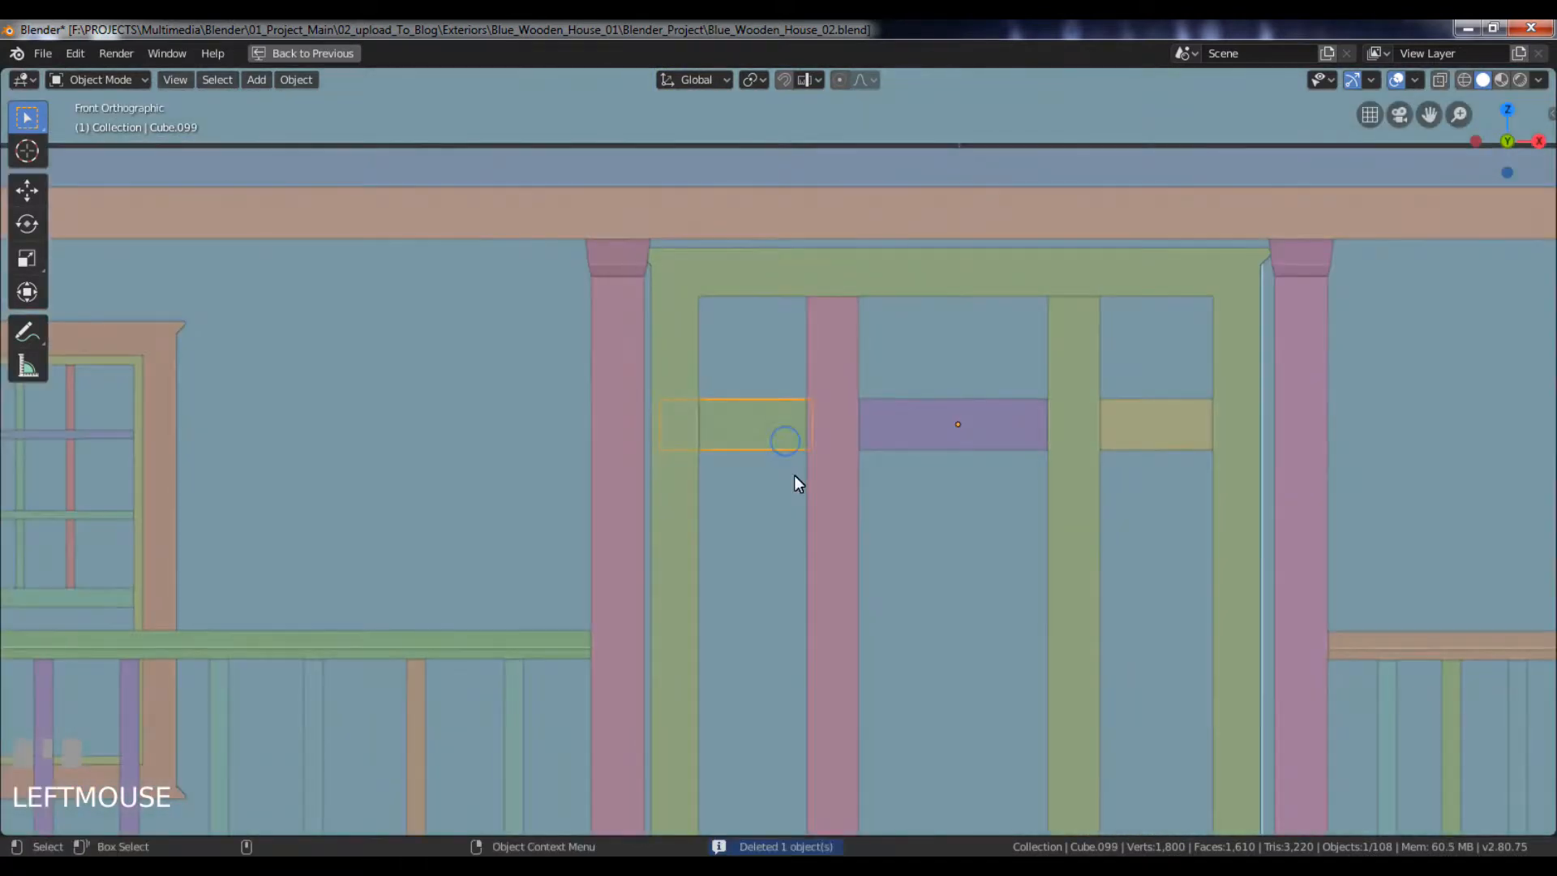
pyautogui.hotkey('shift', 'd')
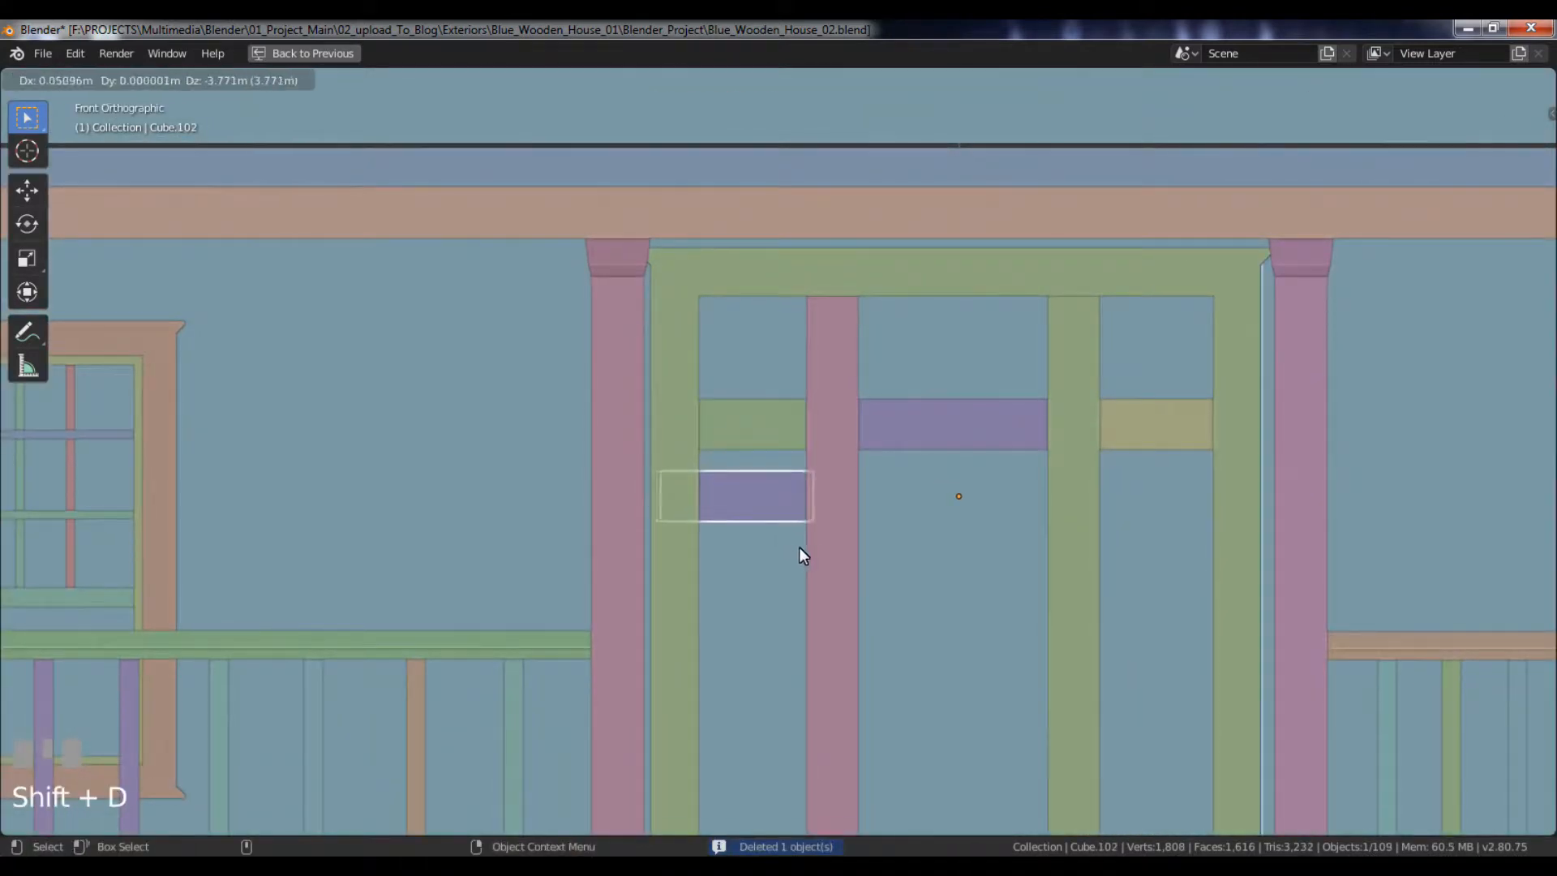
pyautogui.click(800, 548)
pyautogui.hotkey('ctrl', 'z')
# - Duplicate the left short rail 2.7 m down along Z and set the duplicate's origin to its geometry
pyautogui.hotkey('shift', 'd')
pyautogui.press('z')
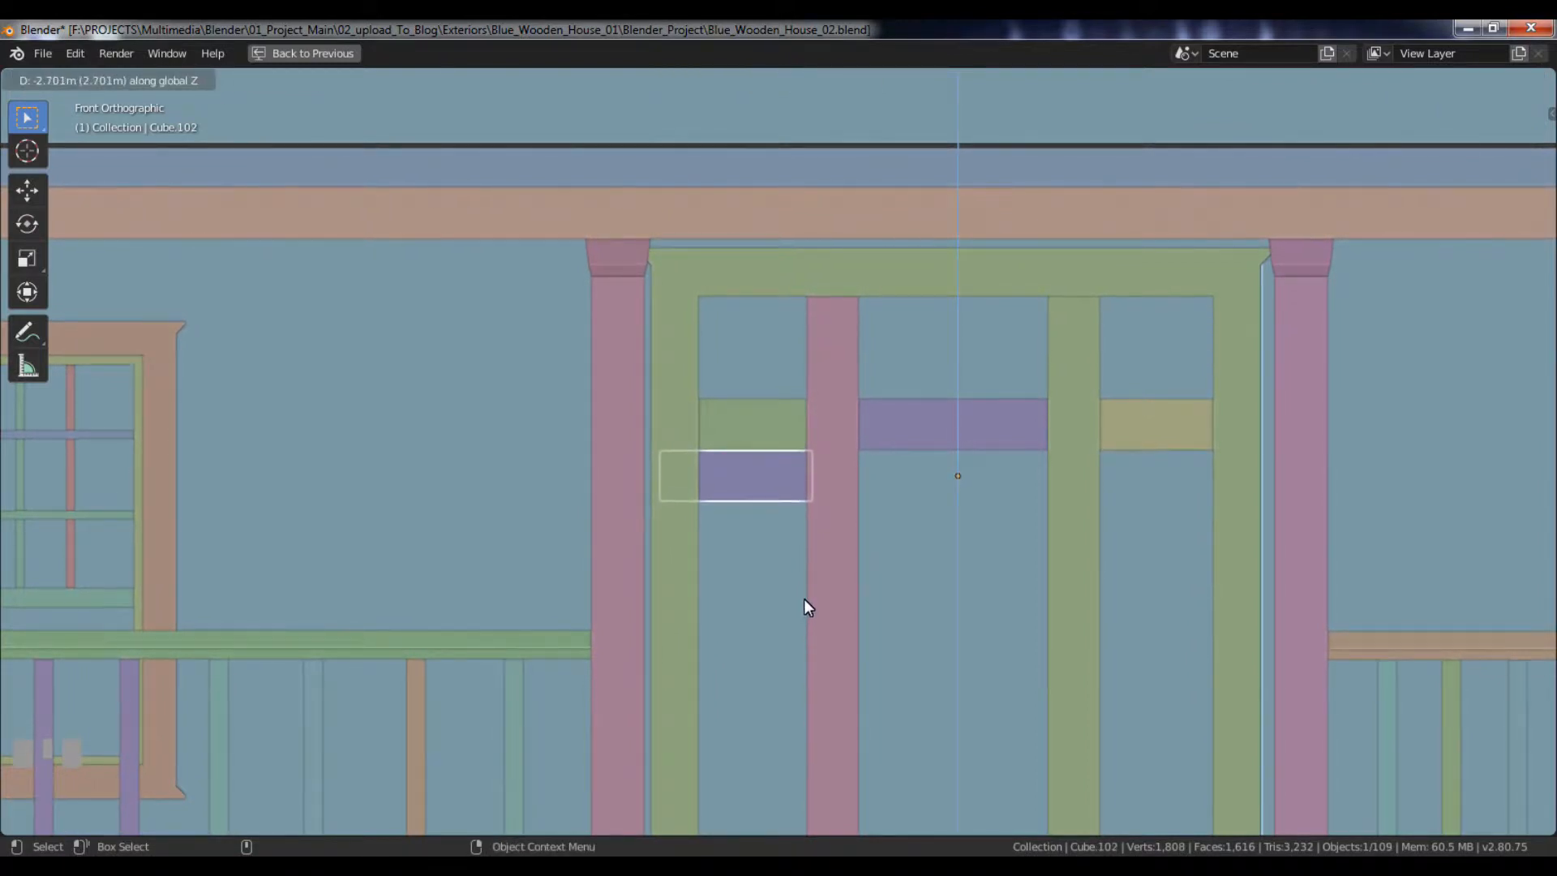
pyautogui.click(804, 600)
pyautogui.keyDown('alt'); pyautogui.moveTo(947, 583); pyautogui.dragTo(718, 483); pyautogui.keyUp('alt')
pyautogui.rightClick(719, 484)
pyautogui.moveTo(722, 482)
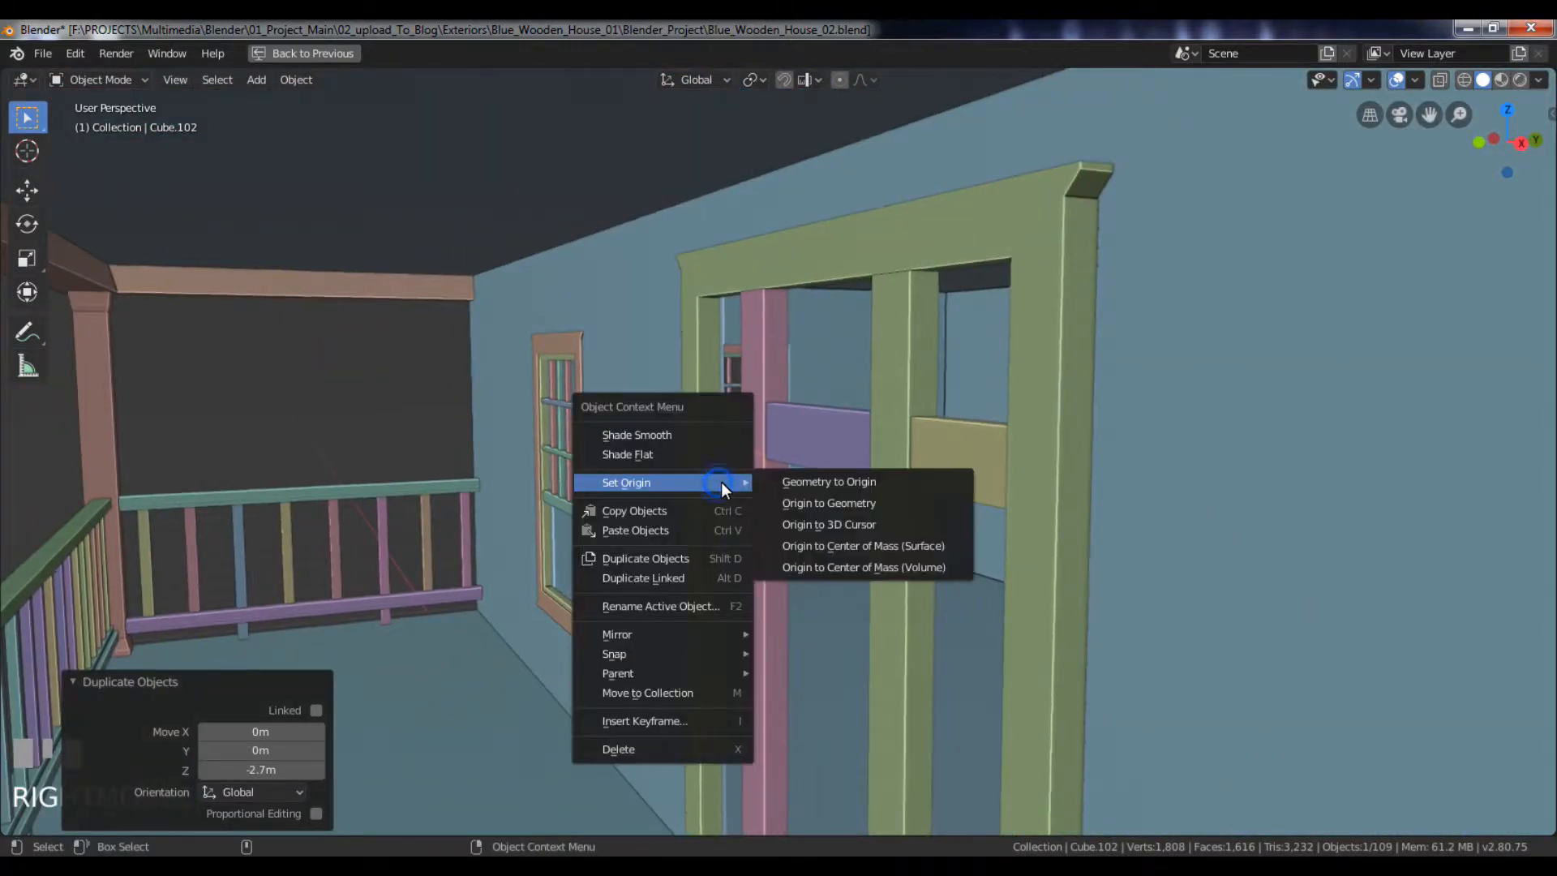
pyautogui.click(812, 513)
# - Thin the duplicated left rail along Y into a narrow panel
pyautogui.scroll(5, 811, 511)
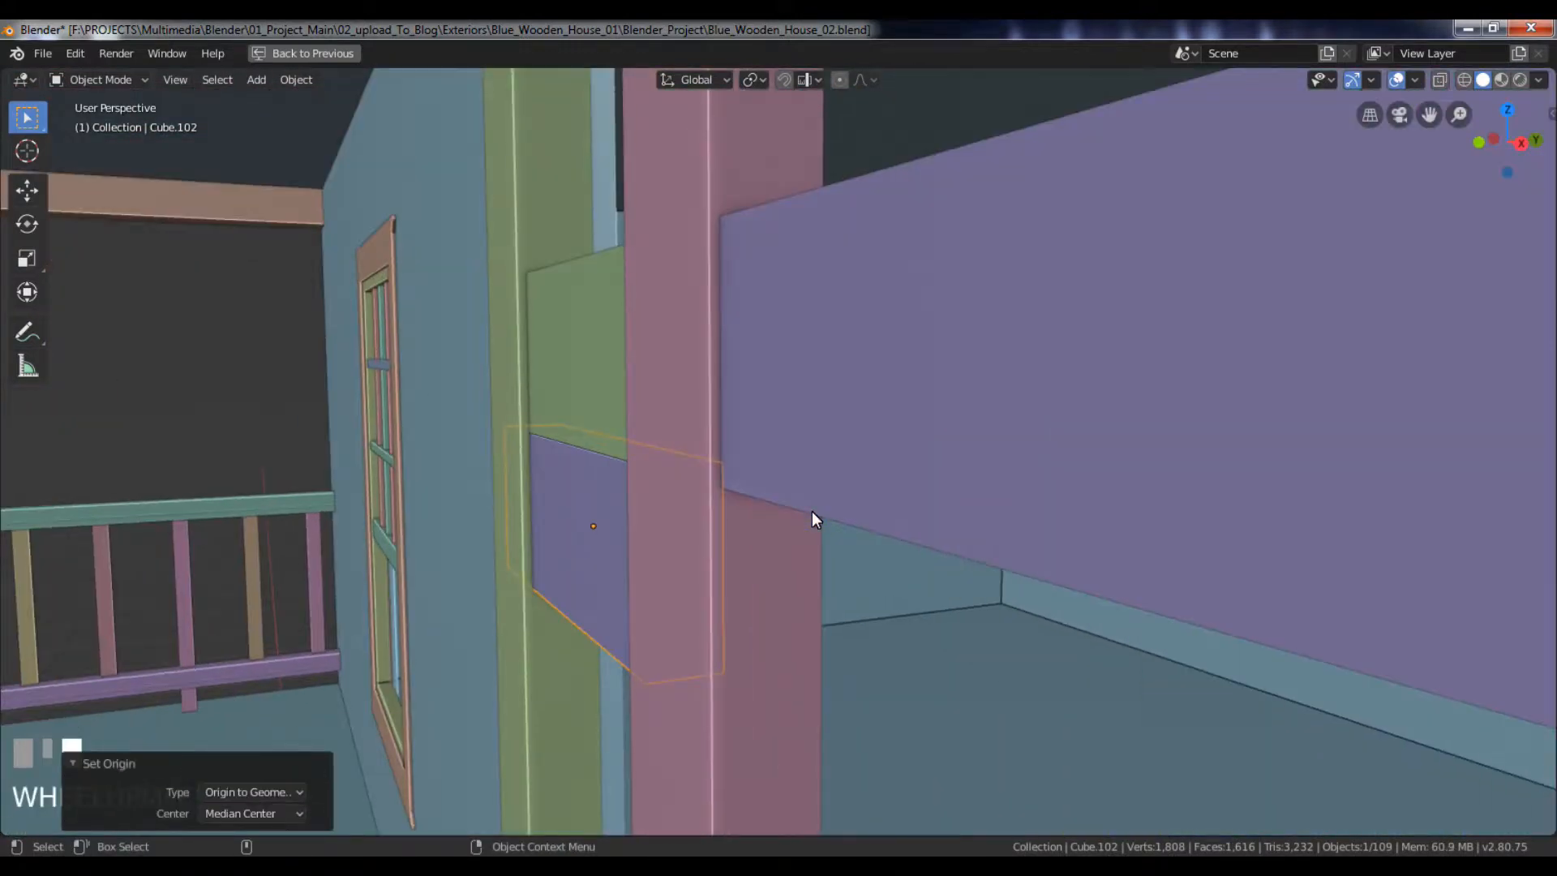
pyautogui.press('s')
pyautogui.press('y')
pyautogui.click(630, 514)
# - Isolate the narrow panel under the left short rail and thicken it along Y by a factor of about 1.6
pyautogui.keyDown('alt'); pyautogui.moveTo(631, 514); pyautogui.dragTo(868, 417); pyautogui.keyUp('alt')
pyautogui.press('/')
pyautogui.press('s')
pyautogui.press('y')
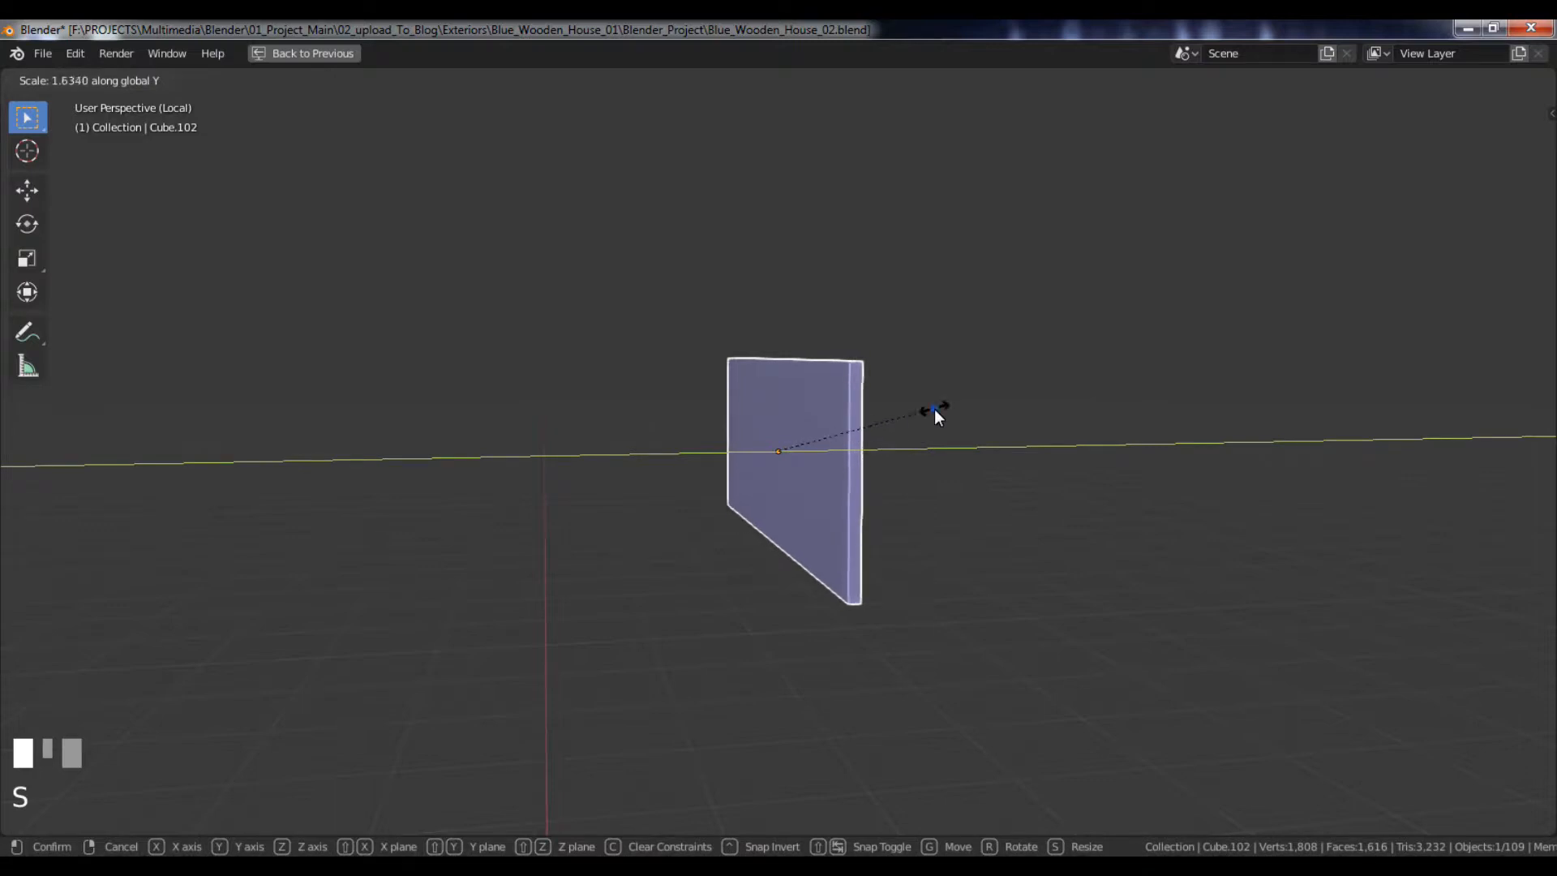
pyautogui.click(932, 414)
pyautogui.press('/')
pyautogui.keyDown('alt'); pyautogui.moveTo(803, 424); pyautogui.dragTo(817, 389); pyautogui.keyUp('alt')
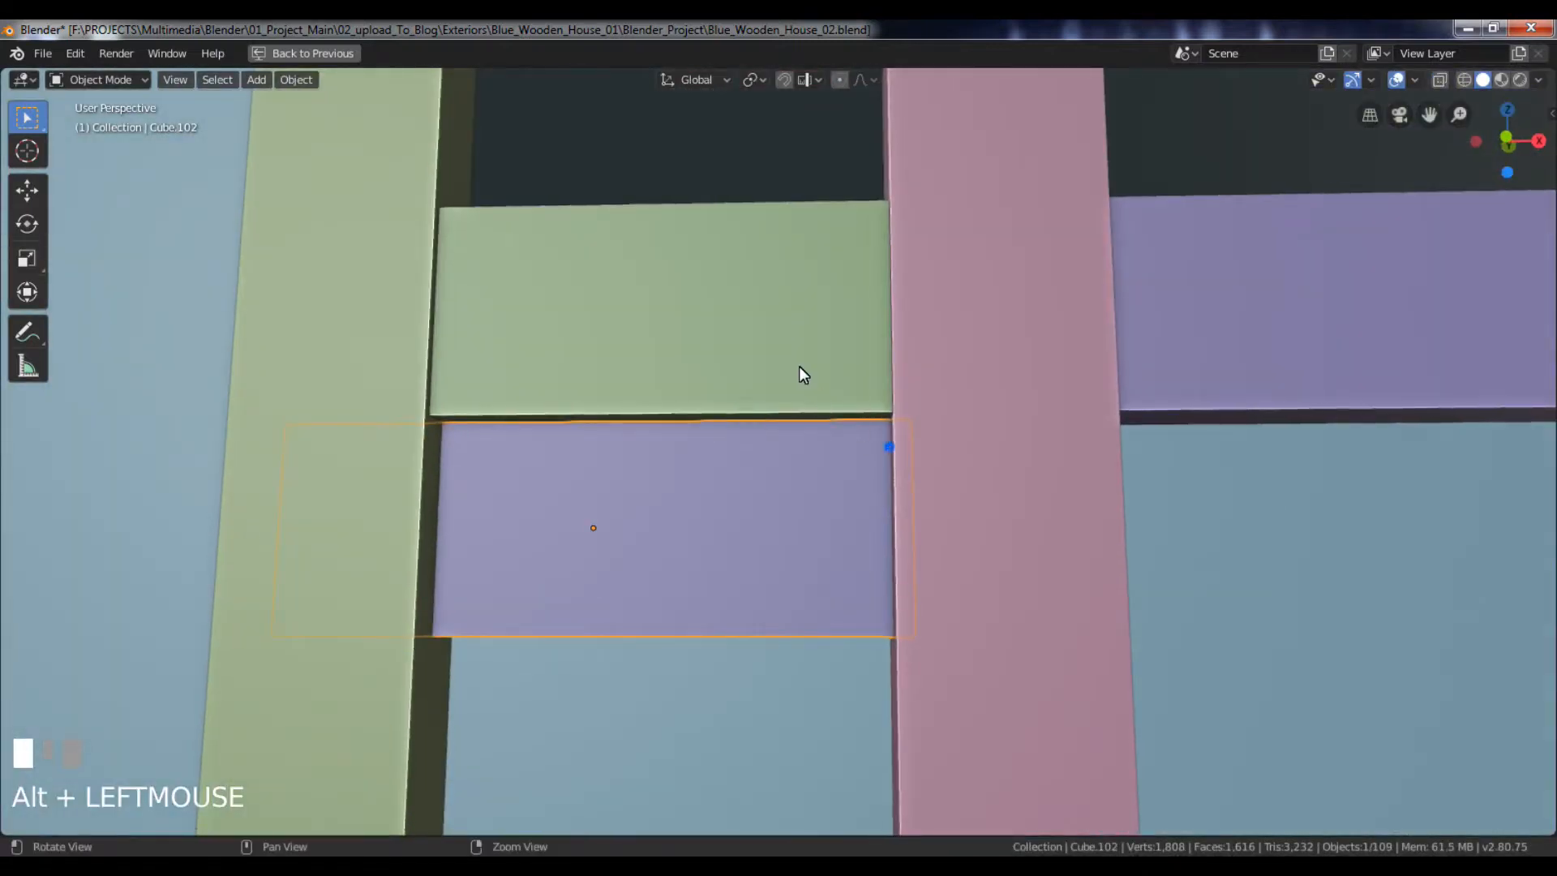
pyautogui.keyDown('alt'); pyautogui.moveTo(890, 445); pyautogui.dragTo(790, 367, button='right'); pyautogui.keyUp('alt')
pyautogui.keyDown('alt'); pyautogui.moveTo(789, 366); pyautogui.dragTo(797, 378); pyautogui.keyUp('alt')
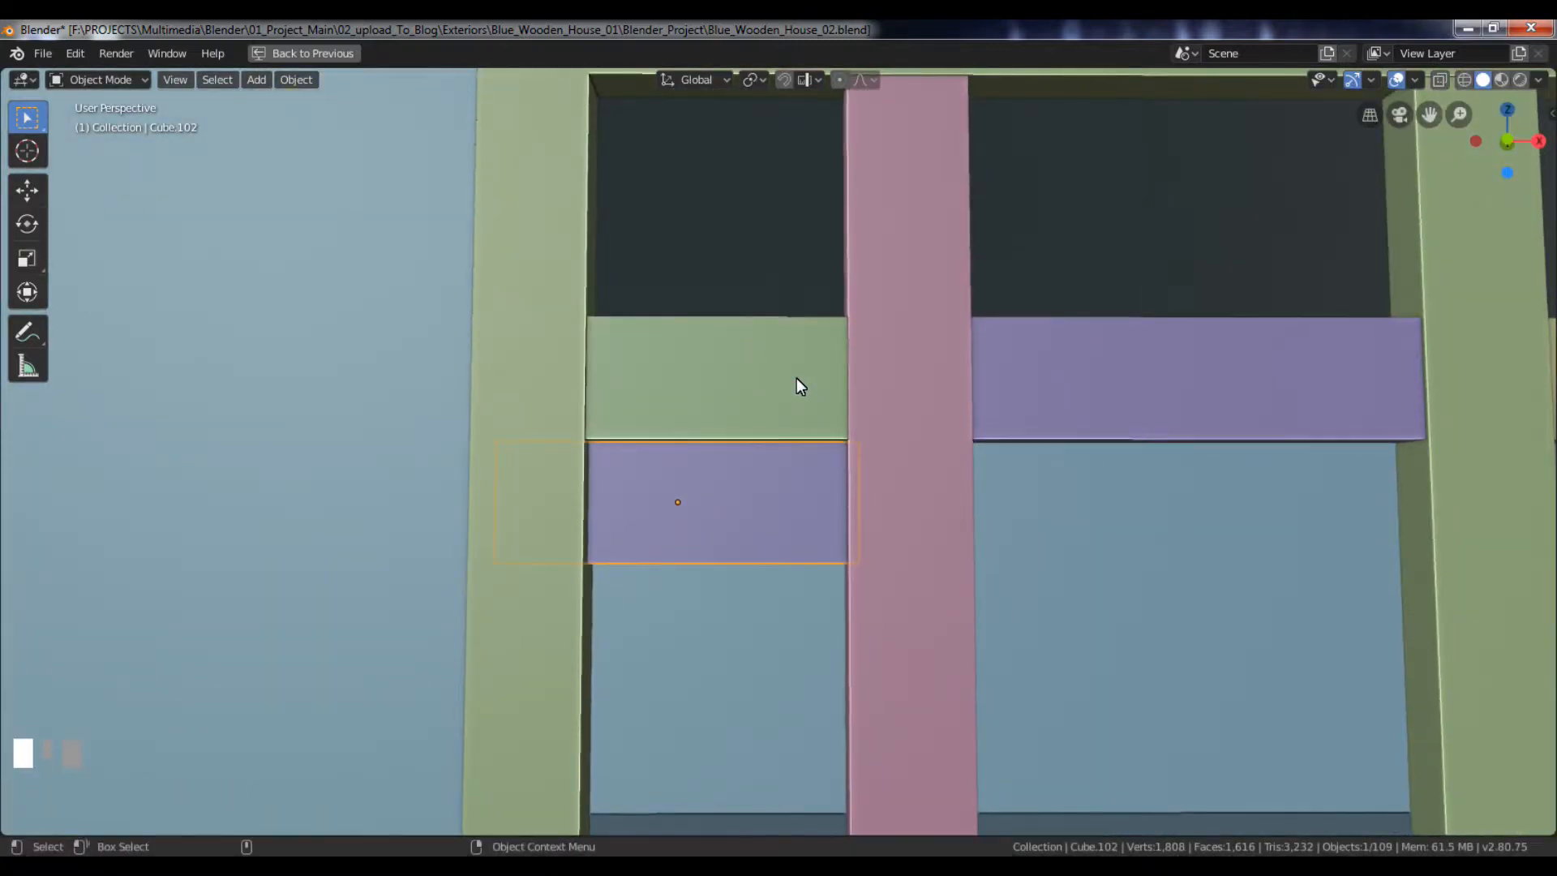
# - Move the panel's bottom vertices down along Z until they overlap the door frame's bottom rail
pyautogui.press('KP_1')
pyautogui.scroll(-2, 799, 386)
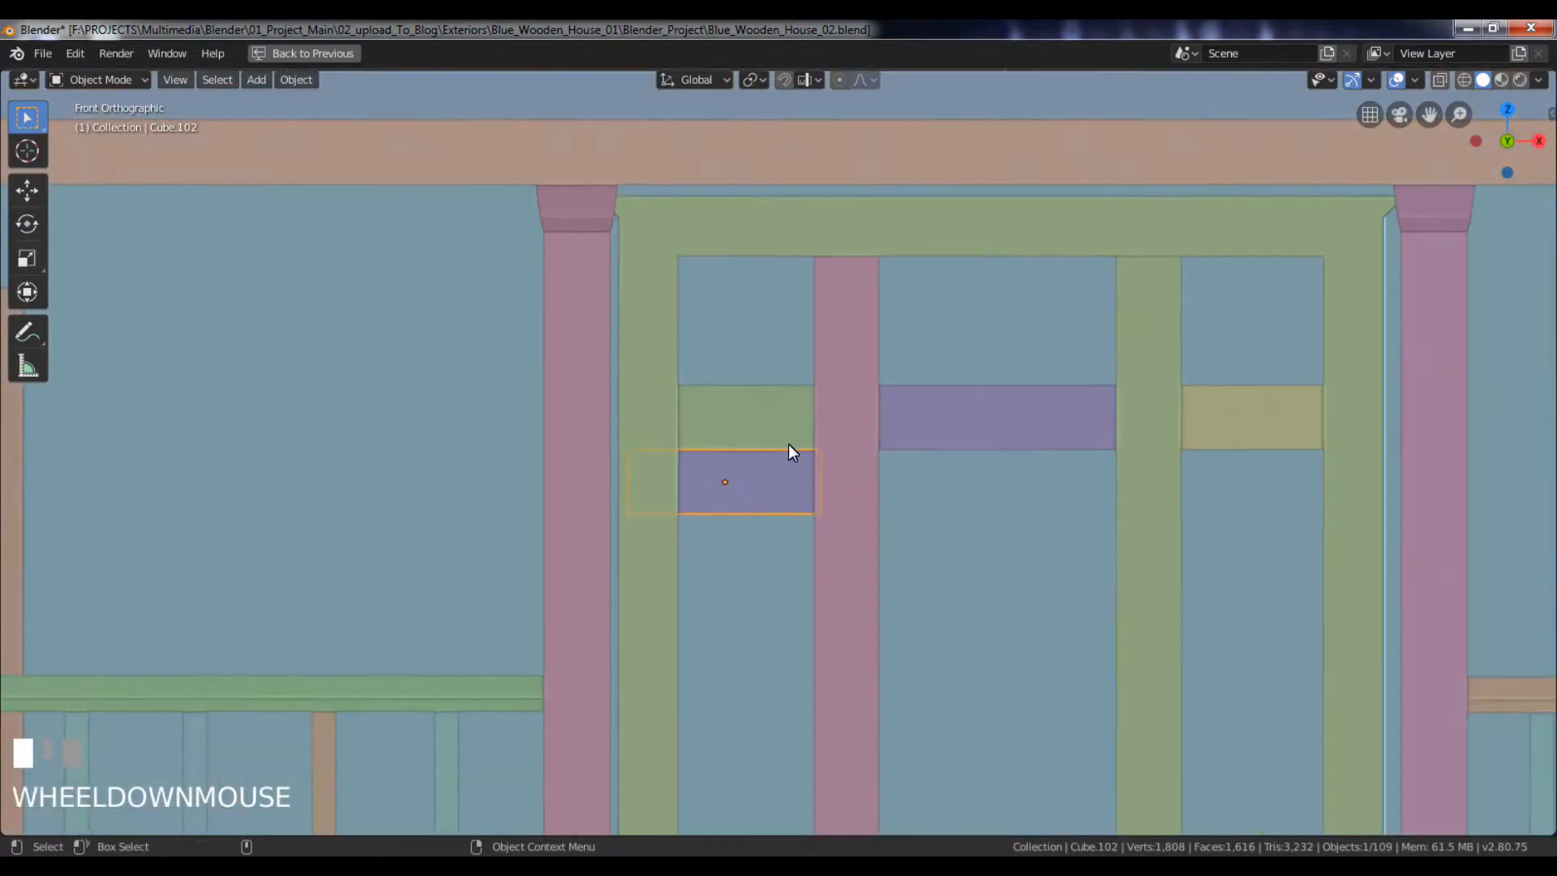
pyautogui.press('Tab')
pyautogui.press('1')
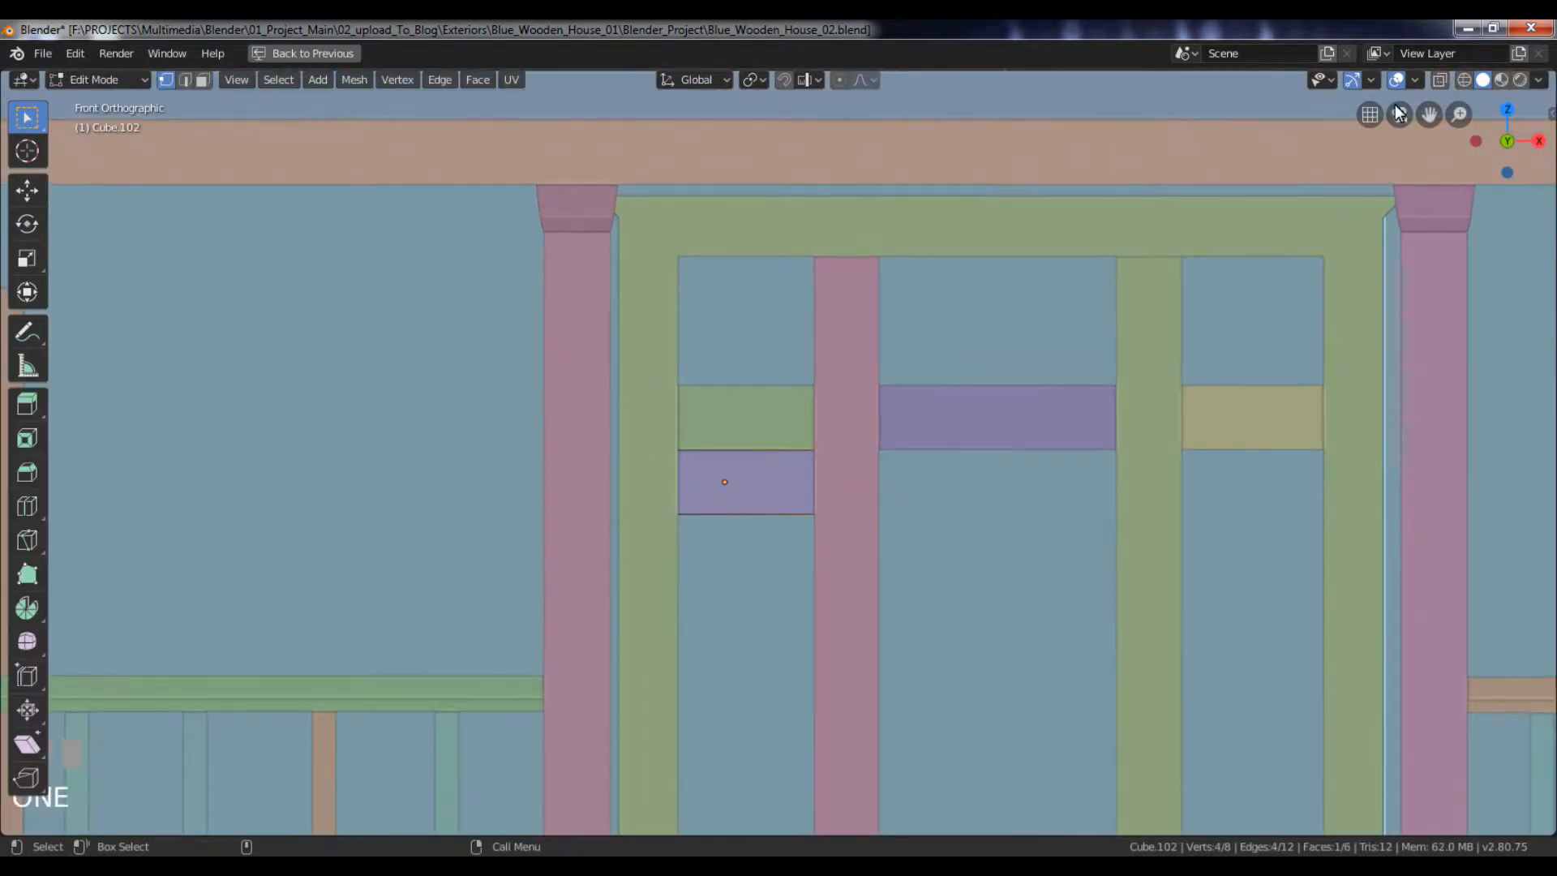
pyautogui.click(1447, 79)
pyautogui.scroll(-2, 703, 481)
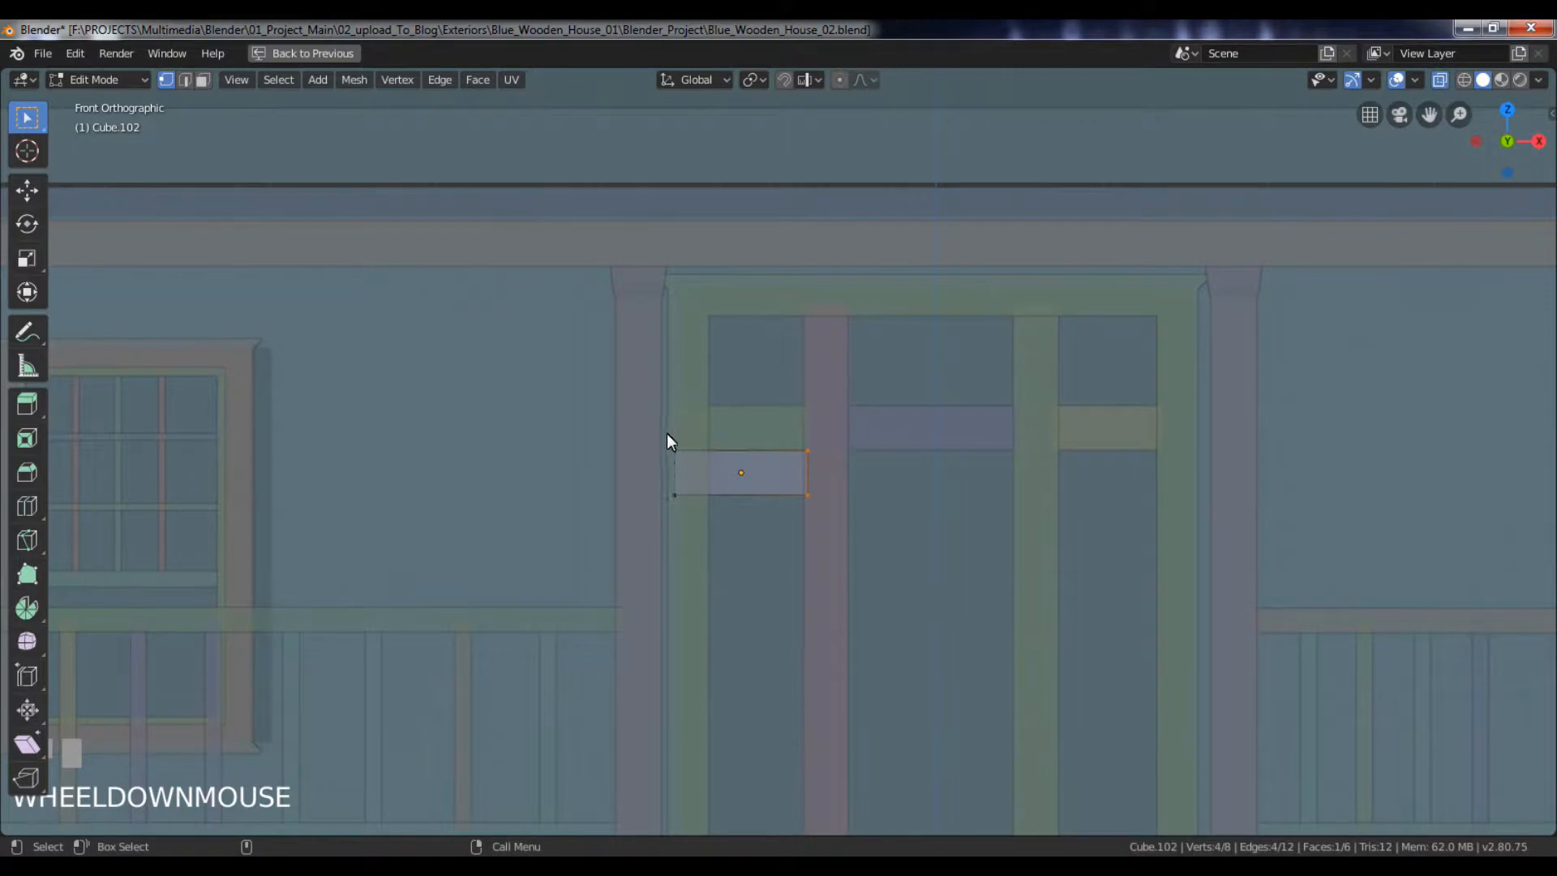
pyautogui.moveTo(665, 483); pyautogui.dragTo(908, 557)
pyautogui.scroll(-3, 908, 560)
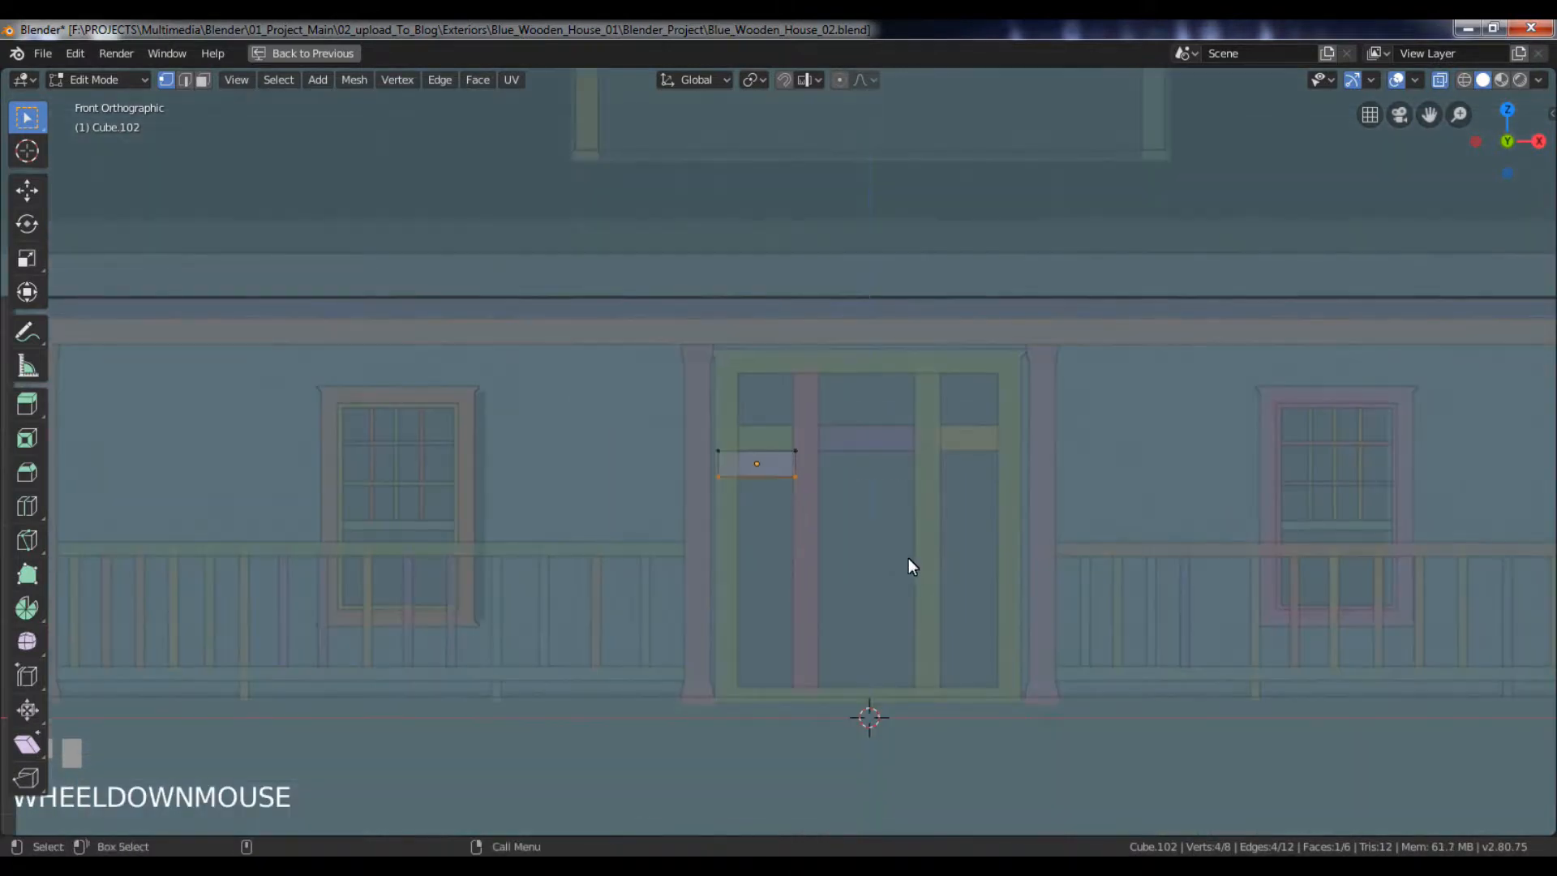
pyautogui.press('g')
pyautogui.press('z')
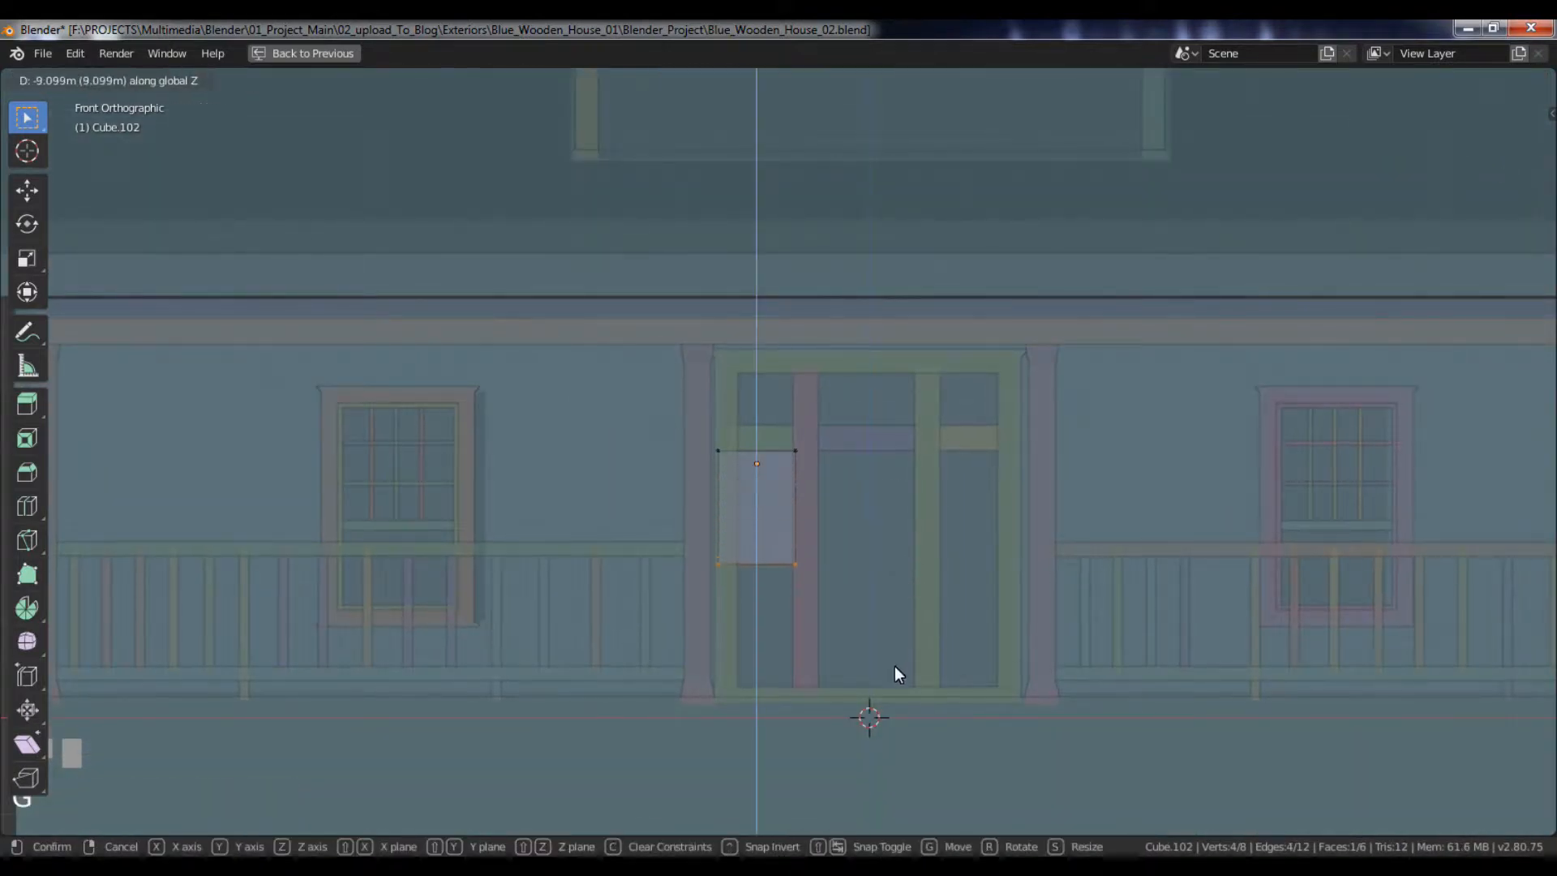
pyautogui.click(903, 772)
# - Move the panel's left vertices slightly inward along X so its edge stays within the frame's left post
pyautogui.moveTo(707, 435); pyautogui.dragTo(748, 714)
pyautogui.press('g')
pyautogui.press('x')
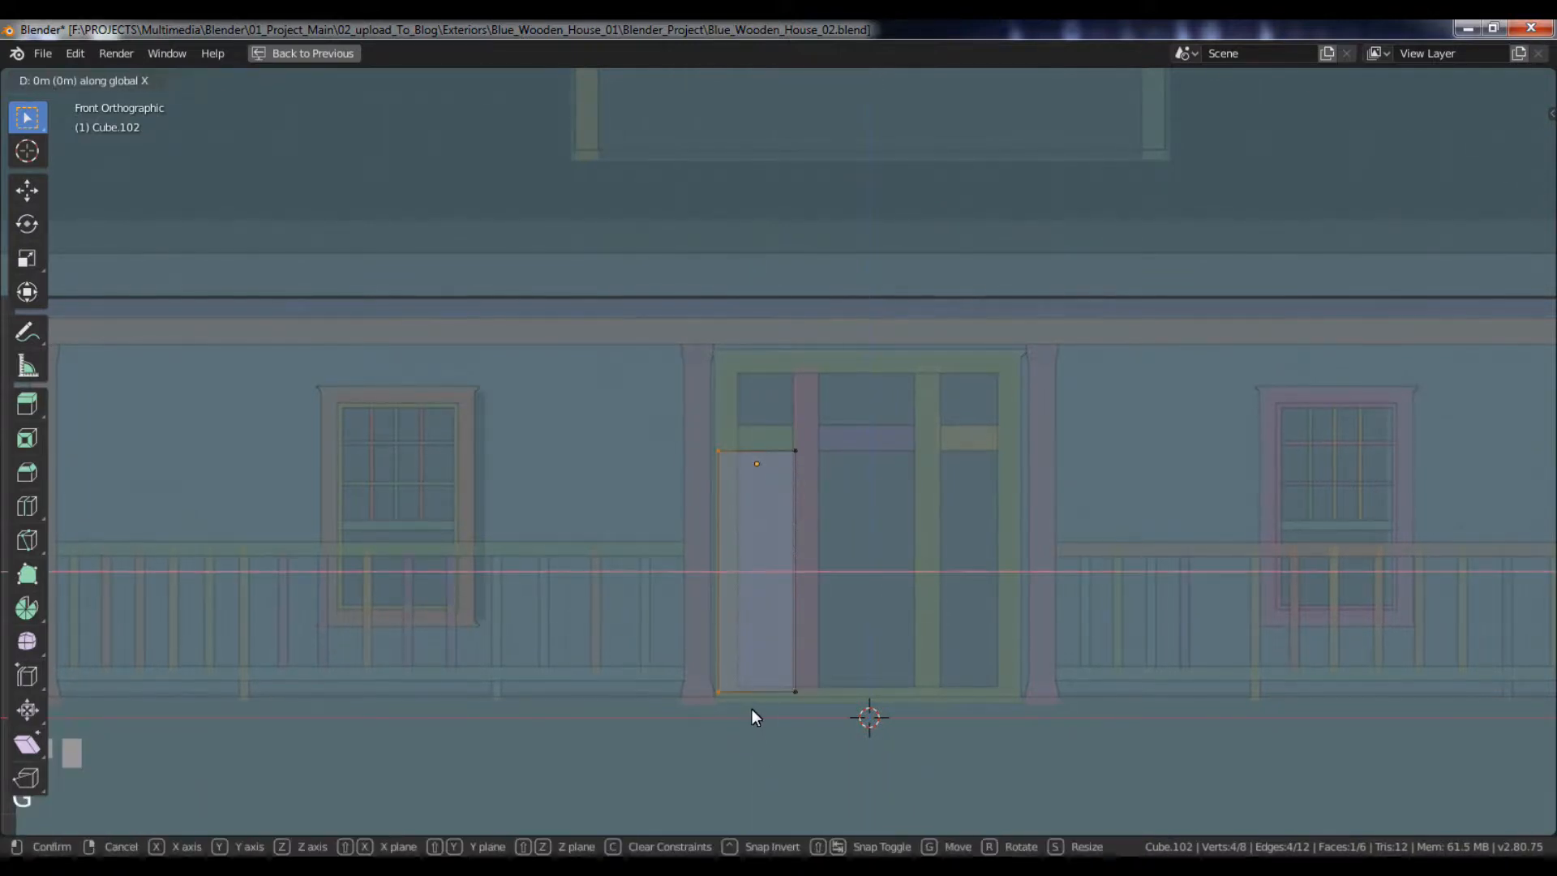
pyautogui.click(756, 708)
pyautogui.press('Tab')
pyautogui.scroll(3, 788, 597)
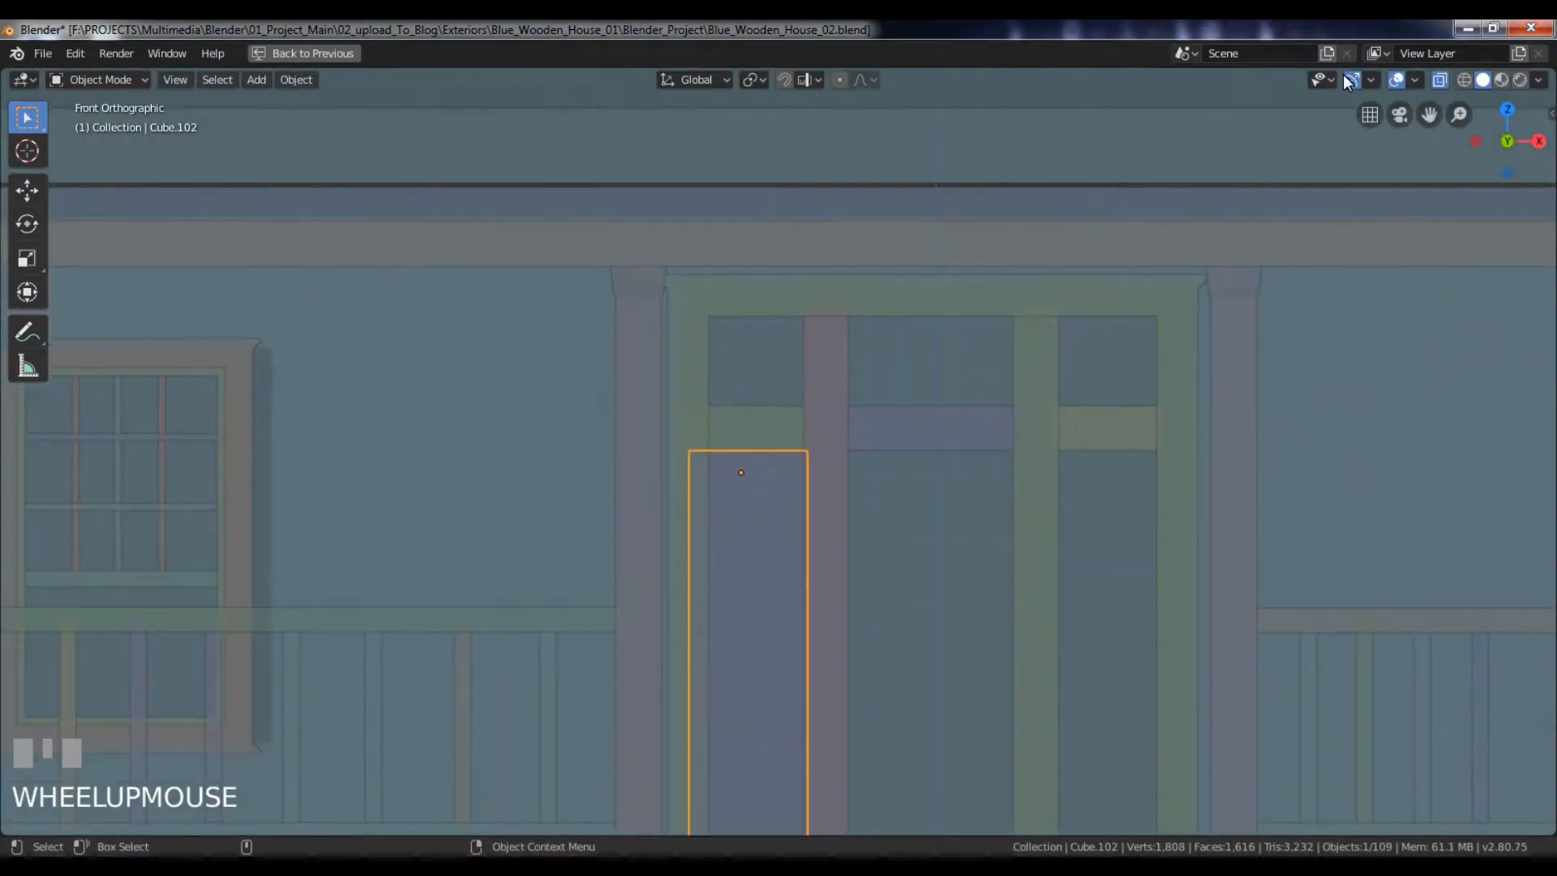
pyautogui.click(1439, 81)
# - Move the tall left panel 0.41 m along Y to set its depth in the door frame
pyautogui.keyDown('alt'); pyautogui.moveTo(1006, 388); pyautogui.dragTo(1059, 387); pyautogui.keyUp('alt')
pyautogui.keyDown('alt'); pyautogui.moveTo(1059, 388); pyautogui.dragTo(1140, 539, button='right'); pyautogui.keyUp('alt')
pyautogui.moveTo(1140, 539)
pyautogui.keyDown('alt'); pyautogui.mouseDown()
pyautogui.moveTo(1102, 539)
pyautogui.moveTo(1132, 546)
pyautogui.mouseUp(); pyautogui.keyUp('alt')
pyautogui.press('g')
pyautogui.press('y')
pyautogui.click(1140, 547)
pyautogui.keyDown('alt'); pyautogui.moveTo(879, 532); pyautogui.dragTo(1075, 541); pyautogui.keyUp('alt')
pyautogui.keyDown('alt'); pyautogui.moveTo(1074, 535); pyautogui.dragTo(884, 457, button='right'); pyautogui.keyUp('alt')
pyautogui.keyDown('alt'); pyautogui.moveTo(884, 457); pyautogui.dragTo(871, 219, button='middle'); pyautogui.keyUp('alt')
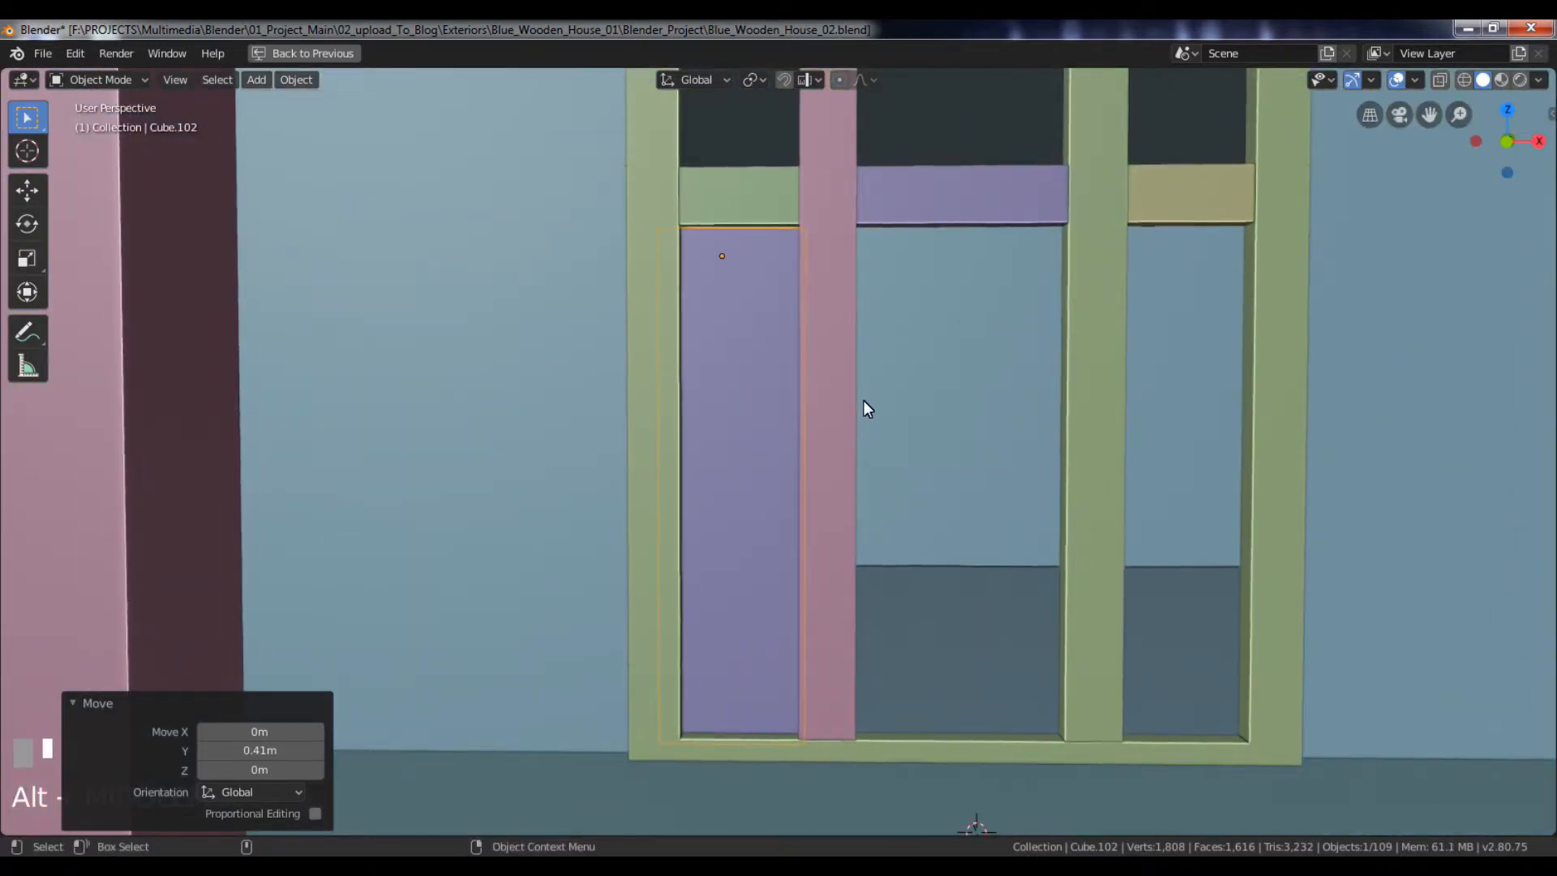
# - Isolate the left panel, add two horizontal loop cuts and spread them along Z with a scale of 2.427
pyautogui.press('KP_Divide')
pyautogui.press('Tab')
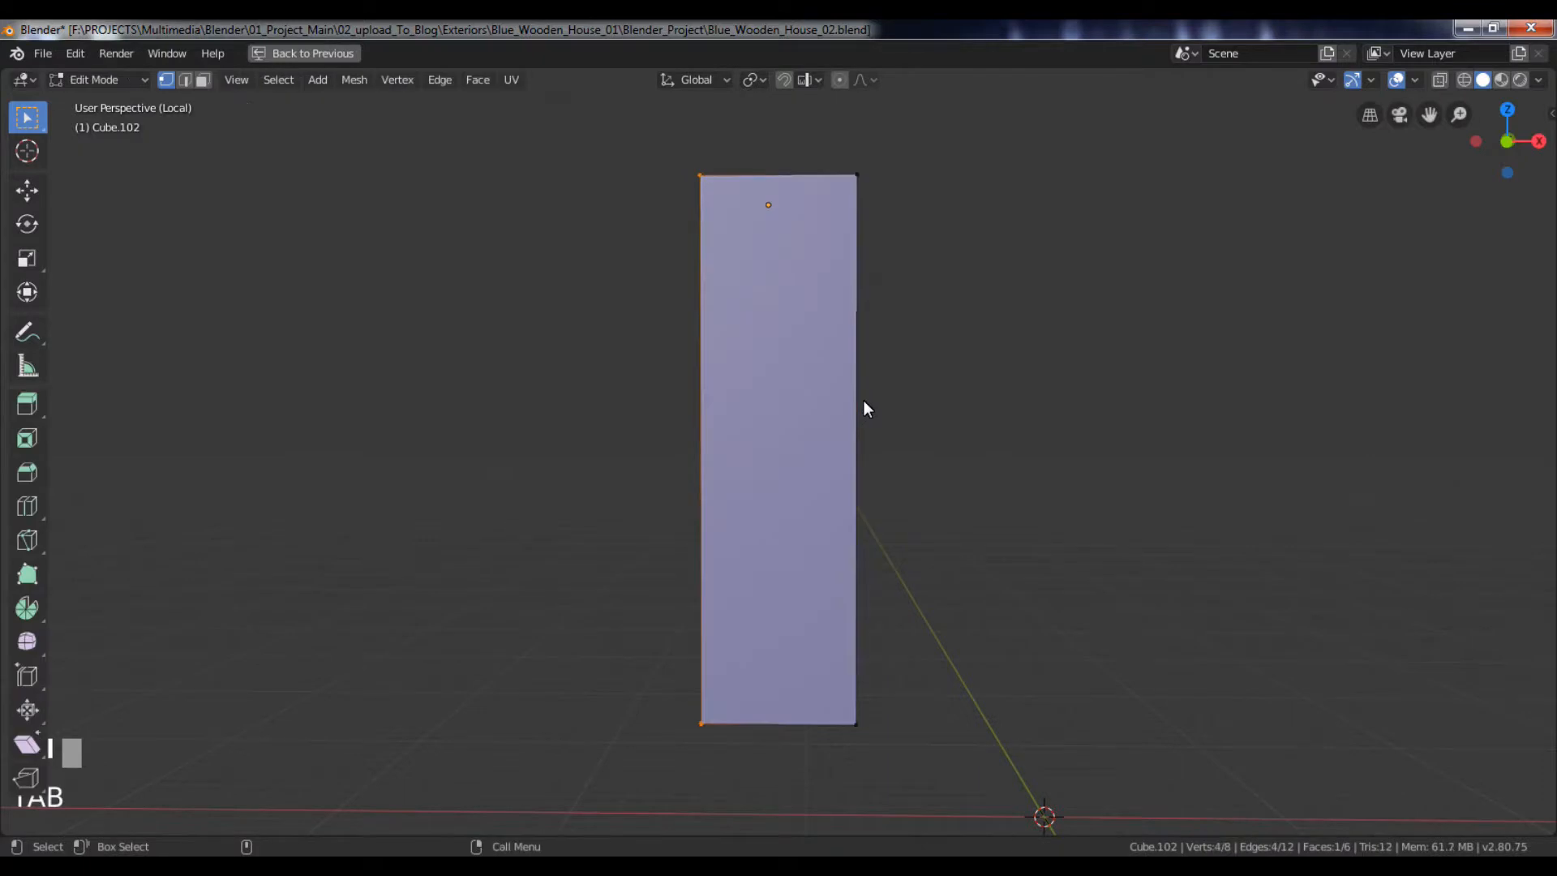
pyautogui.press('KP_1')
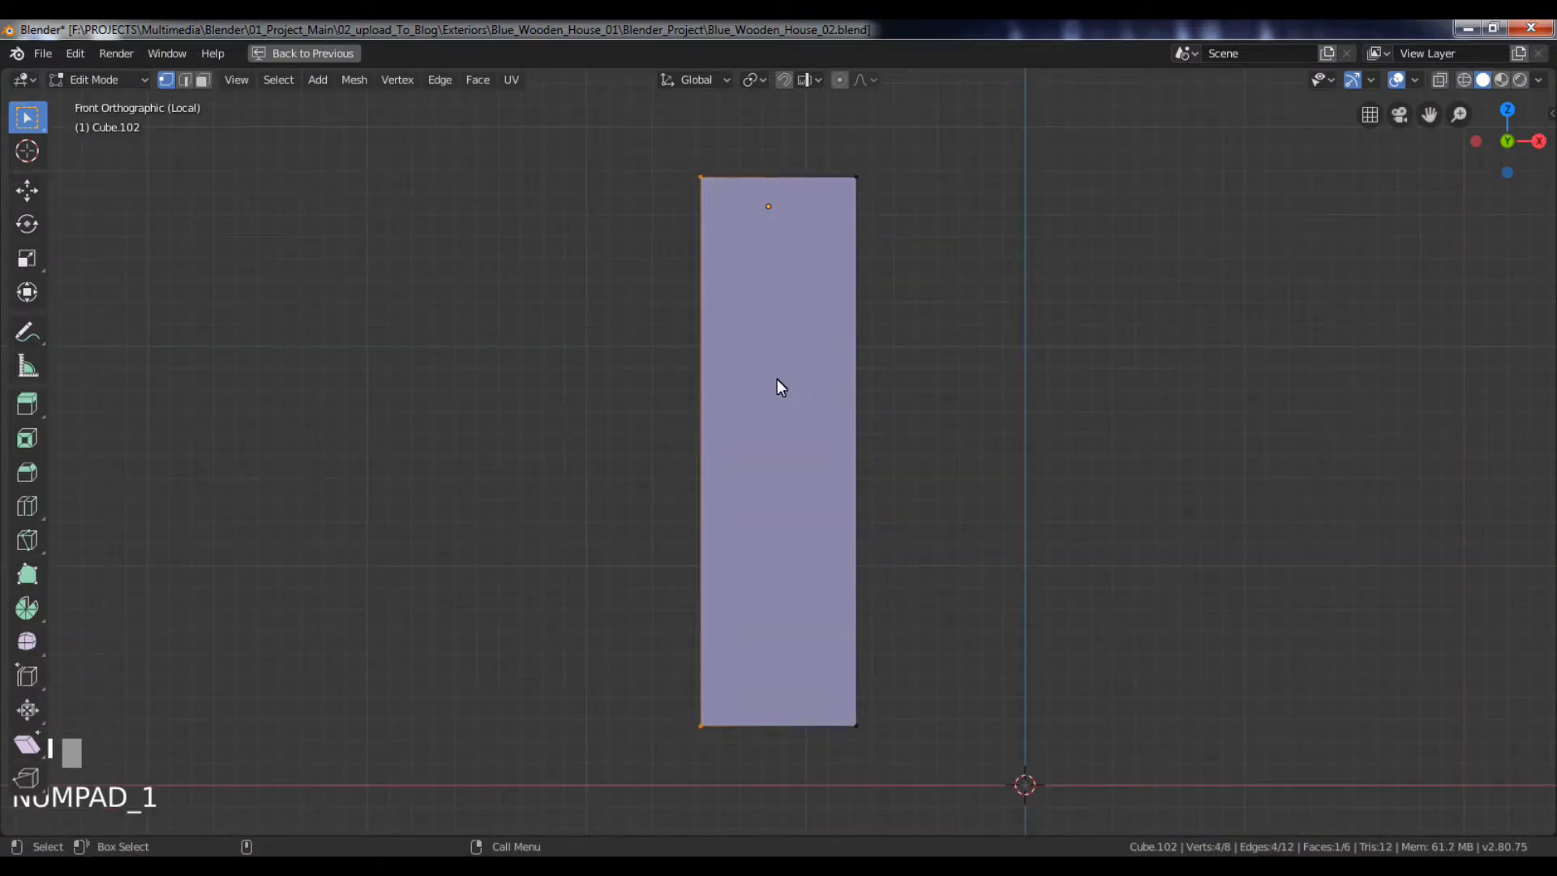
pyautogui.hotkey('ctrl', 'r')
pyautogui.scroll(1, 720, 449)
pyautogui.click(720, 449)
pyautogui.rightClick(720, 449)
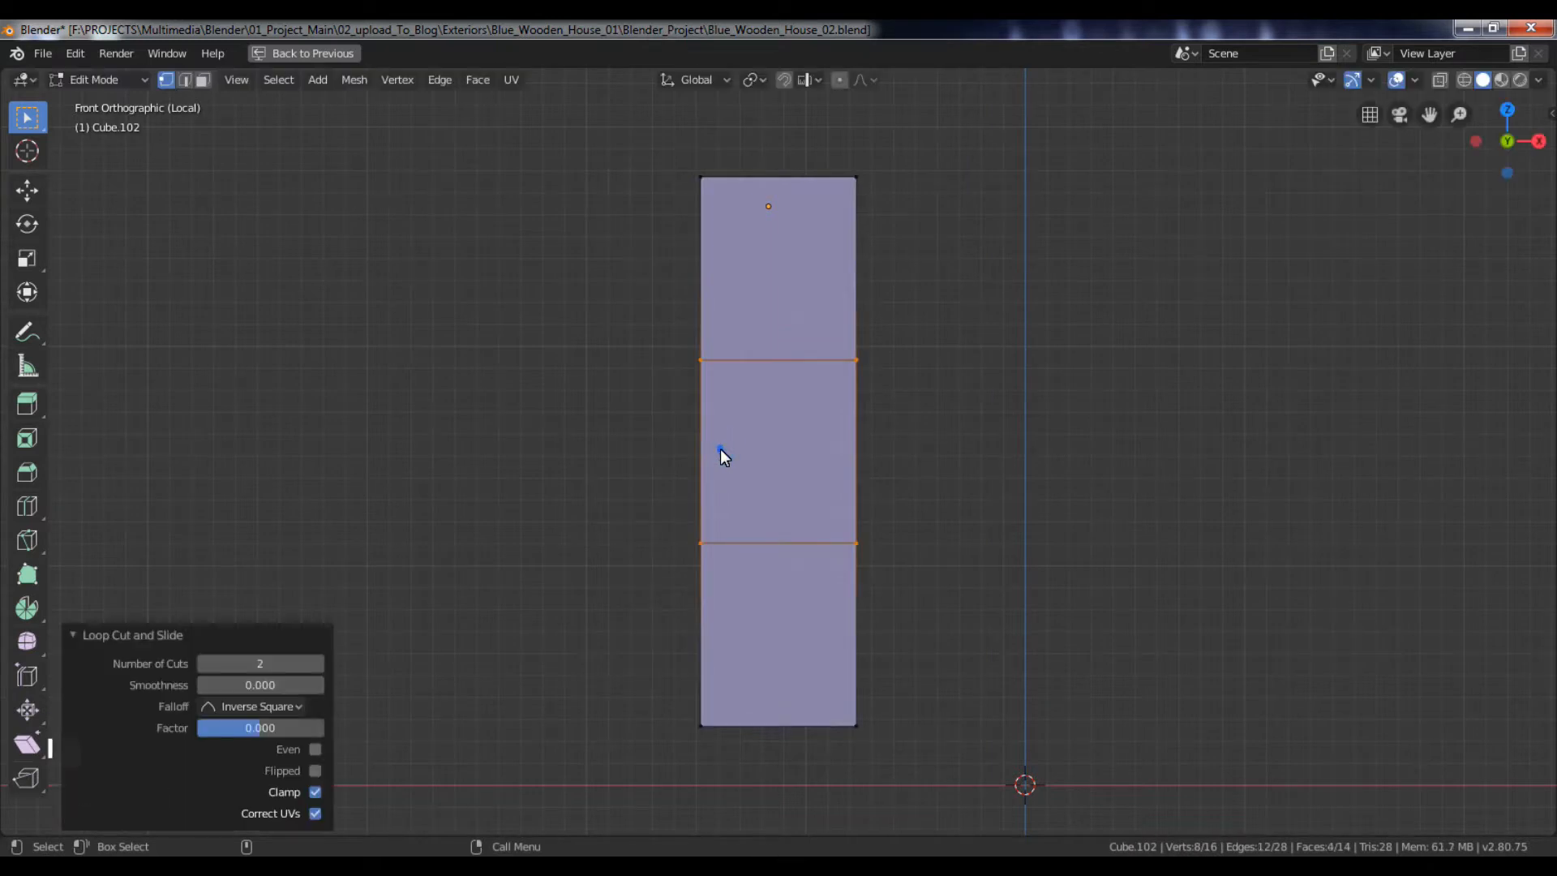
pyautogui.click(781, 464)
pyautogui.press('s')
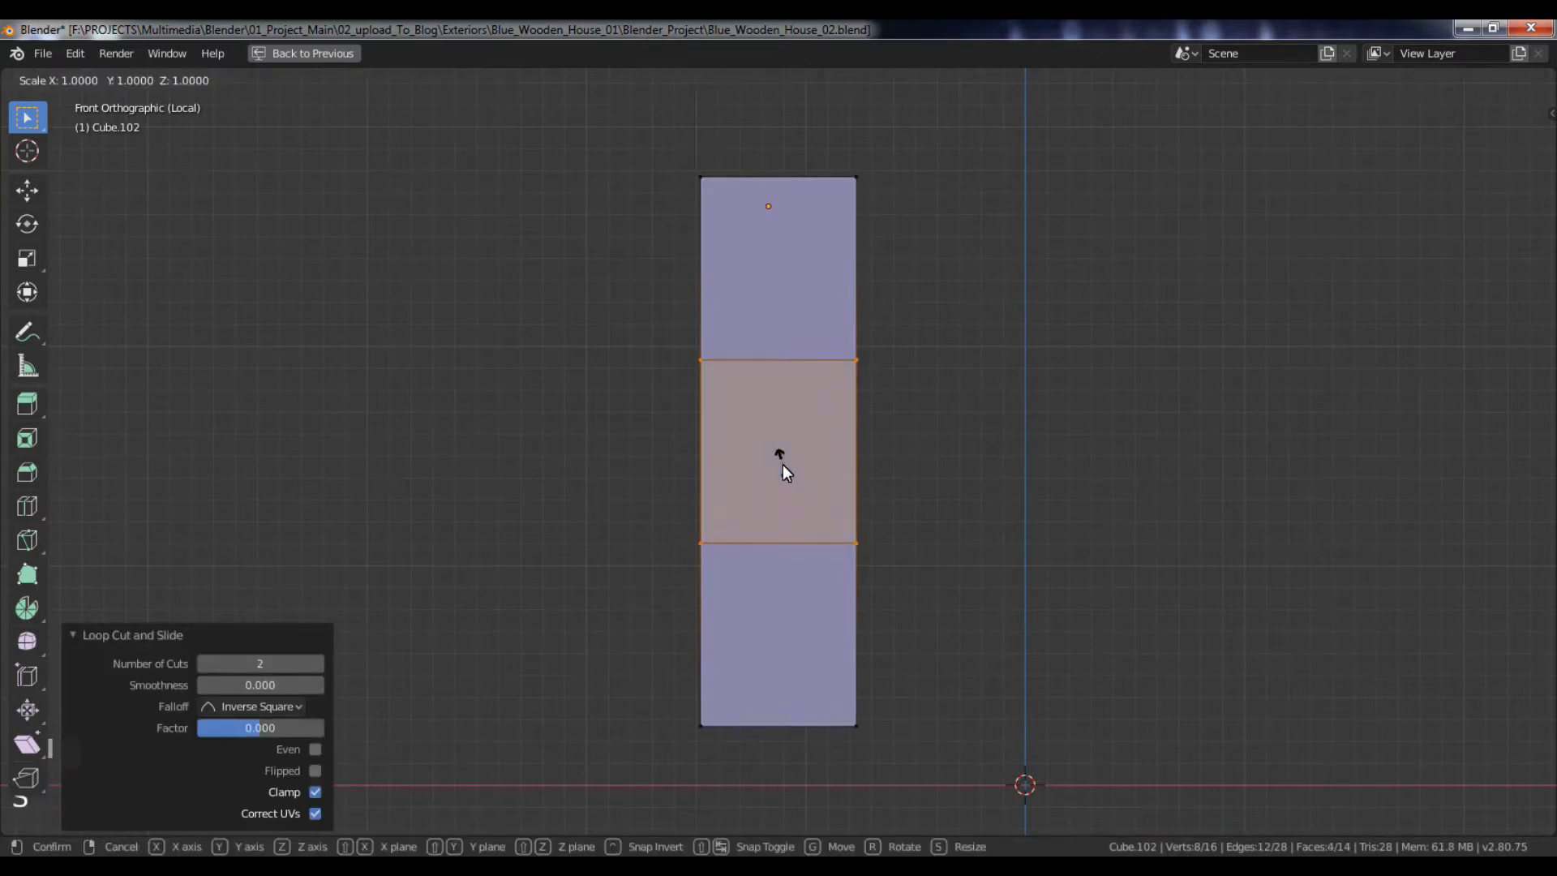
pyautogui.press('z')
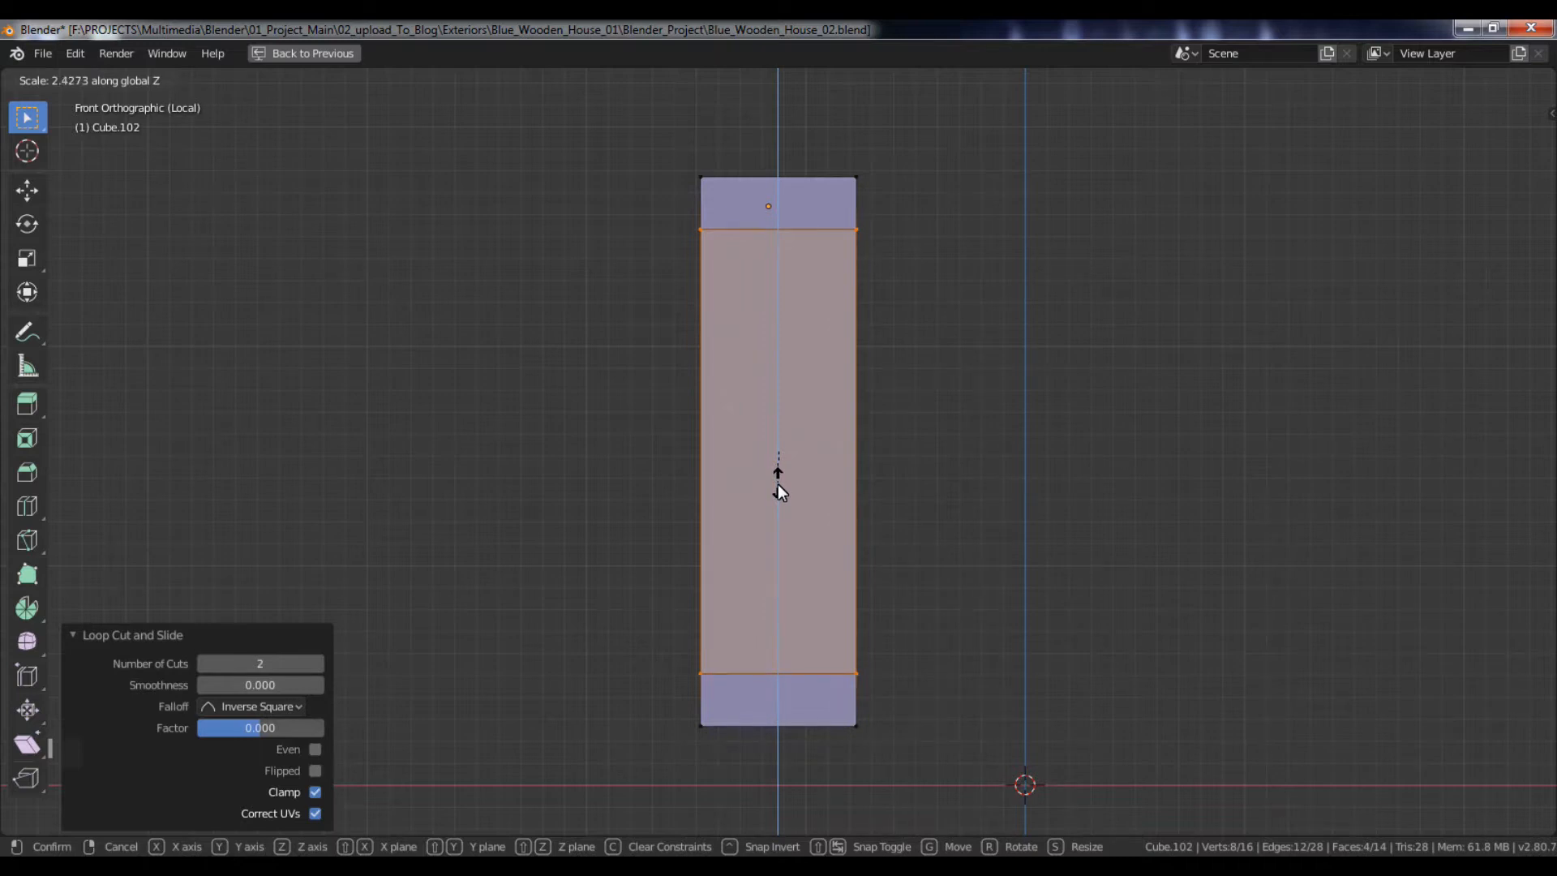
pyautogui.click(776, 484)
# - Add two vertical loop cuts to the panel and spread them along X with a scale of 2.295
pyautogui.hotkey('ctrl', 'r')
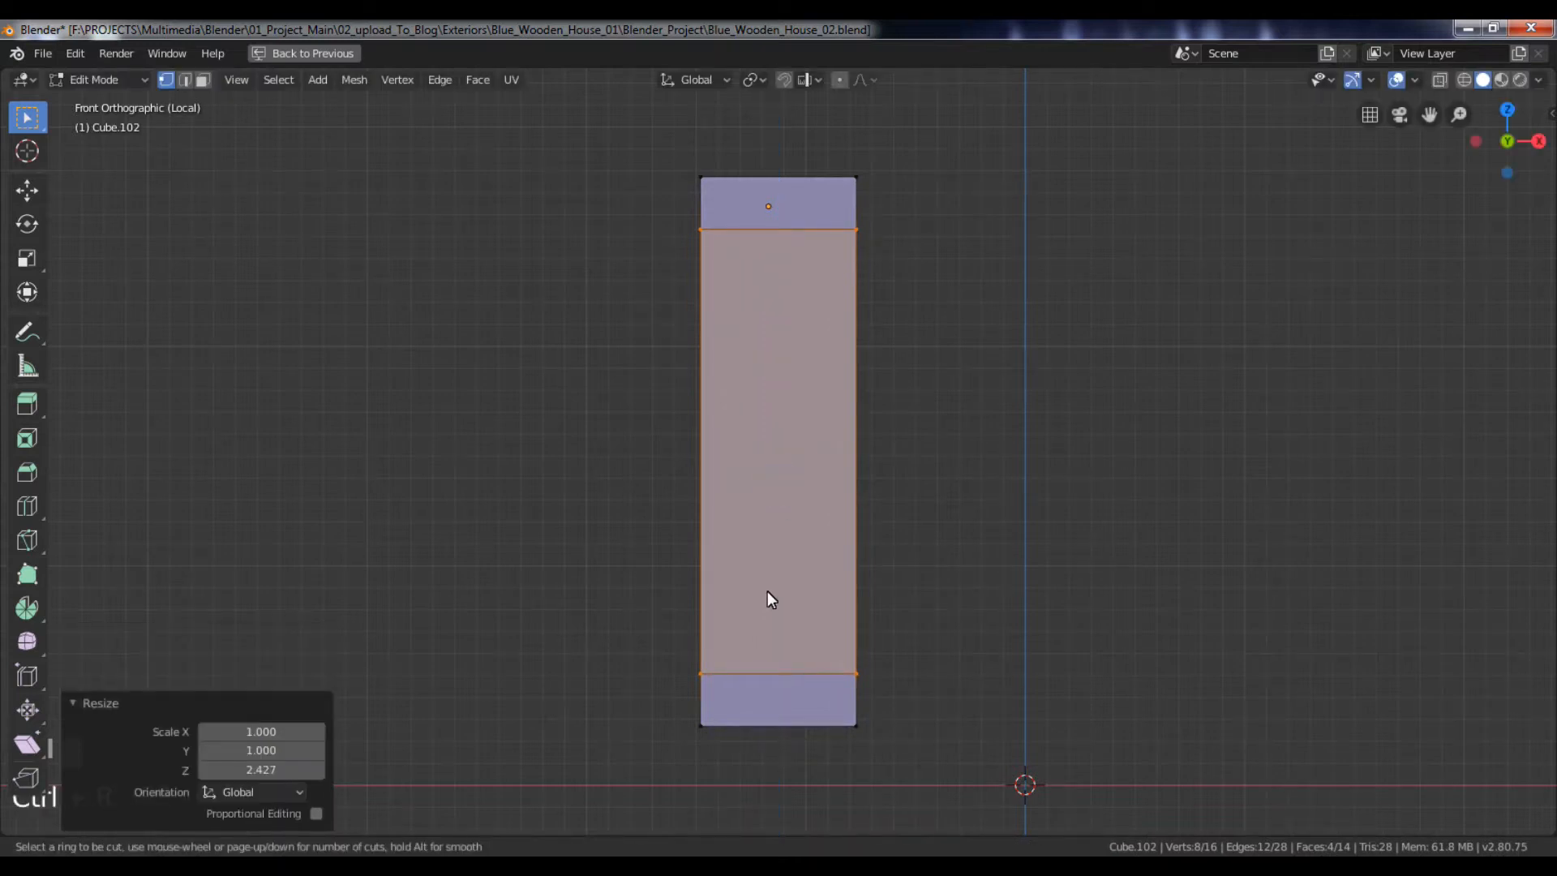
pyautogui.scroll(1, 774, 677)
pyautogui.click(773, 675)
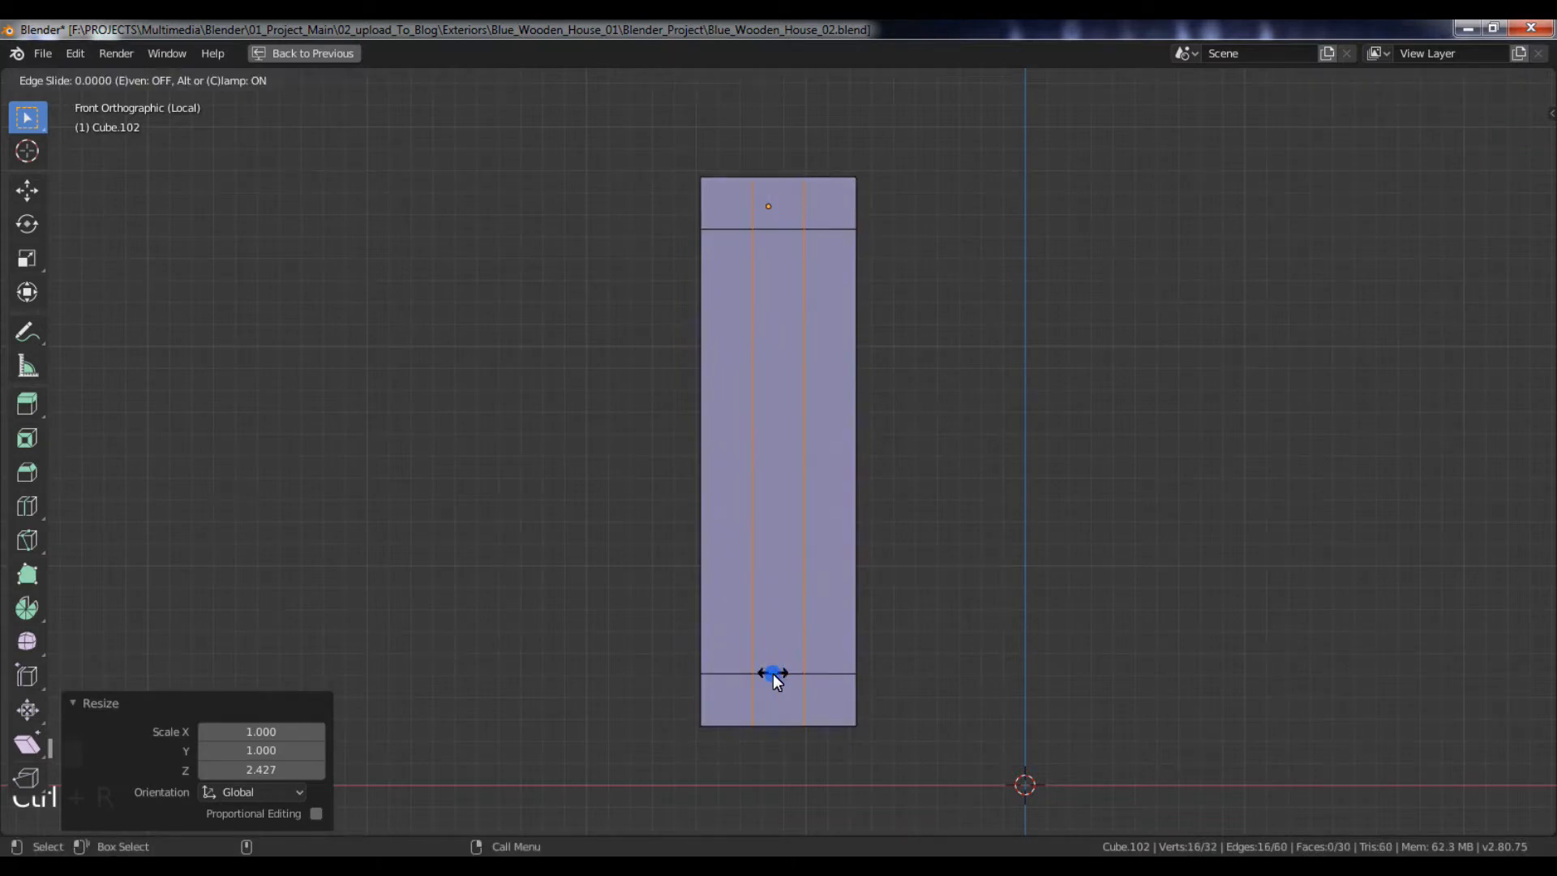
pyautogui.press('y')
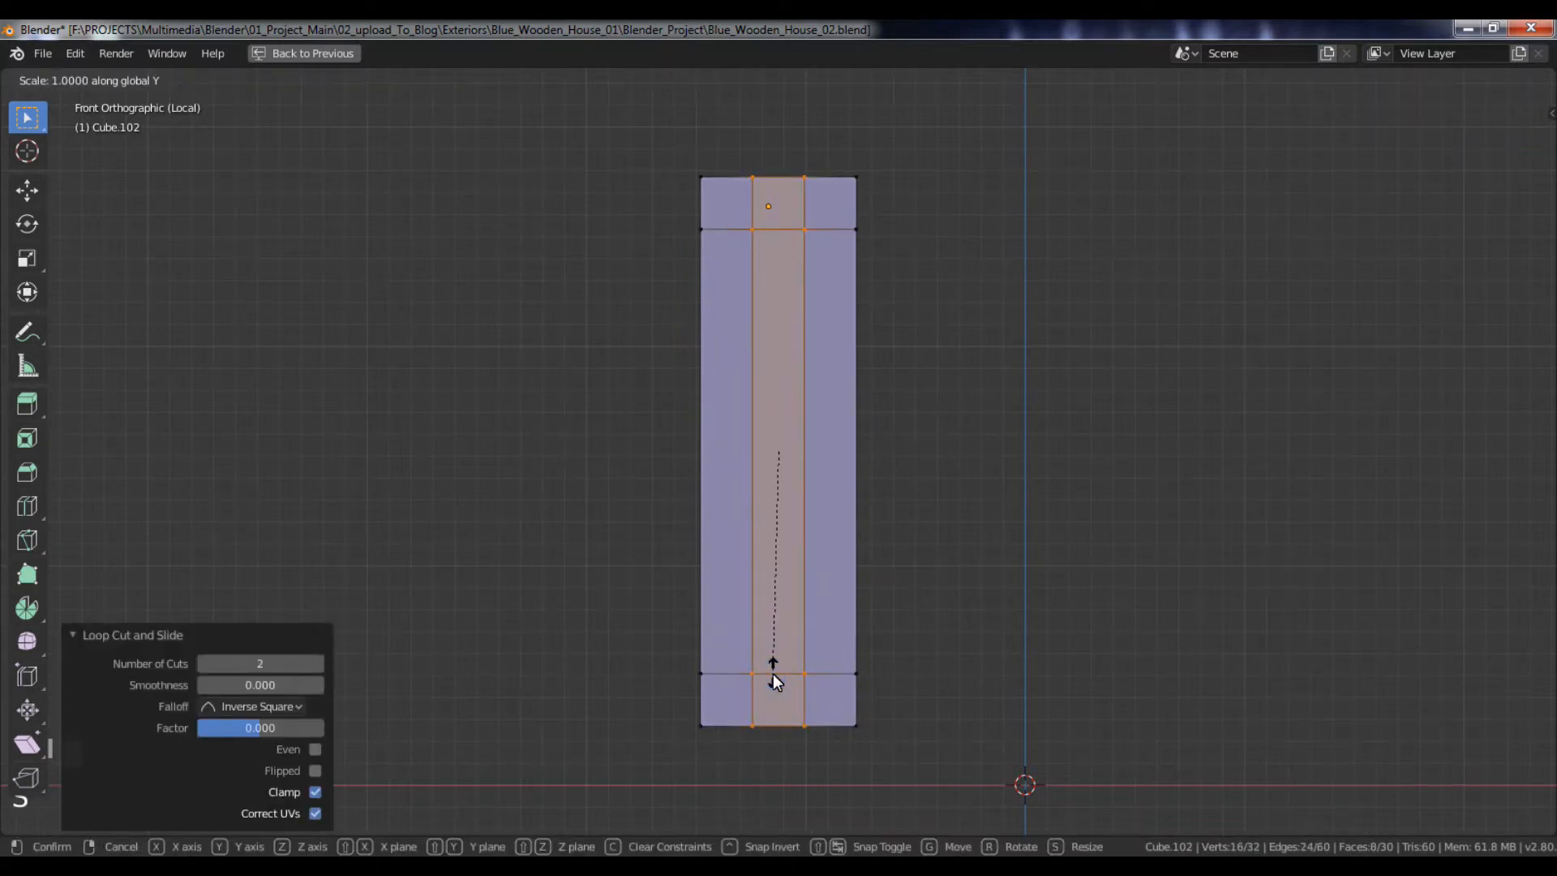
pyautogui.click(777, 678)
pyautogui.press('s')
pyautogui.press('x')
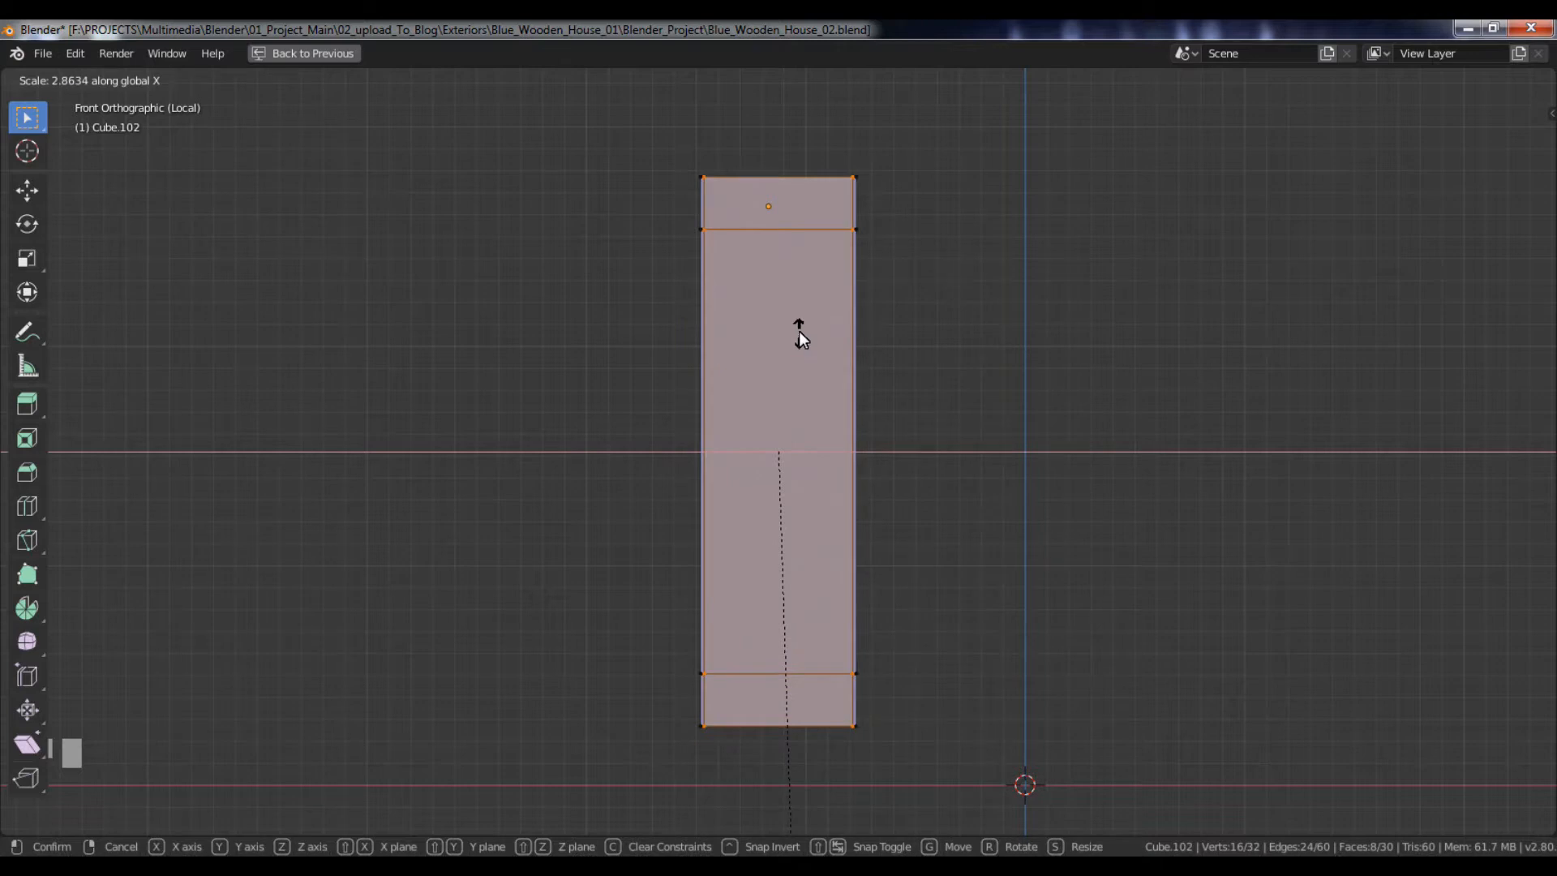
pyautogui.click(816, 207)
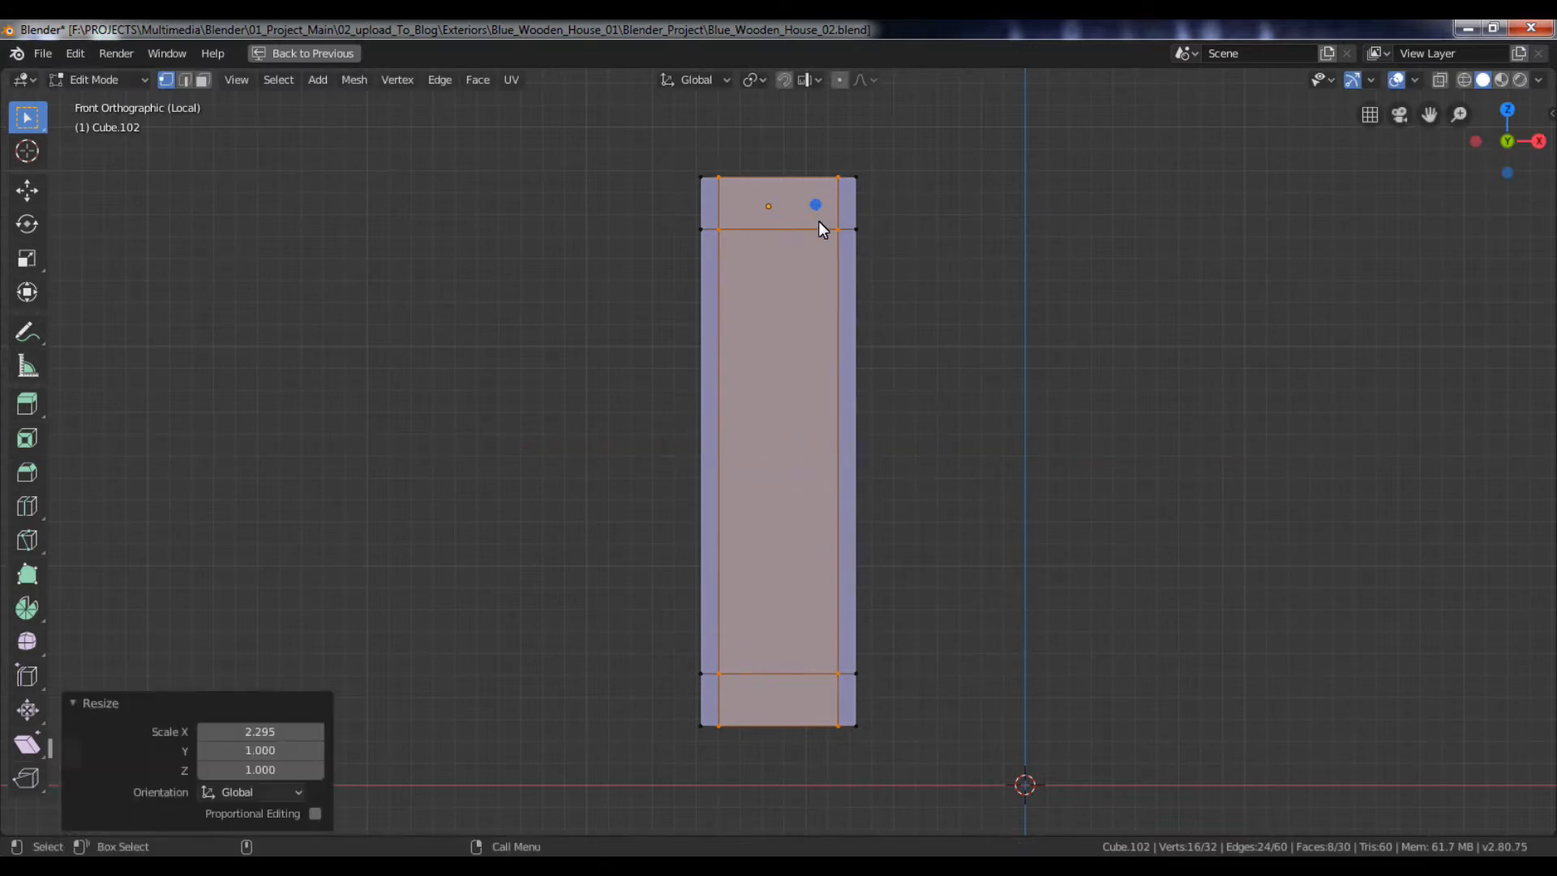
# - Delete the panel's large central faces on both the front and back to cut an opening
pyautogui.press('3')
pyautogui.click(783, 400)
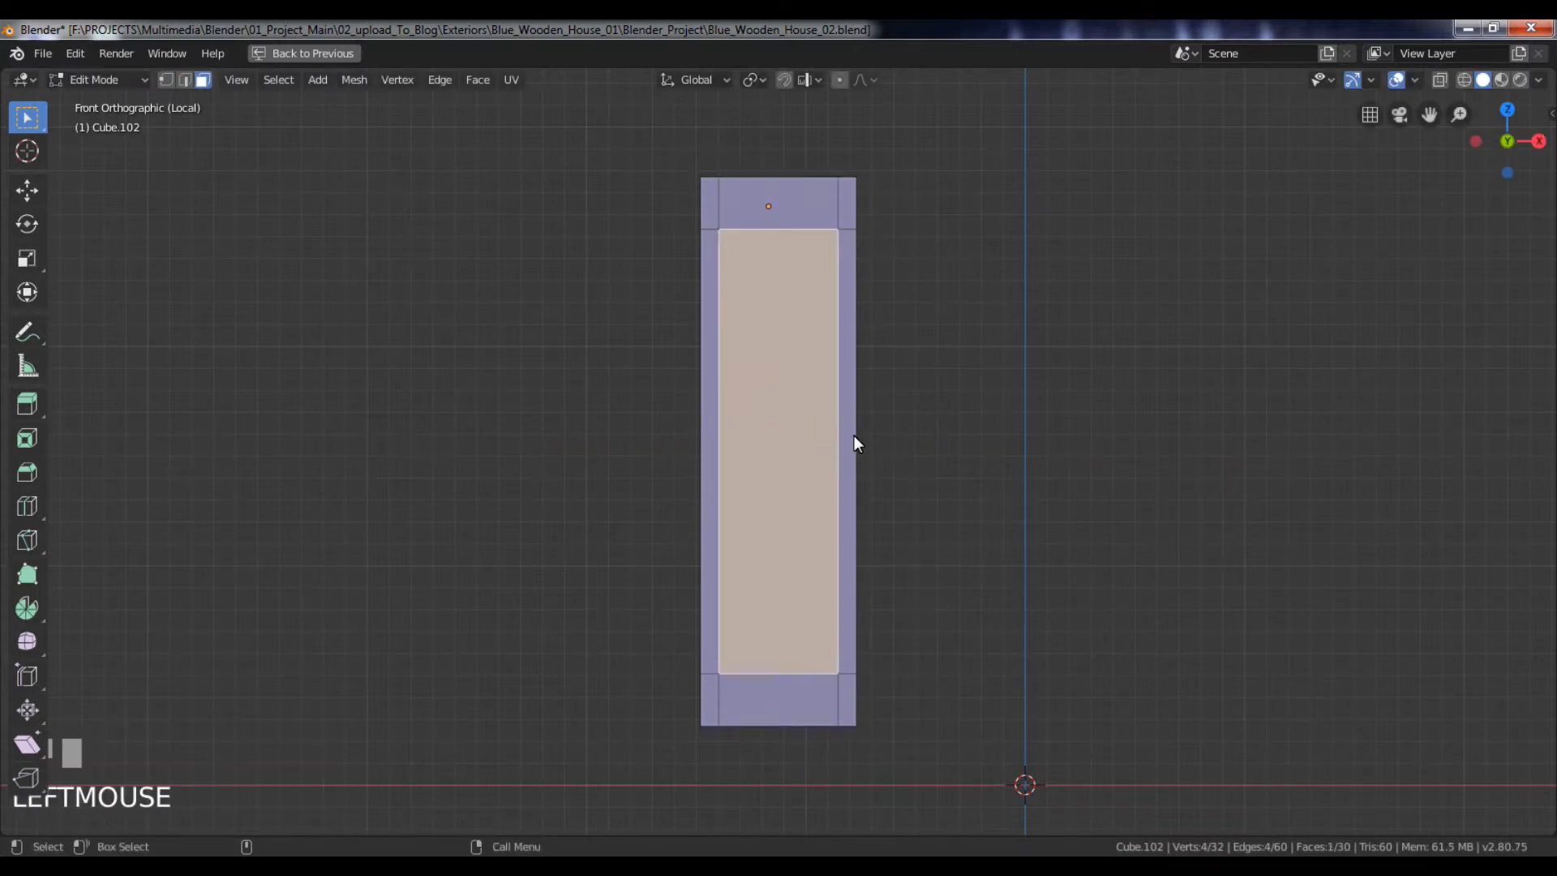
pyautogui.press('Delete')
pyautogui.click(853, 438)
pyautogui.click(796, 391)
pyautogui.press('Delete')
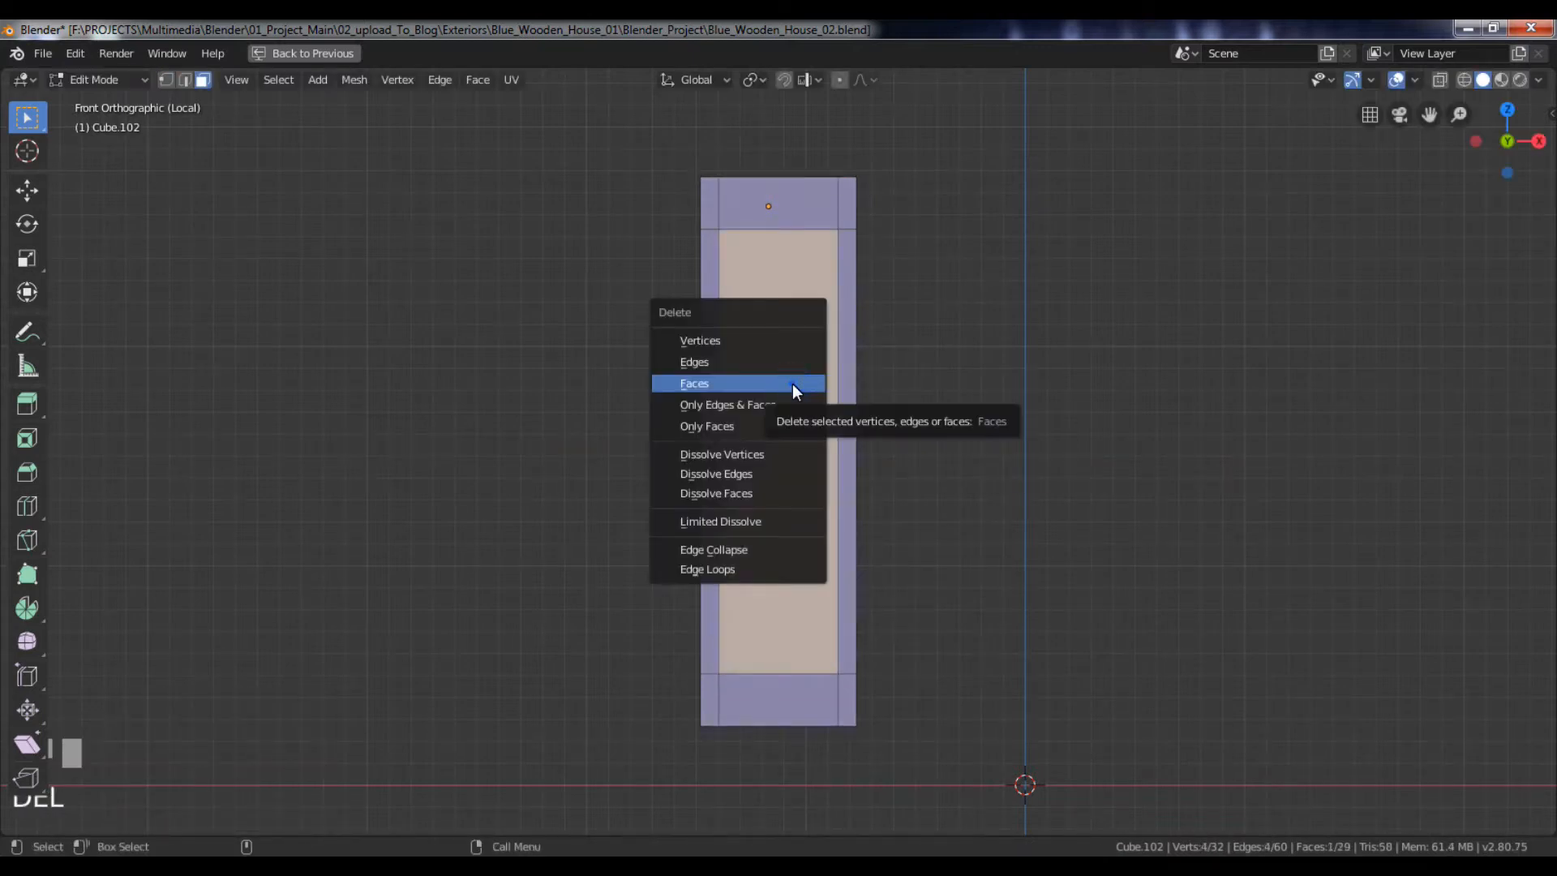
pyautogui.click(792, 383)
# - Bridge the front and back edge loops around the panel's opening, and return from the isolated view to the whole house
pyautogui.keyDown('alt'); pyautogui.moveTo(950, 387); pyautogui.dragTo(867, 275); pyautogui.keyUp('alt')
pyautogui.keyDown('alt'); pyautogui.moveTo(866, 275); pyautogui.dragTo(904, 378, button='right'); pyautogui.keyUp('alt')
pyautogui.keyDown('alt'); pyautogui.moveTo(903, 378); pyautogui.dragTo(806, 264, button='middle'); pyautogui.keyUp('alt')
pyautogui.press('2')
pyautogui.keyDown('alt'); pyautogui.moveTo(806, 264); pyautogui.dragTo(722, 207); pyautogui.keyUp('alt')
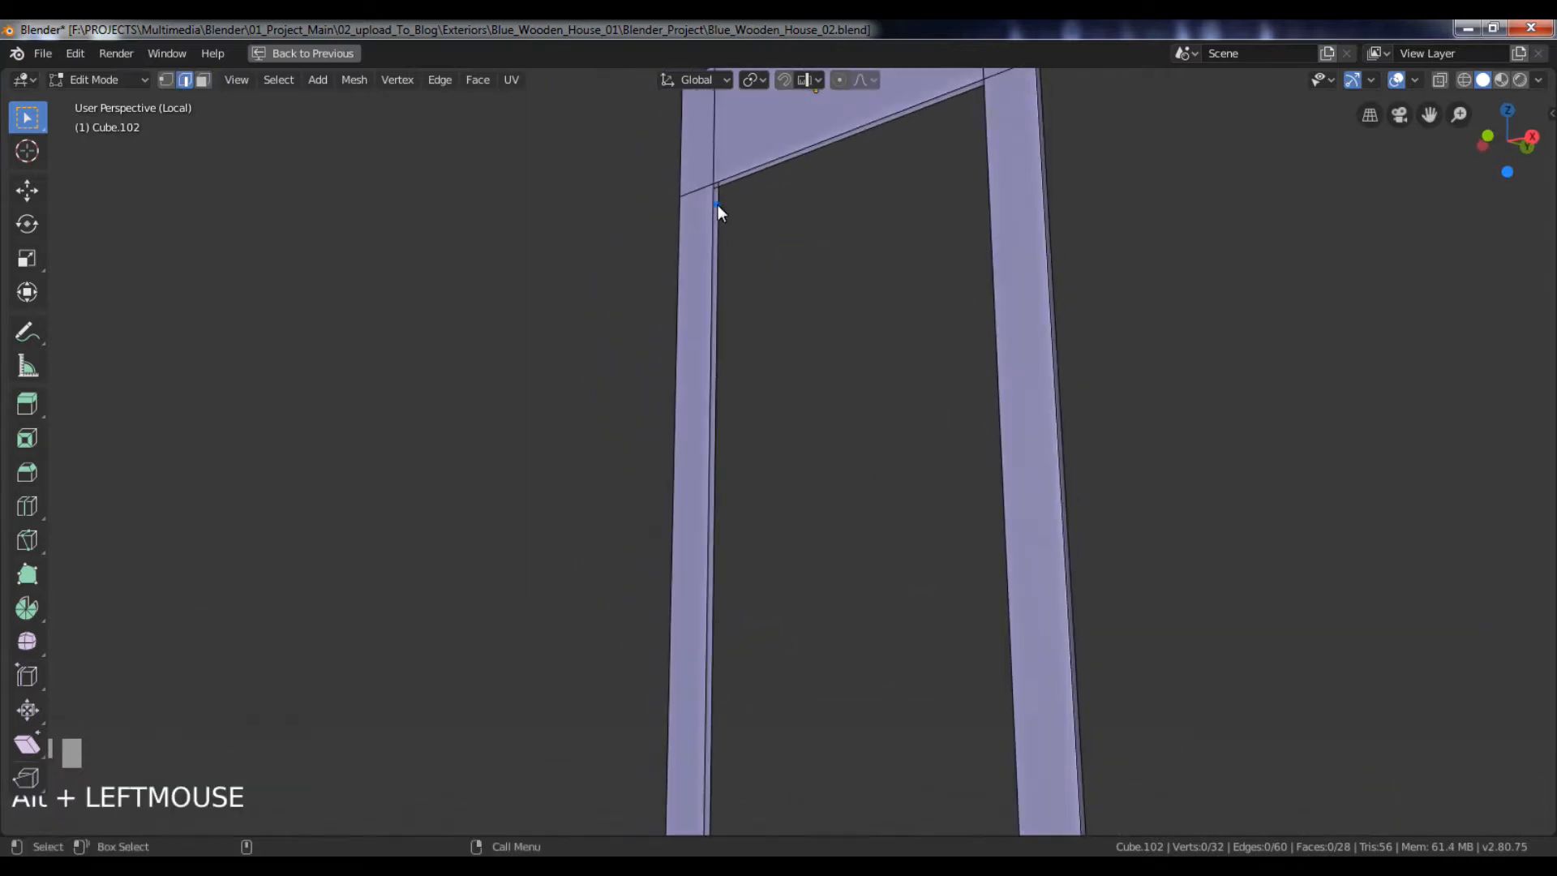
pyautogui.click(717, 205)
pyautogui.keyDown('alt'); pyautogui.keyDown('shift'); pyautogui.click(721, 210); pyautogui.keyUp('shift'); pyautogui.keyUp('alt')
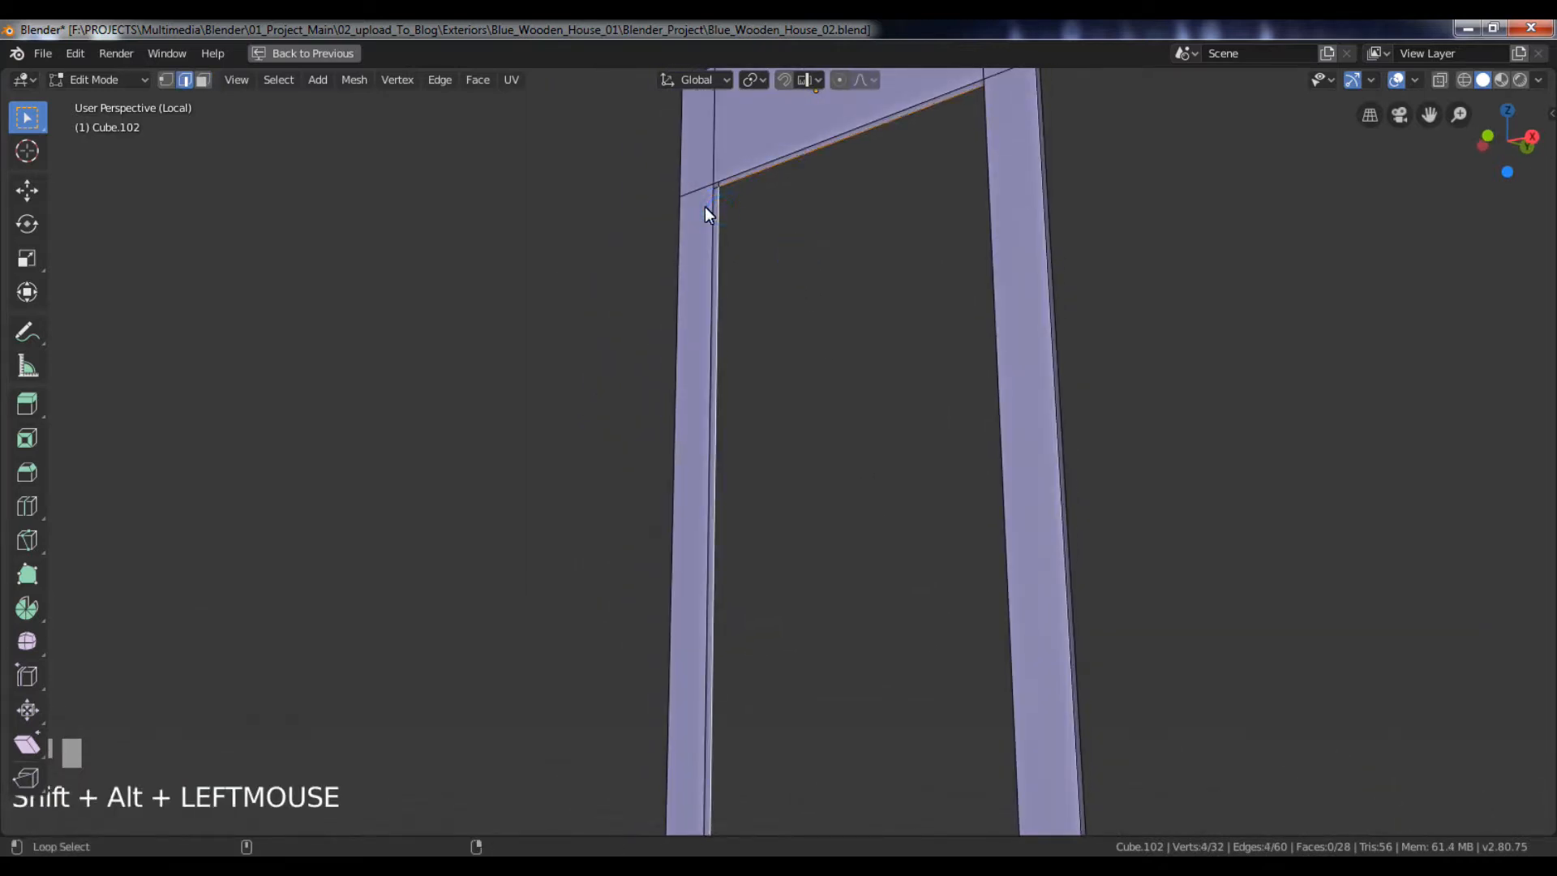
pyautogui.keyDown('alt'); pyautogui.keyDown('shift'); pyautogui.click(708, 208); pyautogui.keyUp('shift'); pyautogui.keyUp('alt')
pyautogui.rightClick(710, 206)
pyautogui.click(710, 208)
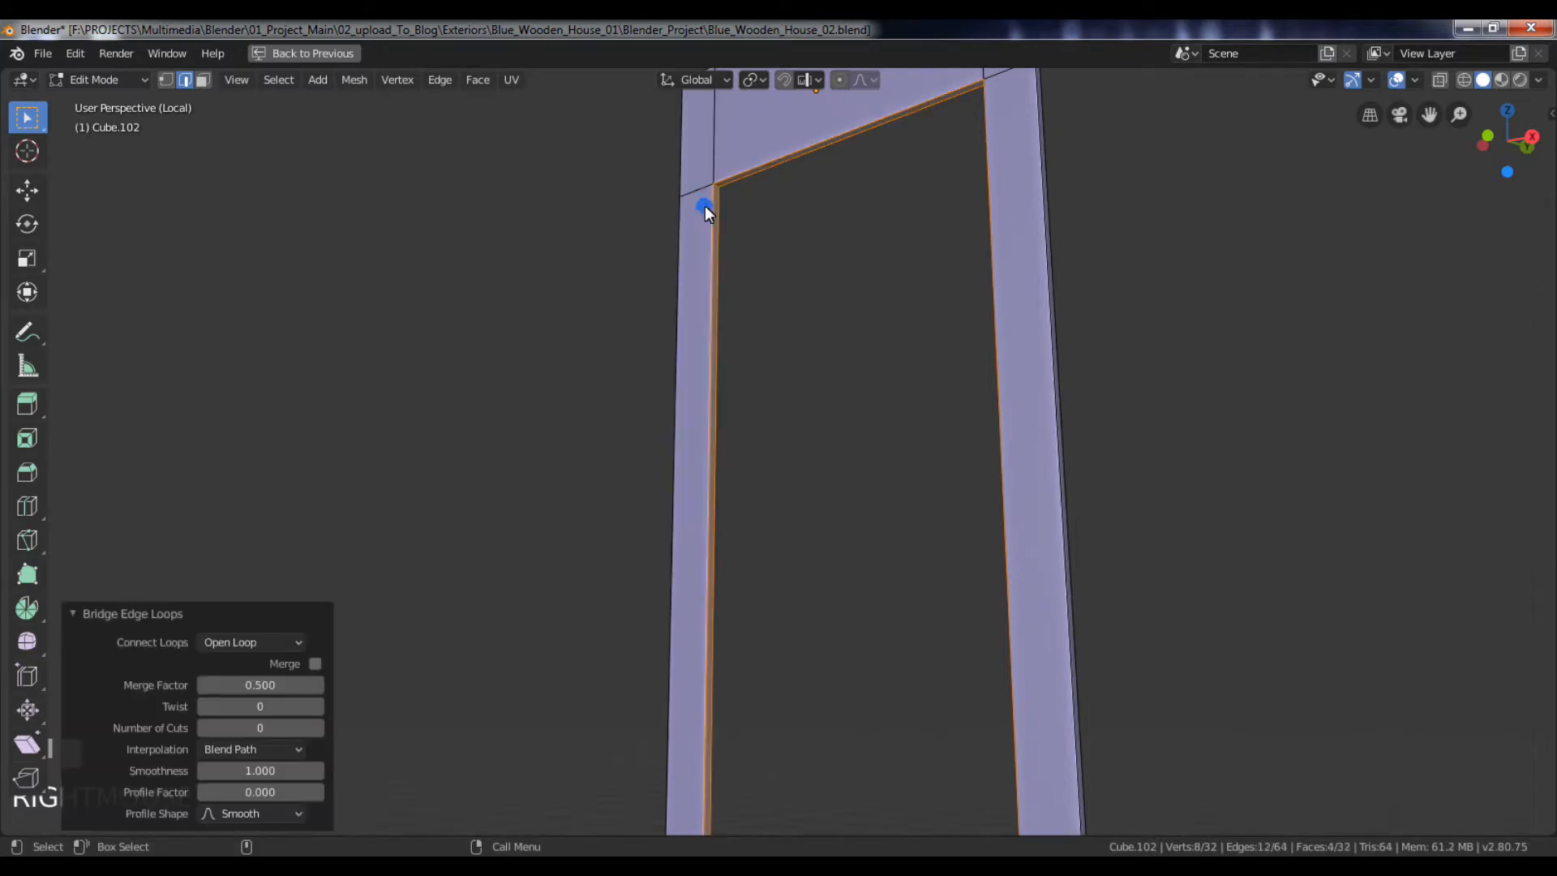
pyautogui.press('Tab')
pyautogui.keyDown('alt'); pyautogui.moveTo(809, 334); pyautogui.dragTo(728, 237, button='right'); pyautogui.keyUp('alt')
pyautogui.press('/')
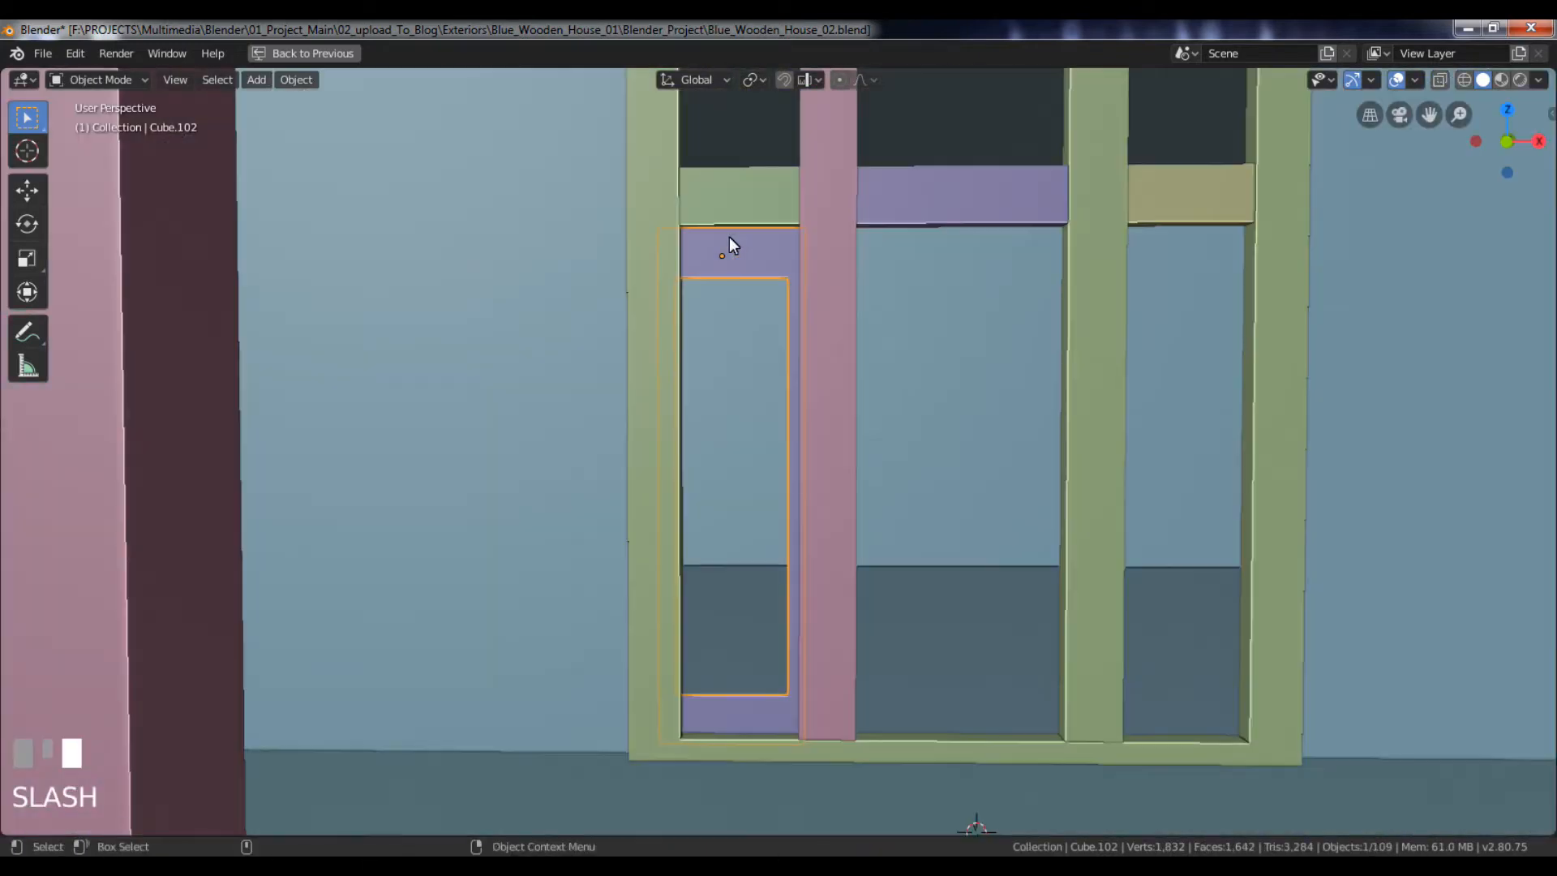
# - Move the vertices of the panel's left strip about 1 m inward along X so the strip shows beside the left post
pyautogui.scroll(-3, 729, 238)
pyautogui.scroll(2, 768, 355)
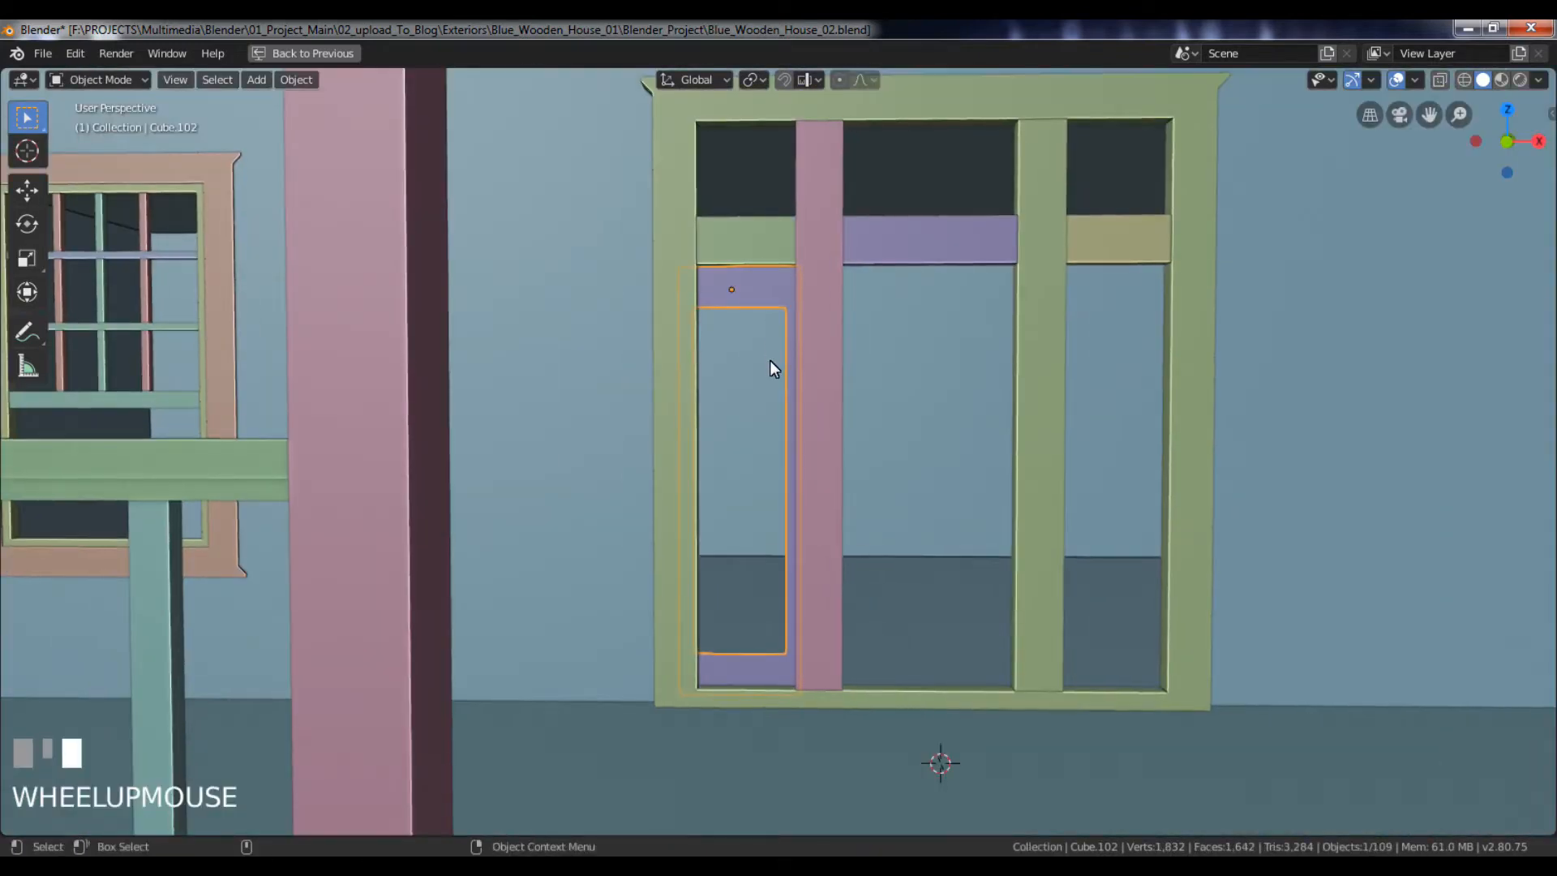
pyautogui.press('Tab')
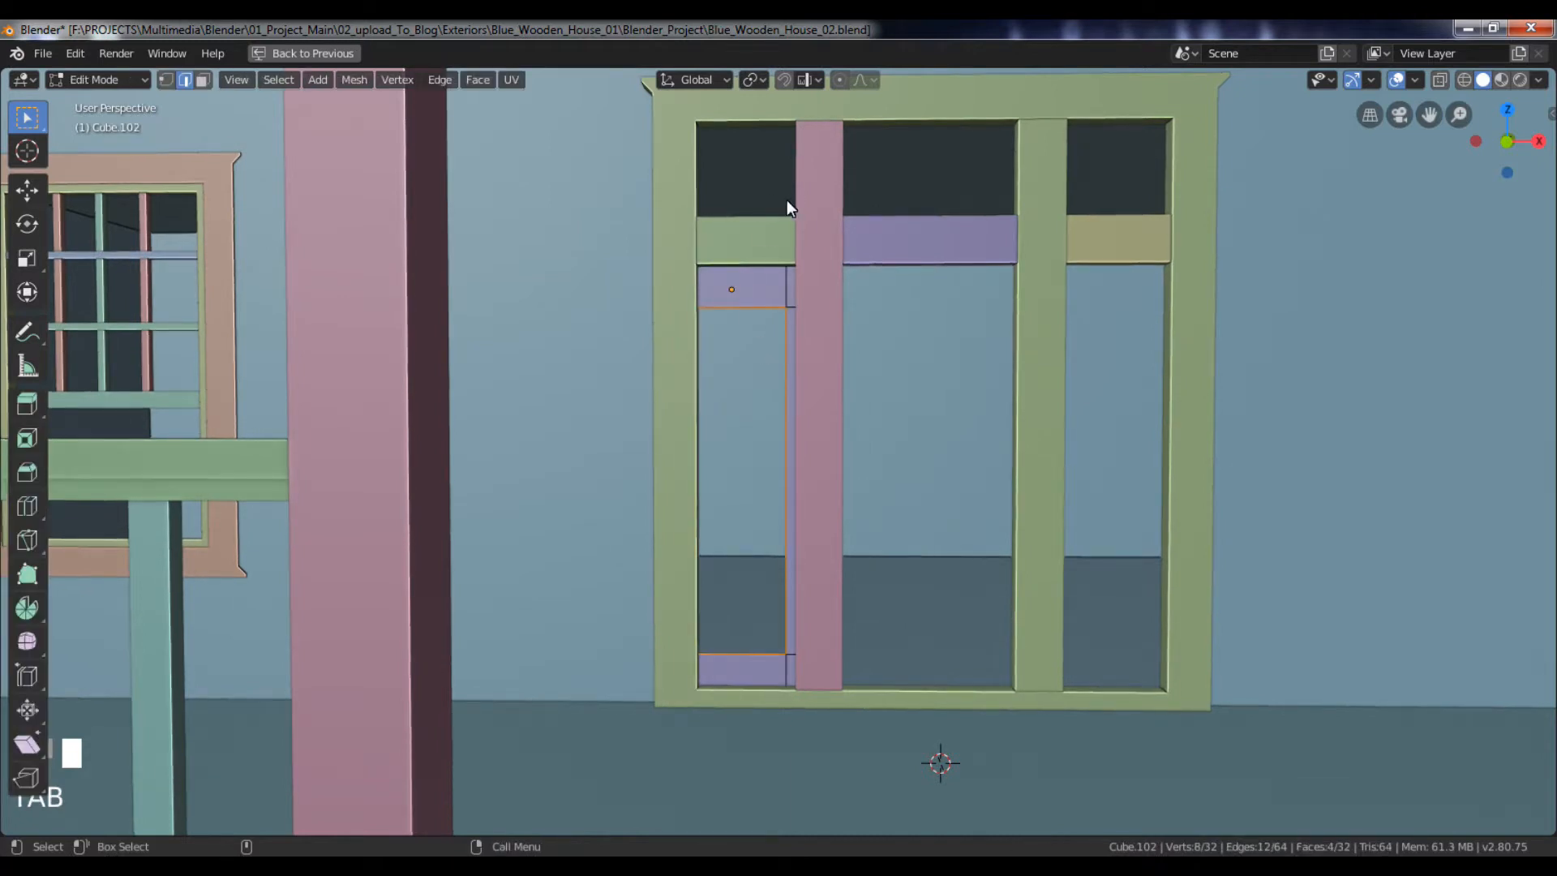
pyautogui.press('KP_1')
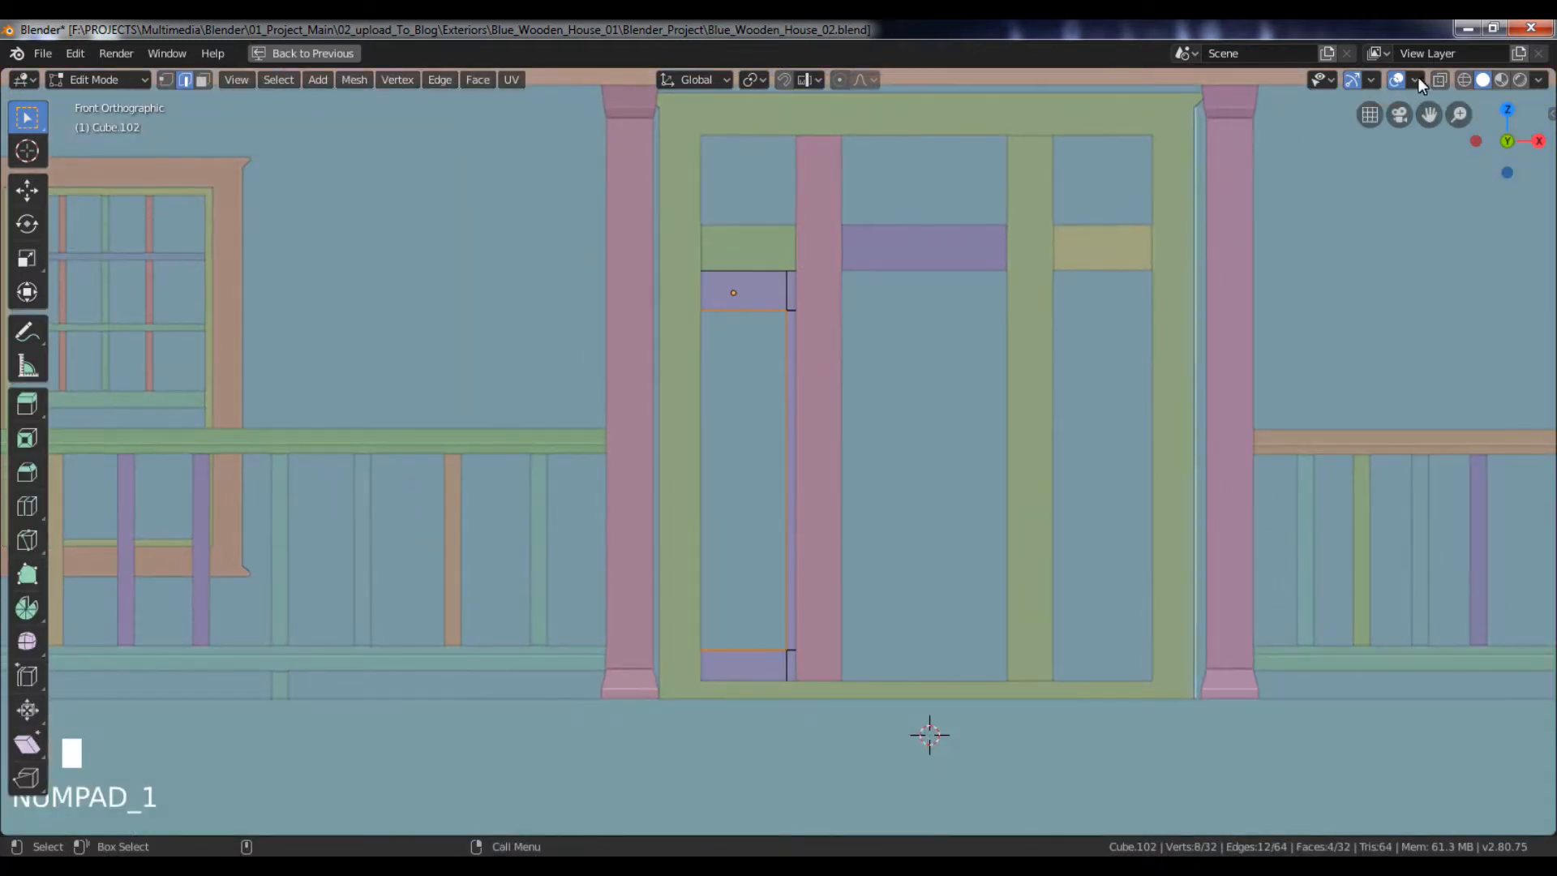
pyautogui.click(1439, 80)
pyautogui.press('1')
pyautogui.moveTo(657, 245); pyautogui.dragTo(713, 690)
pyautogui.press('g')
pyautogui.press('x')
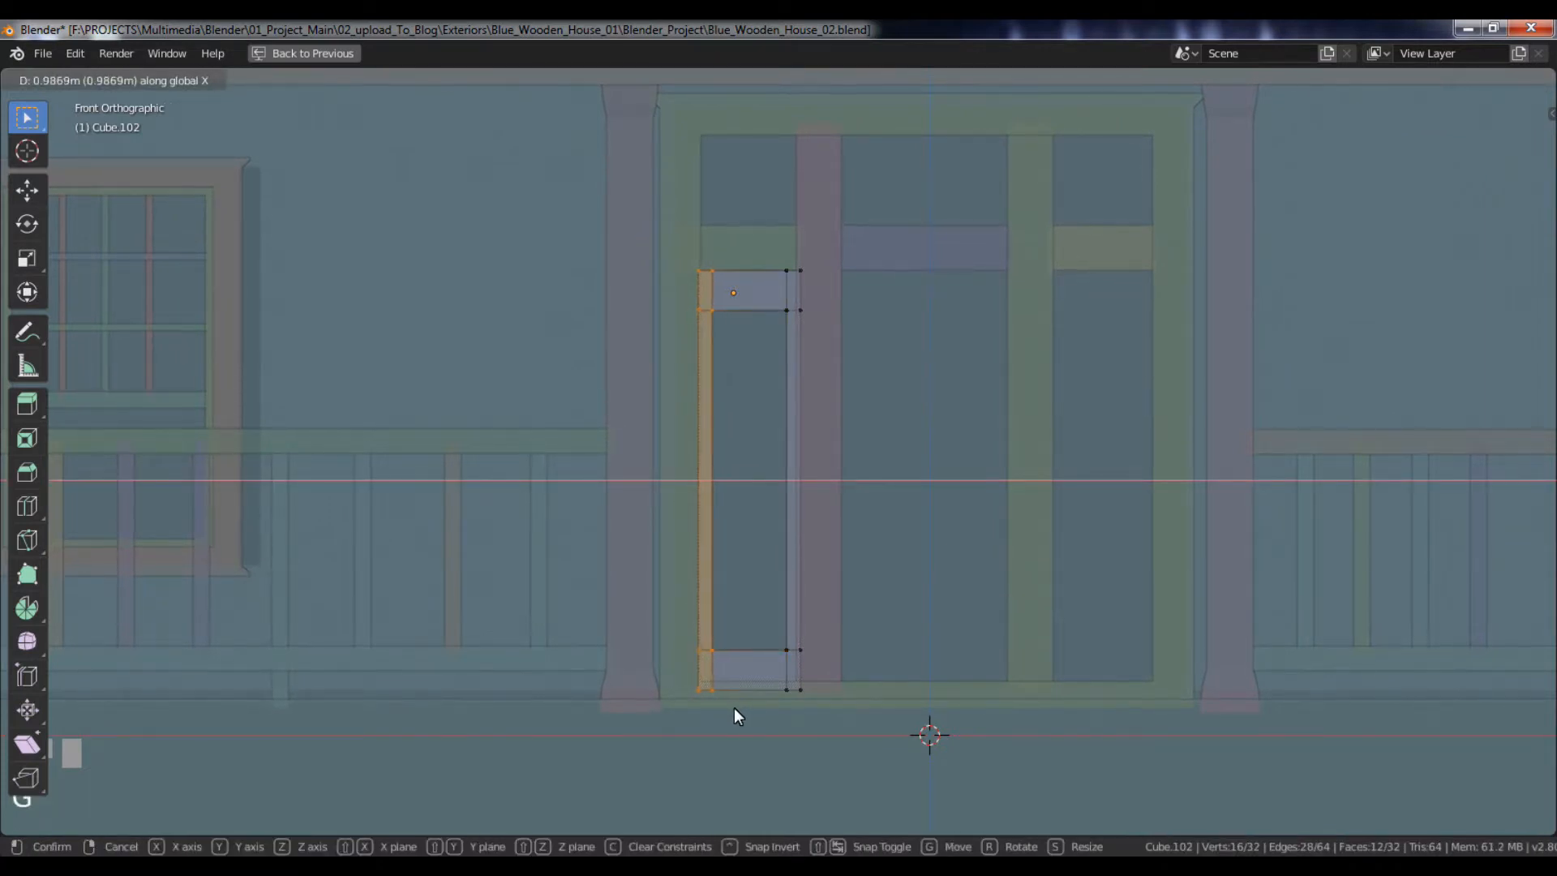
pyautogui.click(733, 707)
pyautogui.press('Tab')
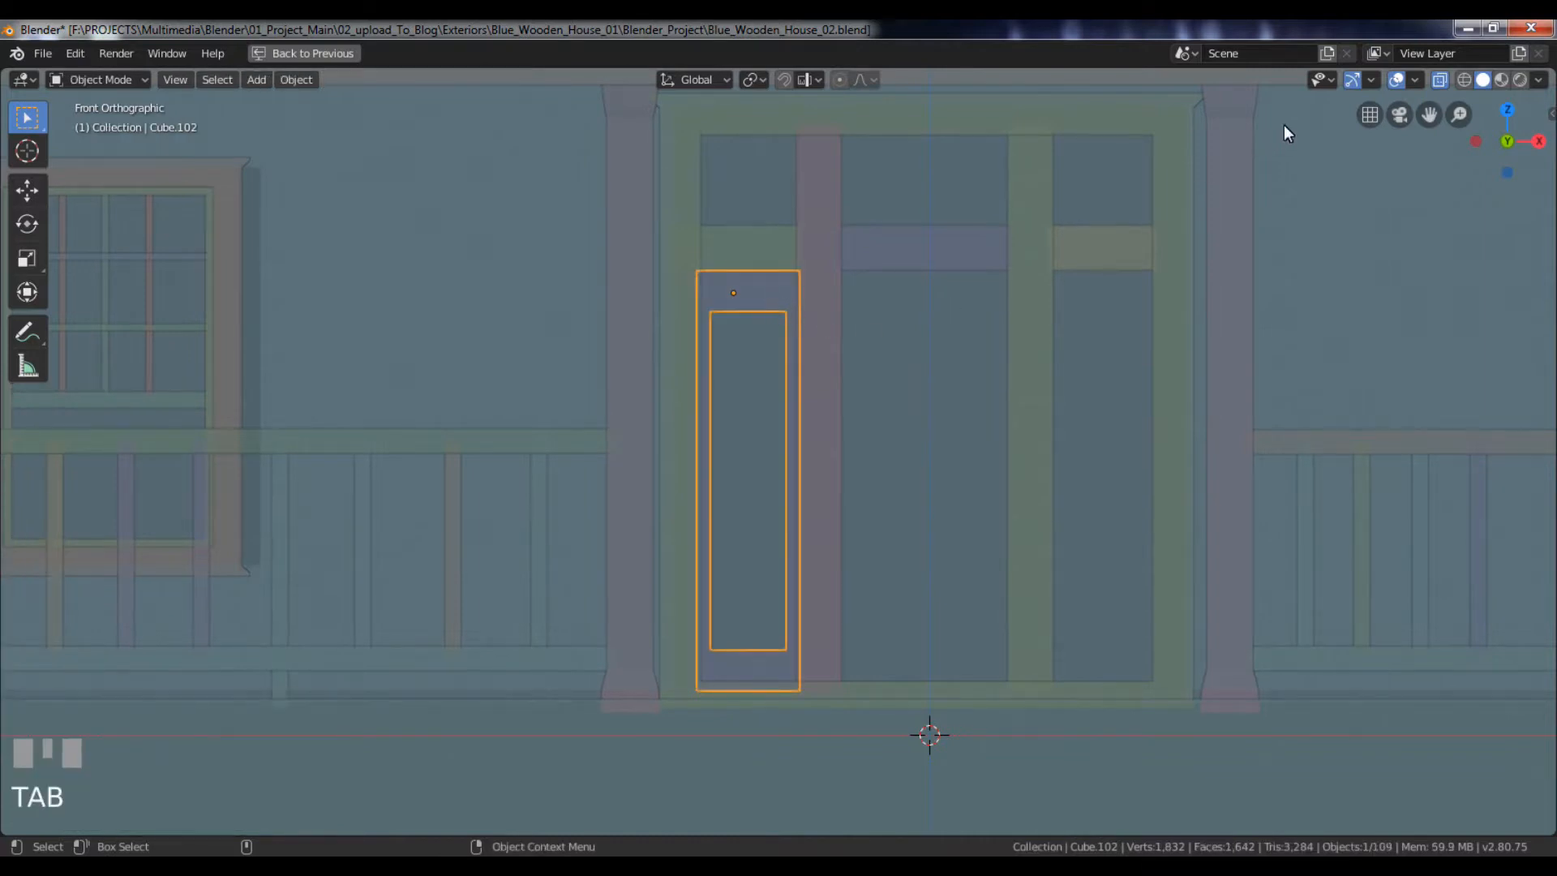
pyautogui.click(1440, 79)
pyautogui.keyDown('alt'); pyautogui.moveTo(1135, 295); pyautogui.dragTo(1032, 378); pyautogui.keyUp('alt')
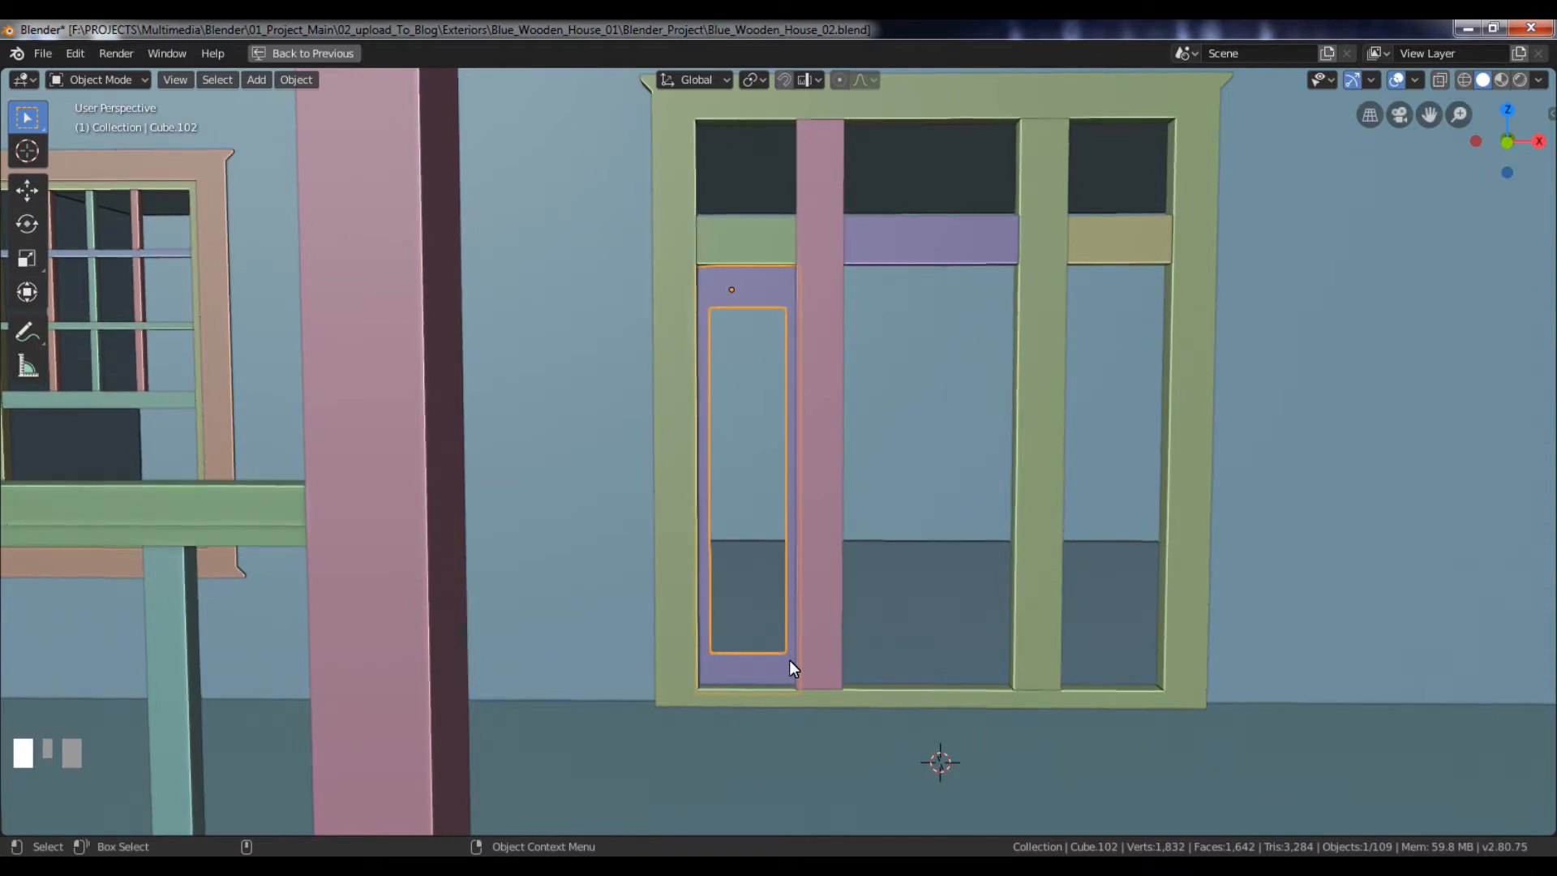
# - Raise the lower edge of the left panel's opening along Z, moving both front and back vertices, for a taller bottom section
pyautogui.press('KP_1')
pyautogui.press('Tab')
pyautogui.moveTo(678, 626); pyautogui.dragTo(921, 670)
pyautogui.click(1440, 80)
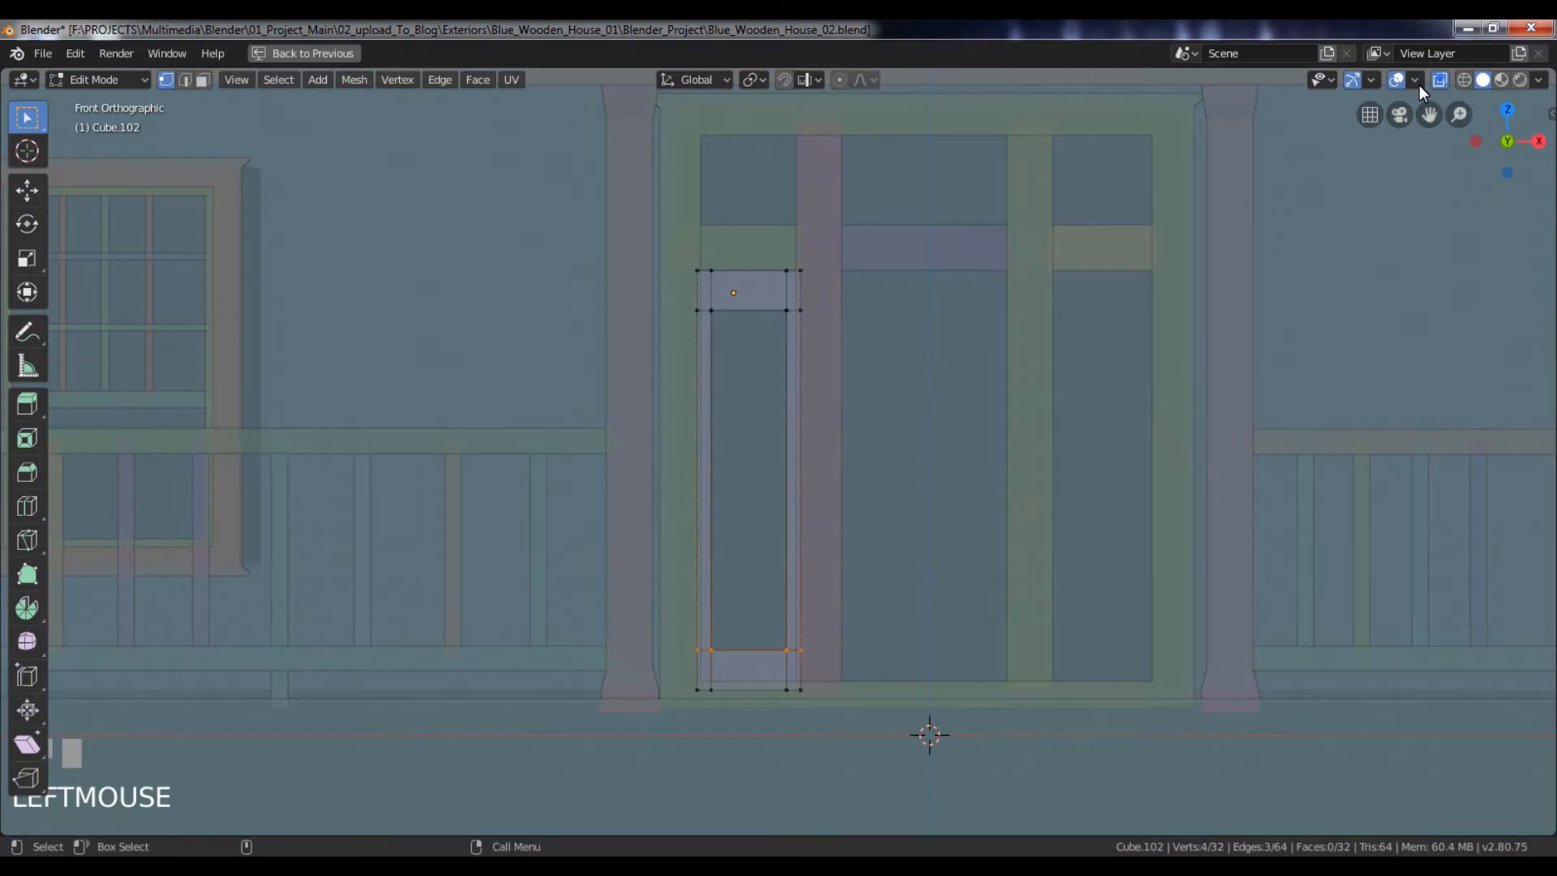
pyautogui.moveTo(624, 599); pyautogui.dragTo(935, 658)
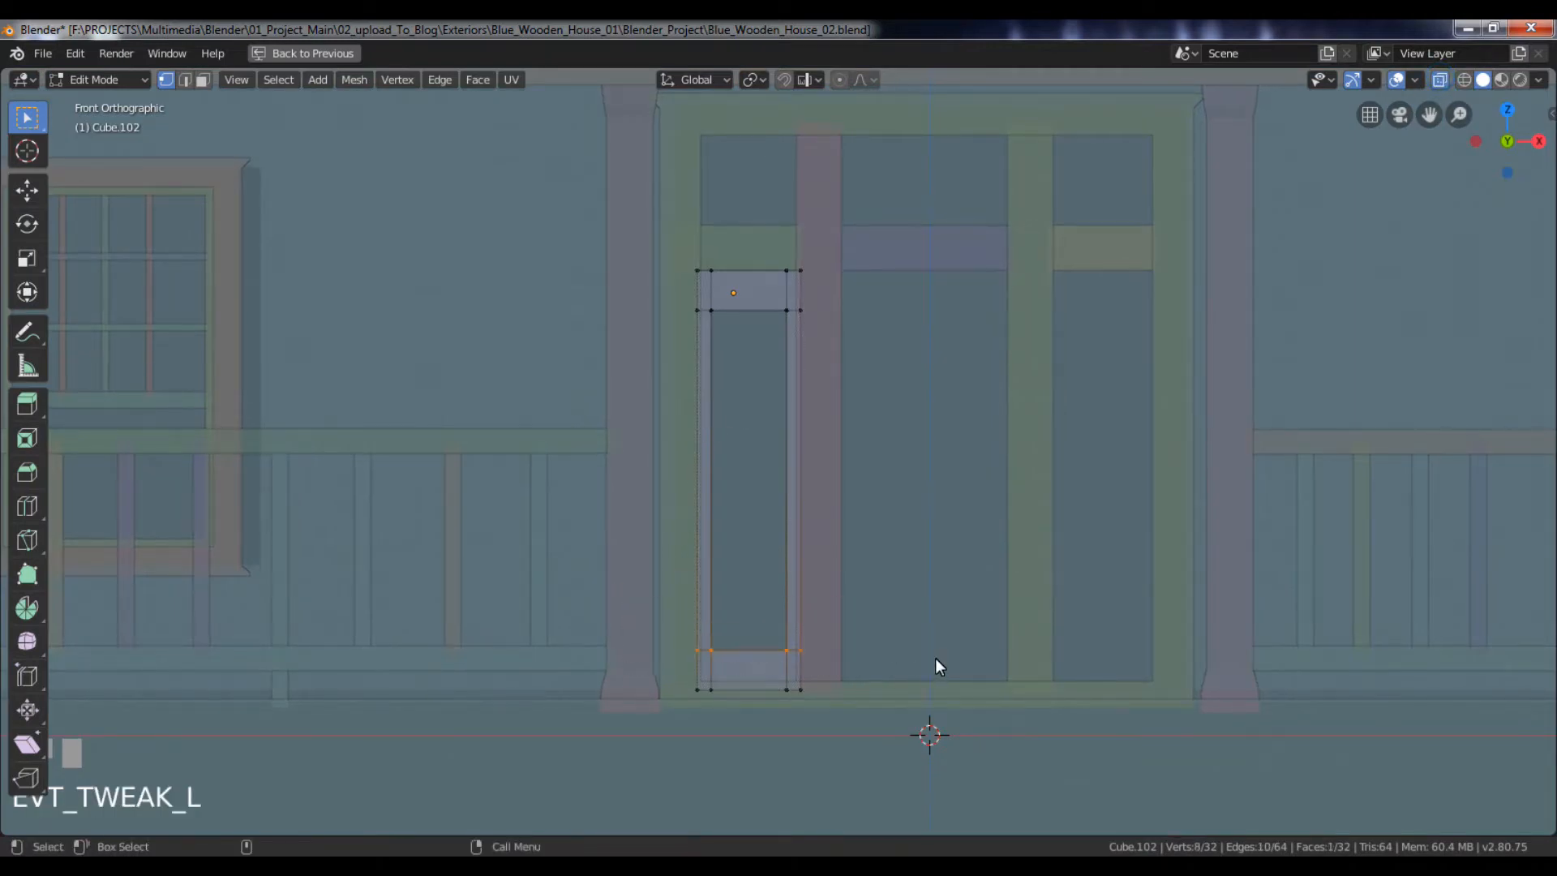
pyautogui.press('g')
pyautogui.press('z')
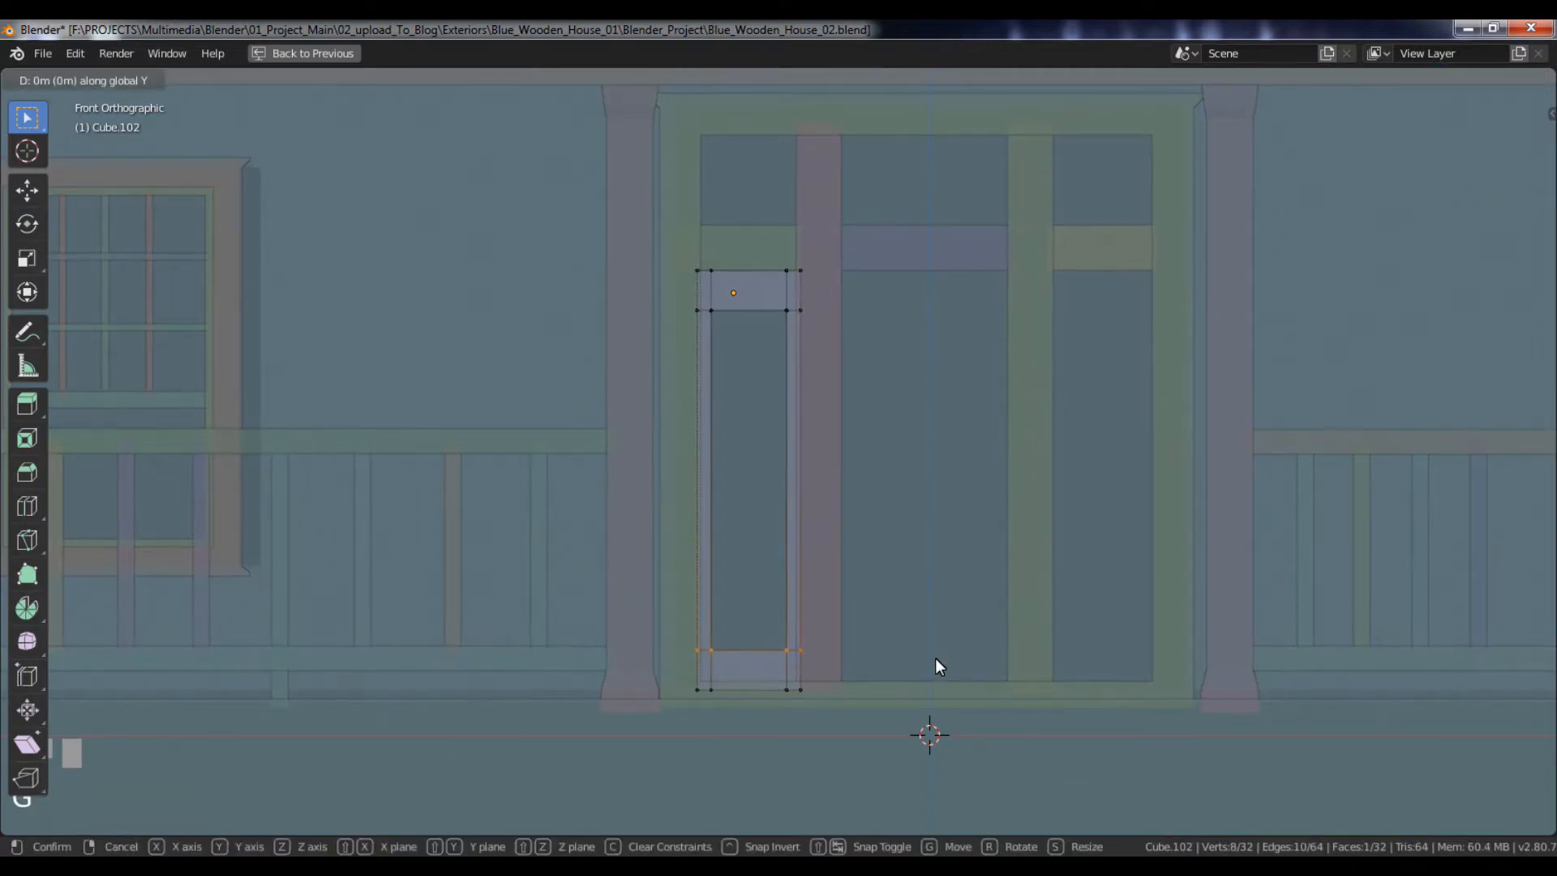
pyautogui.click(939, 592)
pyautogui.press('Tab')
# - Lower the upper edge of the left panel's opening slightly along Z to deepen the panel's top section
pyautogui.press('Tab')
pyautogui.moveTo(674, 297); pyautogui.dragTo(863, 323)
pyautogui.press('g')
pyautogui.press('z')
pyautogui.click(863, 338)
pyautogui.press('Tab')
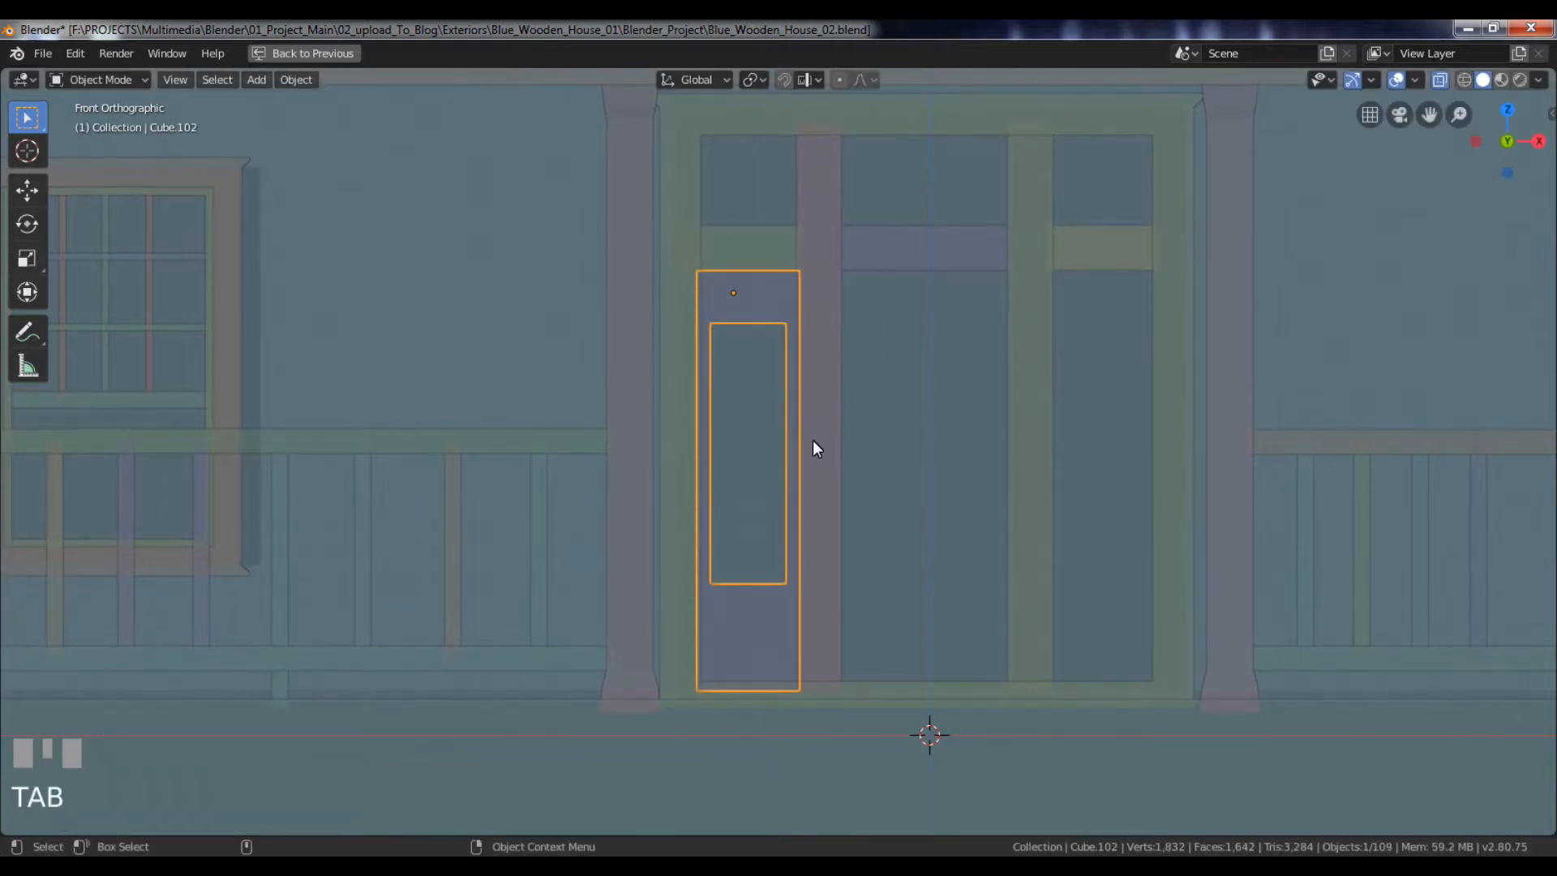
# - Duplicate the left panel 21.1 m along X into the gap between the right post and the door frame
pyautogui.hotkey('shift', 'd')
pyautogui.press('x')
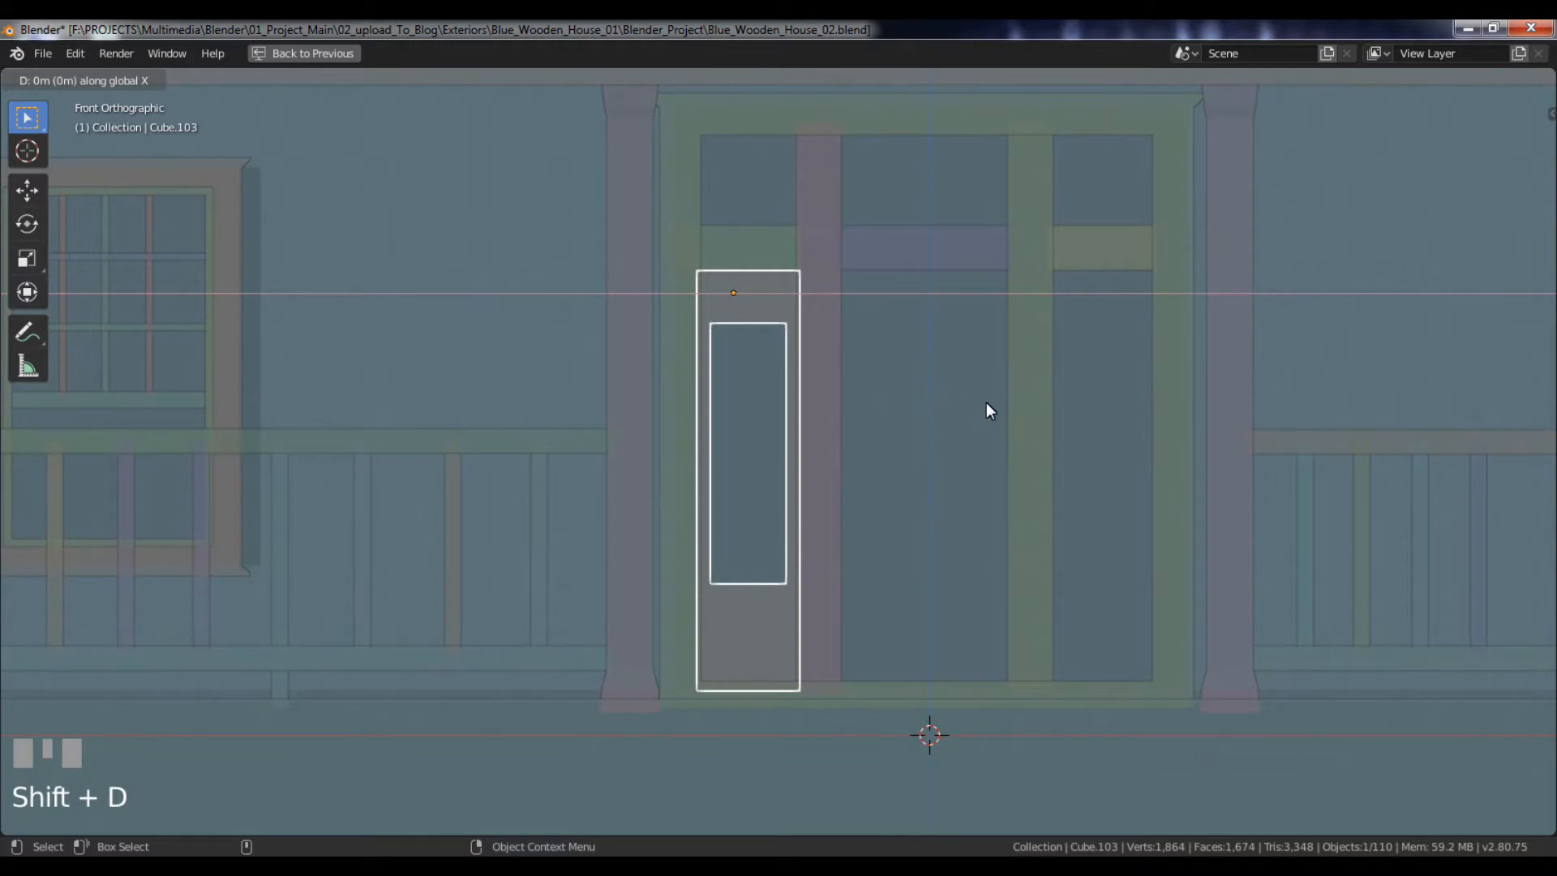
pyautogui.click(1237, 407)
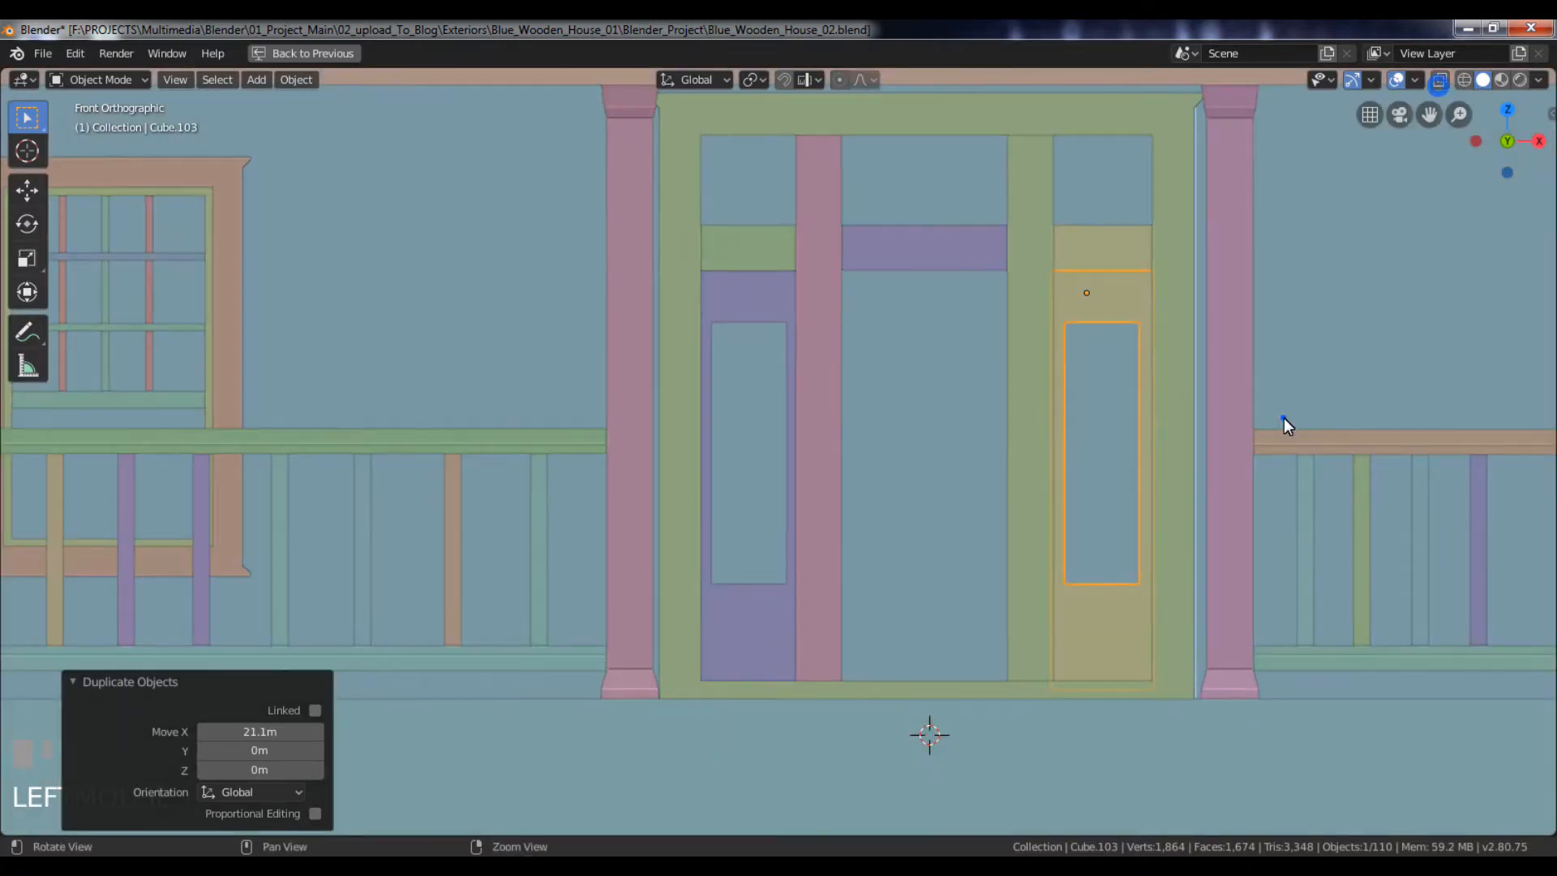
# - Set the viewport shading colour to Material and save the file
pyautogui.scroll(-3, 1282, 416)
pyautogui.click(873, 382)
pyautogui.keyDown('alt'); pyautogui.moveTo(956, 466); pyautogui.dragTo(908, 428, button='right'); pyautogui.keyUp('alt')
pyautogui.keyDown('alt'); pyautogui.moveTo(873, 410); pyautogui.dragTo(982, 431); pyautogui.keyUp('alt')
pyautogui.click(1538, 79)
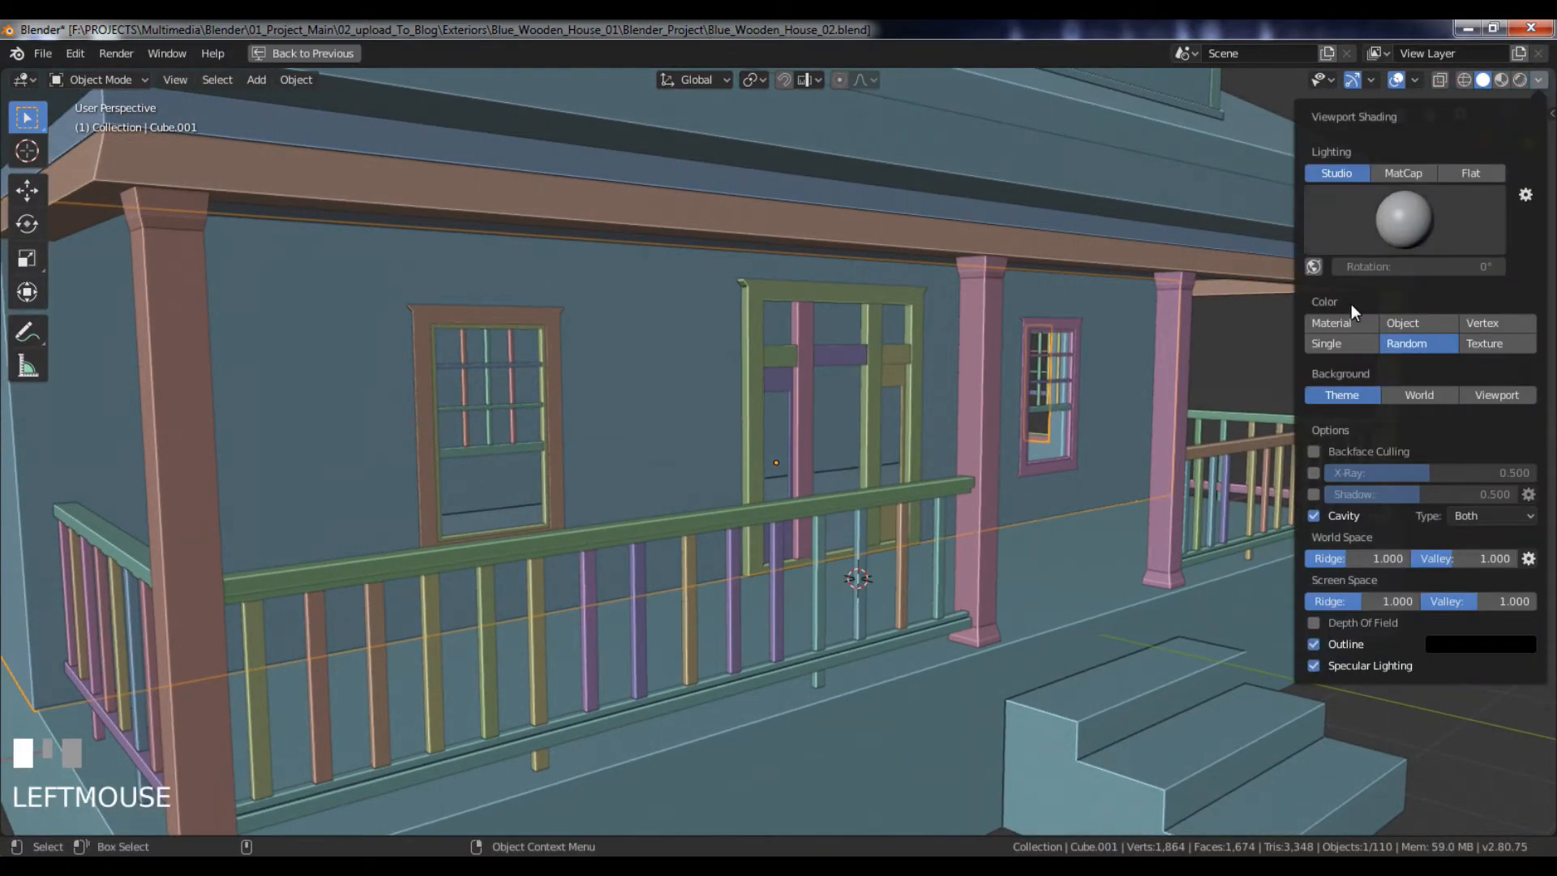
pyautogui.click(1329, 322)
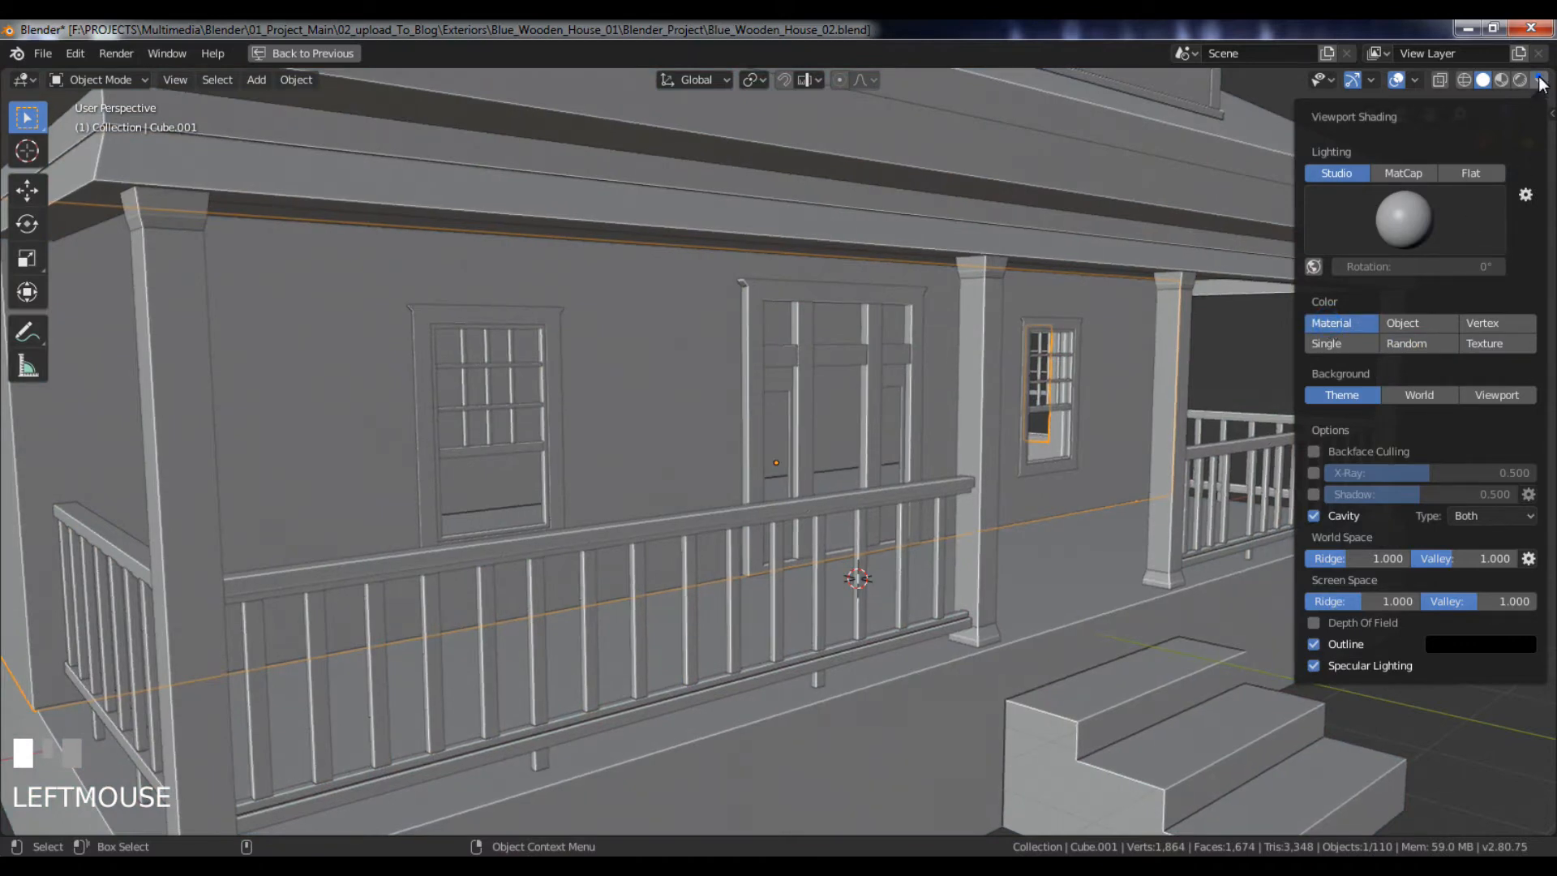
pyautogui.click(1484, 635)
pyautogui.keyDown('alt'); pyautogui.moveTo(1332, 551); pyautogui.dragTo(1217, 551); pyautogui.keyUp('alt')
pyautogui.hotkey('ctrl', 's')
# - Check the porch and the front door frame from overall and close views, and save the house file
pyautogui.keyDown('alt'); pyautogui.moveTo(1047, 474); pyautogui.dragTo(1049, 547, button='middle'); pyautogui.keyUp('alt')
pyautogui.keyDown('alt'); pyautogui.moveTo(1048, 547); pyautogui.dragTo(996, 489, button='right'); pyautogui.keyUp('alt')
pyautogui.keyDown('alt'); pyautogui.moveTo(996, 490); pyautogui.dragTo(1101, 542); pyautogui.keyUp('alt')
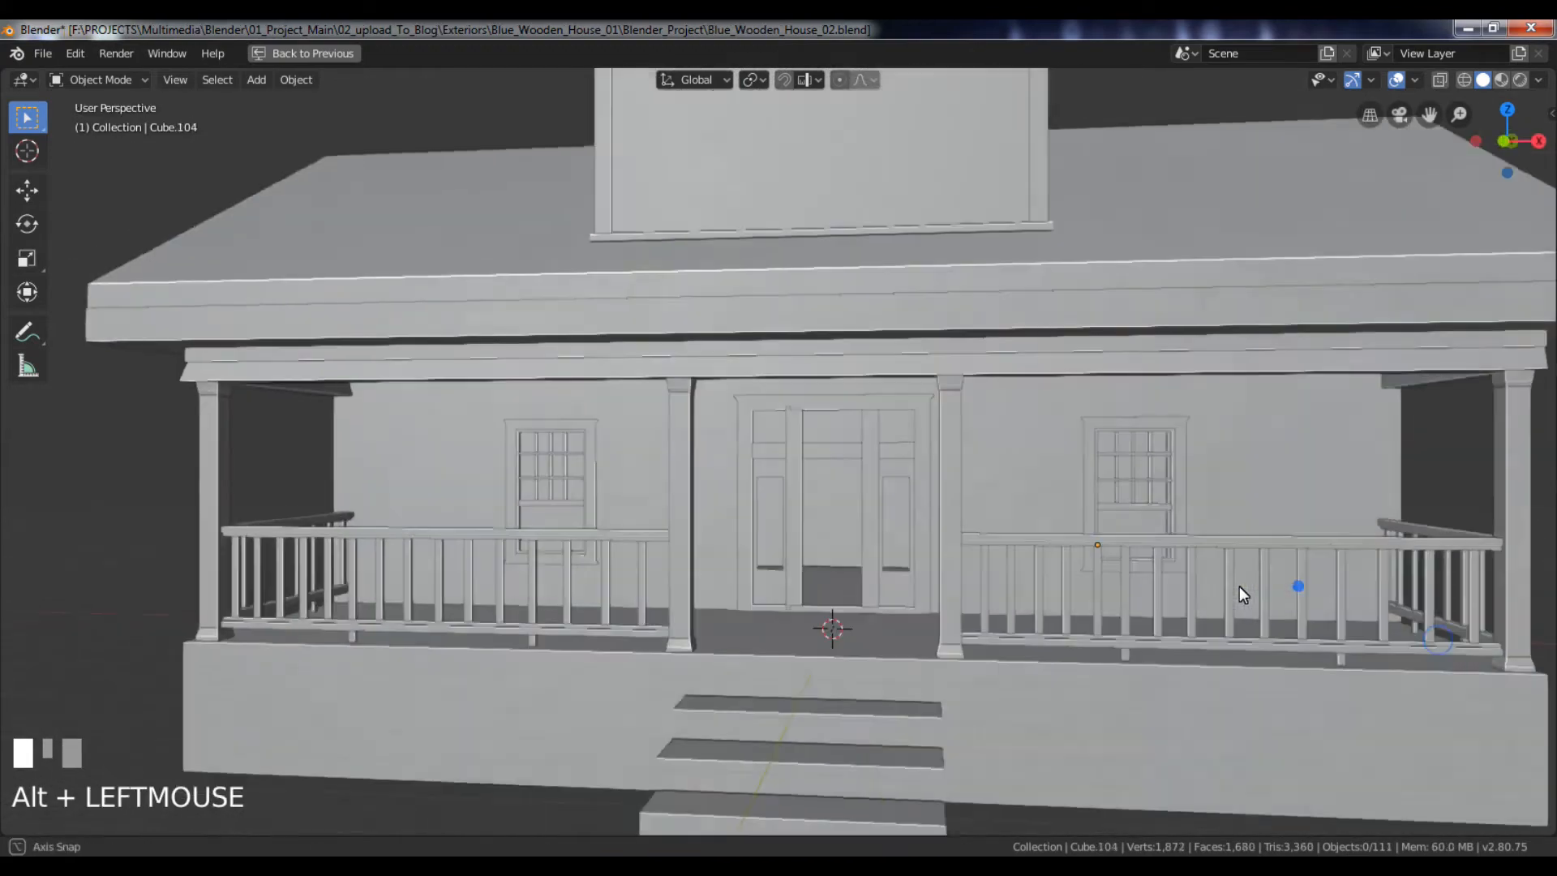
pyautogui.keyDown('alt'); pyautogui.moveTo(1239, 586); pyautogui.dragTo(1192, 610); pyautogui.keyUp('alt')
pyautogui.hotkey('ctrl', 's')
pyautogui.keyDown('alt'); pyautogui.moveTo(869, 503); pyautogui.dragTo(983, 743, button='right'); pyautogui.keyUp('alt')
pyautogui.keyDown('alt'); pyautogui.moveTo(1001, 621); pyautogui.dragTo(1001, 619, button='middle'); pyautogui.keyUp('alt')
pyautogui.moveTo(952, 571)
pyautogui.keyDown('alt'); pyautogui.mouseDown()
pyautogui.moveTo(926, 567)
pyautogui.moveTo(962, 566)
pyautogui.mouseUp(); pyautogui.keyUp('alt')
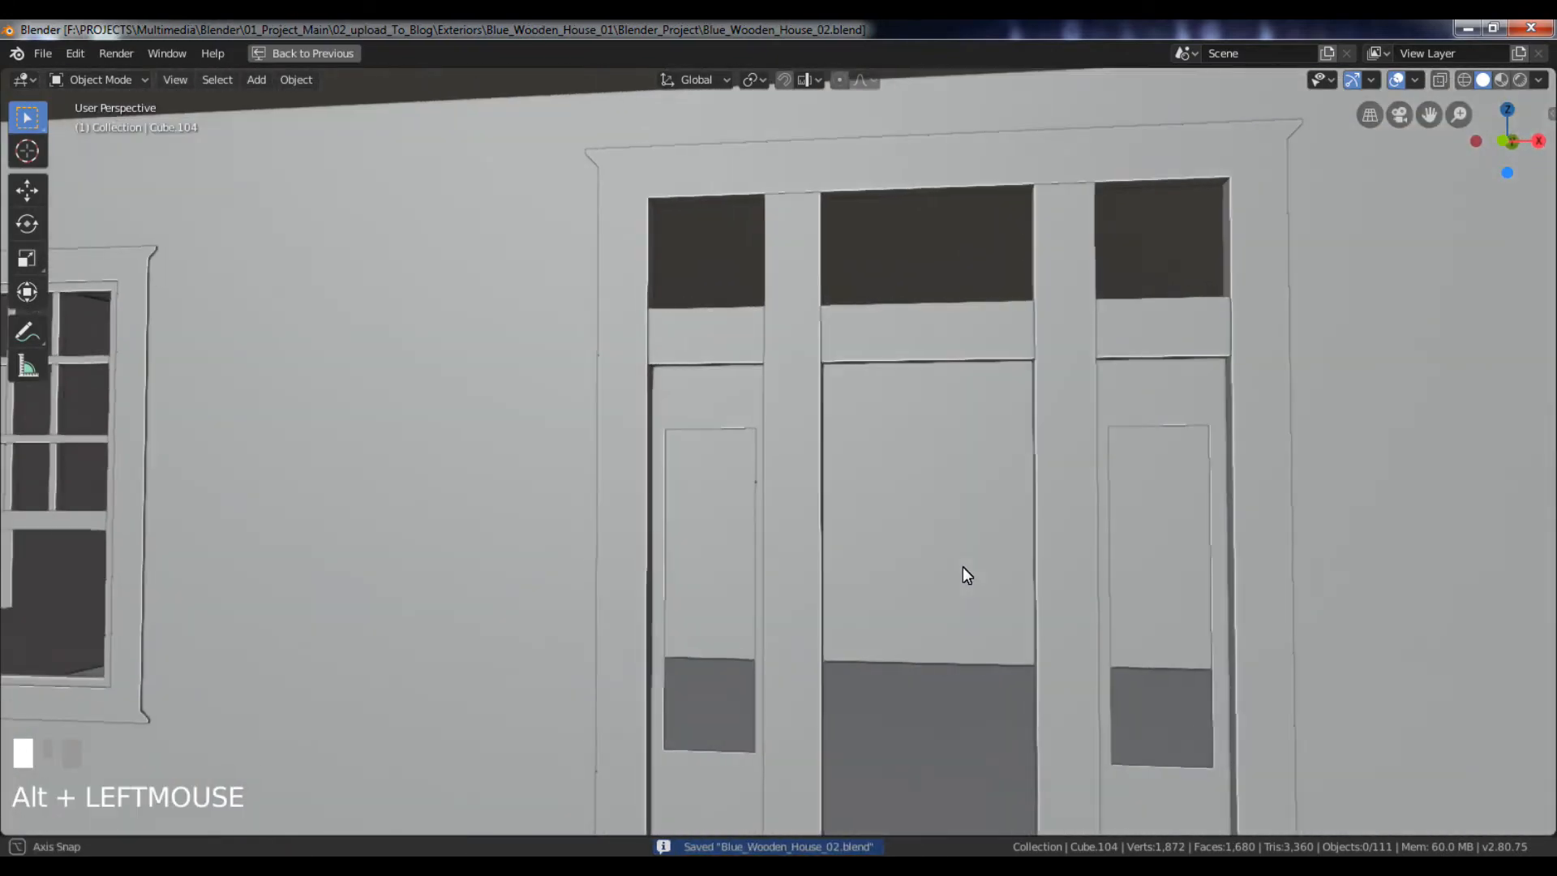
pyautogui.scroll(-6, 741, 513)
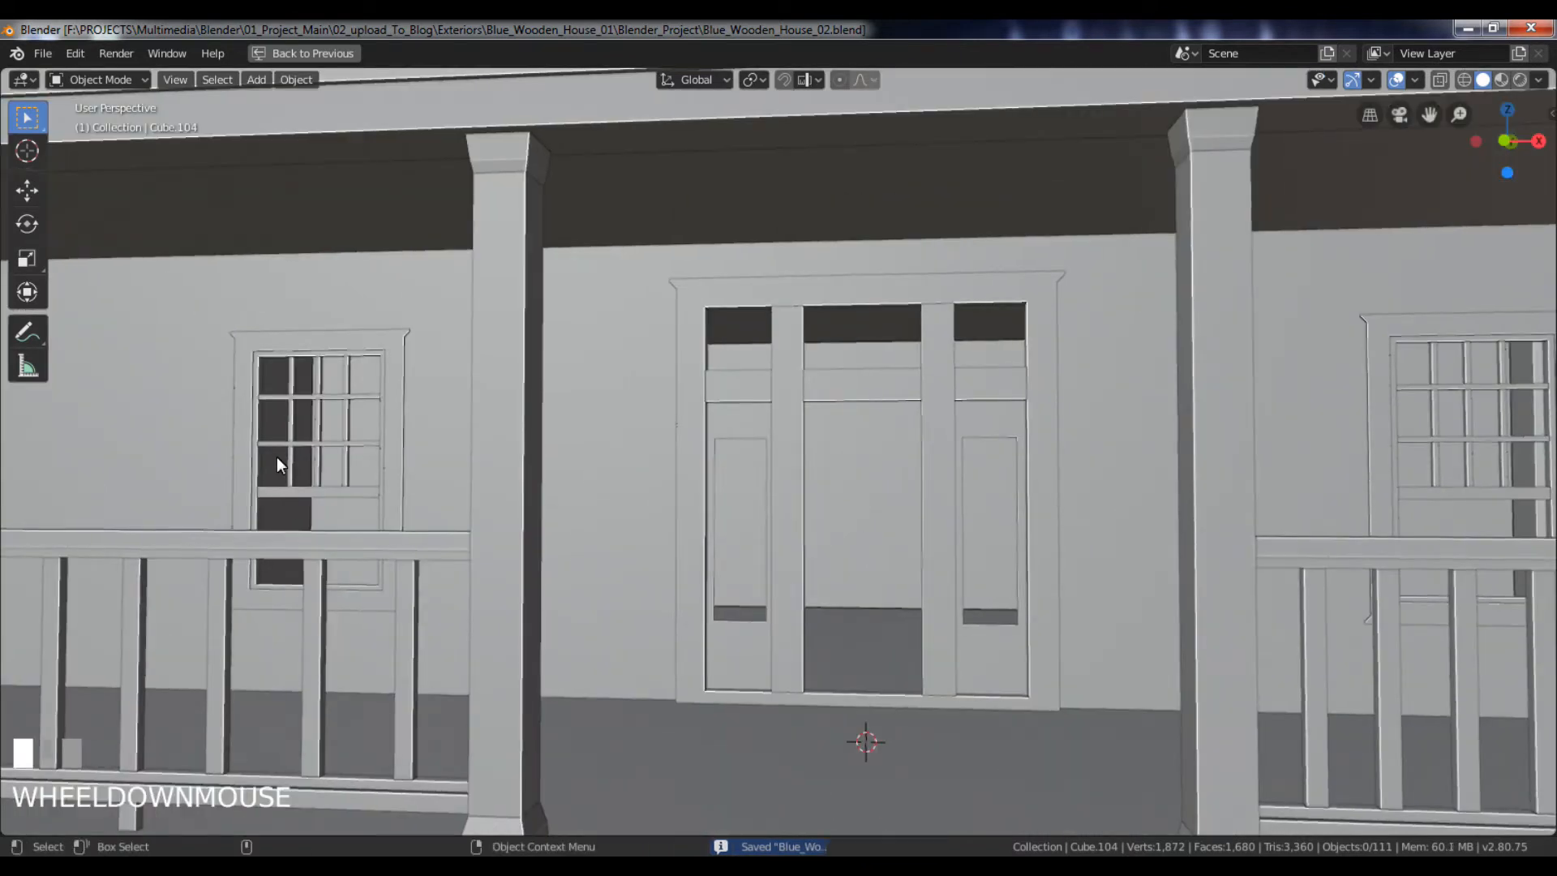
# - Duplicate a vertical bar of the left window into the left door panel's opening, 40.9 m along X and -7.72 m along Z
pyautogui.click(291, 465)
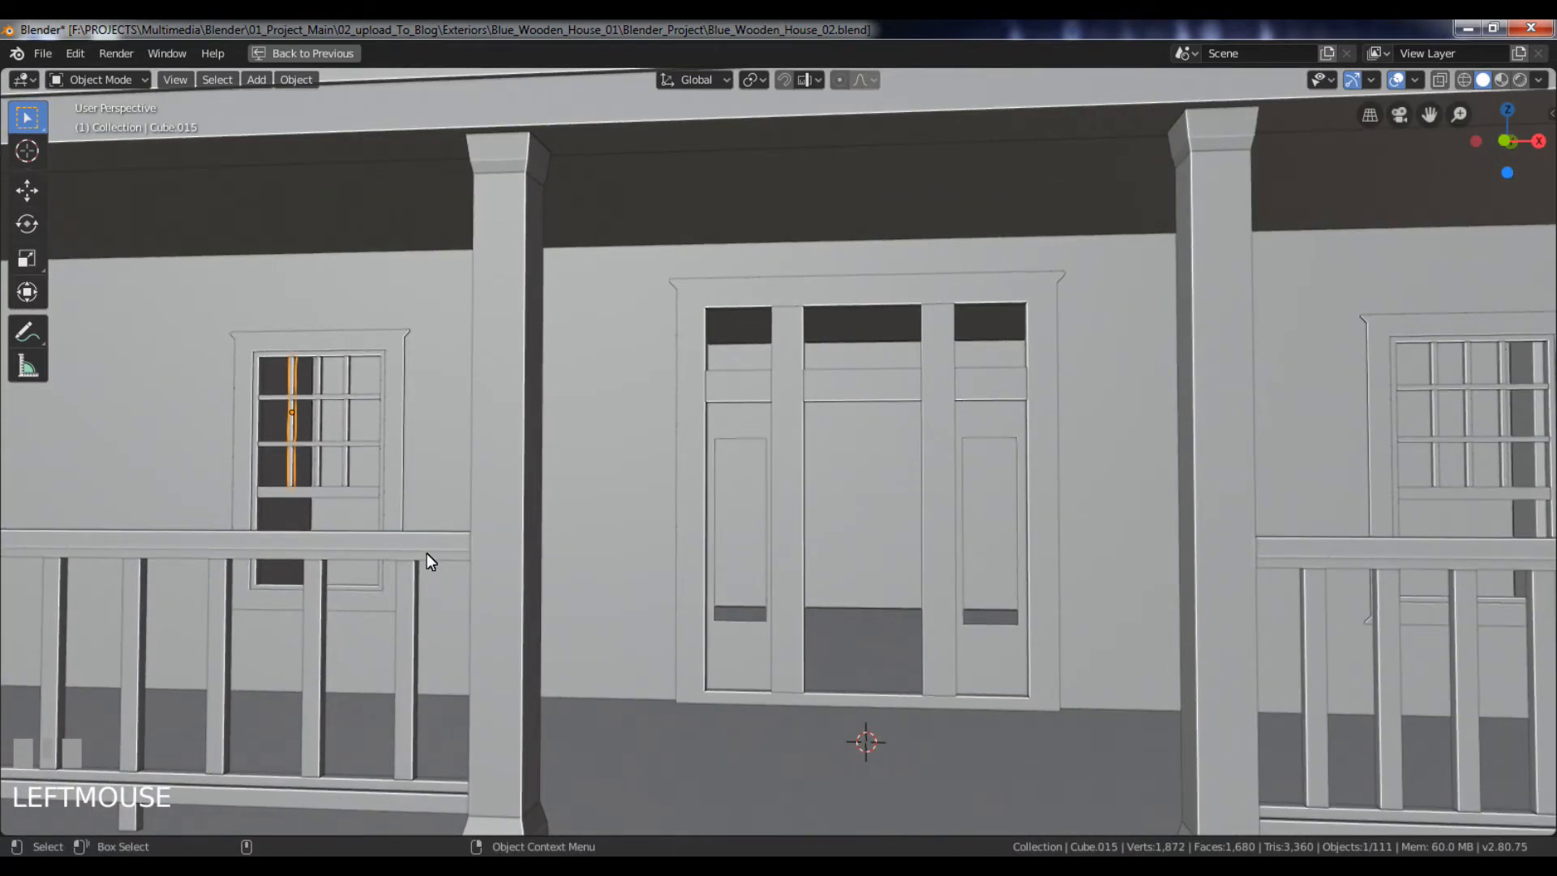
pyautogui.press('KP_1')
pyautogui.hotkey('shift', 'd')
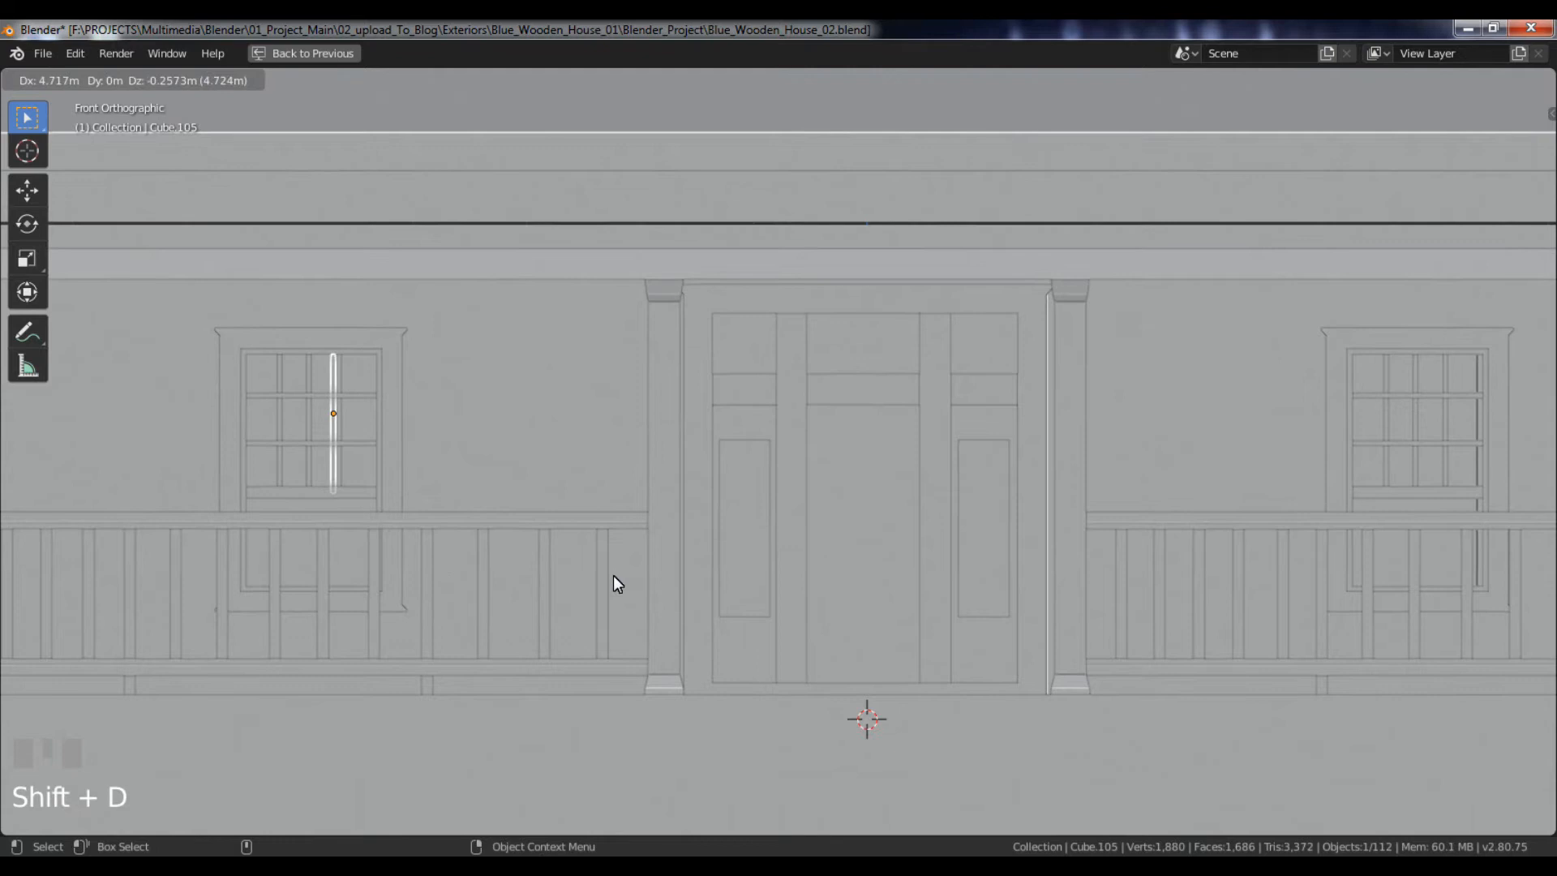
pyautogui.click(892, 643)
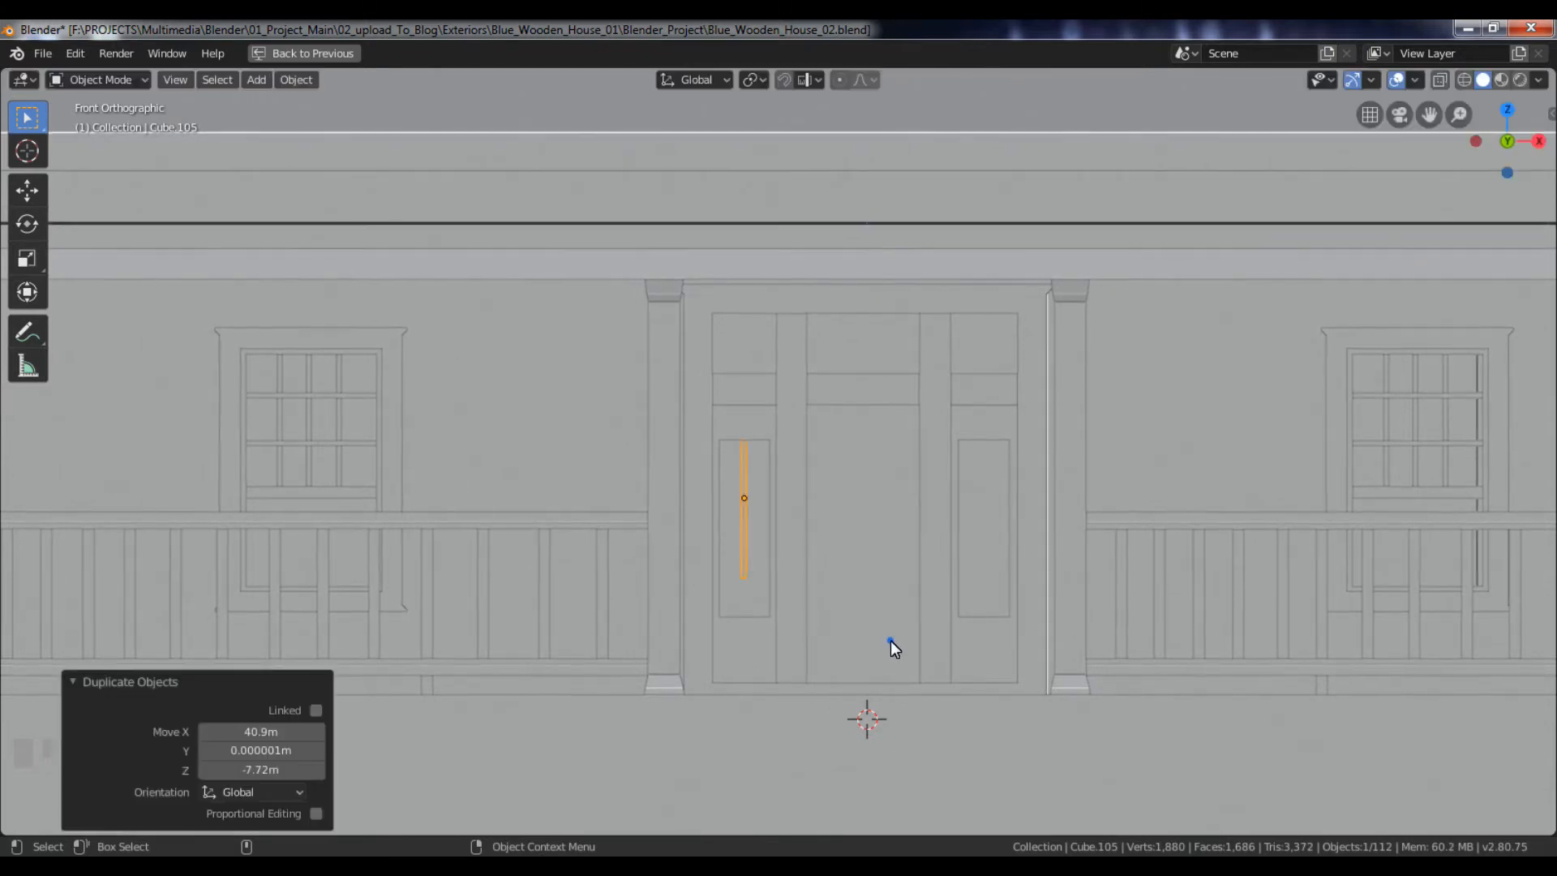
# - Move the duplicated bar -0.302 m along Y and scale its depth along Y to about 0.73
pyautogui.press('KP_Decimal')
pyautogui.keyDown('alt'); pyautogui.moveTo(1098, 506); pyautogui.dragTo(831, 502); pyautogui.keyUp('alt')
pyautogui.keyDown('alt'); pyautogui.moveTo(853, 406); pyautogui.dragTo(895, 560, button='right'); pyautogui.keyUp('alt')
pyautogui.keyDown('alt'); pyautogui.moveTo(819, 519); pyautogui.dragTo(1012, 681, button='middle'); pyautogui.keyUp('alt')
pyautogui.keyDown('alt'); pyautogui.moveTo(902, 497); pyautogui.dragTo(966, 468); pyautogui.keyUp('alt')
pyautogui.keyDown('alt'); pyautogui.moveTo(967, 468); pyautogui.dragTo(971, 638, button='middle'); pyautogui.keyUp('alt')
pyautogui.keyDown('alt'); pyautogui.moveTo(971, 638); pyautogui.dragTo(912, 489); pyautogui.keyUp('alt')
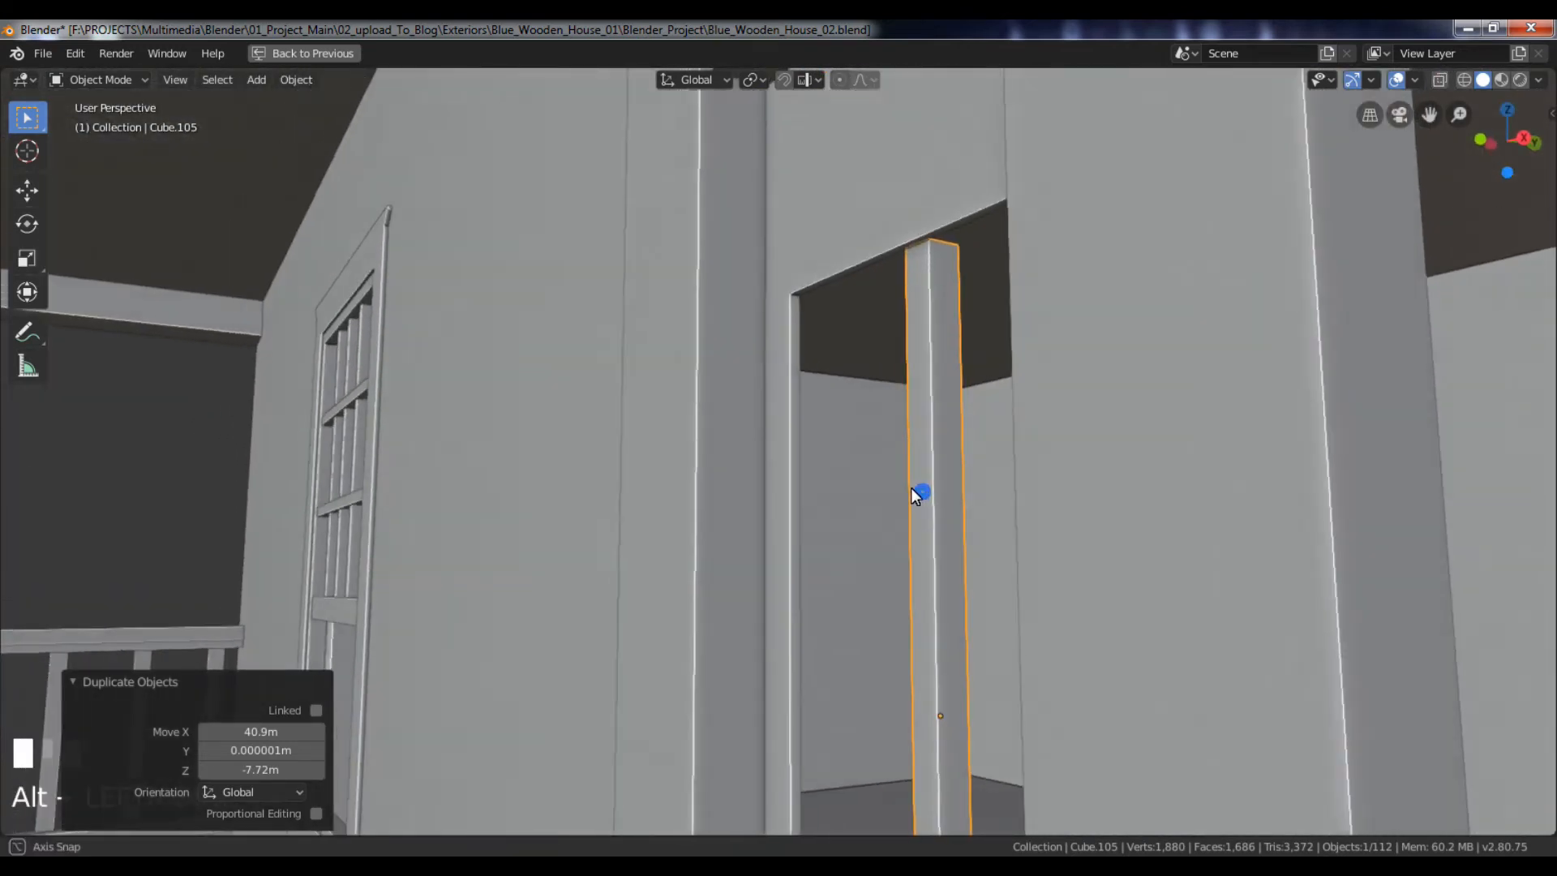
pyautogui.press('g')
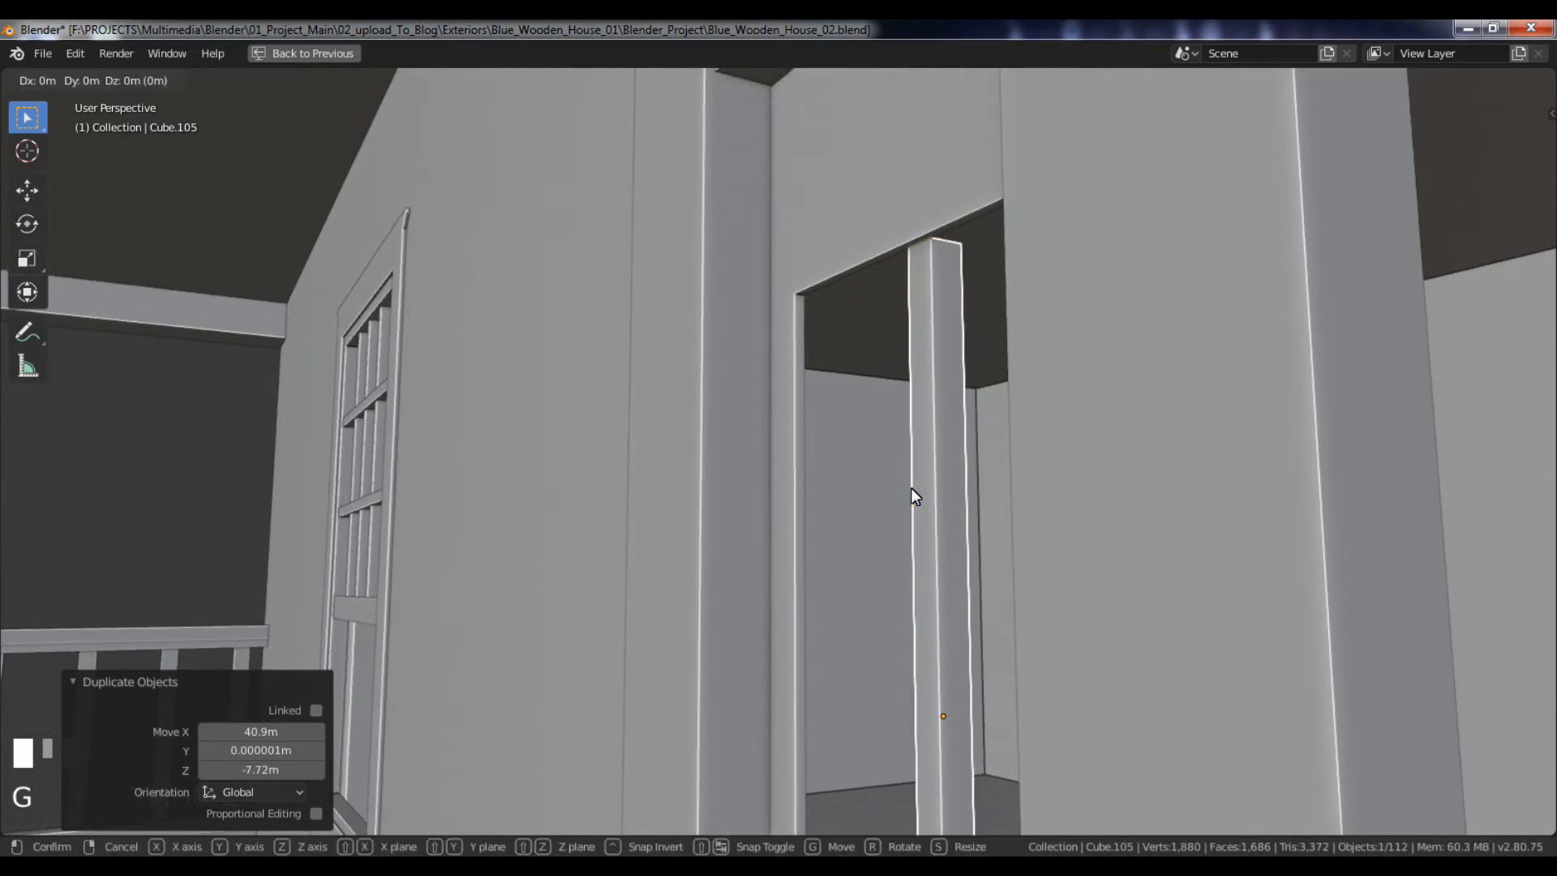
pyautogui.press('y')
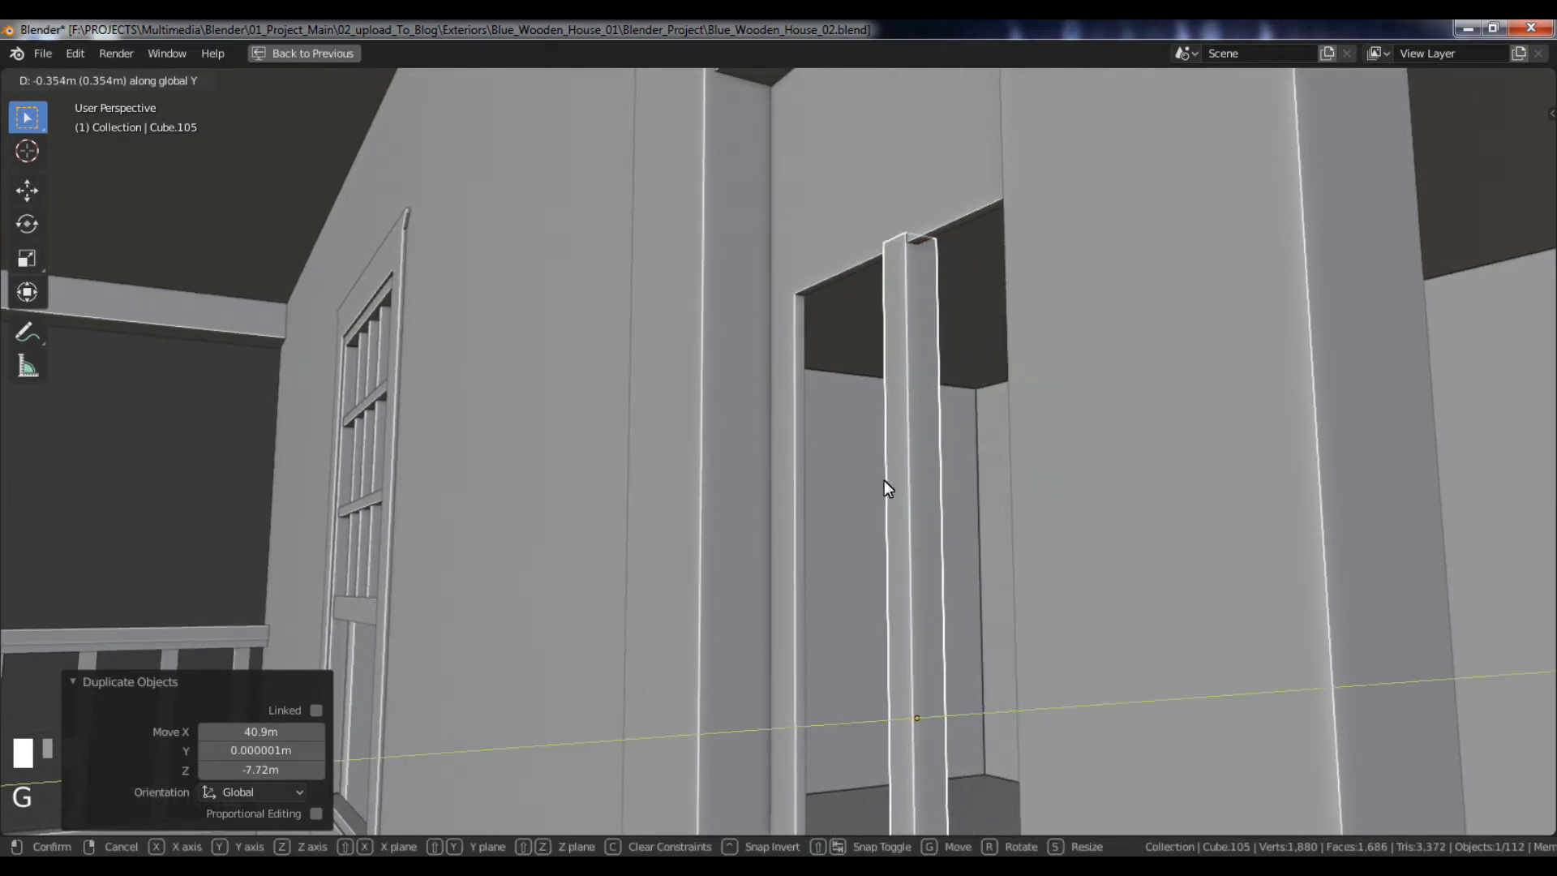
pyautogui.click(888, 486)
pyautogui.press('s')
pyautogui.press('y')
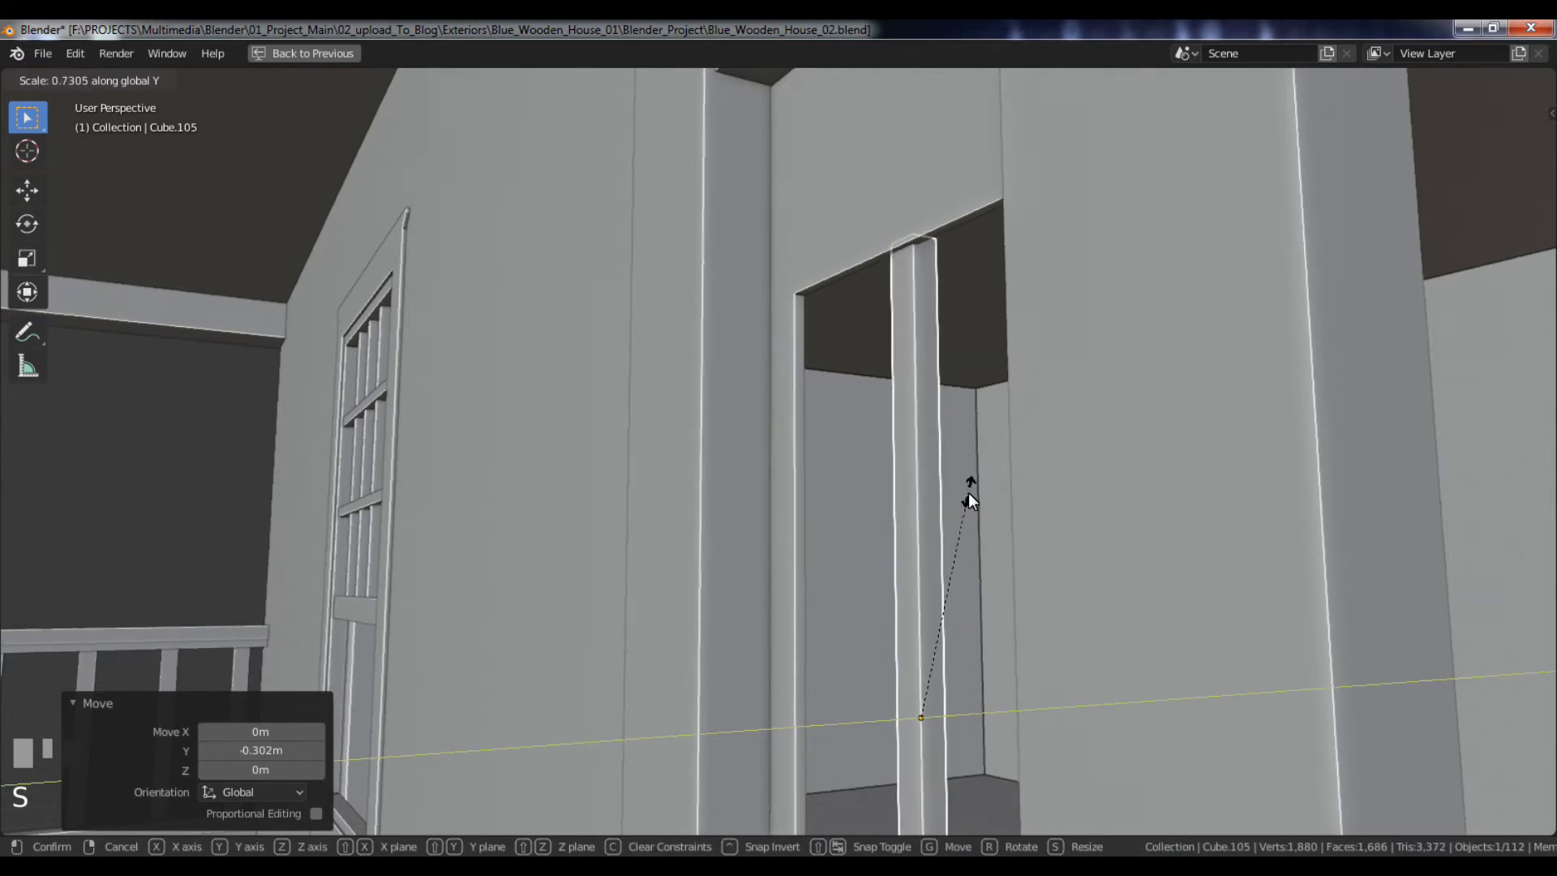
pyautogui.click(968, 492)
# - Isolate the bar together with the left door panel and frame the top of the opening
pyautogui.keyDown('alt'); pyautogui.moveTo(970, 487); pyautogui.dragTo(894, 263); pyautogui.keyUp('alt')
pyautogui.keyDown('shift'); pyautogui.click(878, 209); pyautogui.keyUp('shift')
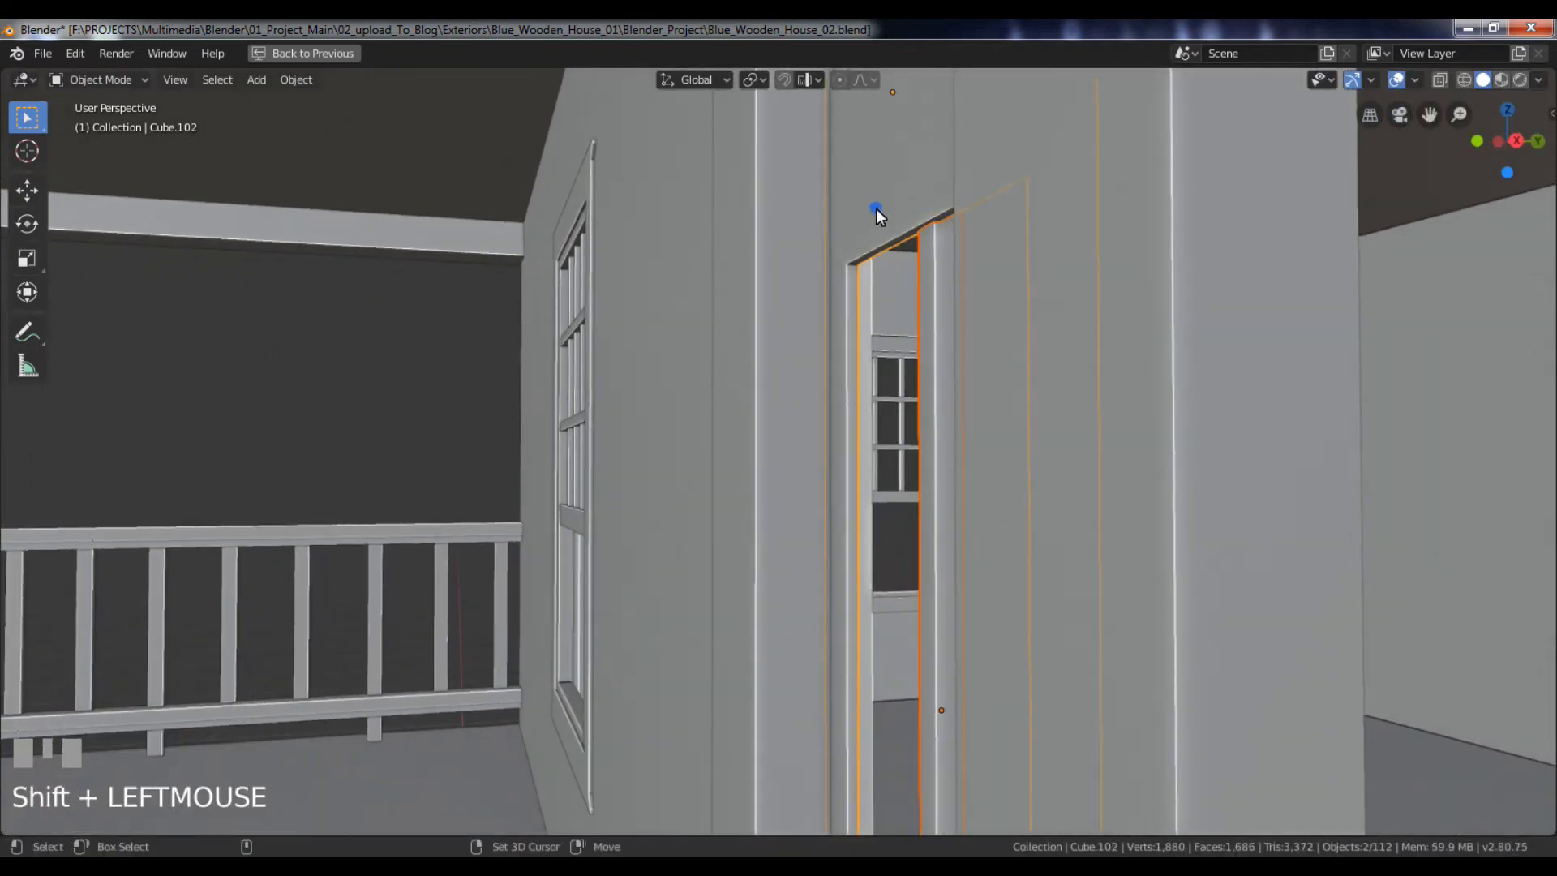
pyautogui.press('KP_Divide')
pyautogui.keyDown('alt'); pyautogui.rightClick(883, 256); pyautogui.keyUp('alt')
pyautogui.keyDown('alt'); pyautogui.moveTo(884, 257); pyautogui.dragTo(903, 306, button='right'); pyautogui.keyUp('alt')
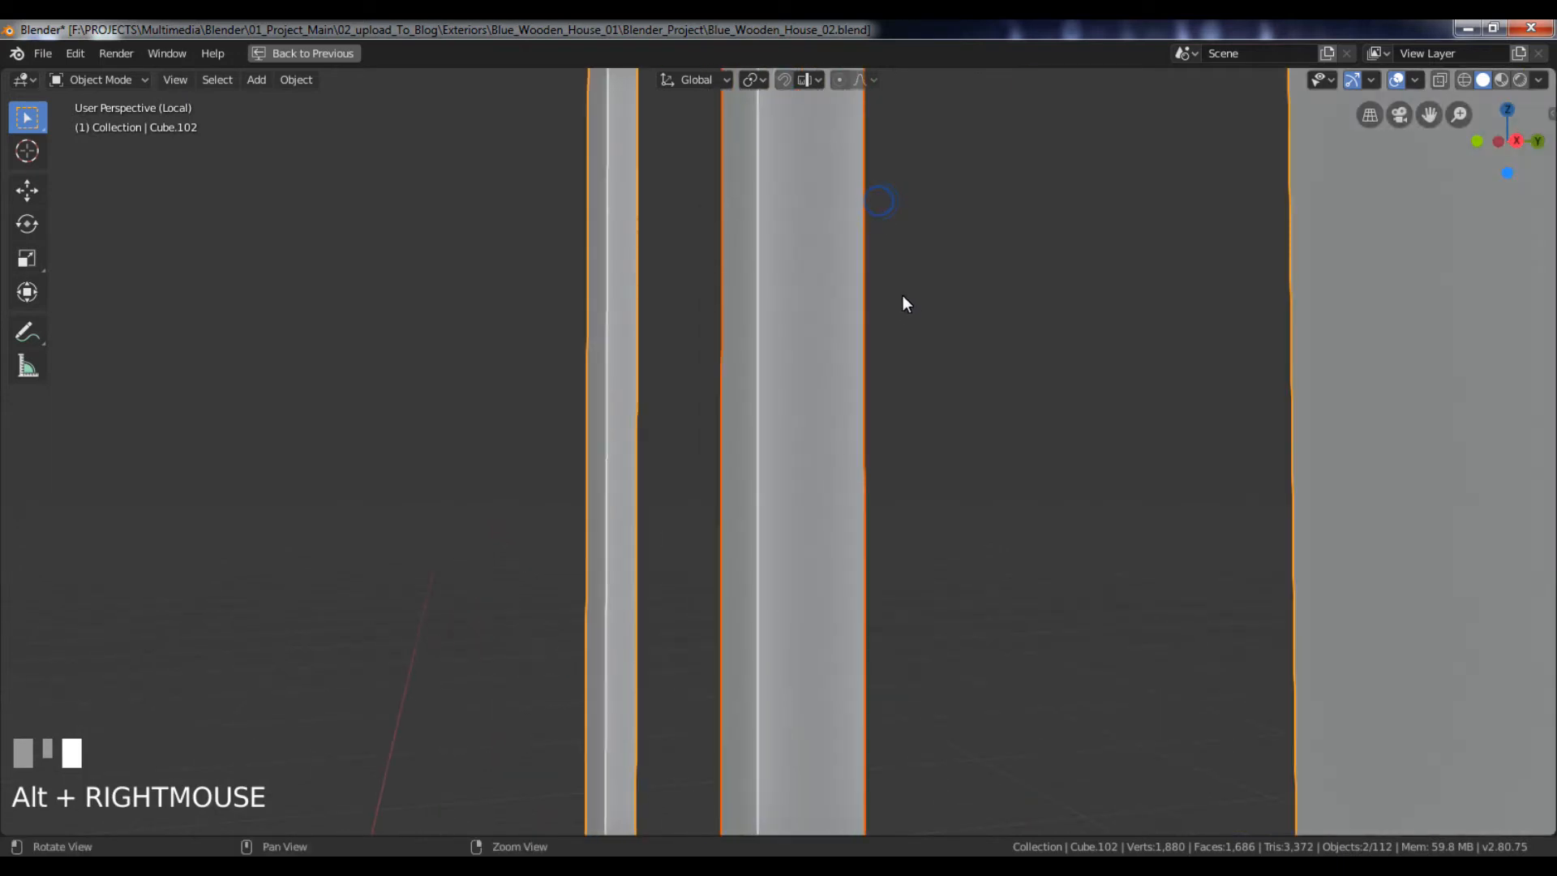
pyautogui.keyDown('alt'); pyautogui.moveTo(903, 306); pyautogui.dragTo(963, 608, button='middle'); pyautogui.keyUp('alt')
pyautogui.keyDown('alt'); pyautogui.moveTo(962, 608); pyautogui.dragTo(900, 296, button='right'); pyautogui.keyUp('alt')
pyautogui.keyDown('alt'); pyautogui.moveTo(900, 295); pyautogui.dragTo(1011, 400, button='middle'); pyautogui.keyUp('alt')
pyautogui.keyDown('alt'); pyautogui.moveTo(1012, 400); pyautogui.dragTo(974, 366, button='right'); pyautogui.keyUp('alt')
pyautogui.keyDown('alt'); pyautogui.moveTo(974, 367); pyautogui.dragTo(1034, 728, button='middle'); pyautogui.keyUp('alt')
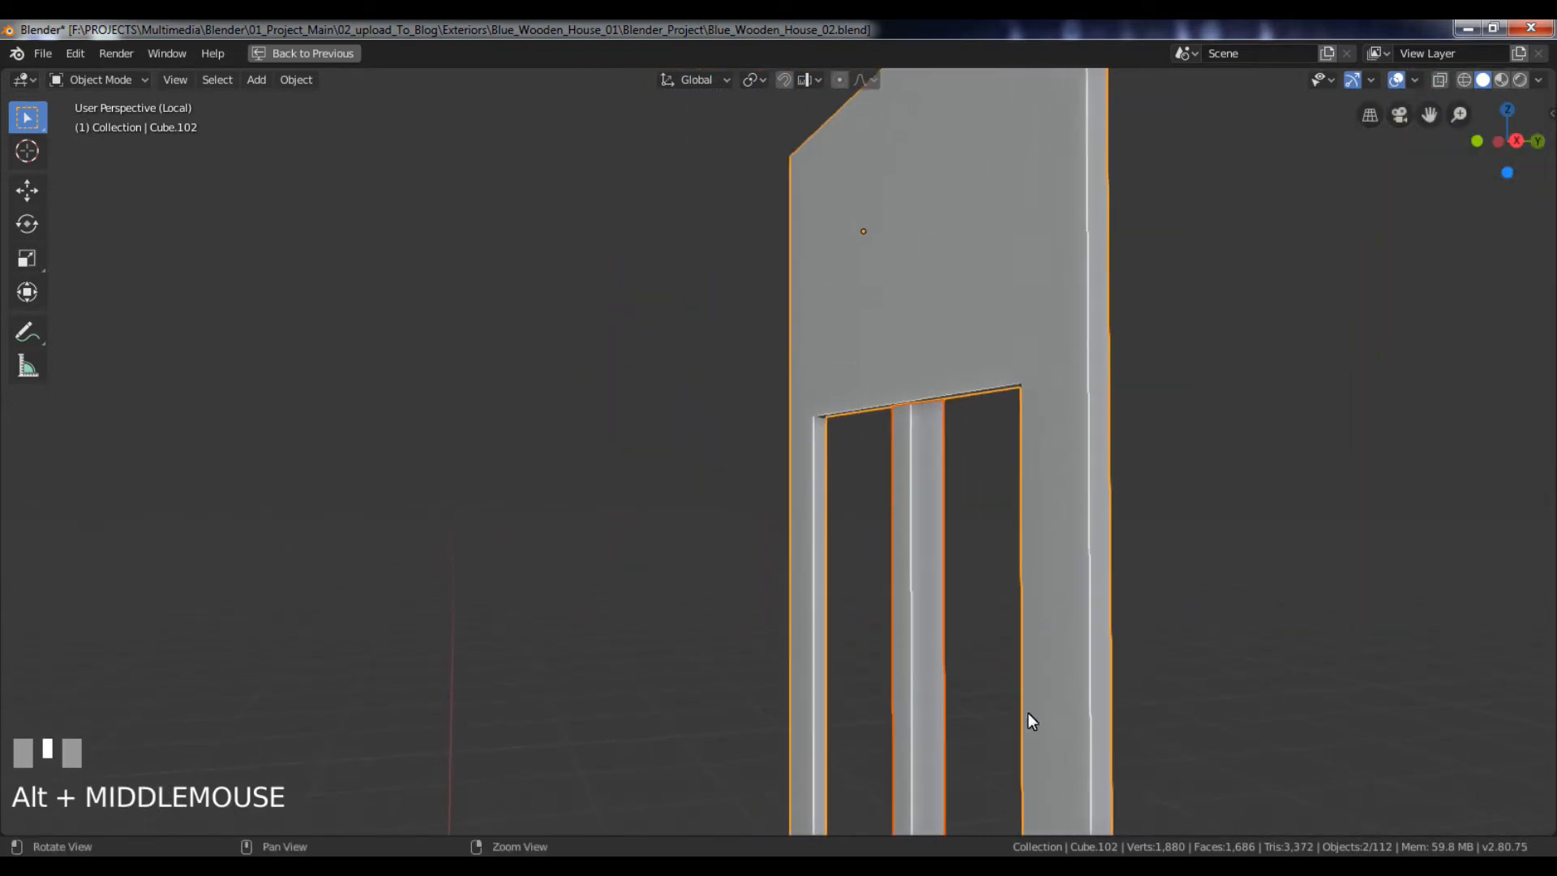
# - Shift the bar -0.0887 m along Y, scale its Y depth by 0.831, and nudge it another -0.009 m along Y
pyautogui.click(926, 571)
pyautogui.keyDown('alt'); pyautogui.moveTo(1052, 522); pyautogui.dragTo(1030, 509); pyautogui.keyUp('alt')
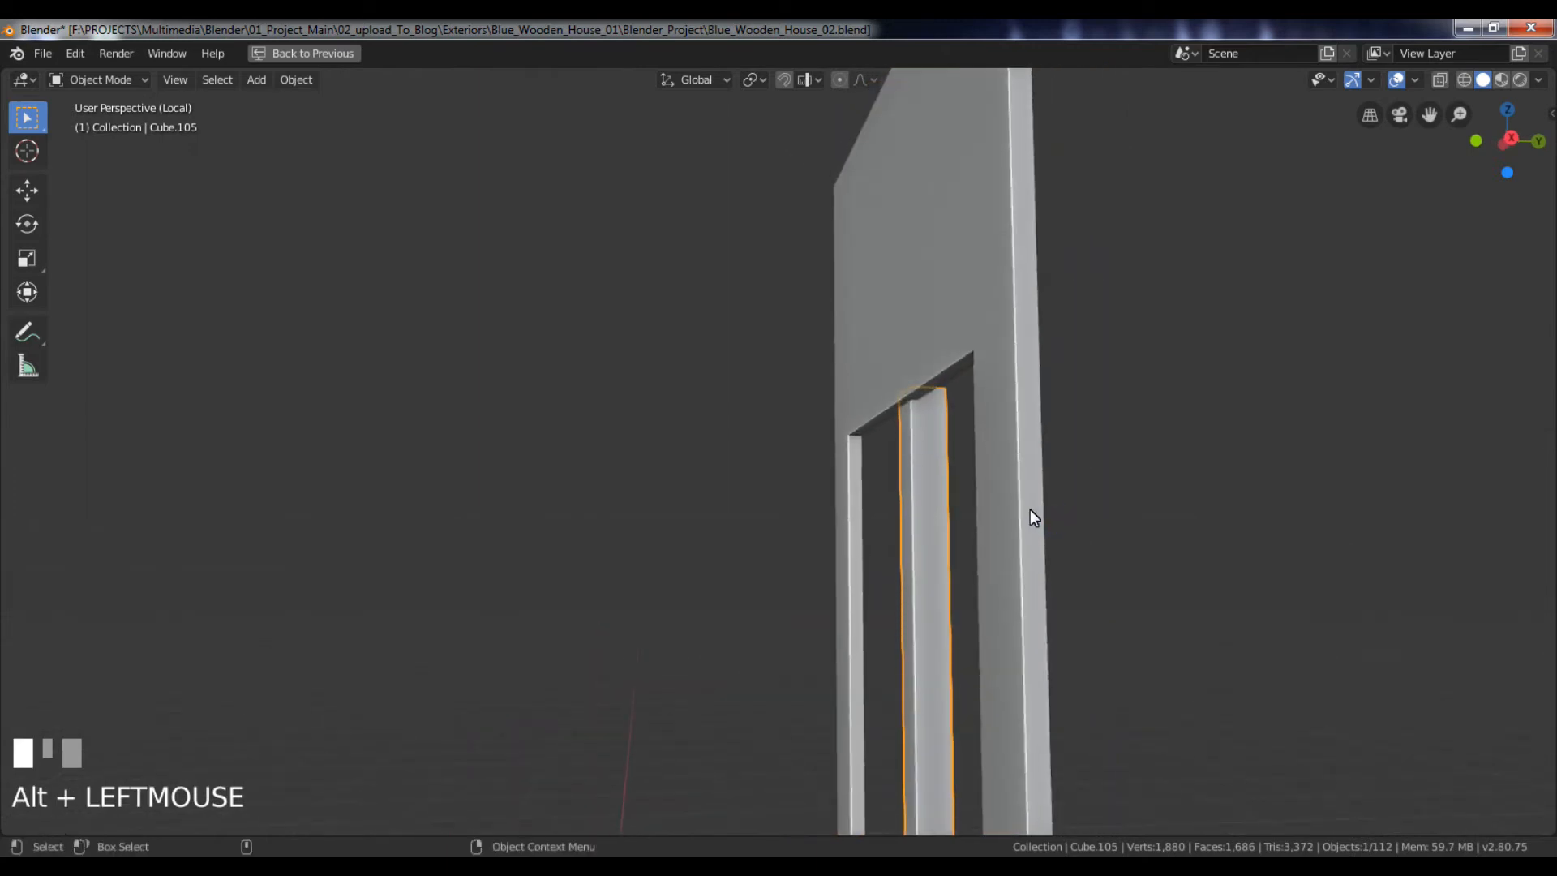
pyautogui.press('g')
pyautogui.press('y')
pyautogui.click(1019, 509)
pyautogui.press('s')
pyautogui.press('y')
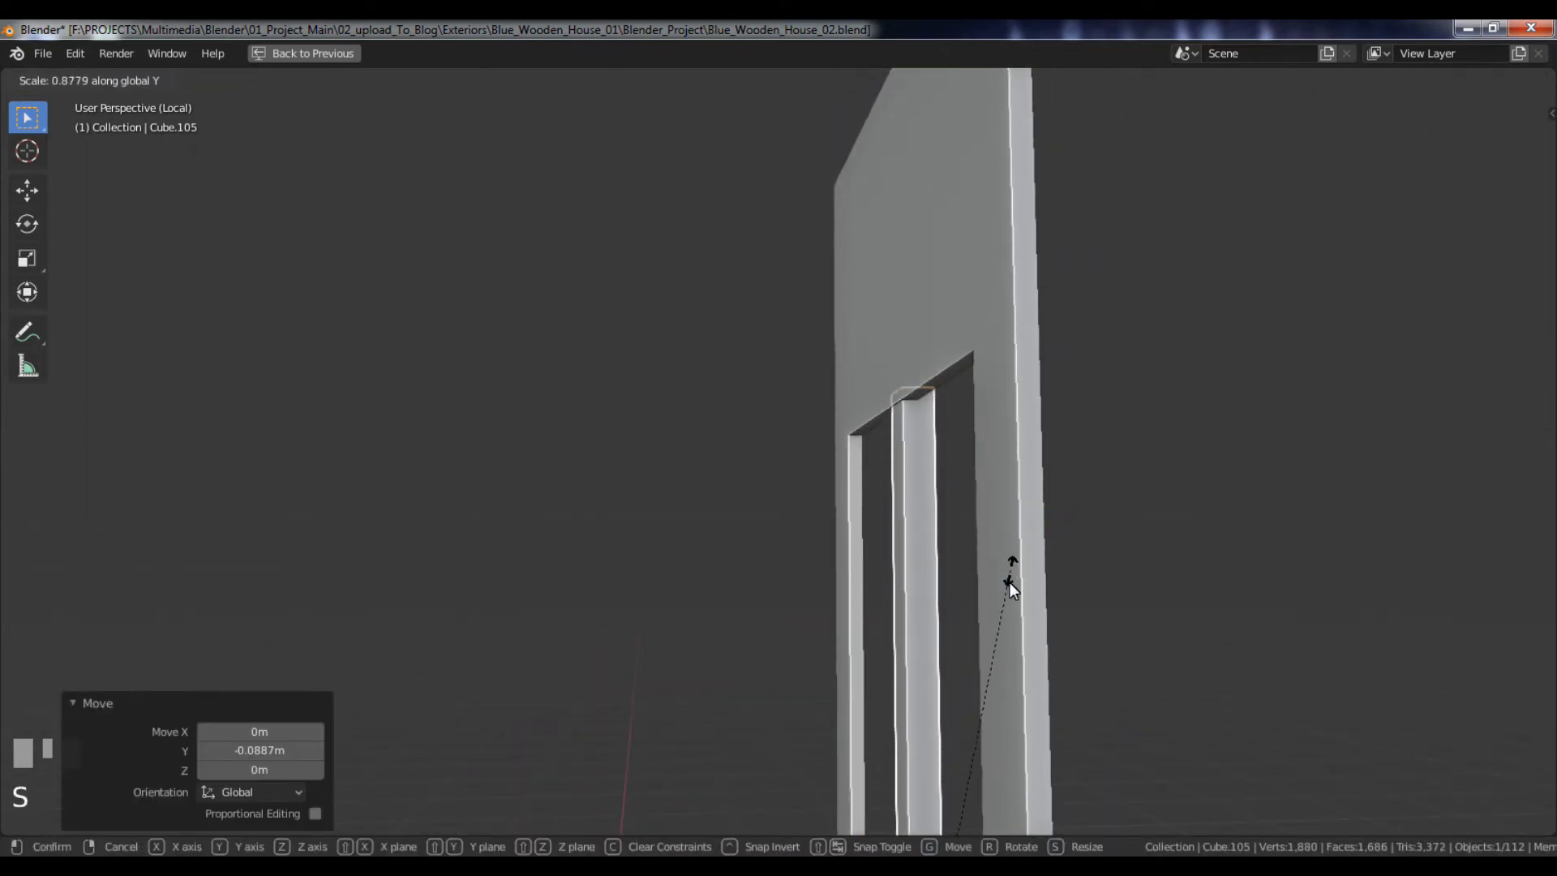
pyautogui.click(1007, 595)
pyautogui.press('g')
pyautogui.press('y')
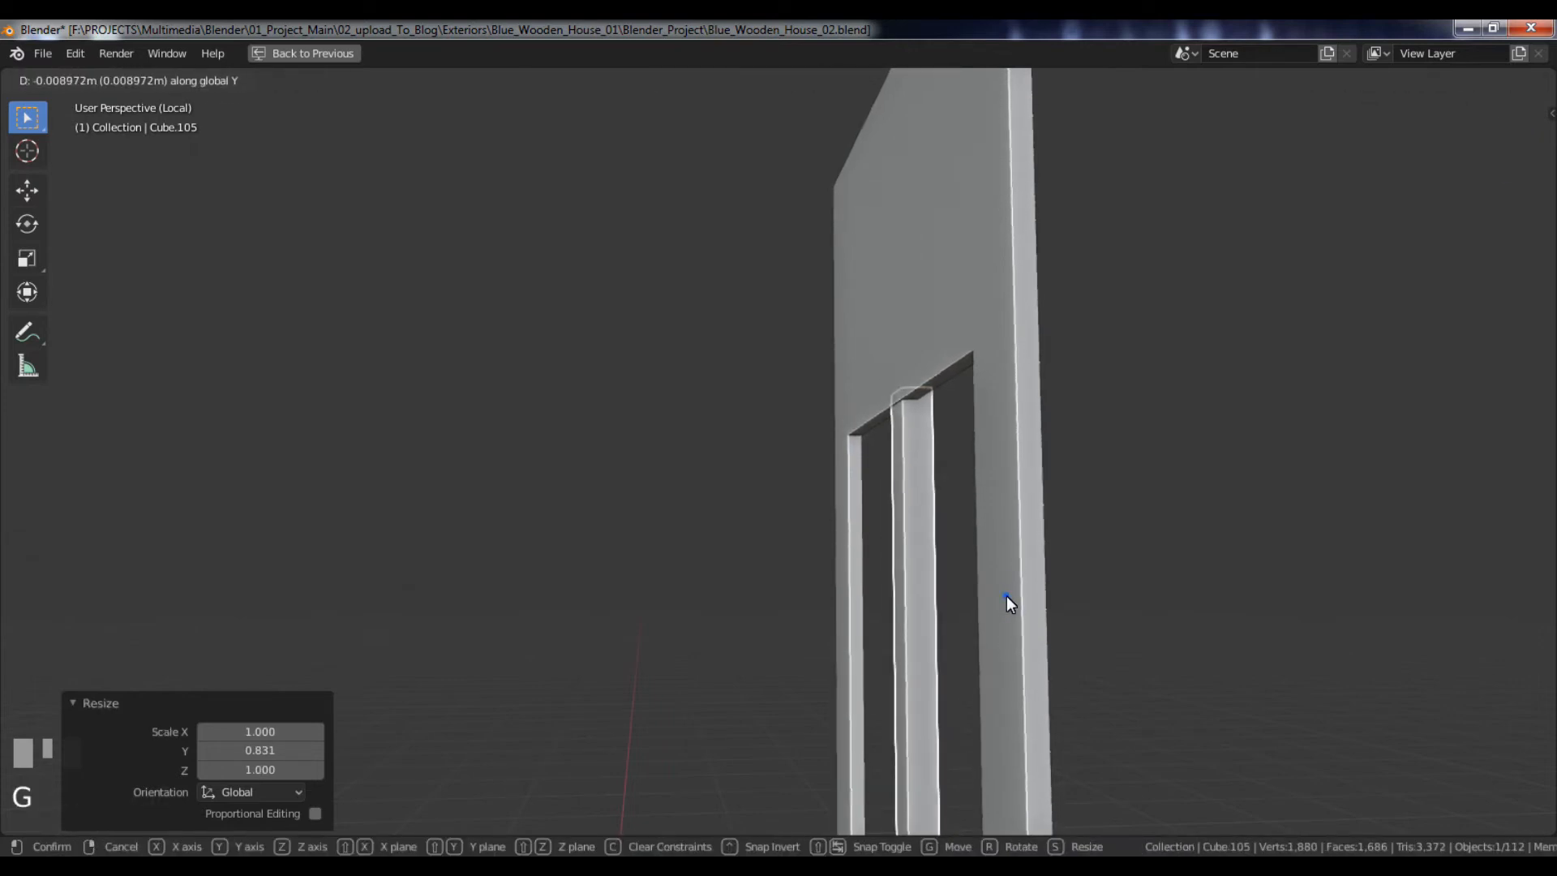
pyautogui.click(1007, 595)
# - Move the bar's rear face about -0.13 m along Y, and return from the isolated view to the whole house
pyautogui.keyDown('alt'); pyautogui.moveTo(1064, 585); pyautogui.dragTo(952, 507); pyautogui.keyUp('alt')
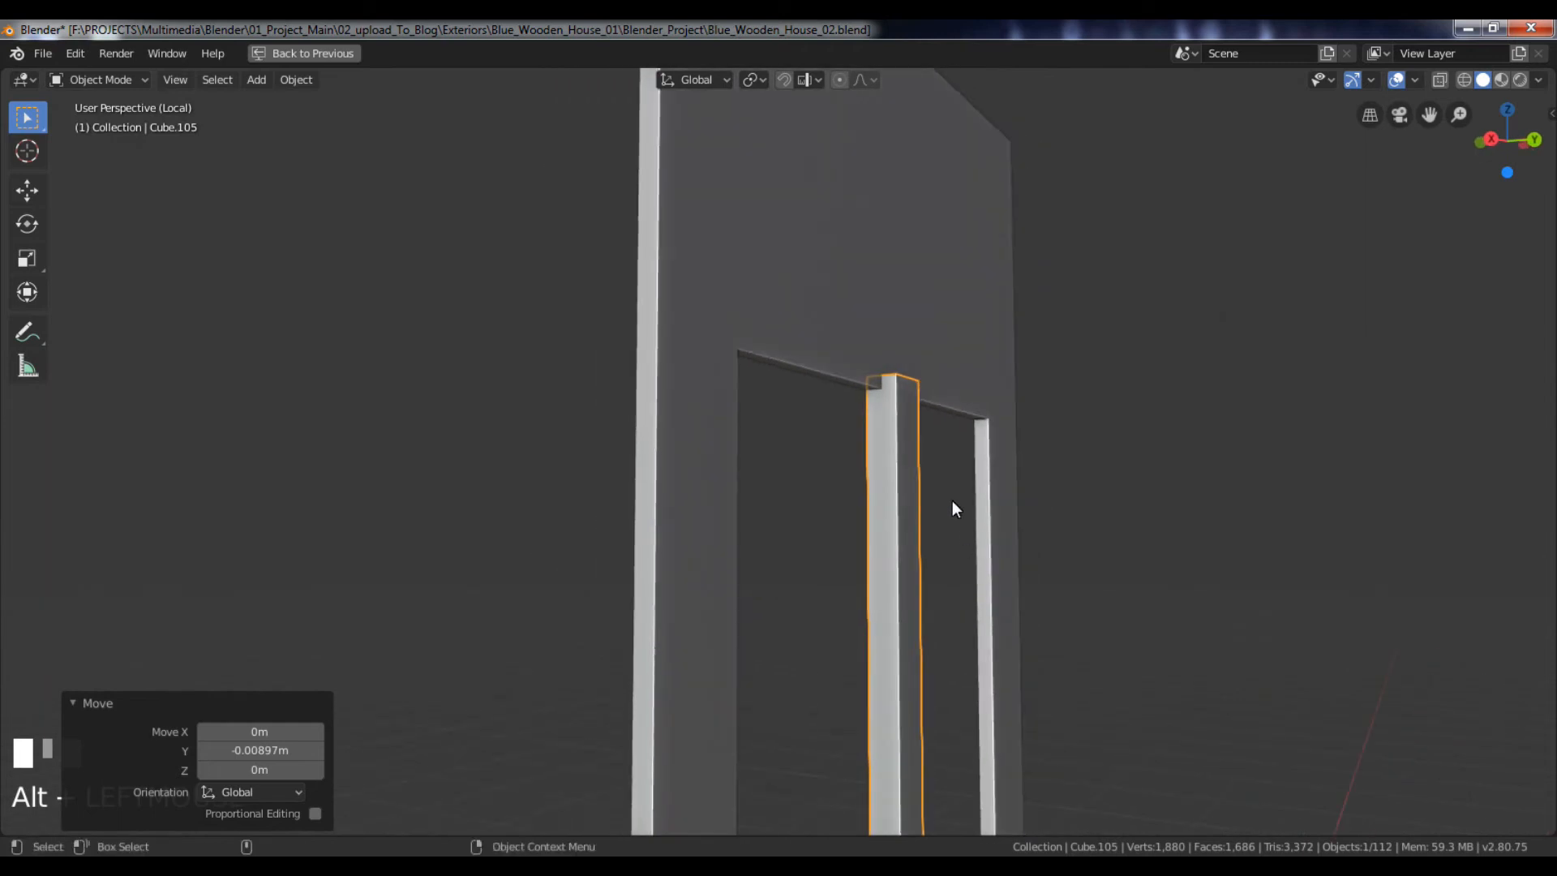
pyautogui.press('Tab')
pyautogui.click(914, 478)
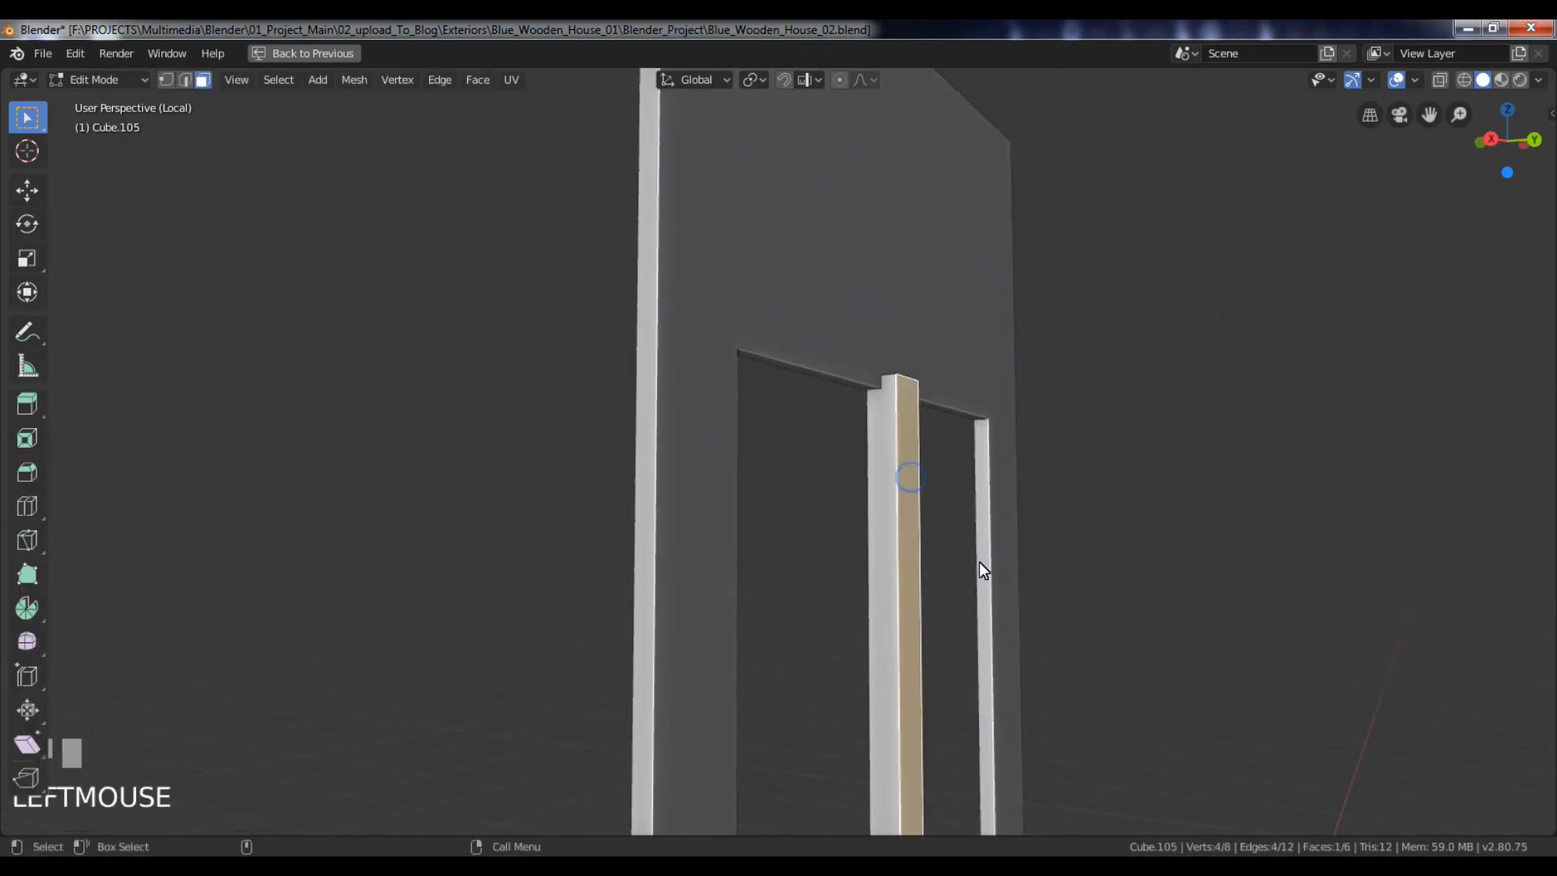
pyautogui.press('g')
pyautogui.press('y')
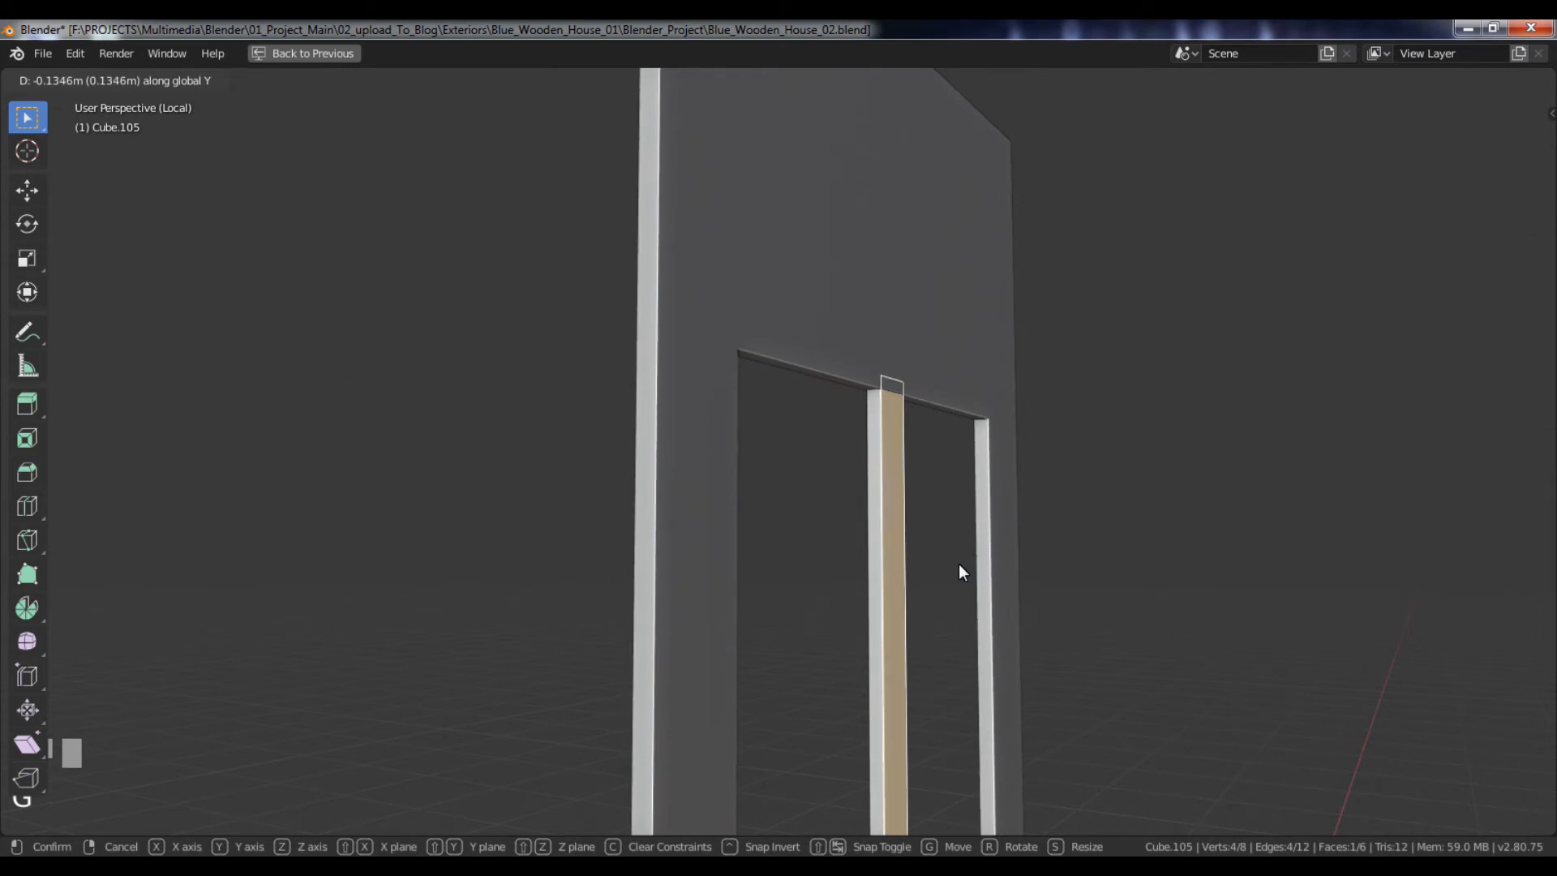
pyautogui.click(961, 563)
pyautogui.press('Tab')
pyautogui.keyDown('alt'); pyautogui.moveTo(961, 563); pyautogui.dragTo(1112, 531); pyautogui.keyUp('alt')
pyautogui.press('/')
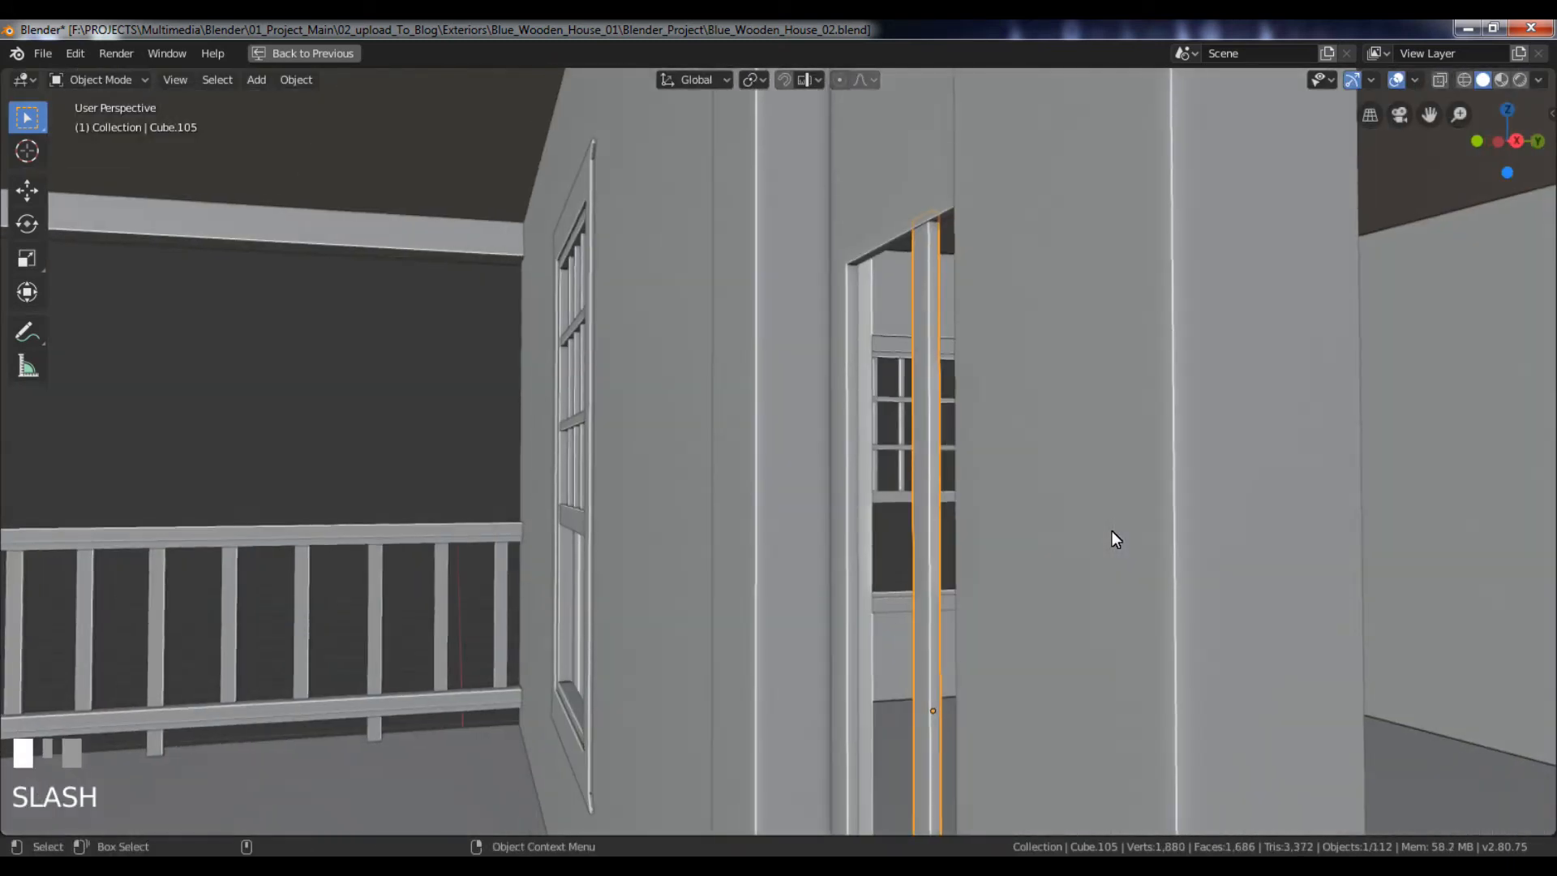
# - Thicken the left and right door panels together by scaling them along Y by about 5.99
pyautogui.scroll(-3, 994, 493)
pyautogui.moveTo(994, 493)
pyautogui.keyDown('alt'); pyautogui.mouseDown()
pyautogui.moveTo(1112, 489)
pyautogui.moveTo(1132, 511)
pyautogui.moveTo(1150, 496)
pyautogui.moveTo(1022, 496)
pyautogui.moveTo(1090, 498)
pyautogui.moveTo(1063, 504)
pyautogui.moveTo(1094, 524)
pyautogui.moveTo(973, 507)
pyautogui.mouseUp(); pyautogui.keyUp('alt')
pyautogui.click(814, 285)
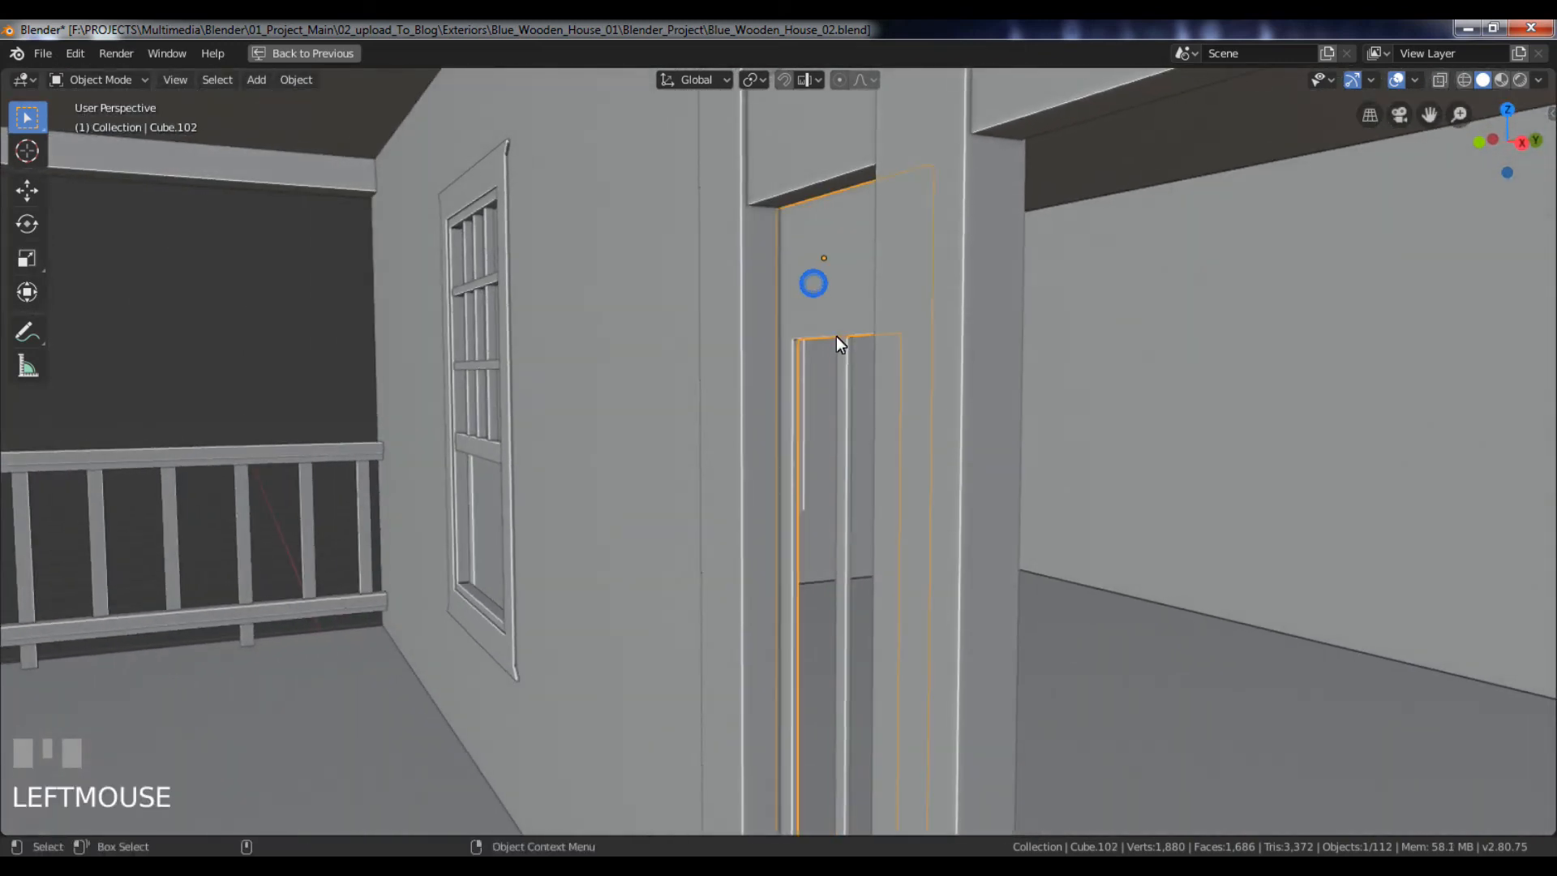
pyautogui.scroll(2, 837, 336)
pyautogui.scroll(-4, 844, 347)
pyautogui.keyDown('shift'); pyautogui.click(1185, 397); pyautogui.keyUp('shift')
pyautogui.press('s')
pyautogui.press('y')
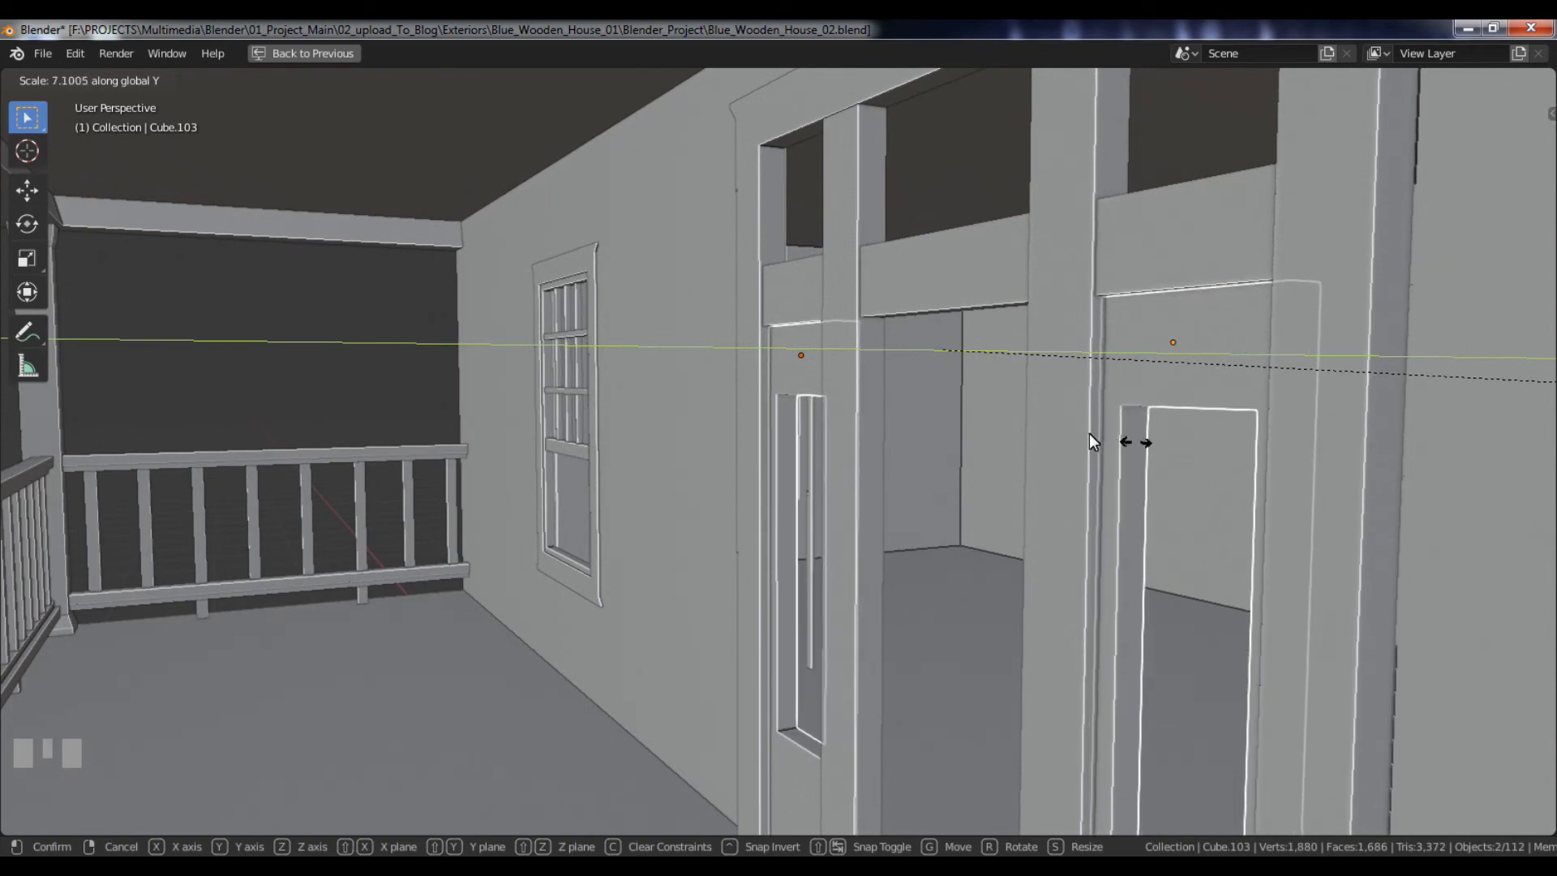
pyautogui.click(868, 408)
pyautogui.press('s')
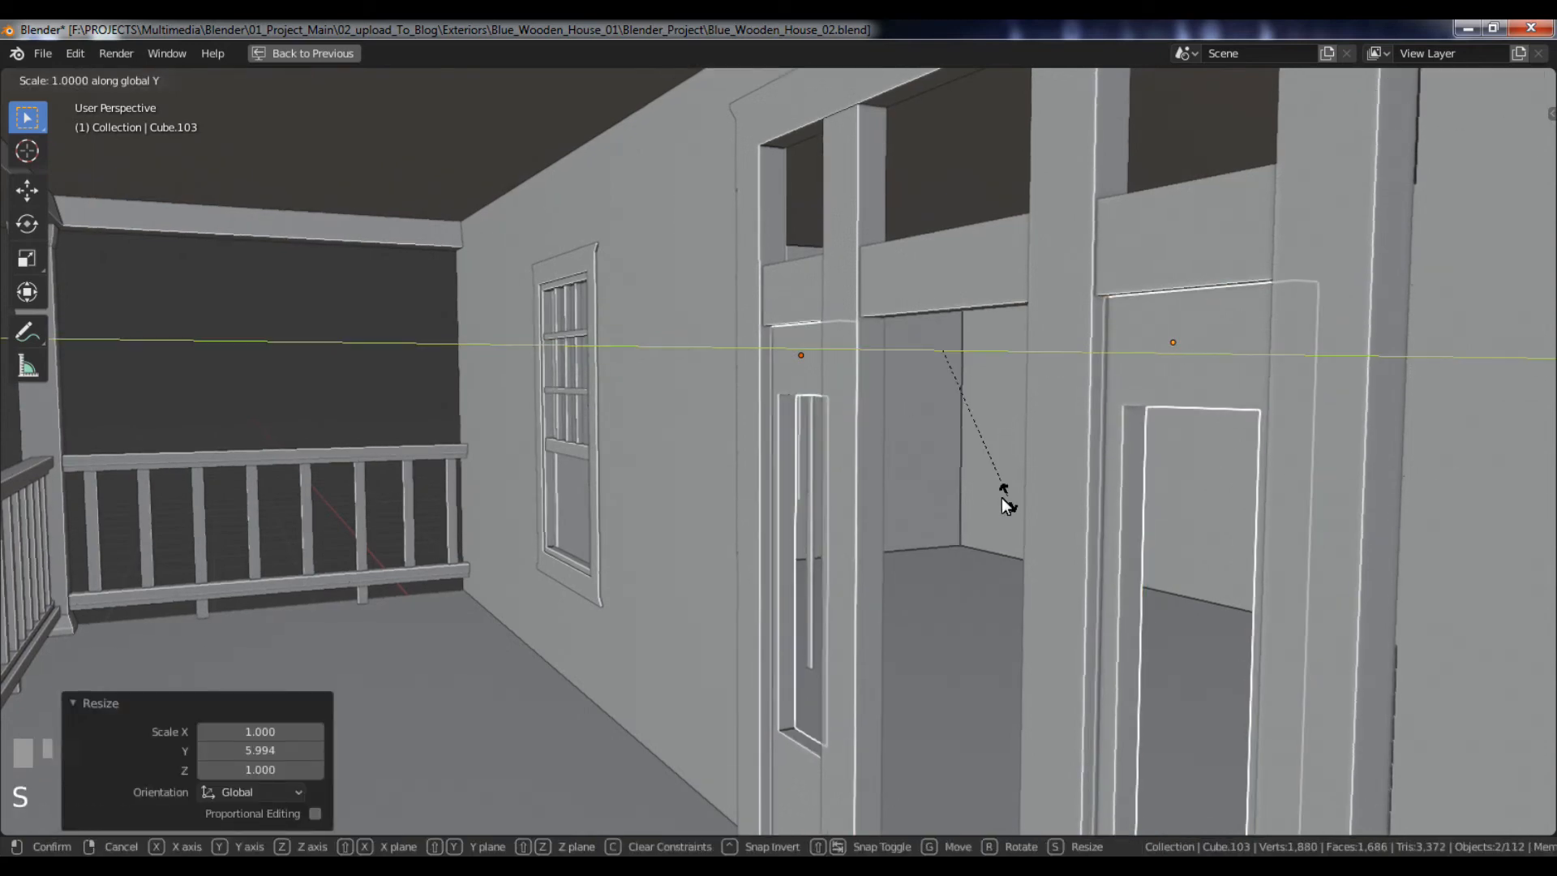
pyautogui.click(942, 477)
# - Scale the left door panel's vertical window bar along Y by 1.294 and move it -0.215 m along Y
pyautogui.click(820, 434)
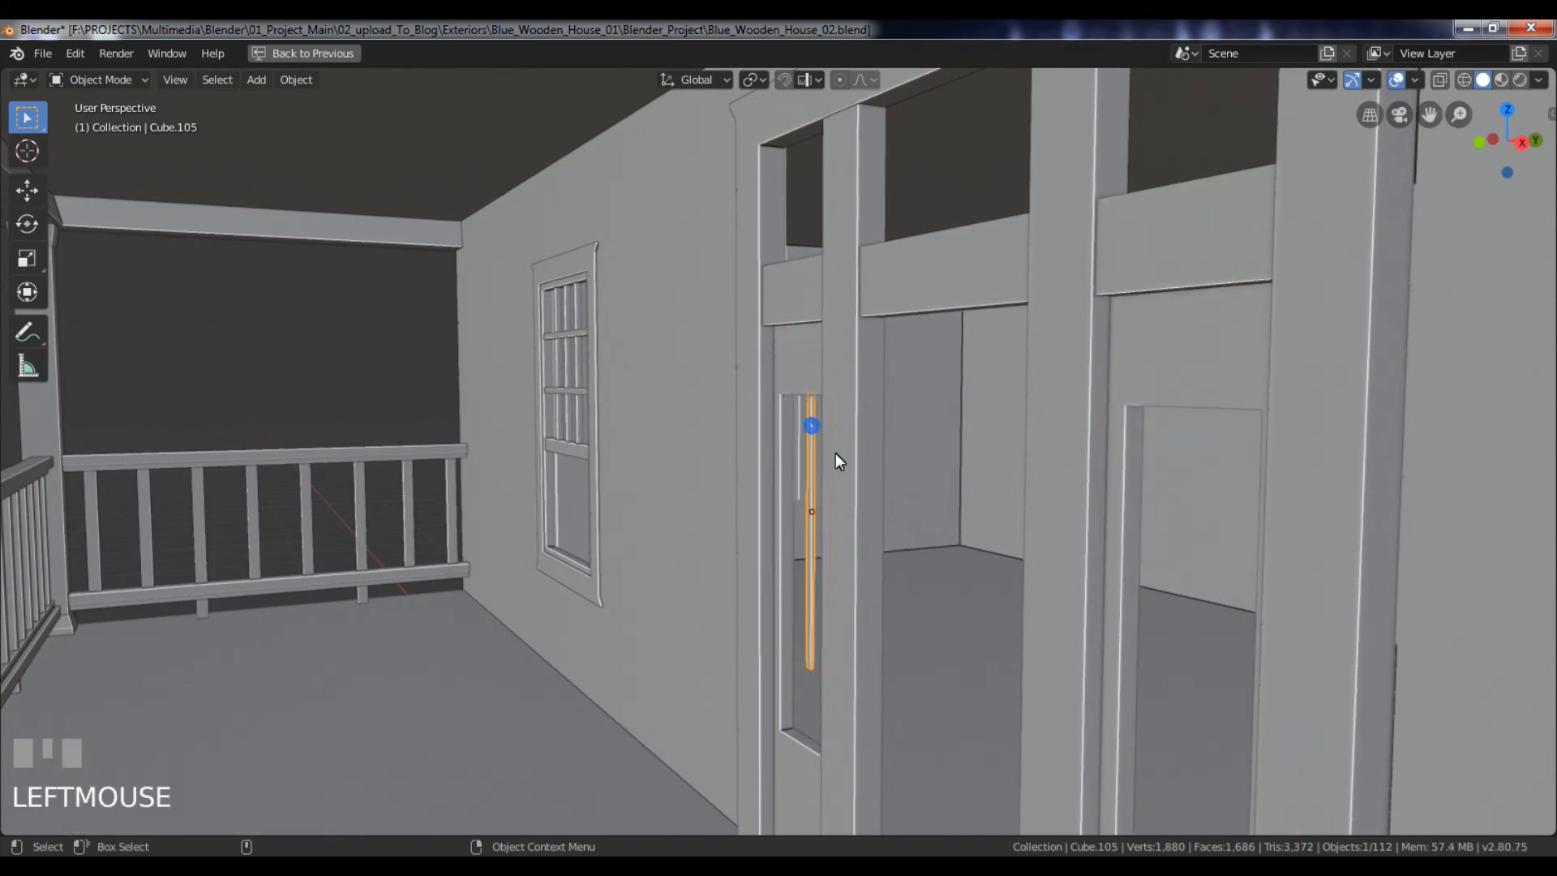
pyautogui.scroll(2, 824, 438)
pyautogui.keyDown('alt'); pyautogui.moveTo(838, 455); pyautogui.dragTo(928, 436); pyautogui.keyUp('alt')
pyautogui.scroll(3, 928, 436)
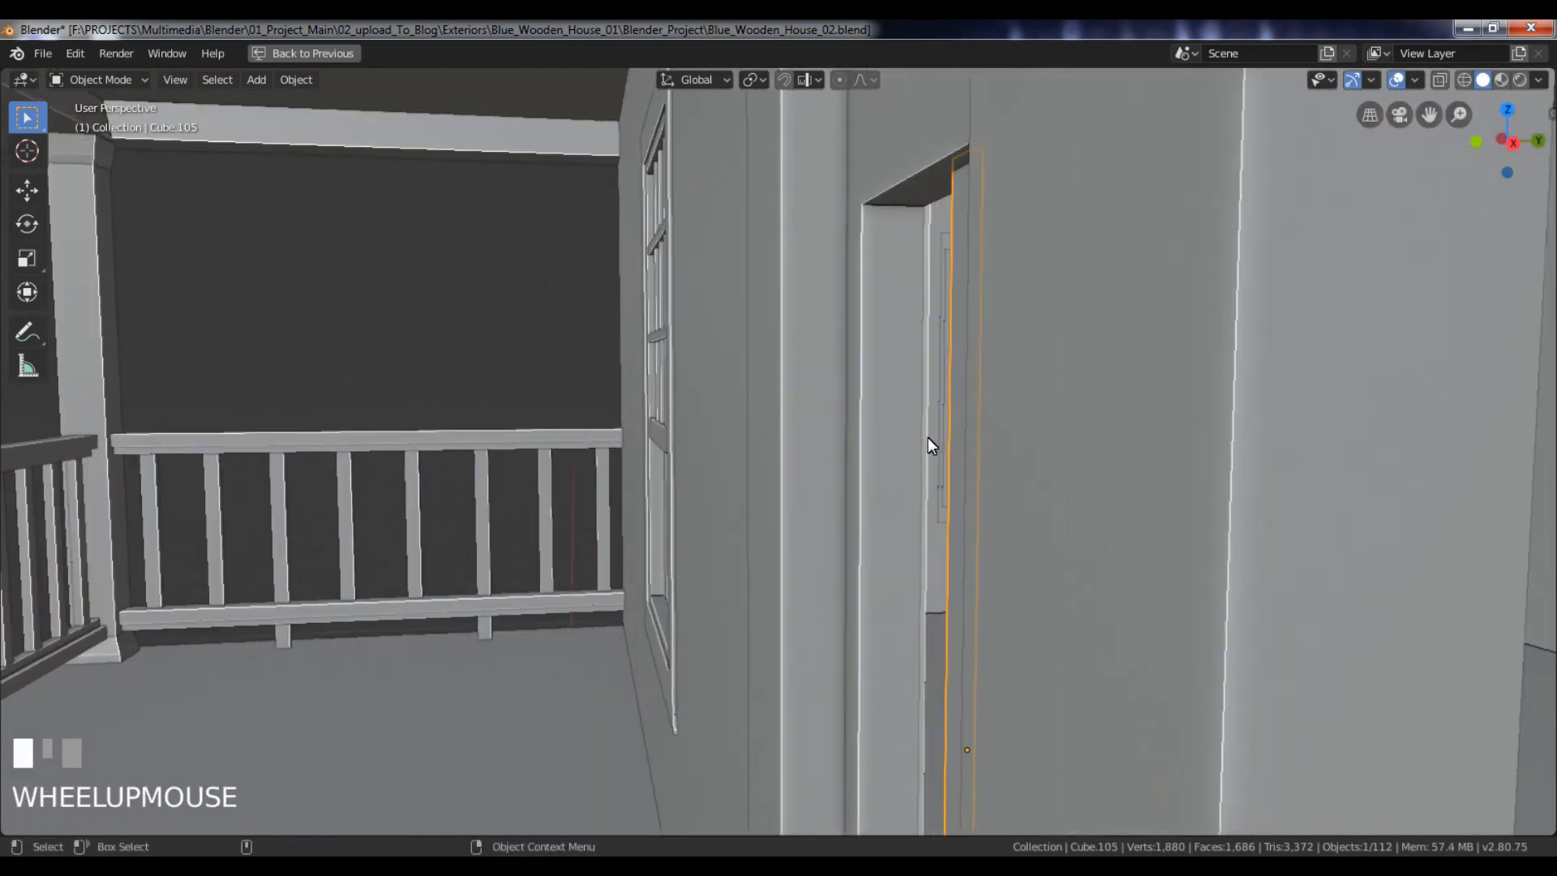
pyautogui.scroll(1, 927, 436)
pyautogui.press('s')
pyautogui.press('y')
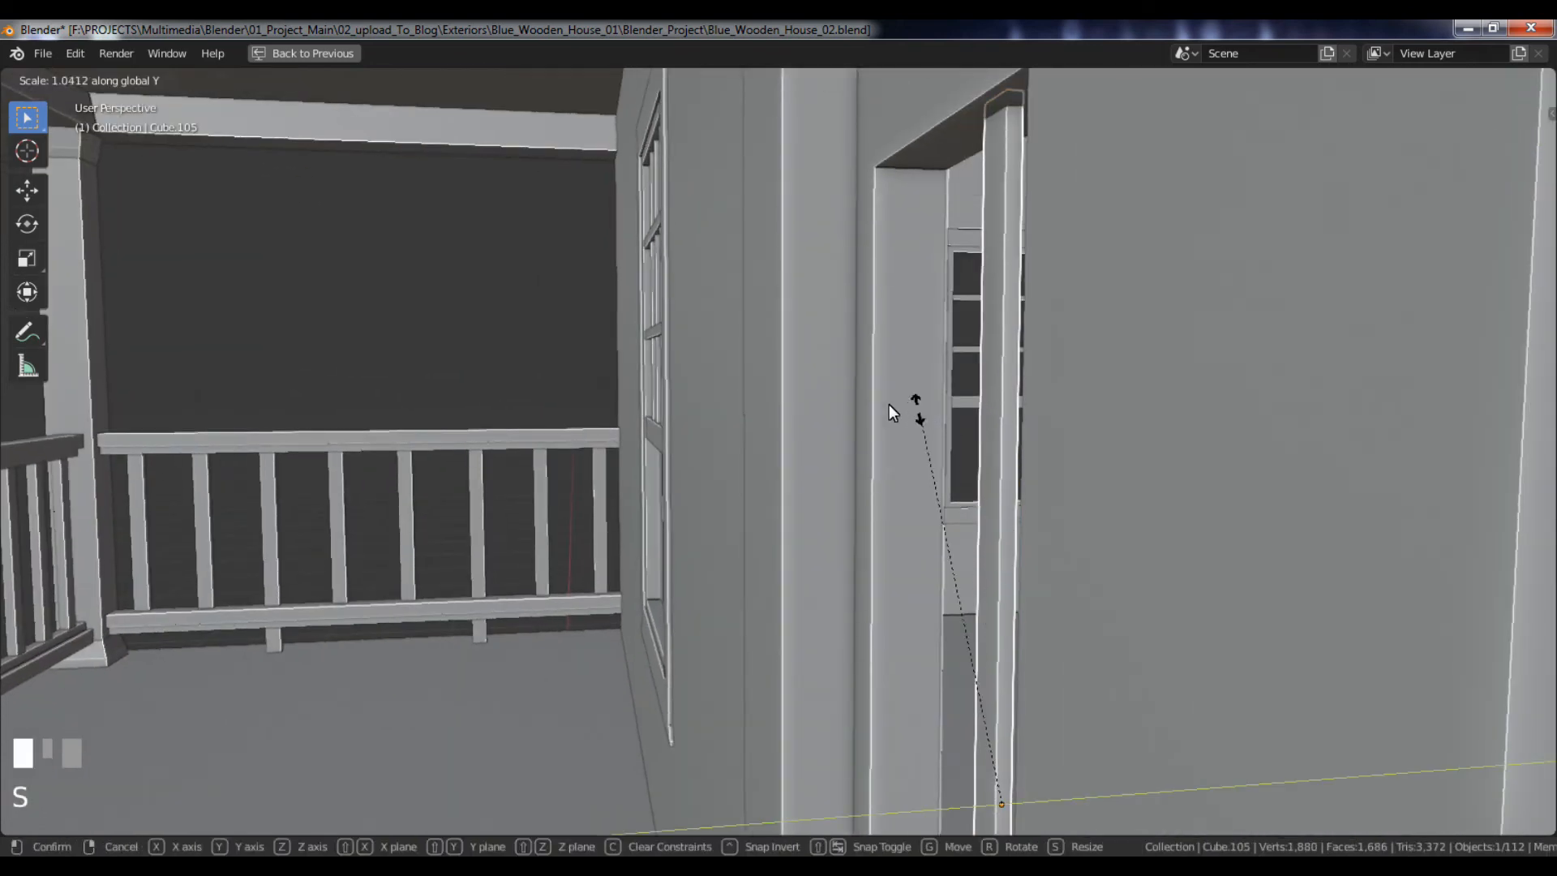
pyautogui.click(733, 383)
pyautogui.press('g')
pyautogui.press('y')
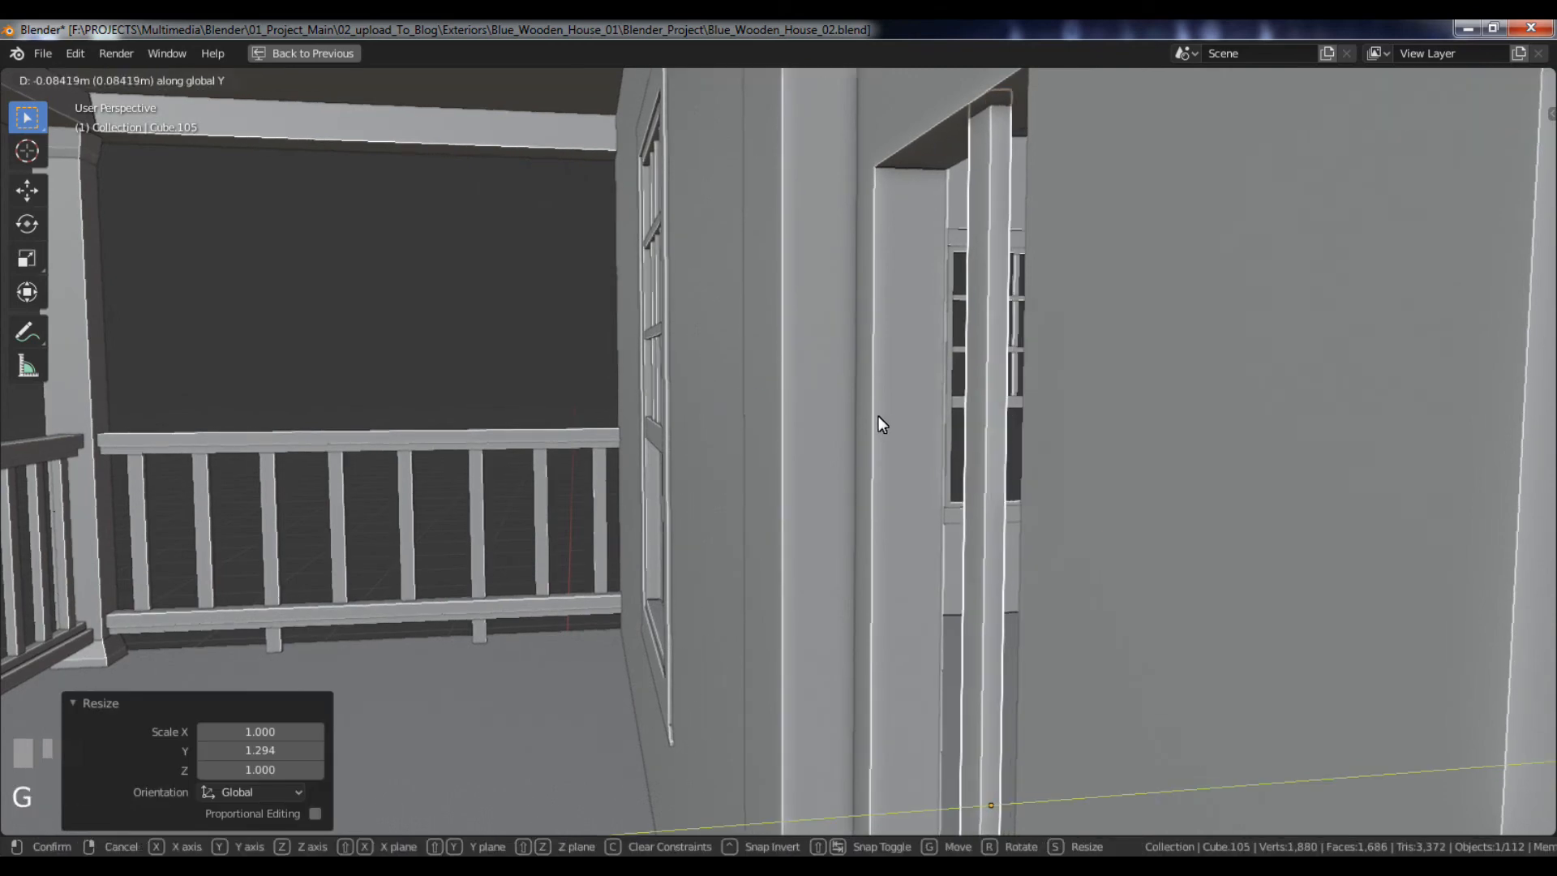
pyautogui.click(875, 416)
# - Show the house's door area in the orthographic front view and turn on X-ray display
pyautogui.keyDown('alt'); pyautogui.moveTo(1123, 400); pyautogui.dragTo(1389, 443); pyautogui.keyUp('alt')
pyautogui.scroll(-6, 1103, 248)
pyautogui.press('KP_5')
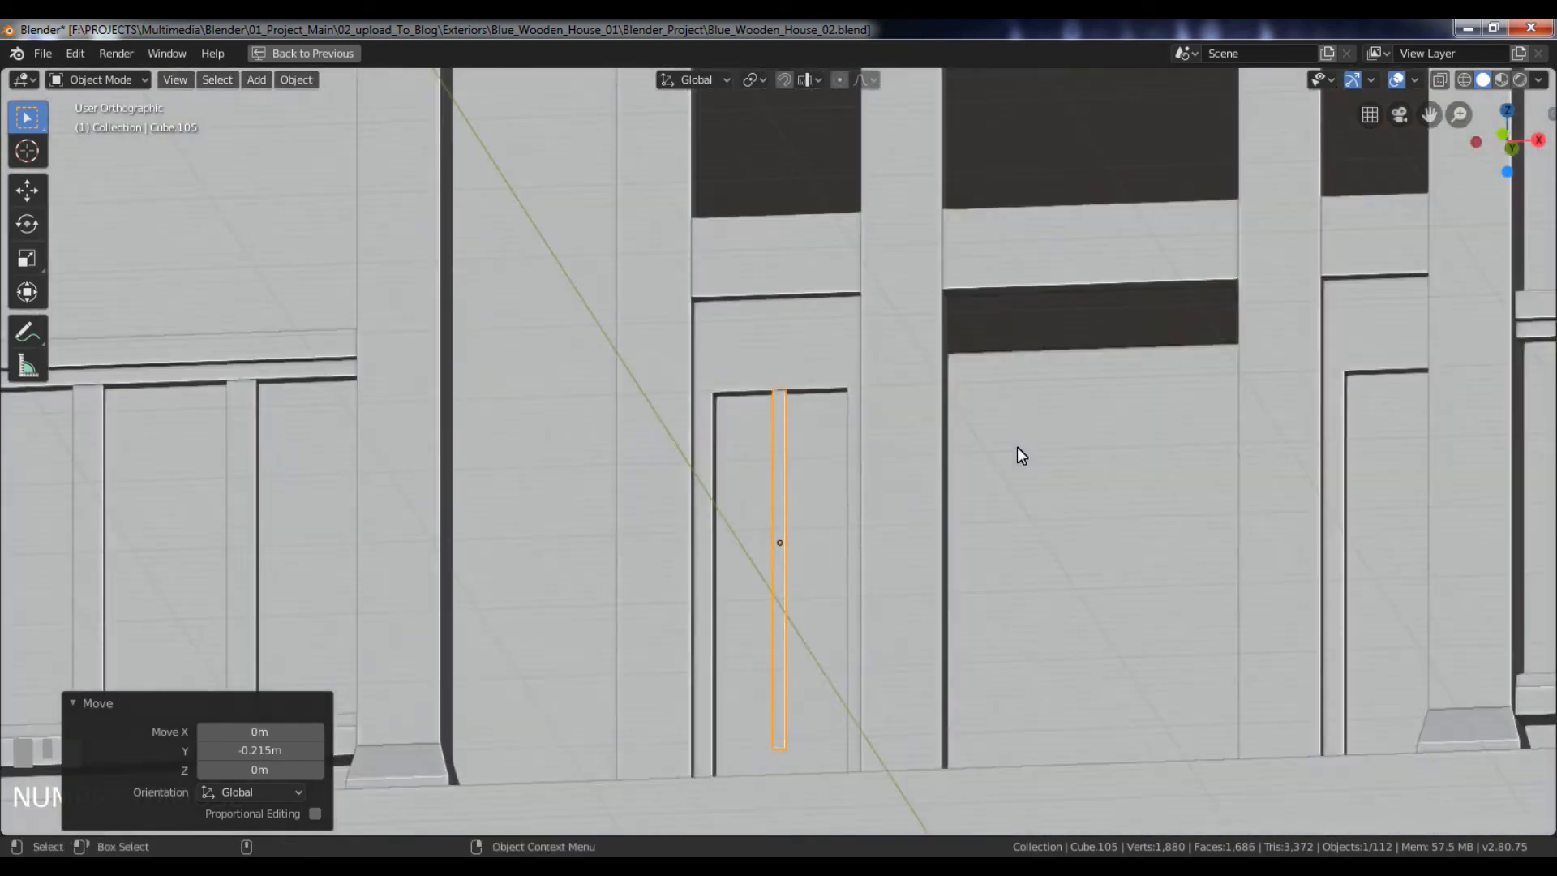
pyautogui.press('KP_1')
pyautogui.scroll(-5, 1014, 448)
pyautogui.keyDown('alt'); pyautogui.moveTo(1466, 205); pyautogui.dragTo(1464, 110, button='middle'); pyautogui.keyUp('alt')
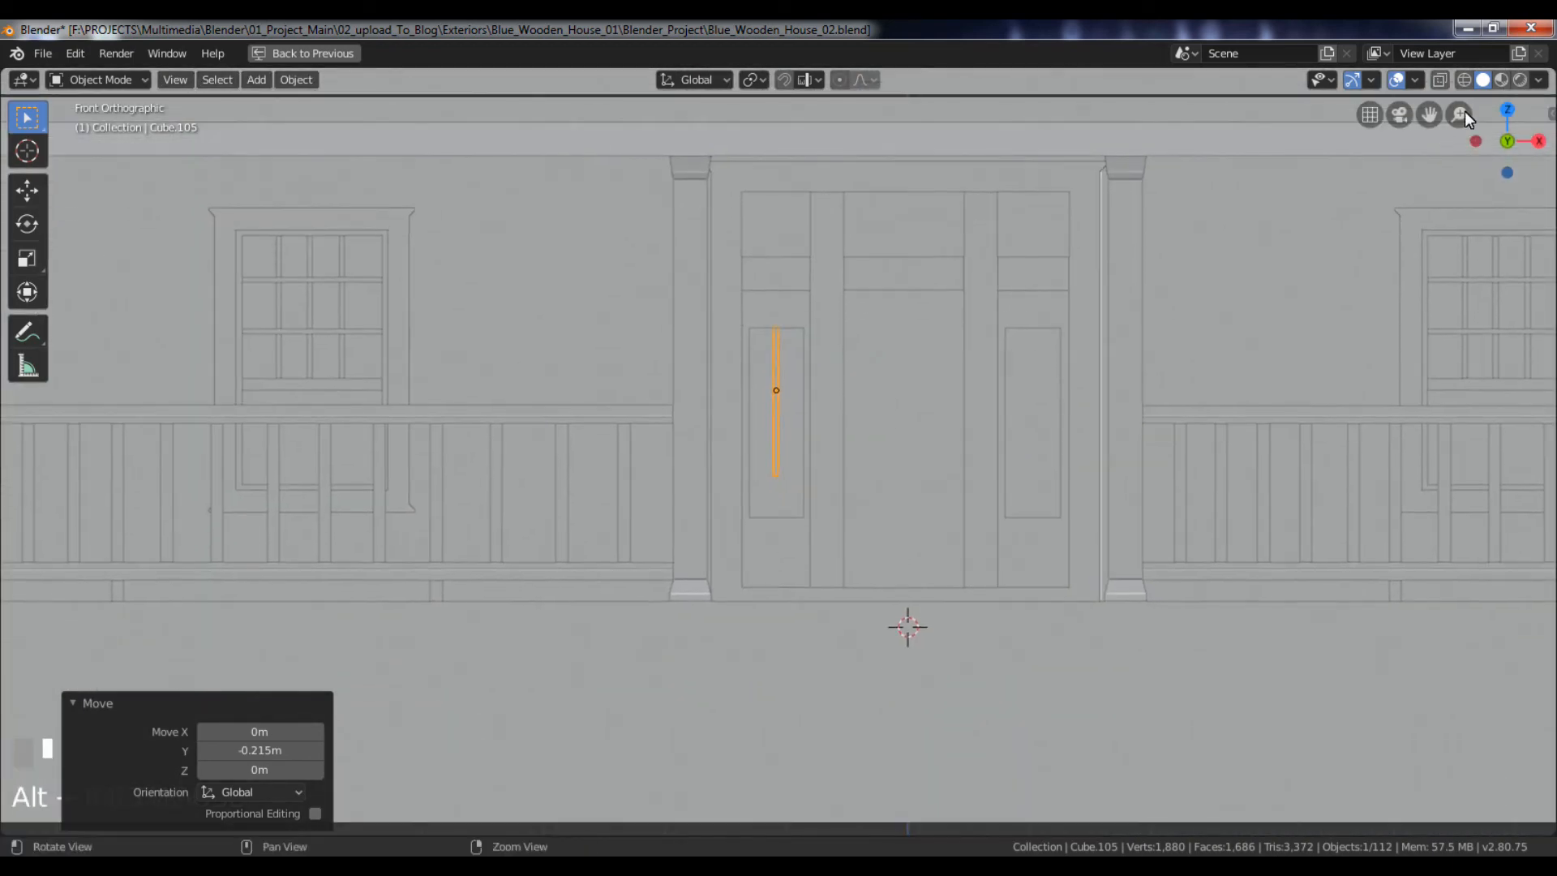
pyautogui.click(1105, 387)
pyautogui.click(1440, 78)
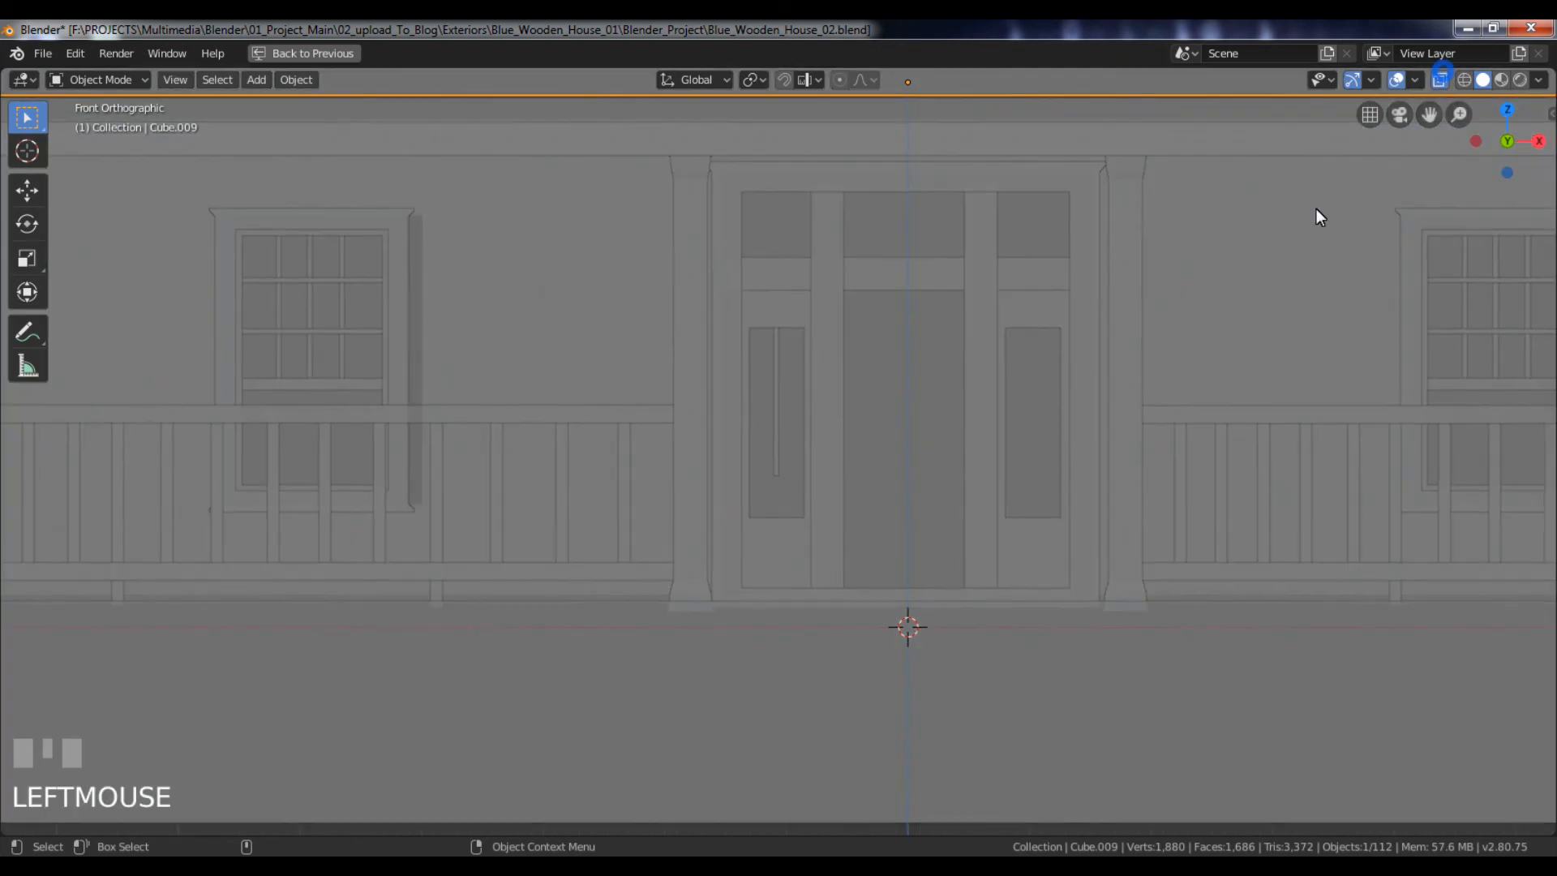
# - Extend the lower end of the left panel's window bar down along Z to just past the opening's bottom edge
pyautogui.scroll(3, 855, 397)
pyautogui.press('Tab')
pyautogui.moveTo(747, 444); pyautogui.dragTo(834, 529)
pyautogui.press('1')
pyautogui.press('g')
pyautogui.press('z')
pyautogui.click(829, 598)
pyautogui.press('Tab')
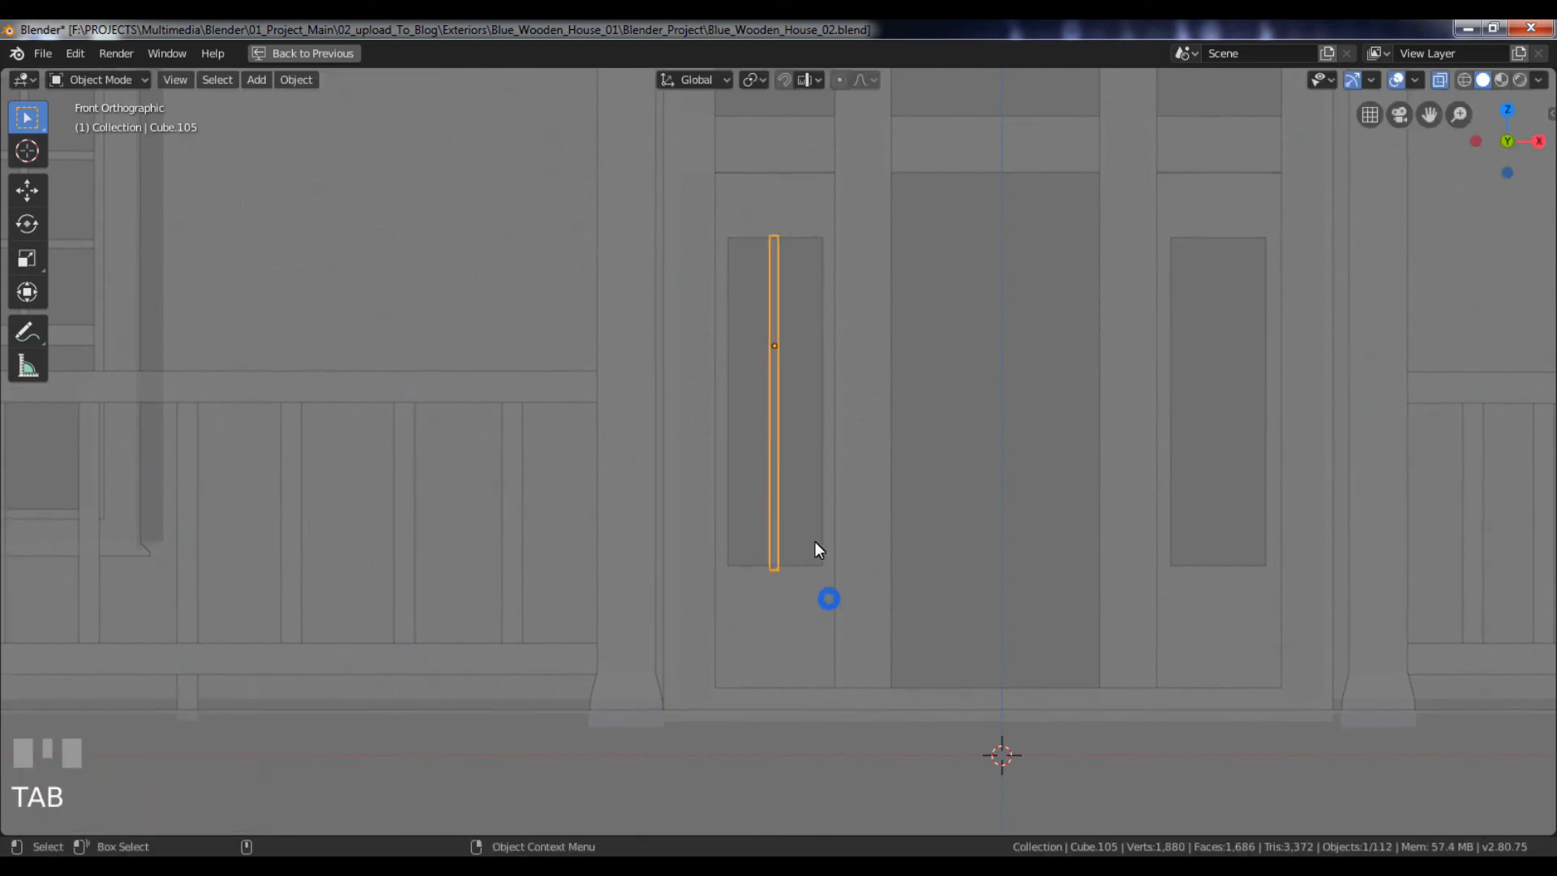
# - Duplicate the window bar 21.3 m along X into the middle of the right door panel's opening
pyautogui.hotkey('shift', 'd')
pyautogui.press('x')
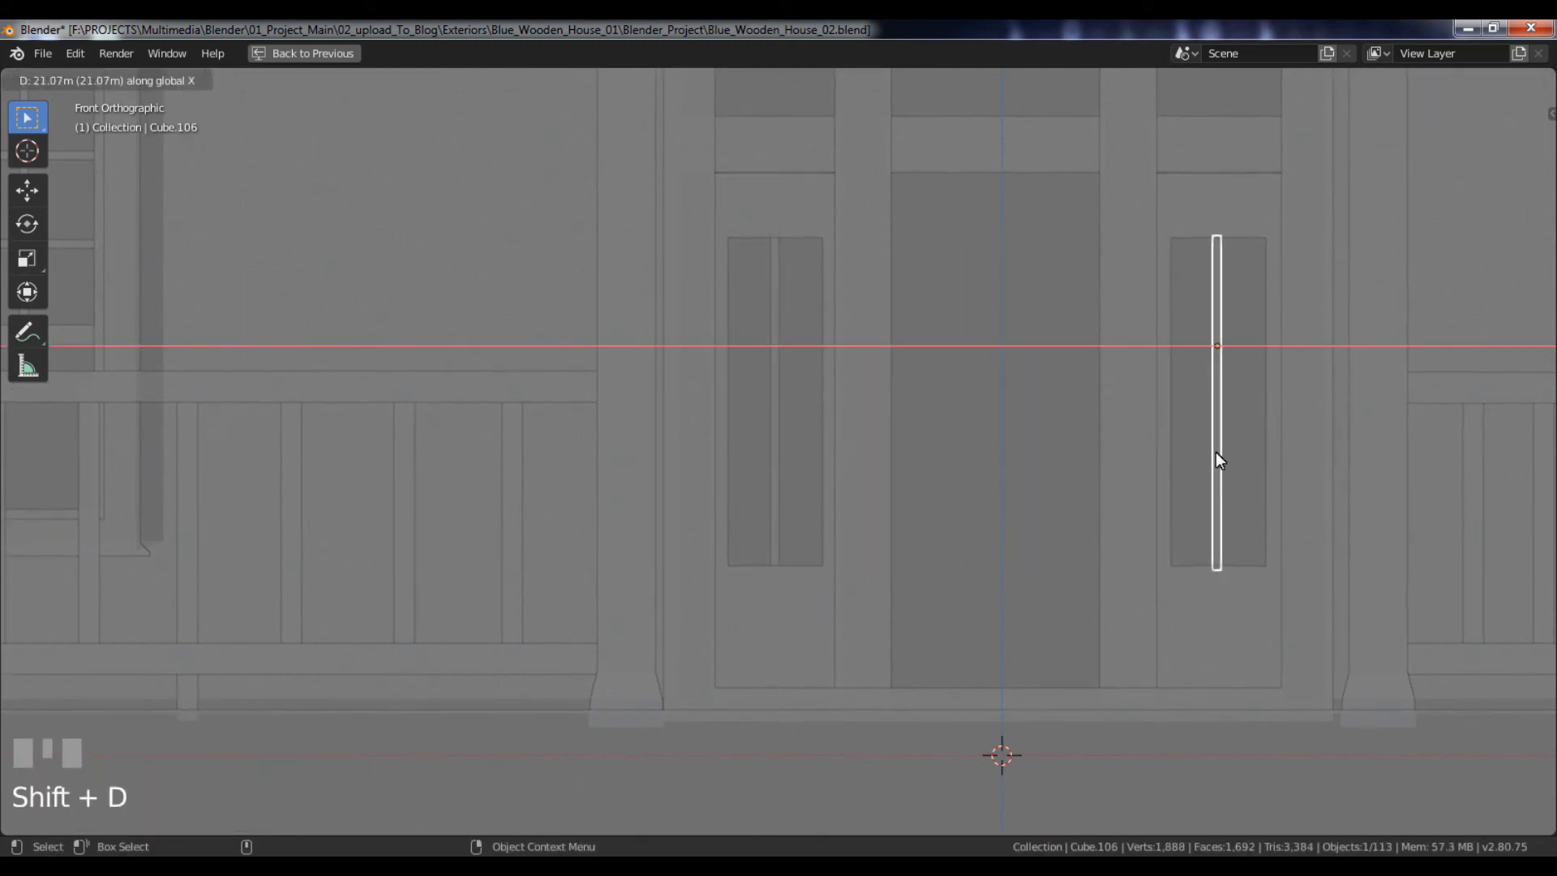
pyautogui.click(1216, 451)
pyautogui.scroll(-4, 1072, 358)
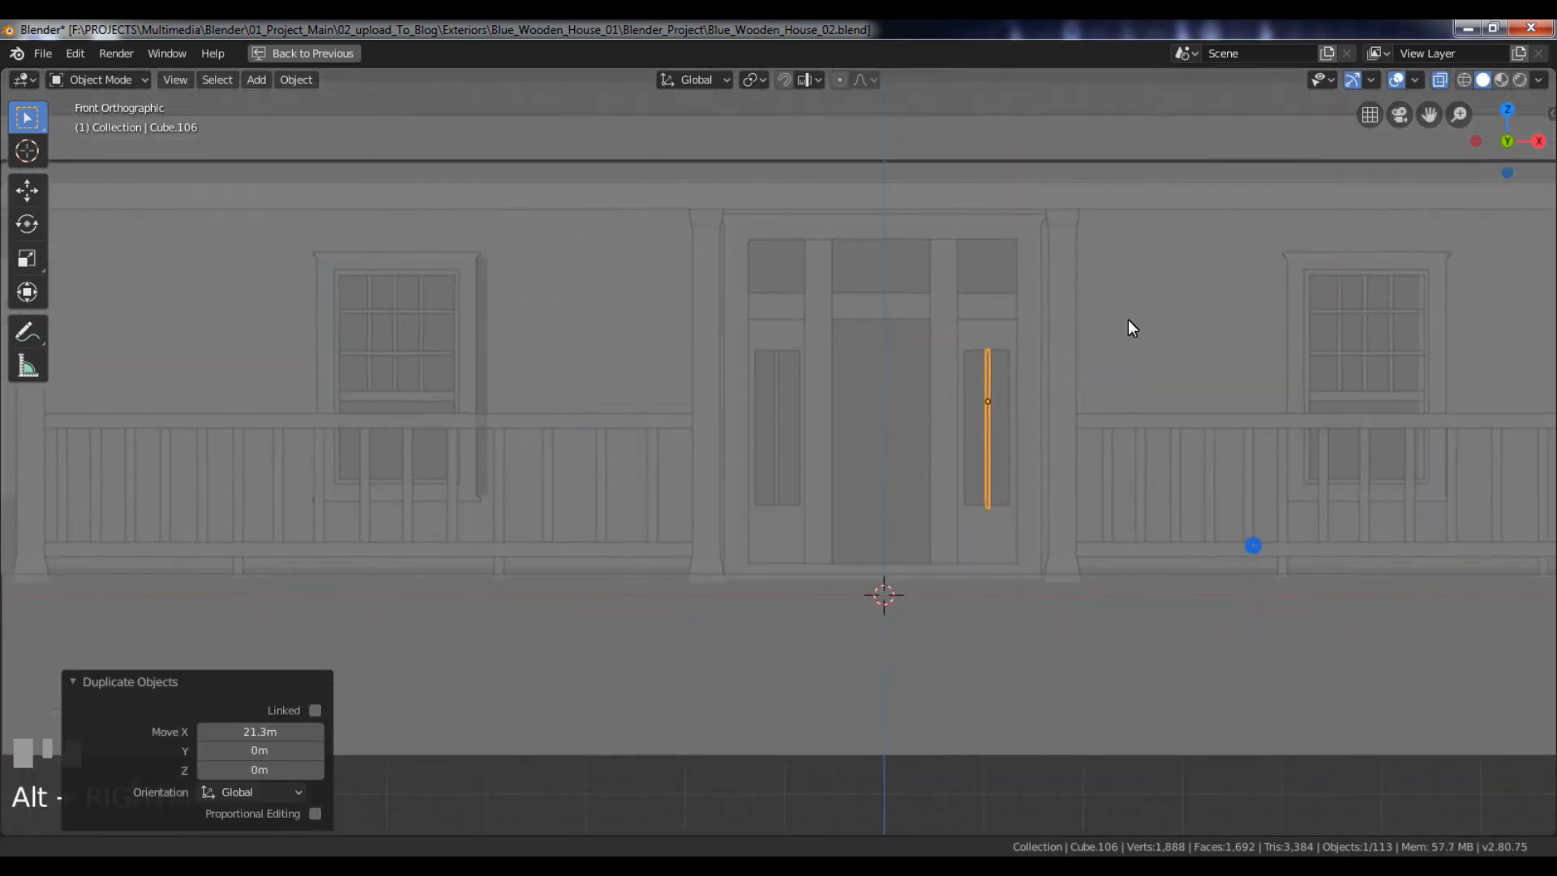
# - Turn off X-ray display, deselect everything and save the Blender file
pyautogui.click(1440, 79)
pyautogui.keyDown('ctrl'); pyautogui.keyDown('alt'); pyautogui.moveTo(1258, 375); pyautogui.dragTo(1160, 319); pyautogui.keyUp('alt'); pyautogui.keyUp('ctrl')
pyautogui.click(1466, 413)
pyautogui.hotkey('ctrl', 's')
# - Examine the porch, the front door frame and the whole house from several angles and distances
pyautogui.keyDown('alt'); pyautogui.moveTo(1246, 391); pyautogui.dragTo(1230, 504, button='middle'); pyautogui.keyUp('alt')
pyautogui.keyDown('alt'); pyautogui.moveTo(1230, 503); pyautogui.dragTo(1054, 435); pyautogui.keyUp('alt')
pyautogui.keyDown('alt'); pyautogui.moveTo(1054, 435); pyautogui.dragTo(1109, 582, button='right'); pyautogui.keyUp('alt')
pyautogui.keyDown('alt'); pyautogui.moveTo(1109, 582); pyautogui.dragTo(1184, 577); pyautogui.keyUp('alt')
pyautogui.keyDown('alt'); pyautogui.moveTo(1184, 577); pyautogui.dragTo(1025, 389, button='right'); pyautogui.keyUp('alt')
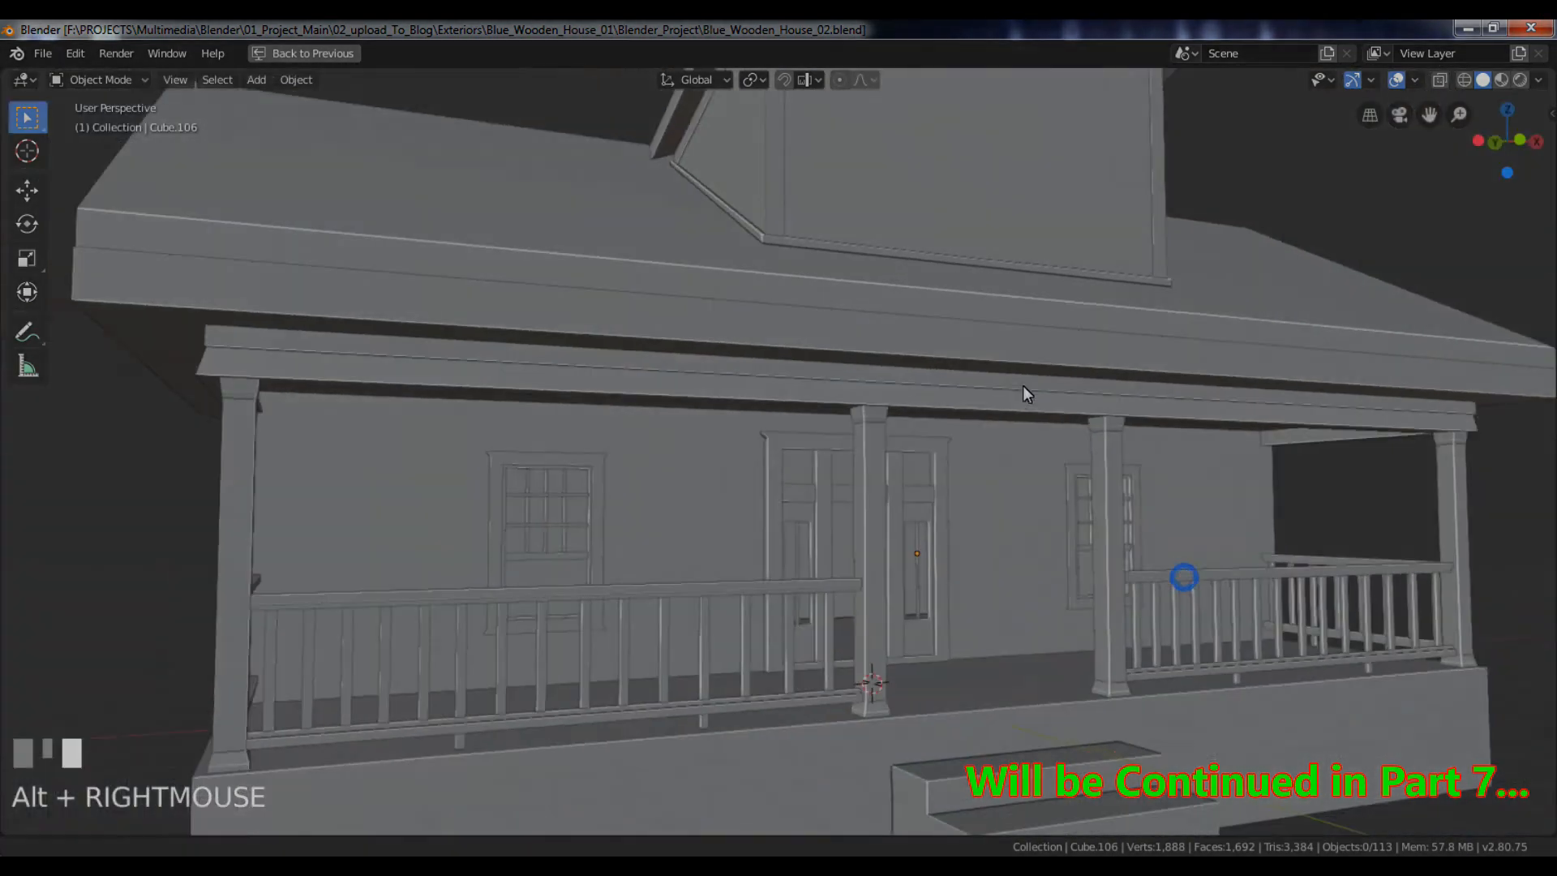
pyautogui.keyDown('alt'); pyautogui.moveTo(1025, 389); pyautogui.dragTo(1057, 389, button='middle'); pyautogui.keyUp('alt')
pyautogui.keyDown('alt'); pyautogui.moveTo(1057, 389); pyautogui.dragTo(1005, 292, button='right'); pyautogui.keyUp('alt')
pyautogui.keyDown('alt'); pyautogui.moveTo(1004, 292); pyautogui.dragTo(1001, 347, button='middle'); pyautogui.keyUp('alt')
pyautogui.keyDown('alt'); pyautogui.moveTo(1000, 339); pyautogui.dragTo(1029, 351); pyautogui.keyUp('alt')
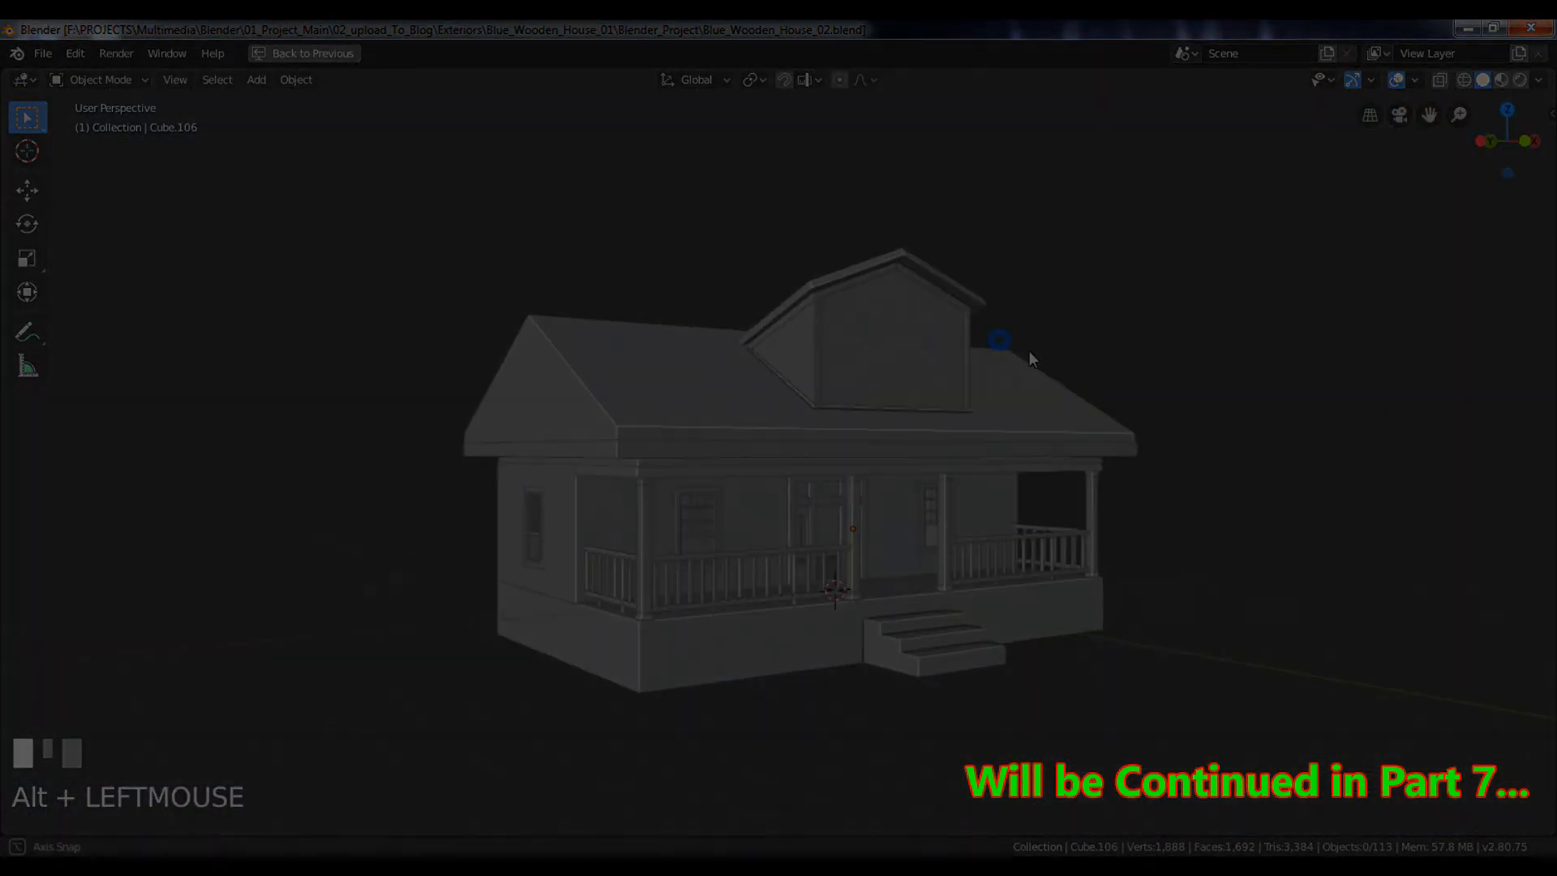